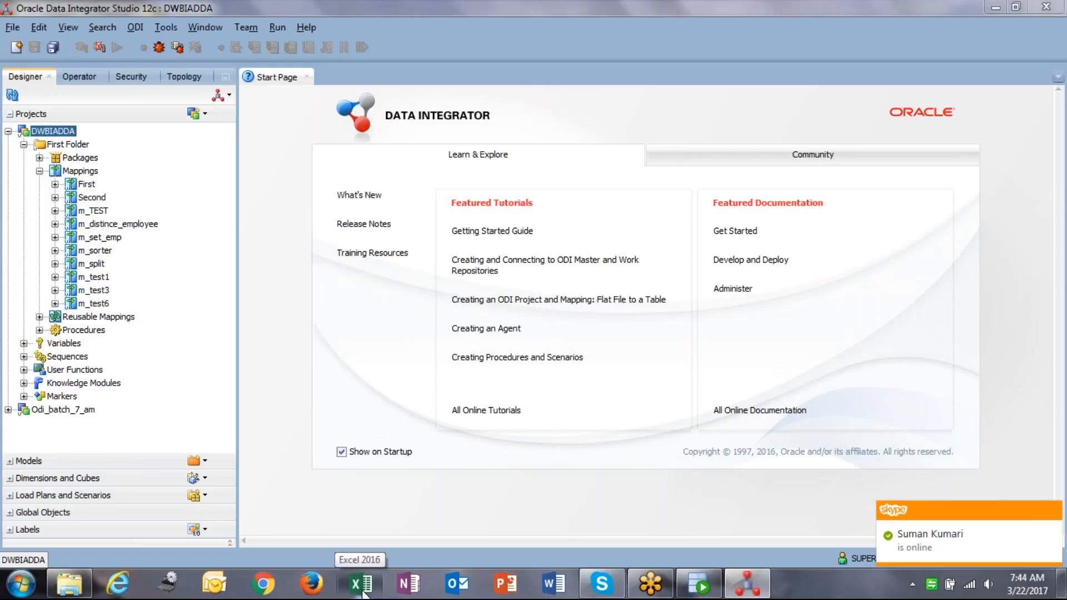
Dismiss the Skype chat notification and bring Excel's start screen to the front.
left_click(1052, 510)
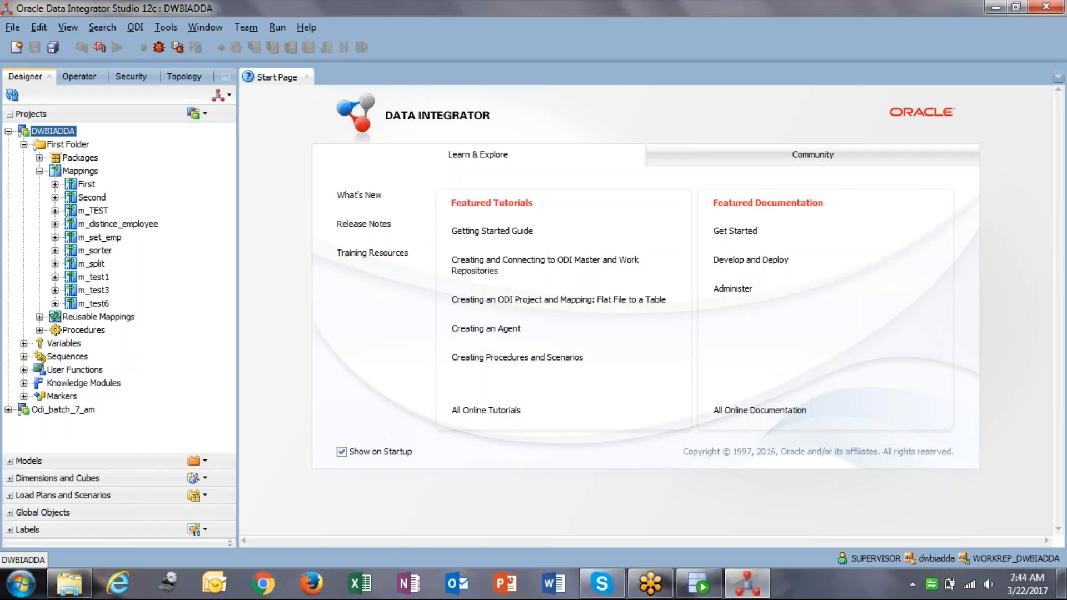
left_click(354, 589)
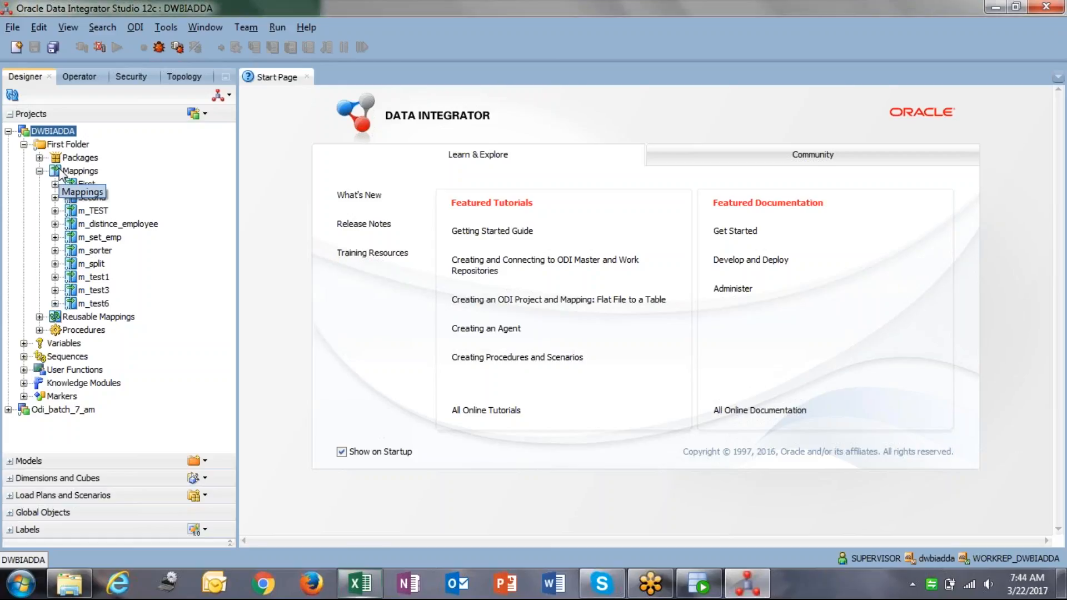
mouse_move(359, 584)
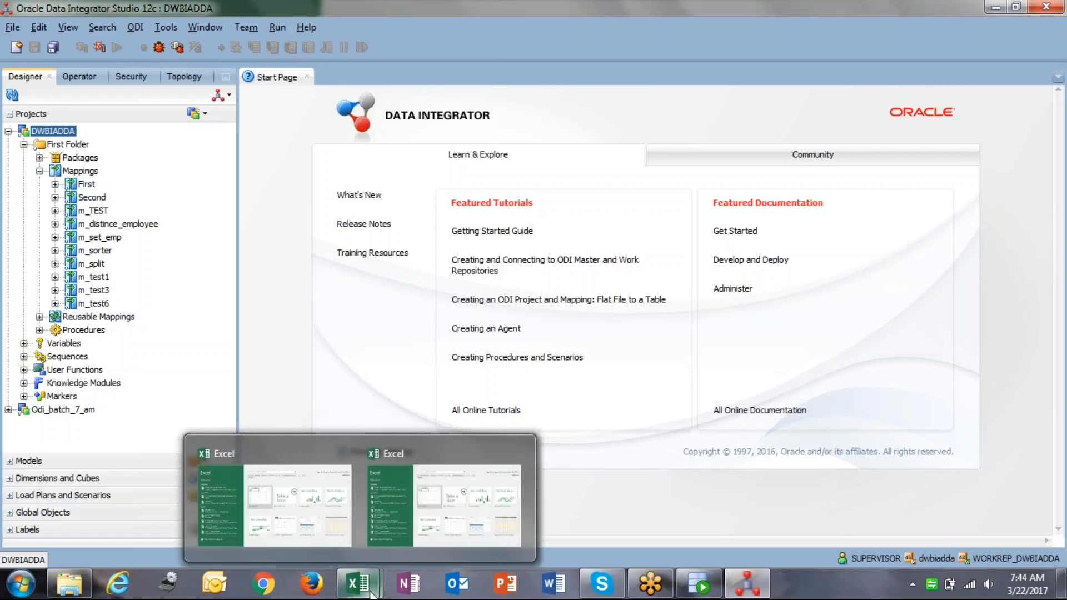
left_click(376, 542)
Start a blank workbook and enter the headings EMP in E6, DEPT in F6 and EMP_JOIN_DEPT in I6.
left_click(429, 244)
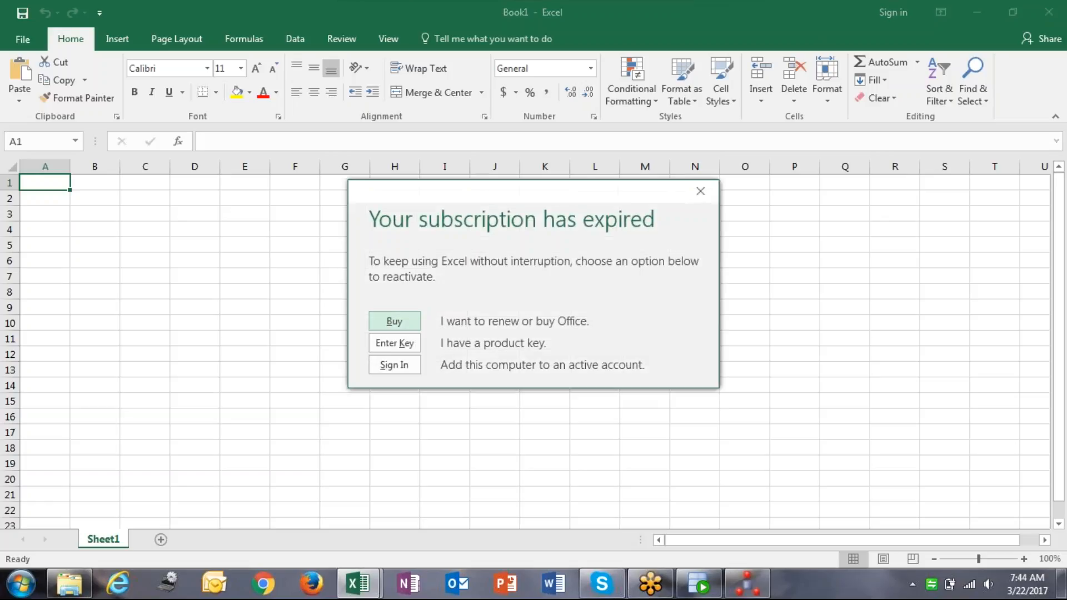
left_click(700, 191)
left_click(241, 279)
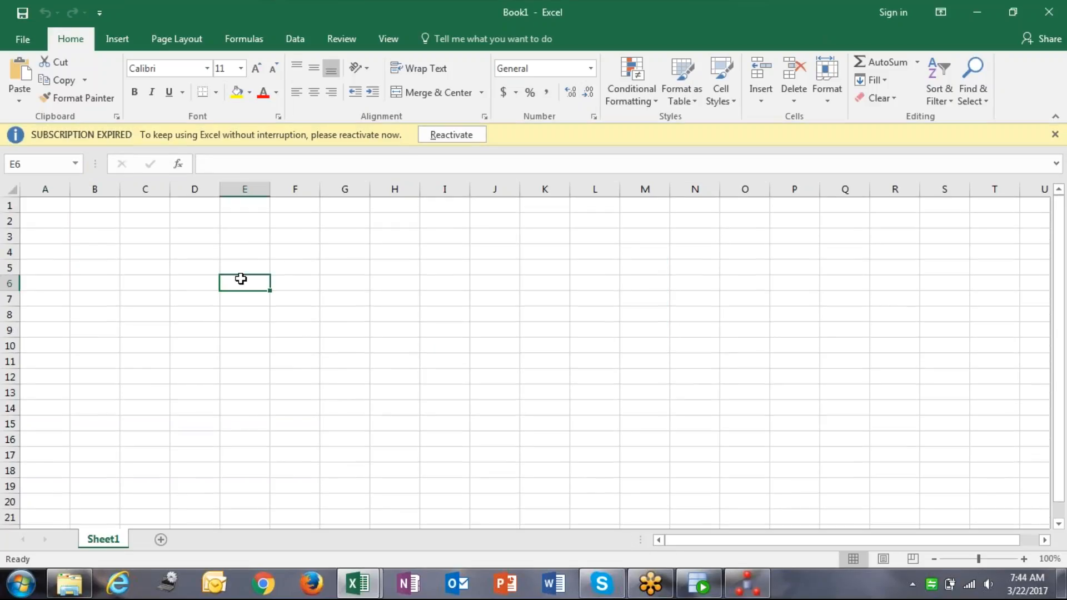
type("EMP")
key("Tab")
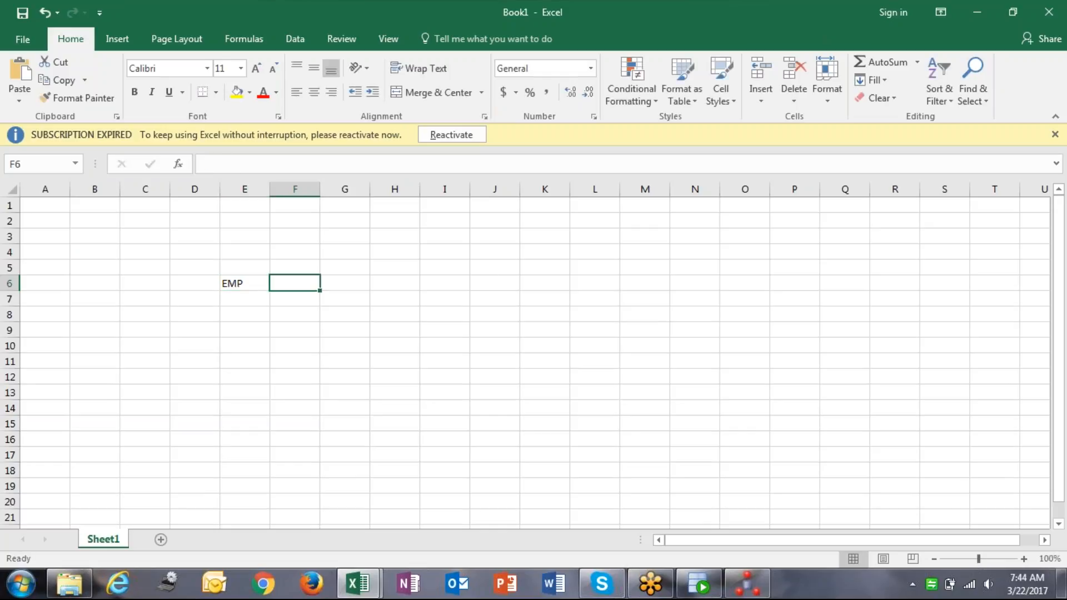
type("DEPT")
key("Tab")
key("Tab")
key("Tab")
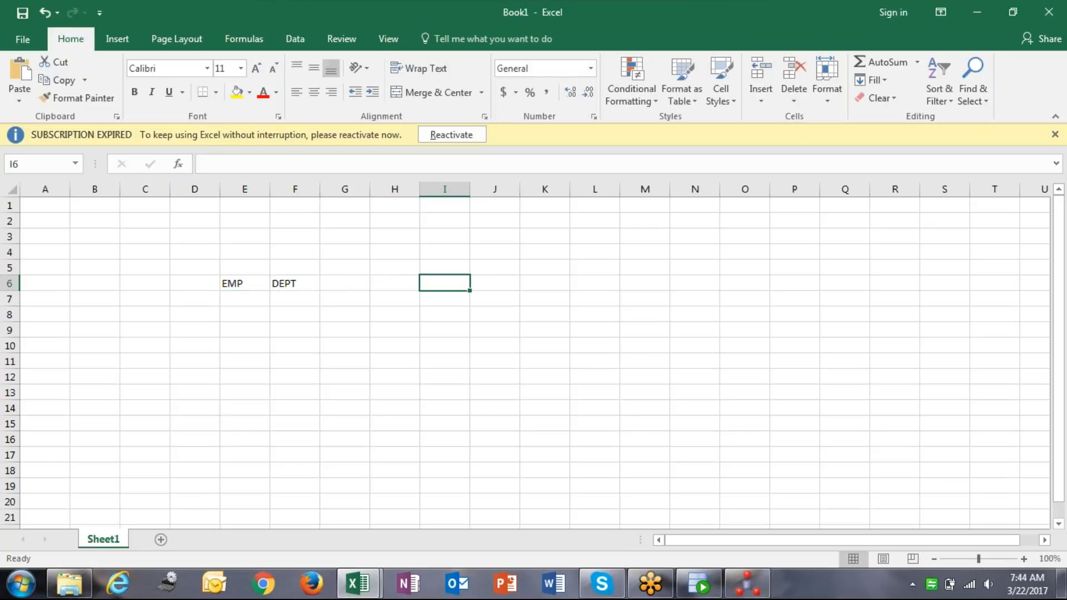
type("EMP_")
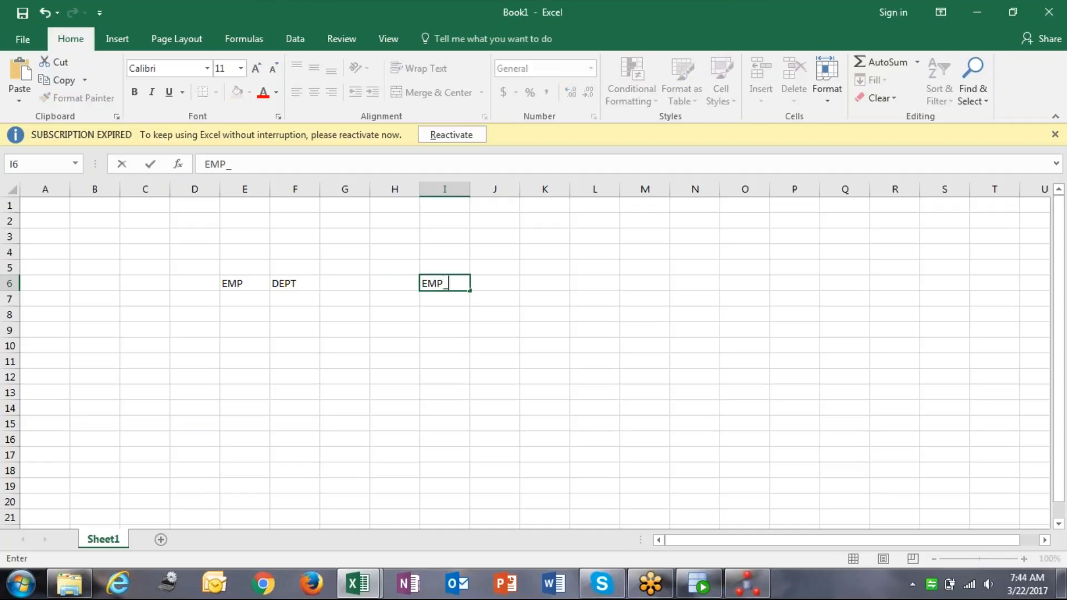
type("JOIN_DEPT")
Move to cell E7 and narrow column D into a thin spacer.
key("Left")
key("Left")
key("Left")
key("Left")
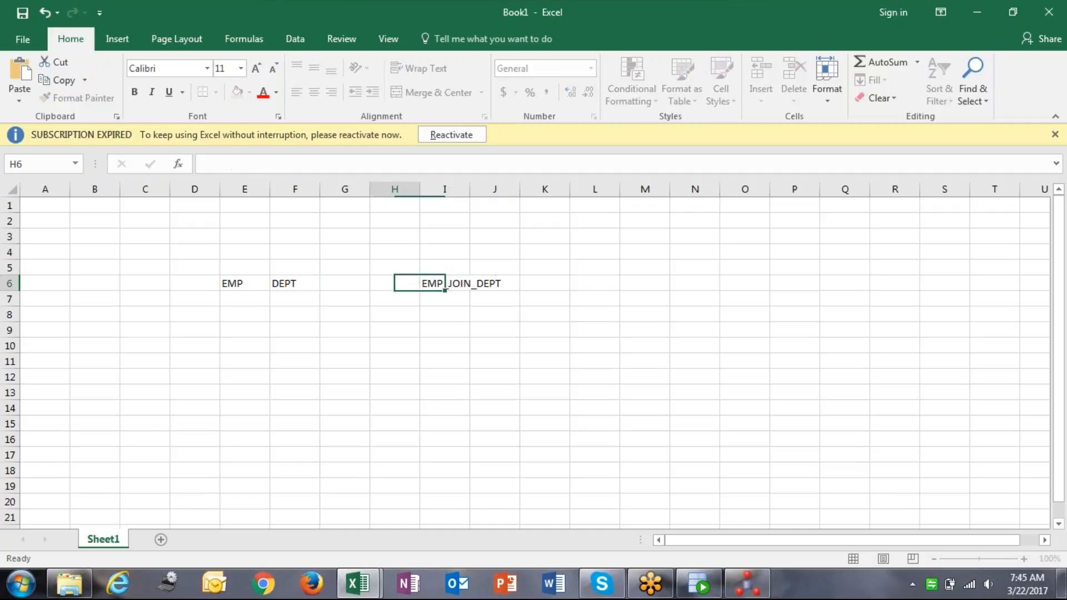
key("Down")
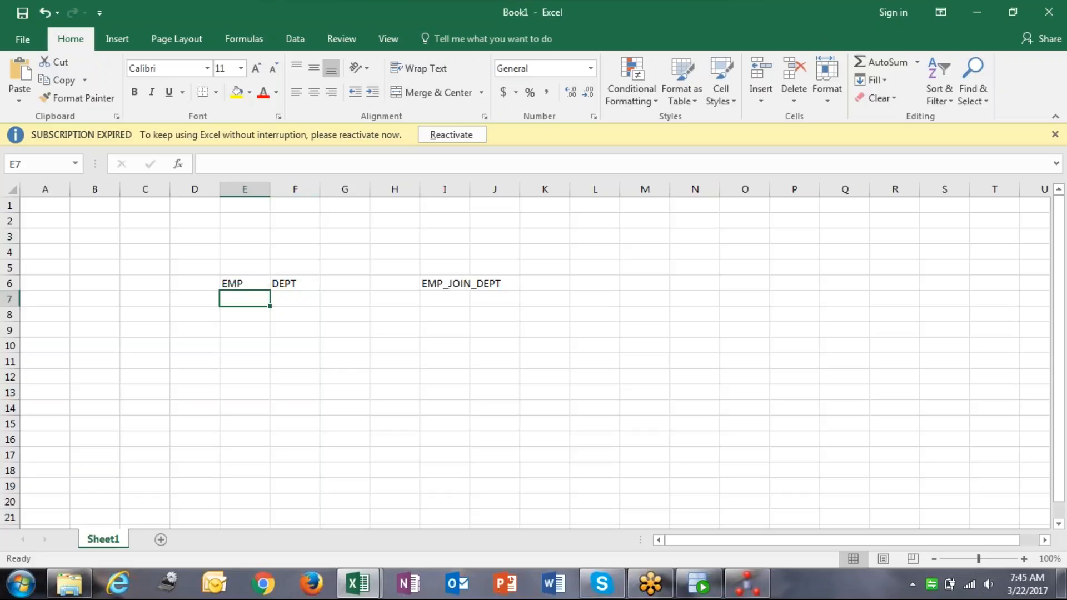
left_click_drag(220, 189, 184, 189)
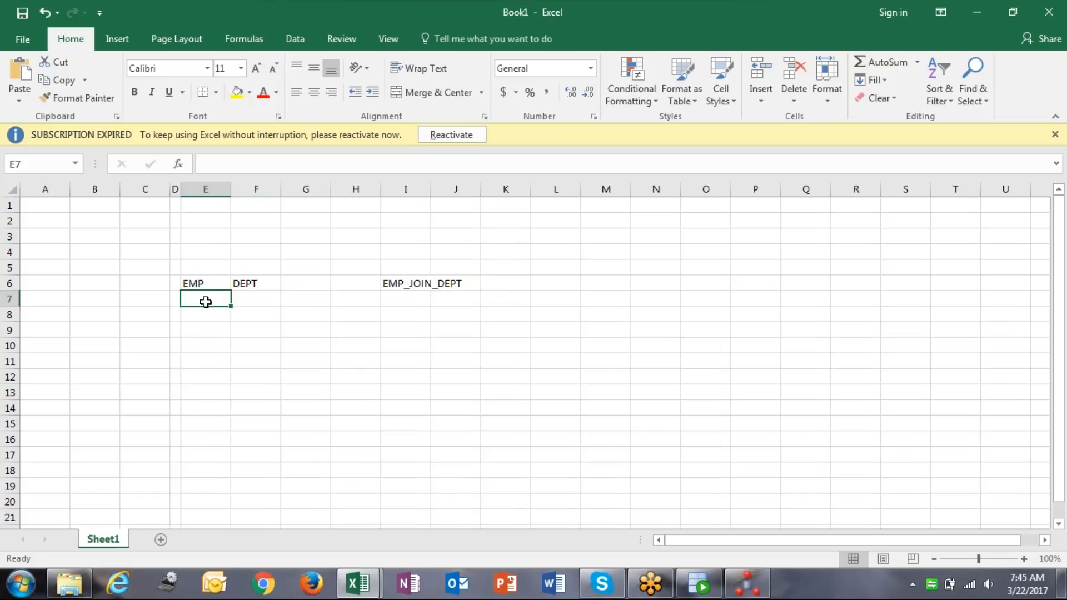
Under EMP, list EMPNO, ENAME, JOB, MGR, HIREDTE, SAL, COMM and DEPTNO in E7:E14.
type("EMPNO")
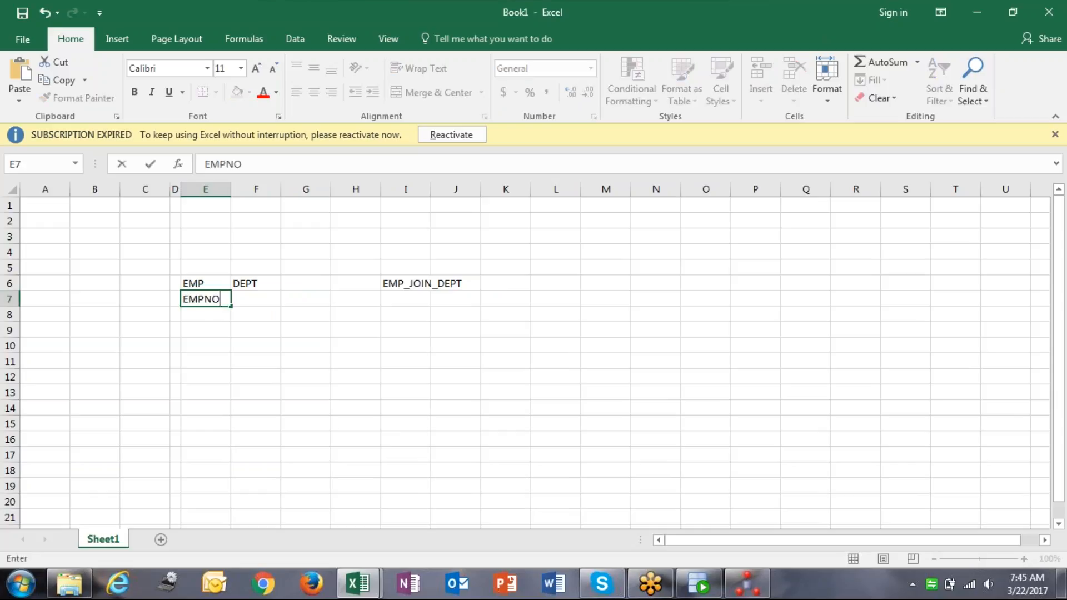
key("Return")
type("ENAME")
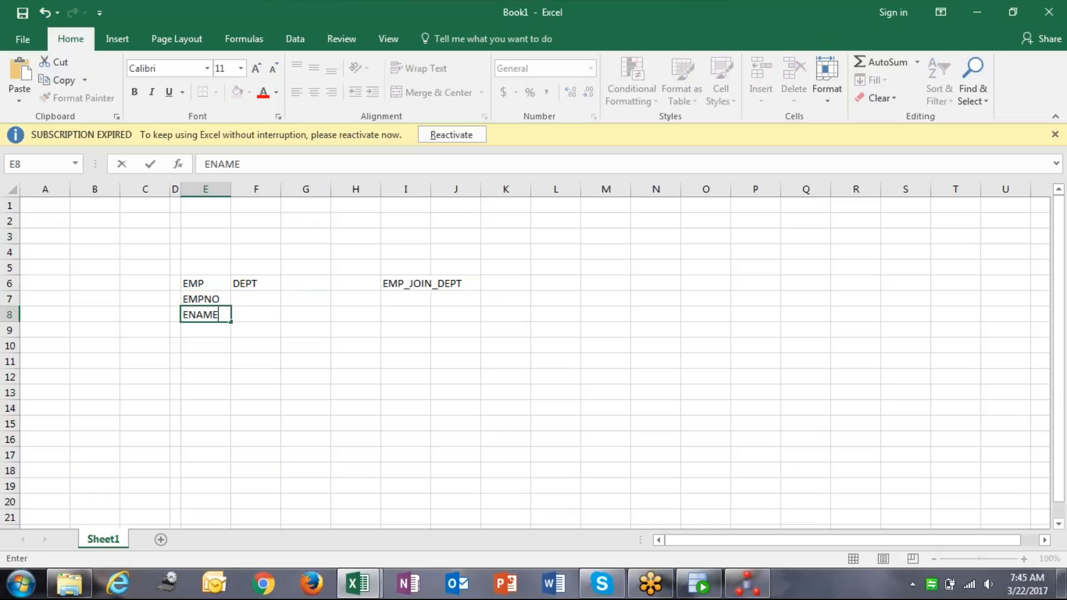
key("Return")
type("JOB")
key("Return")
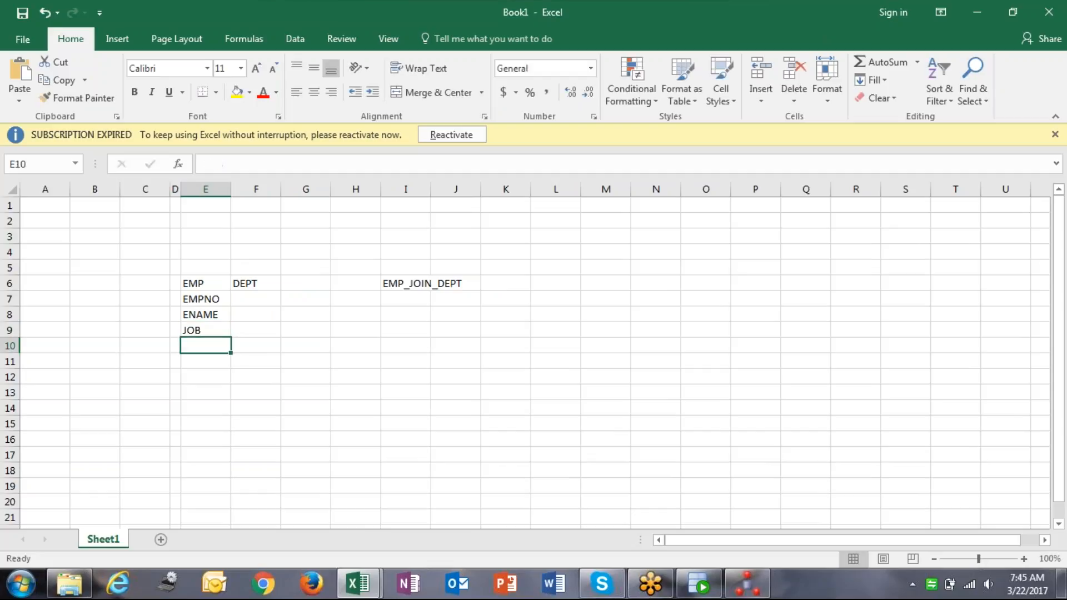
type("MGR")
key("Return")
type("HIREDTE")
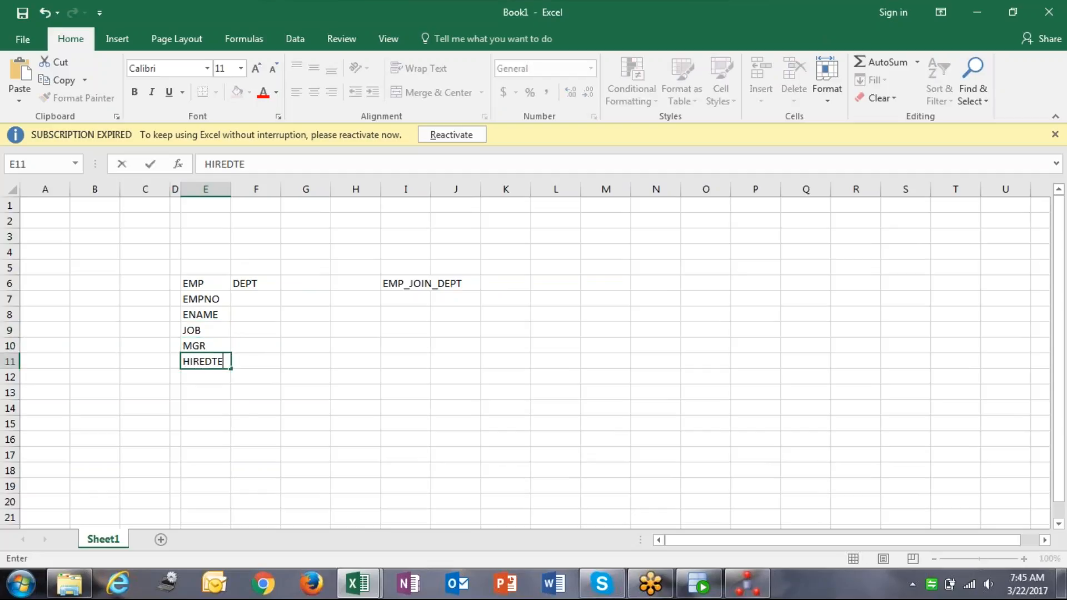
key("Return")
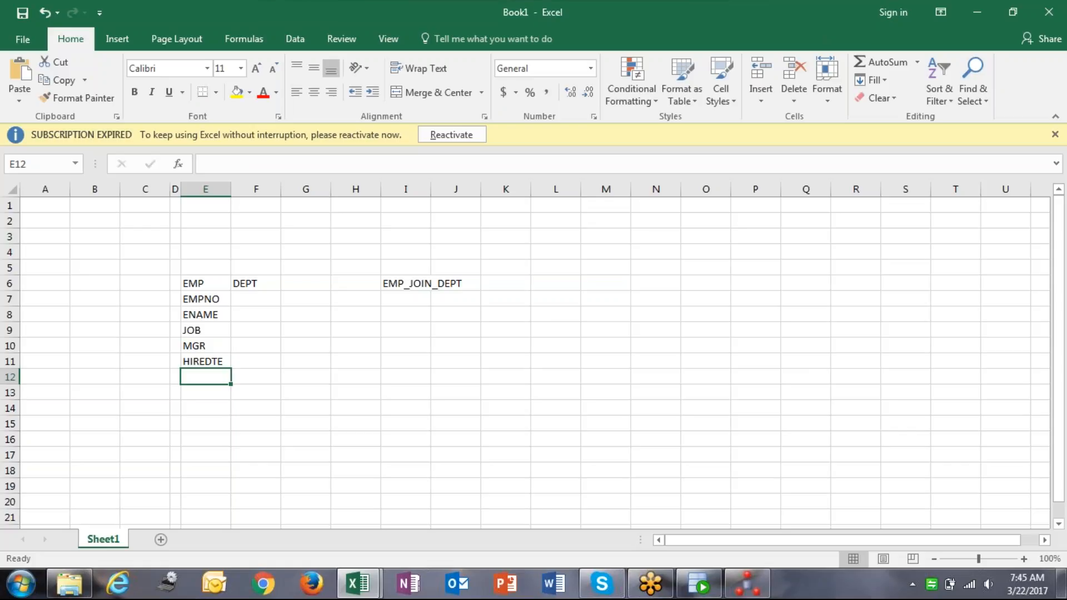
type("SAL")
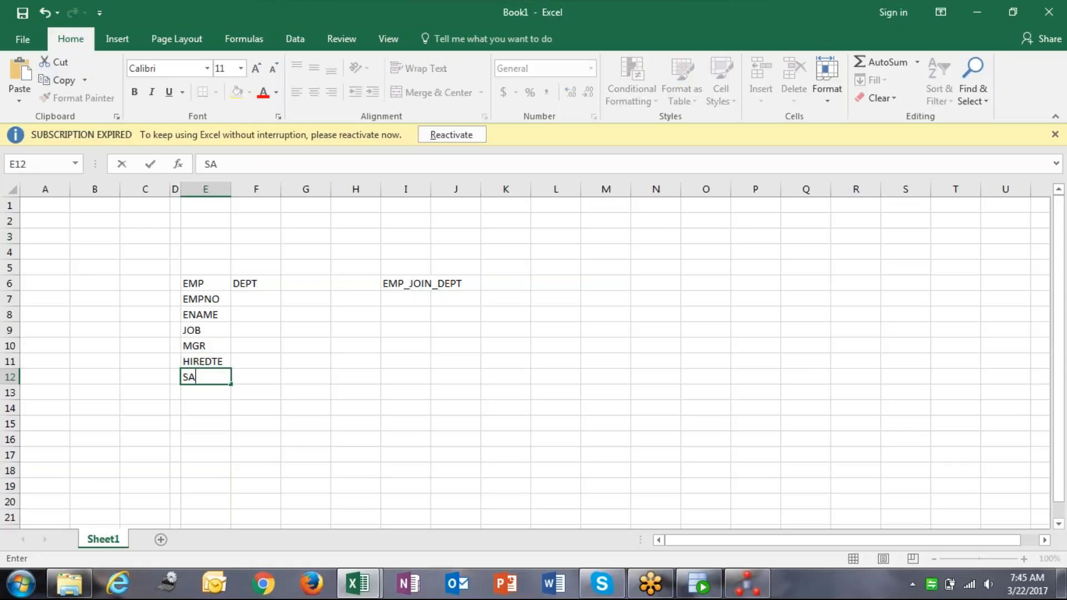
key("Return")
type("COMM")
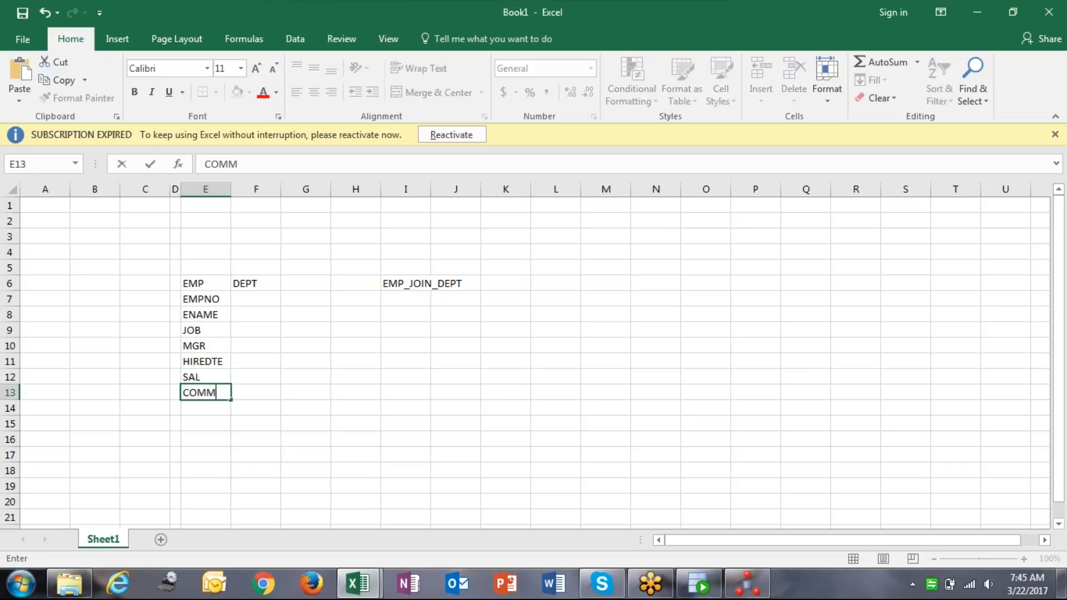
key("Return")
type("DEPTNO")
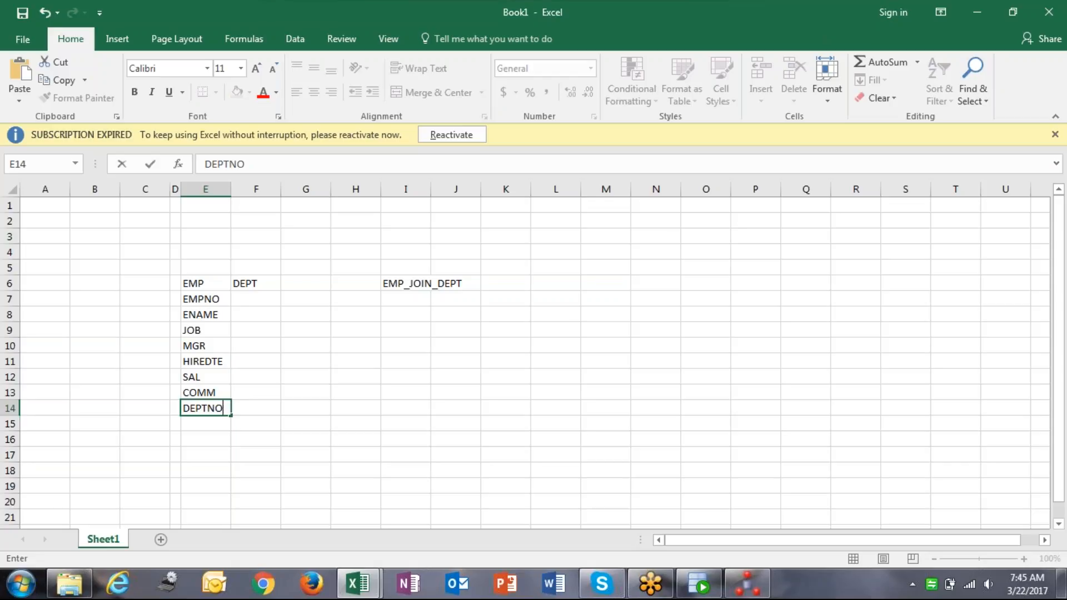
key("Up")
key("Up")
key("Up")
key("Up")
key("Up")
key("Up")
key("Up")
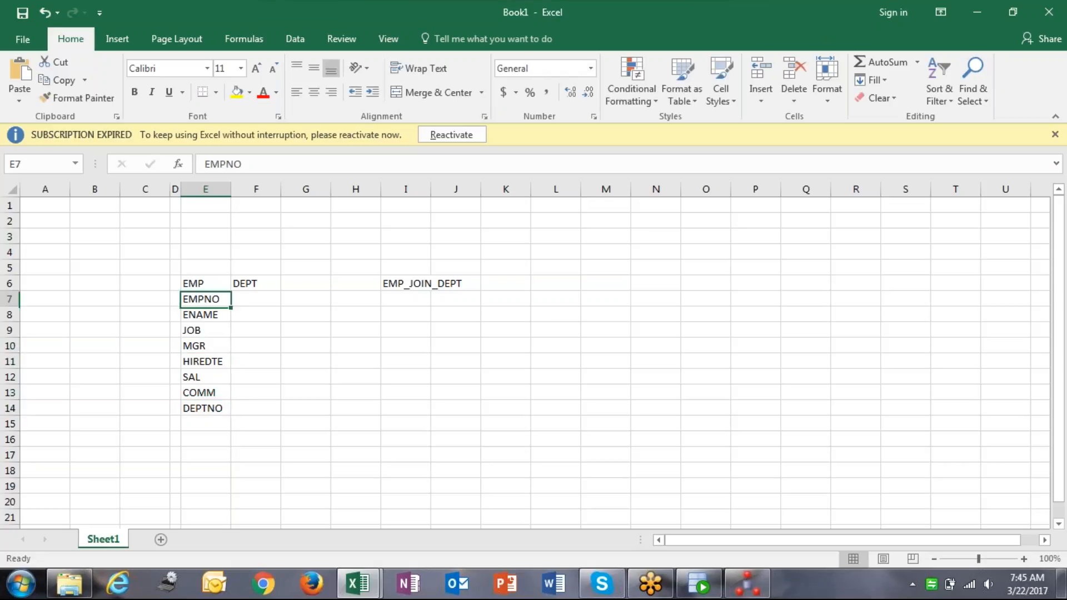
Under DEPT, list DEPTNO, DEPTNAME and LOC in F7:F9.
key("Right")
type("DEPTNO")
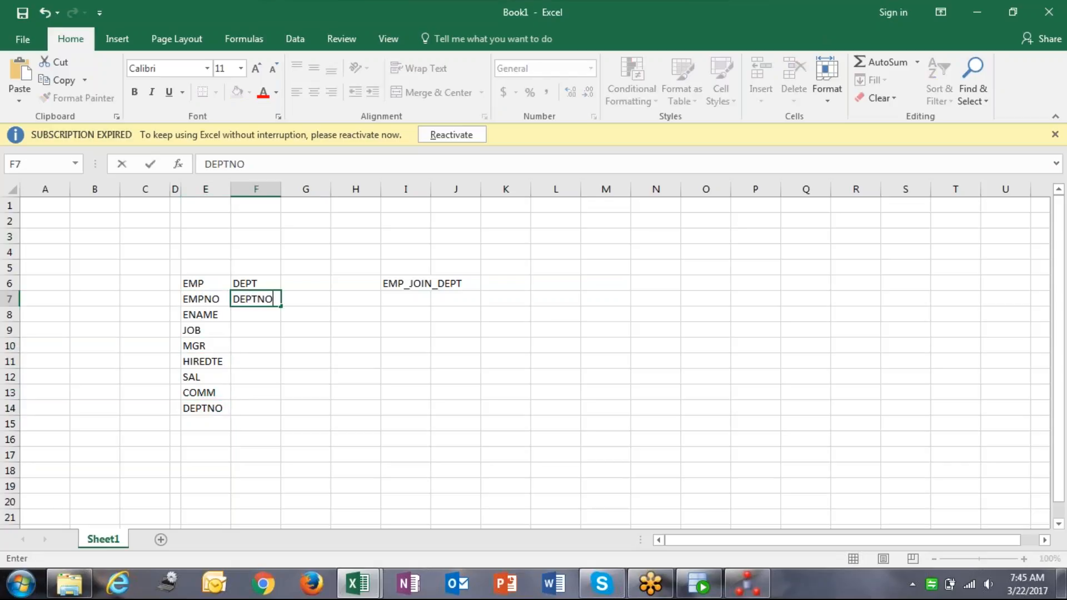
key("Return")
type("DEP")
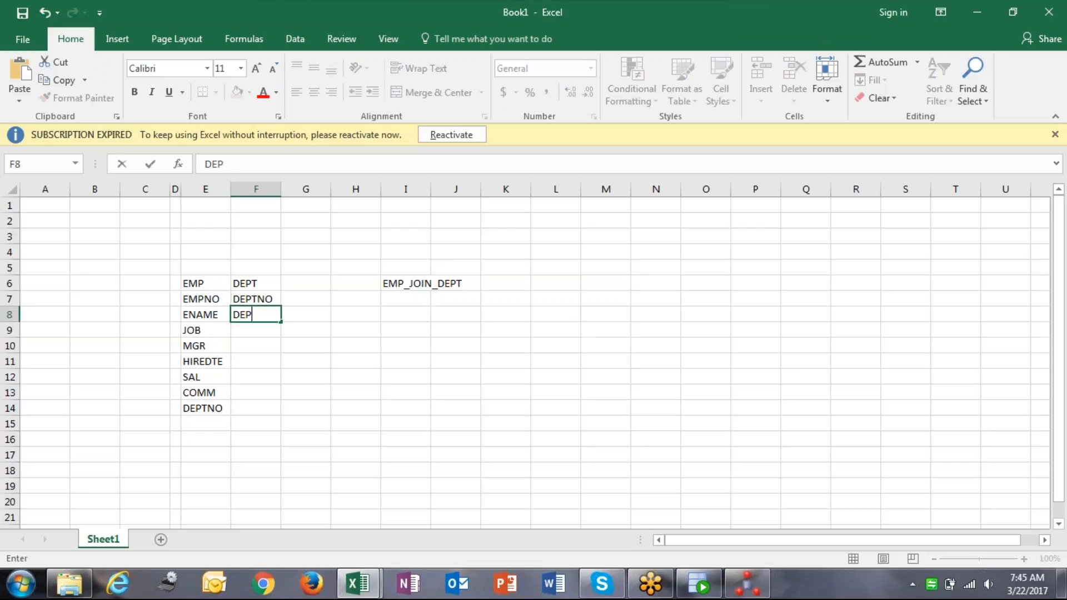
type("TNAME")
key("Return")
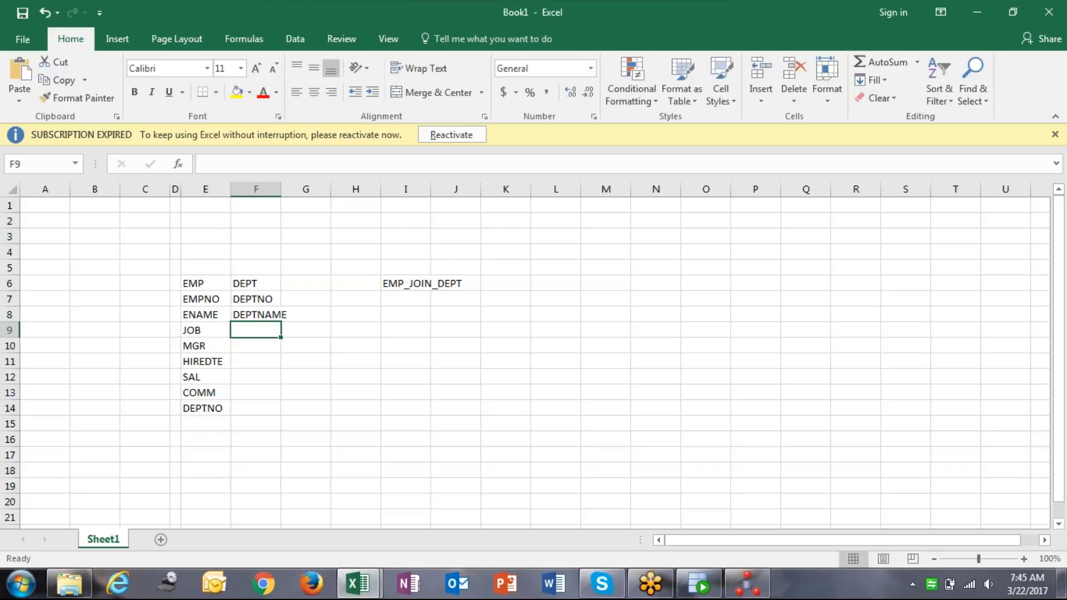
type("LOC")
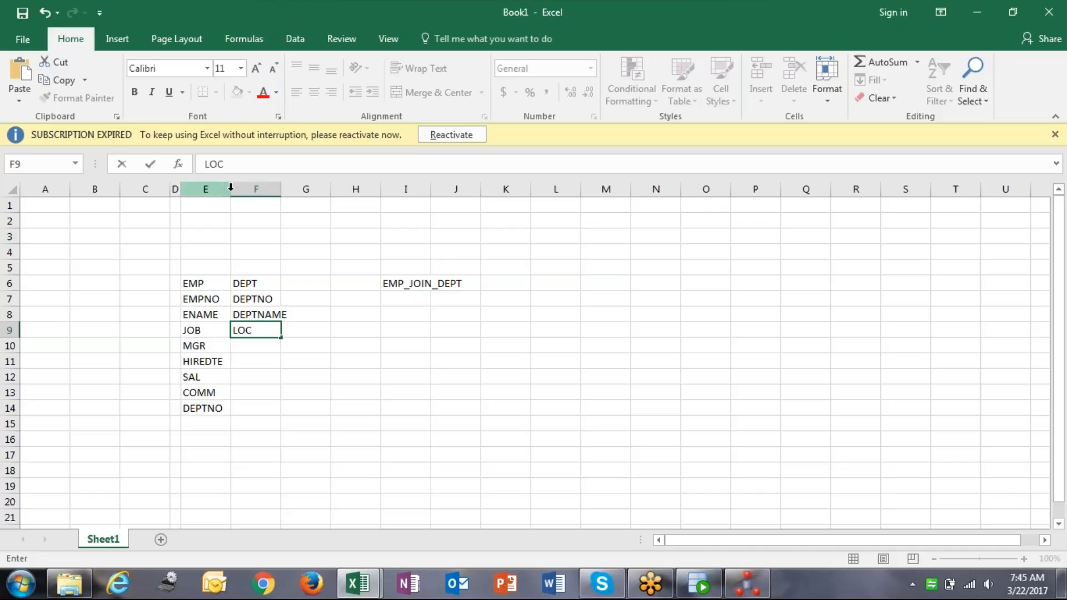
left_click(219, 282)
left_click(278, 282)
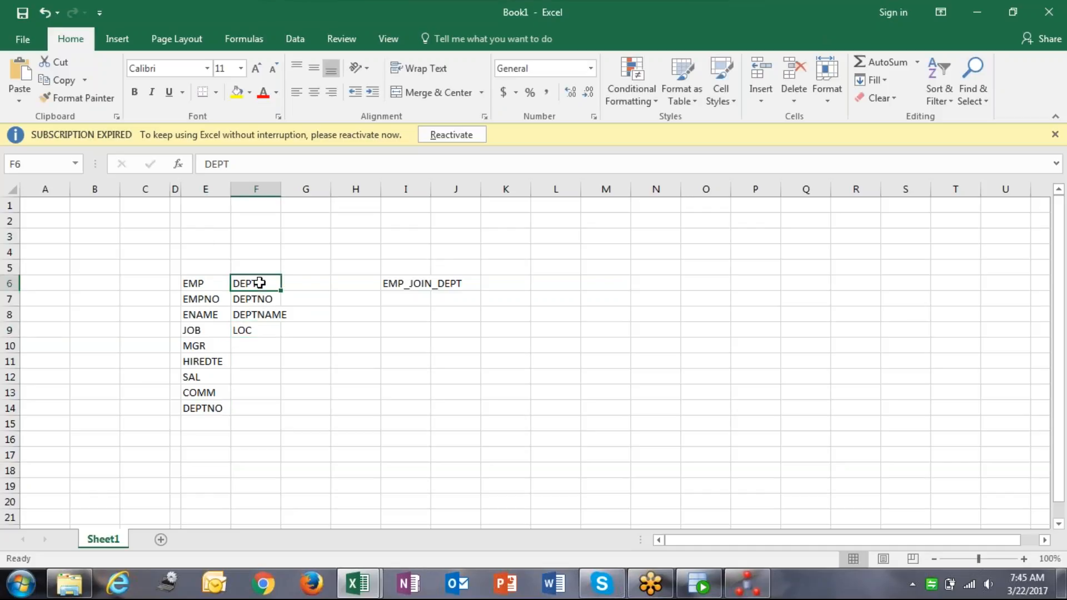
Widen column E to fit the longer column names.
left_click(227, 283)
left_click_drag(228, 282, 247, 284)
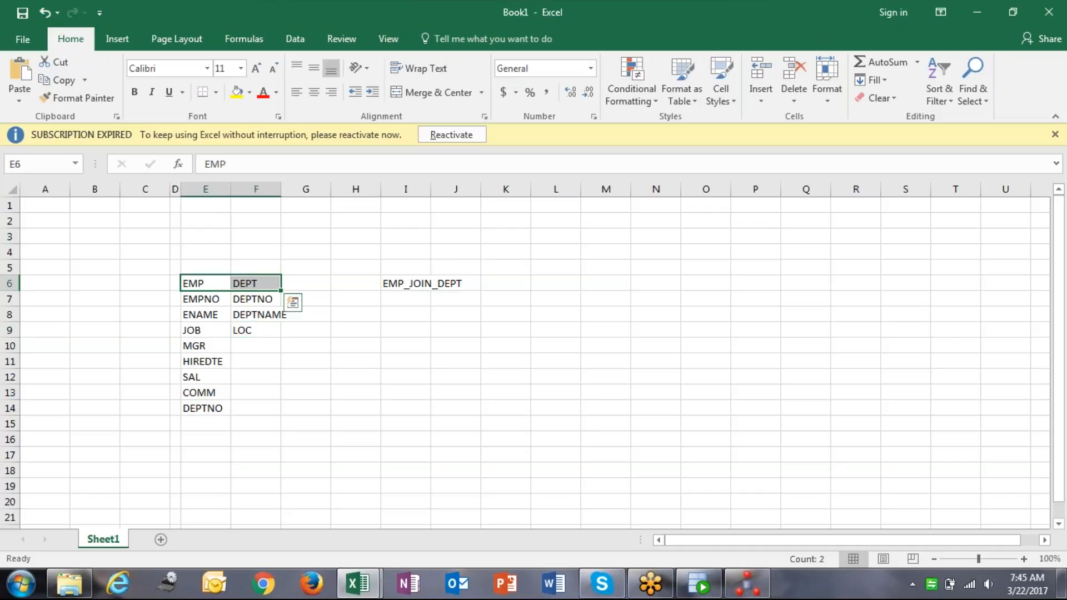
left_click_drag(229, 184, 278, 189)
left_click(255, 279)
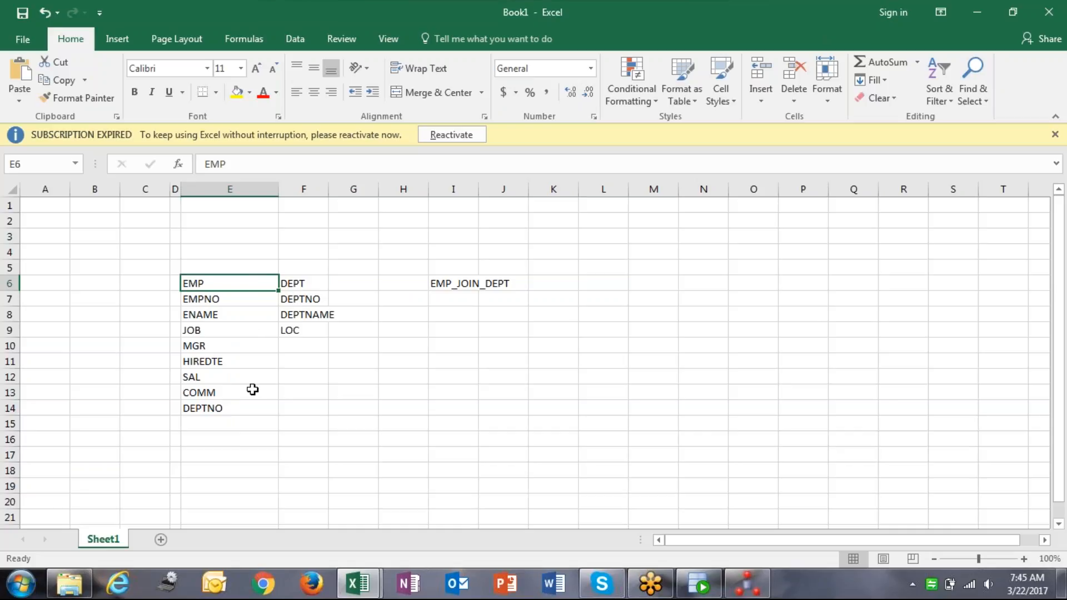
left_click(243, 409)
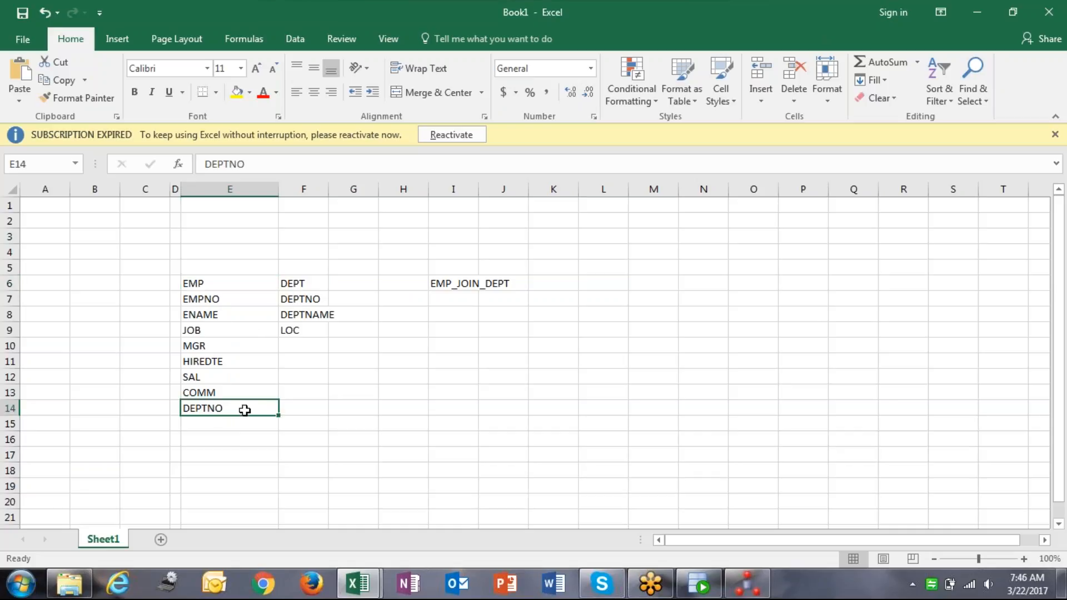
left_click(303, 300)
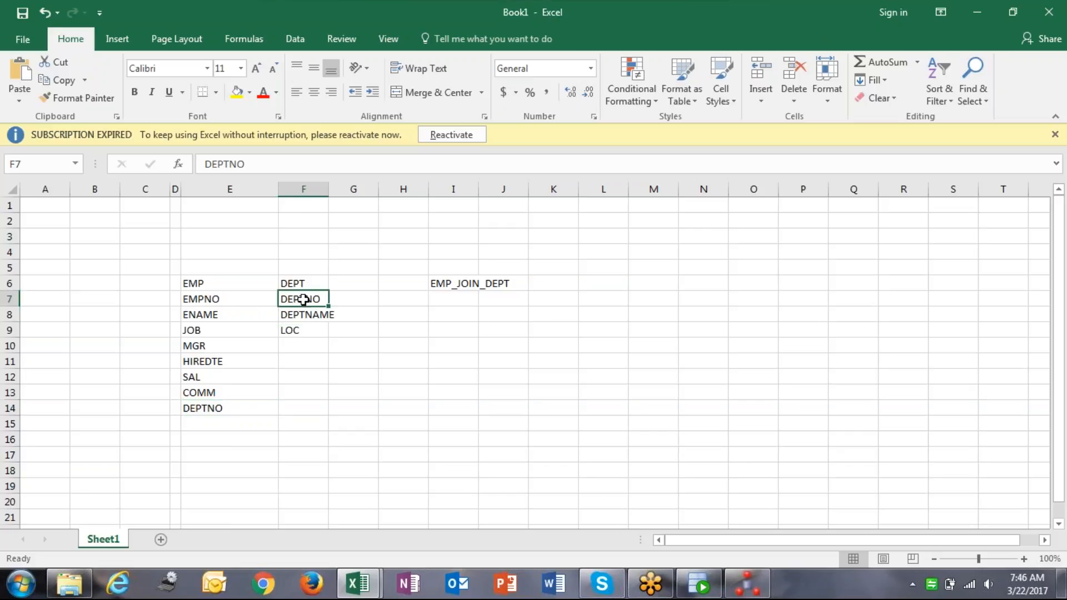
left_click(230, 410)
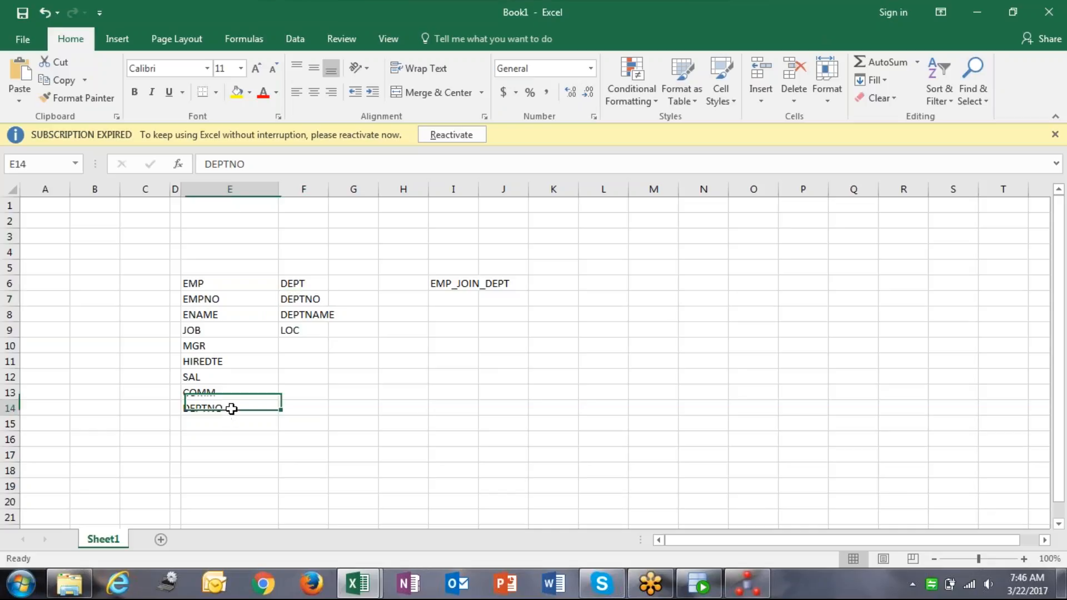
left_click(293, 300)
left_click(206, 301)
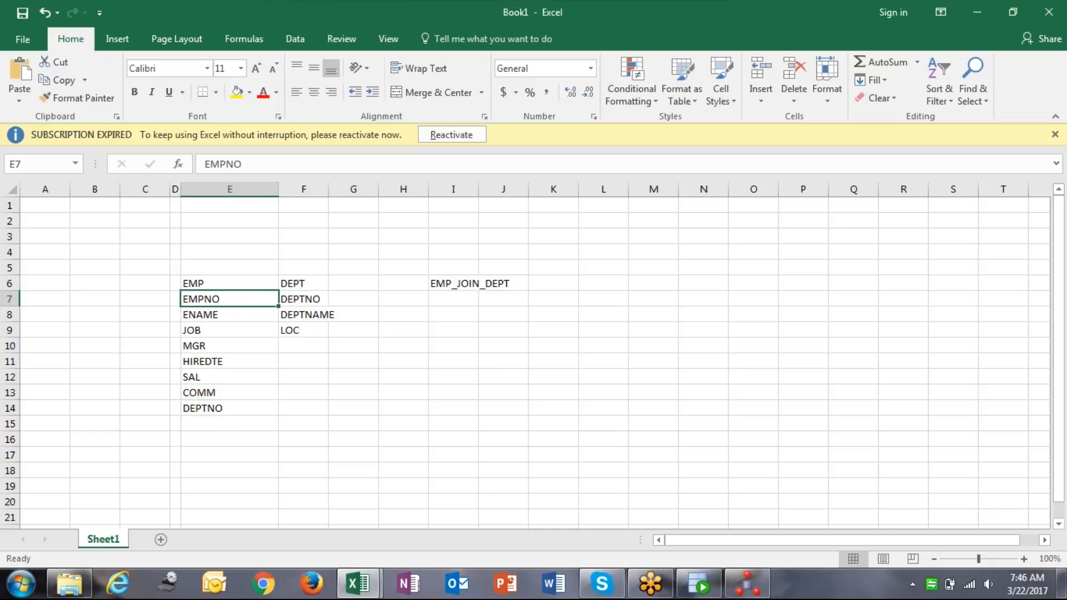
Copy EMPNO through COMM into I7 and DEPTNAME into I14 under EMP_JOIN_DEPT.
left_click(224, 394, "shift")
key("ctrl+c")
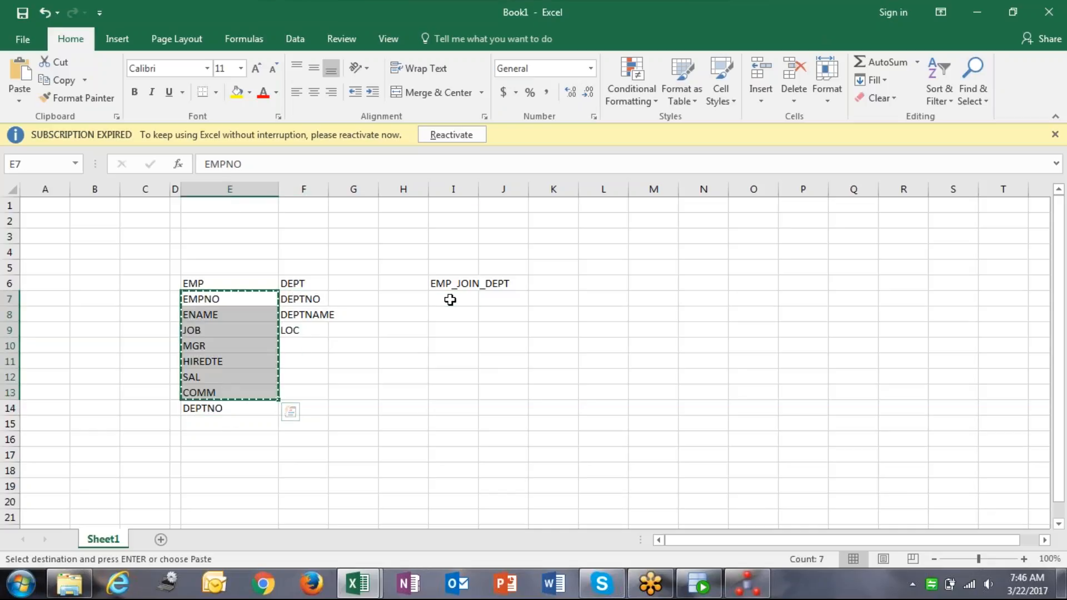
left_click(450, 300)
key("ctrl+v")
left_click(317, 313)
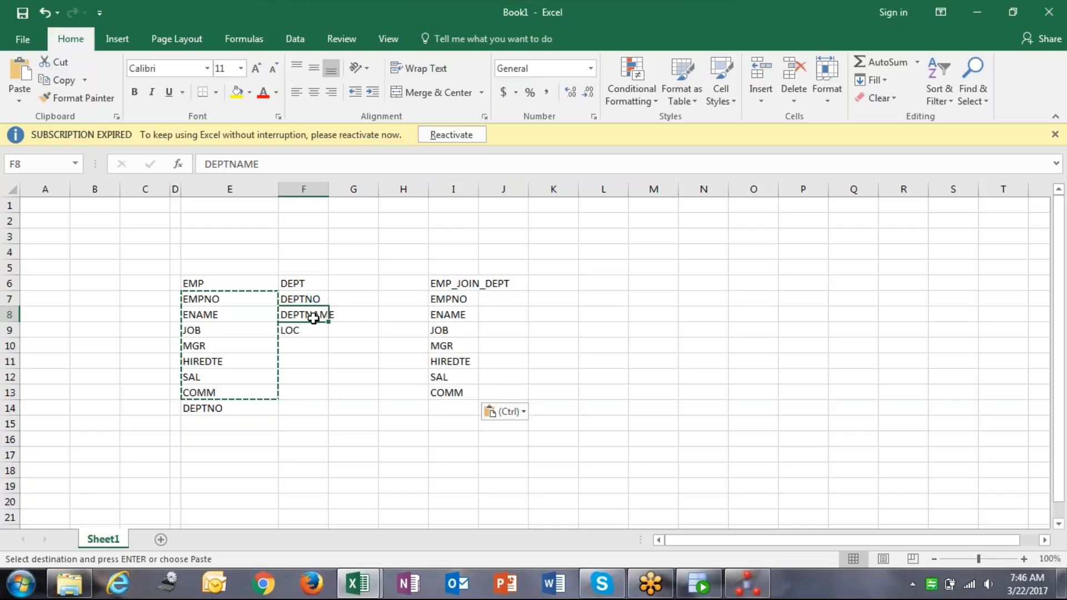
key("ctrl+c")
left_click(453, 410)
key("ctrl+v")
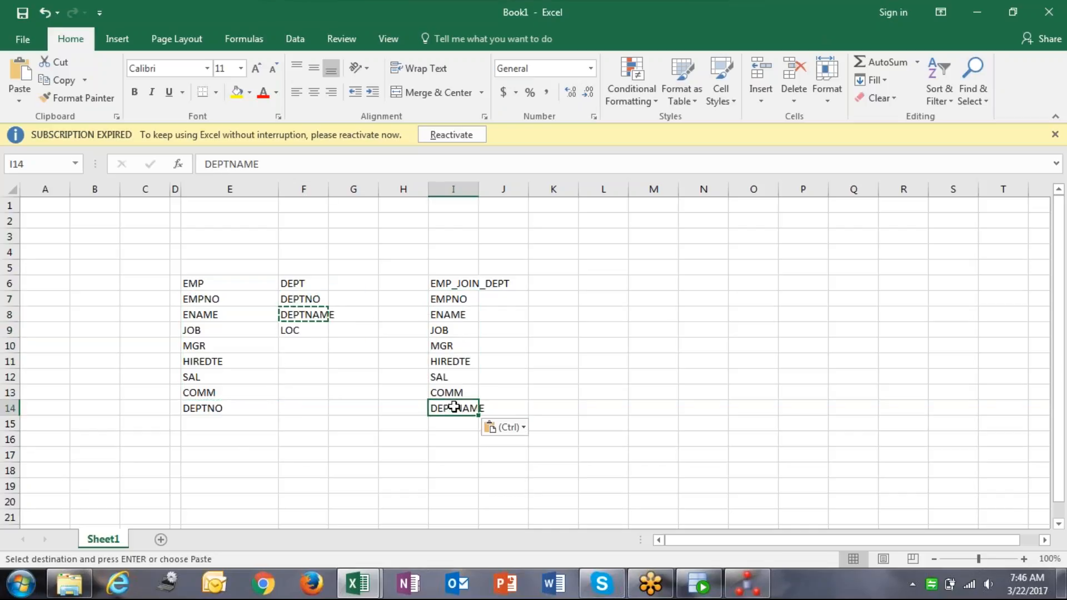
Fine-tune column E's width, then return to ODI Studio.
left_click(214, 470)
mouse_move(278, 190)
left_mouse_down()
mouse_move(298, 191)
mouse_move(274, 189)
left_mouse_up()
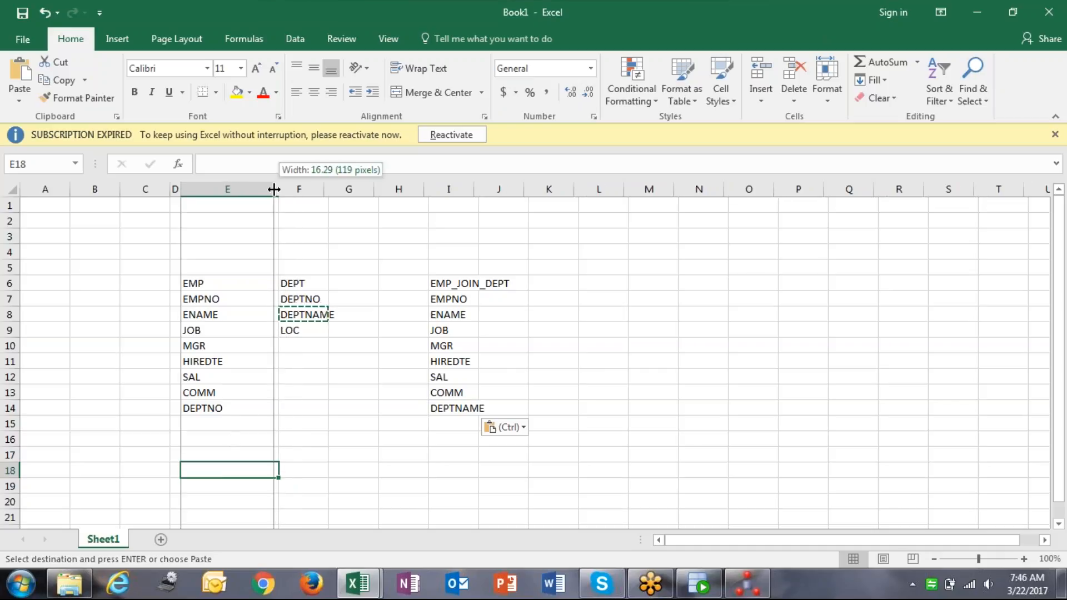
left_click_drag(274, 190, 274, 189)
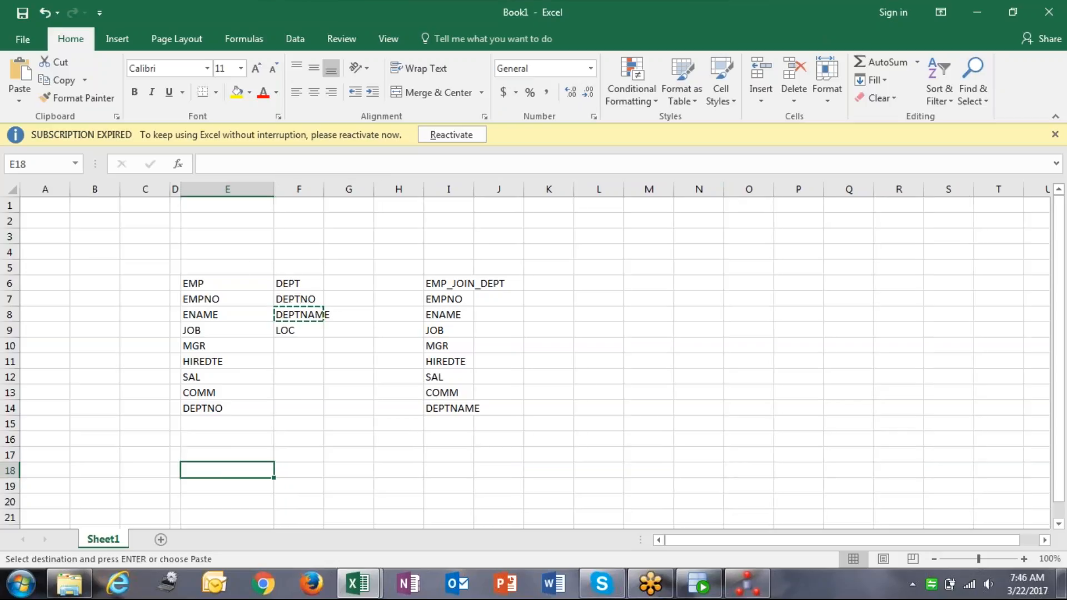
left_click_drag(231, 281, 358, 293)
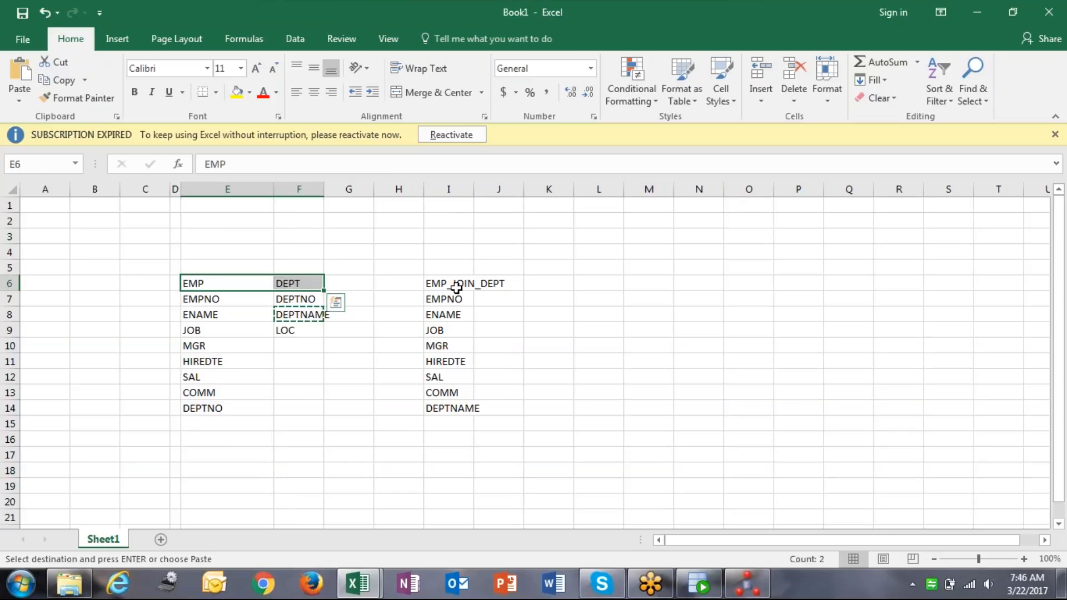
left_click(457, 287)
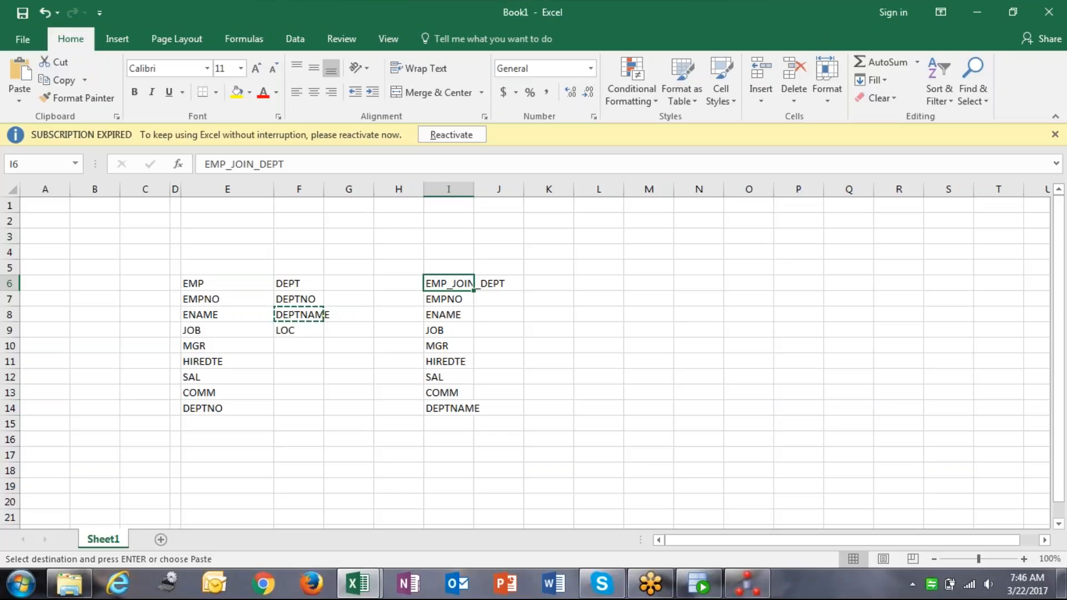
mouse_move(699, 592)
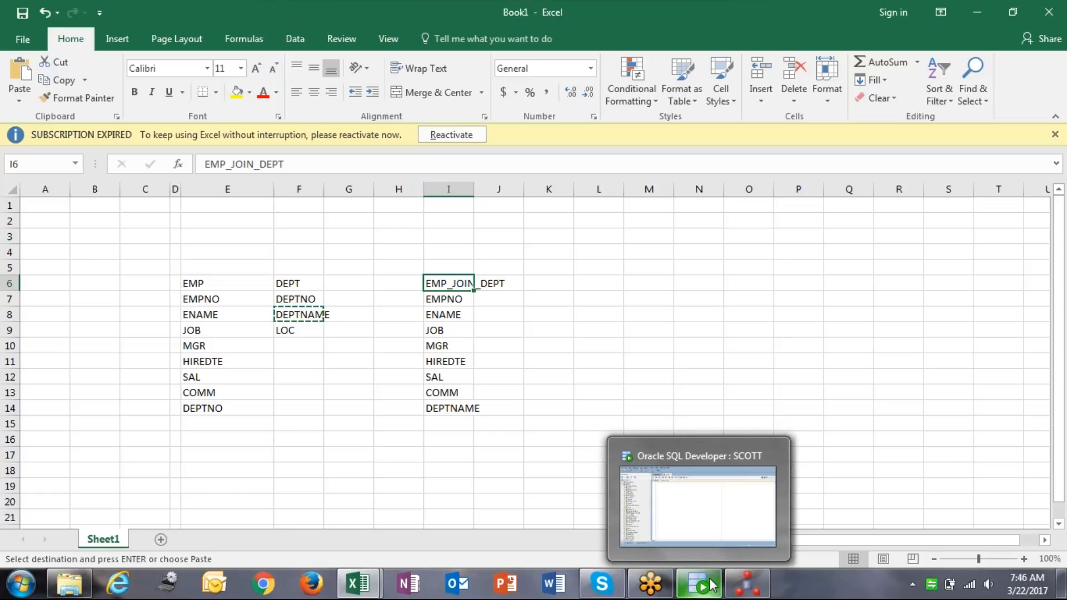
left_click(747, 584)
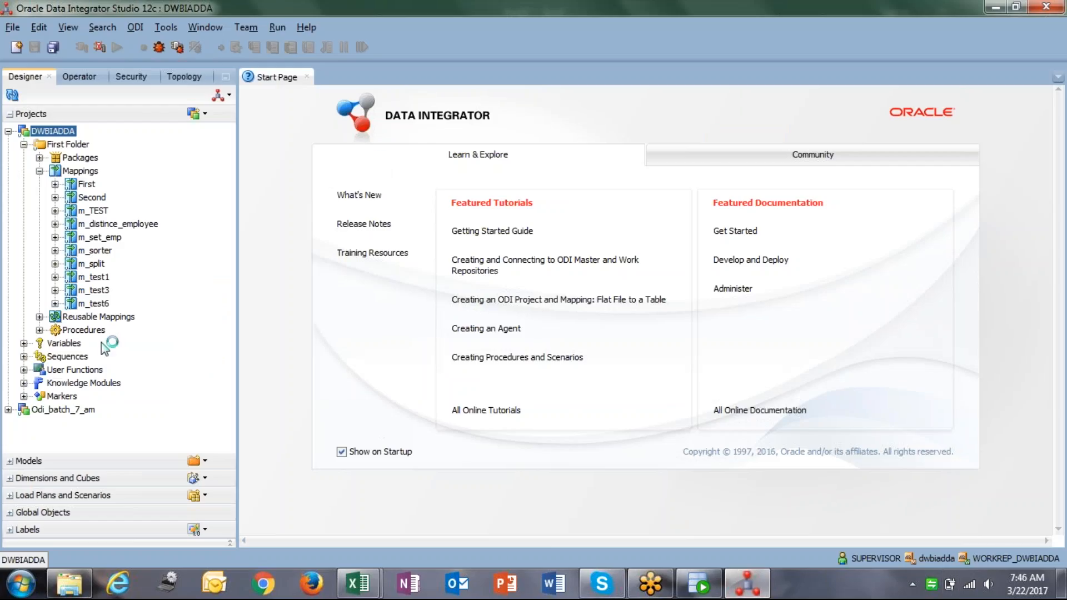
Expand the Oracle_Batch_7_30_am model and bring up the Odi_target_meadata context menu.
left_click(40, 171)
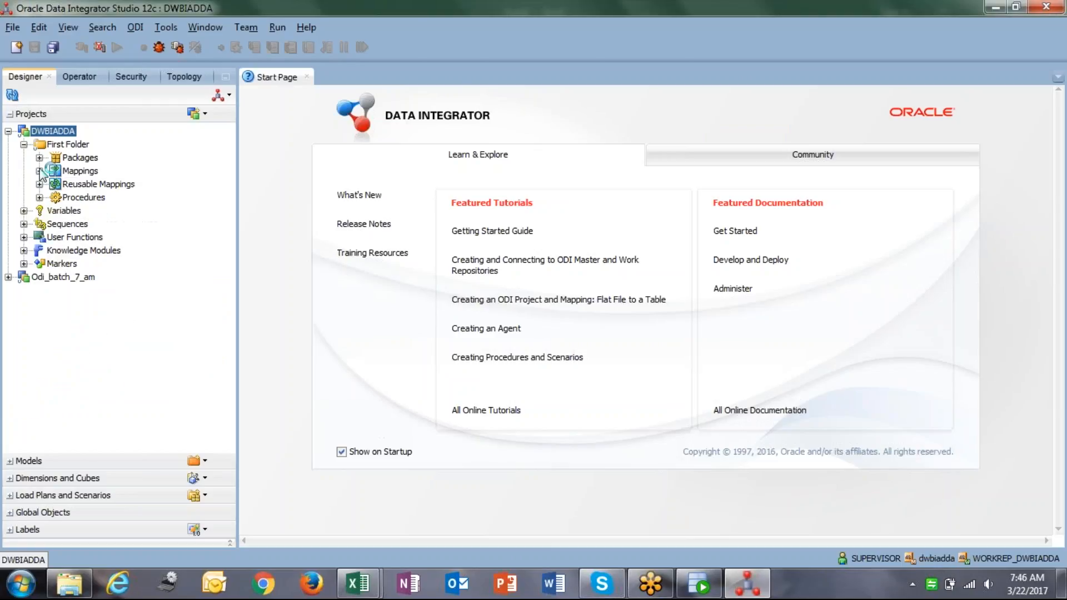
left_click(22, 461)
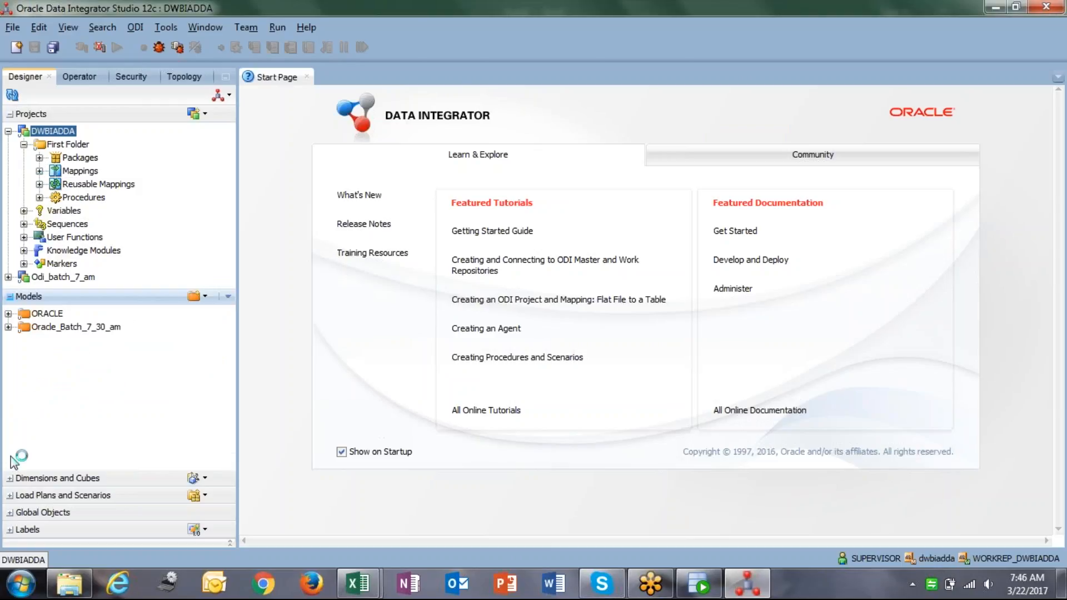
left_click(6, 328)
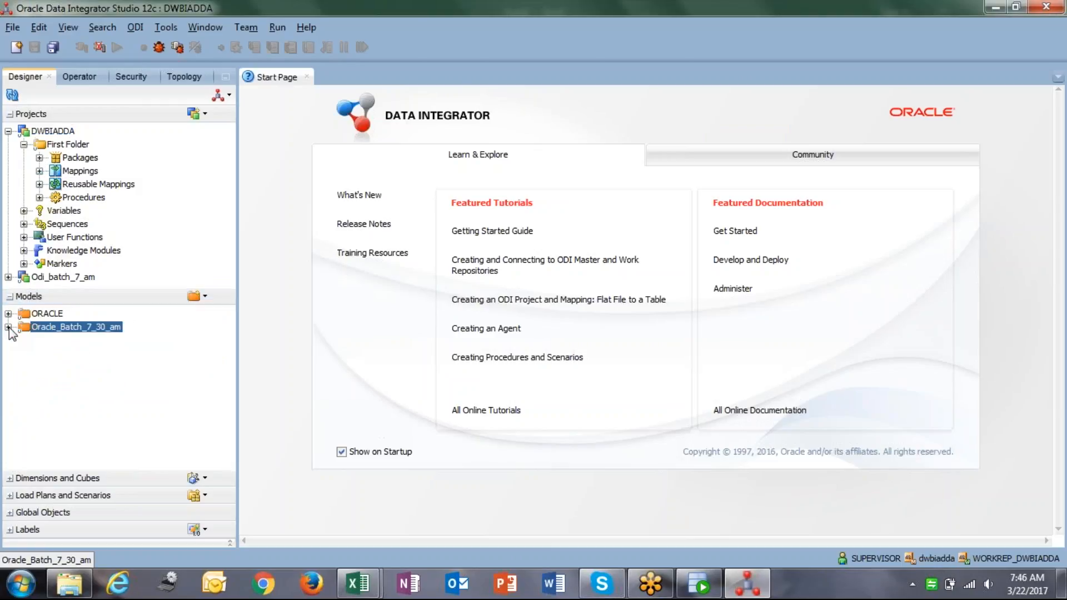
left_click(8, 327)
left_click(62, 341)
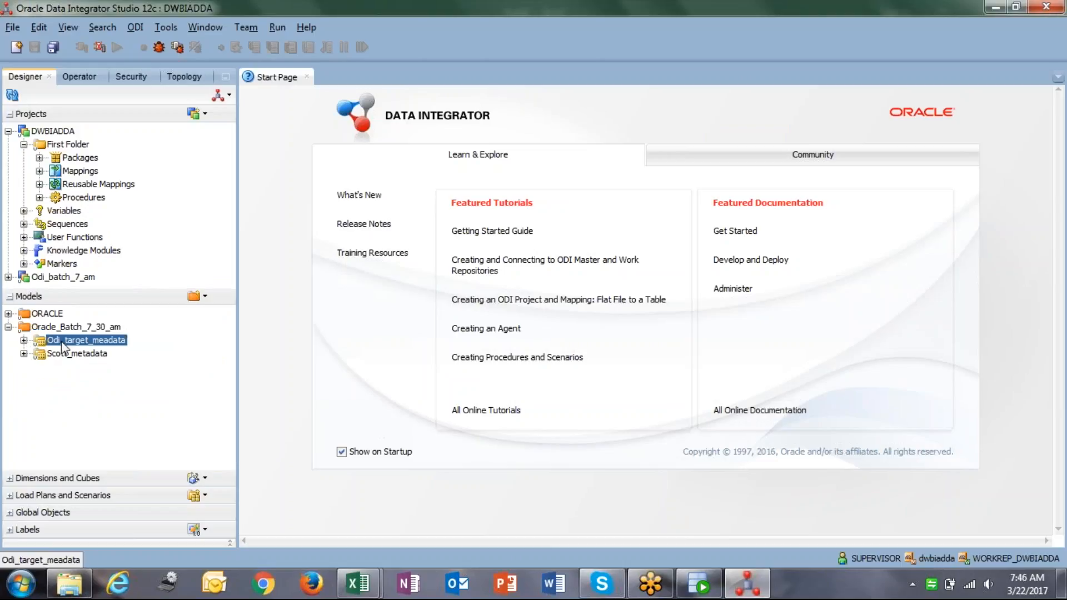
right_click(62, 342)
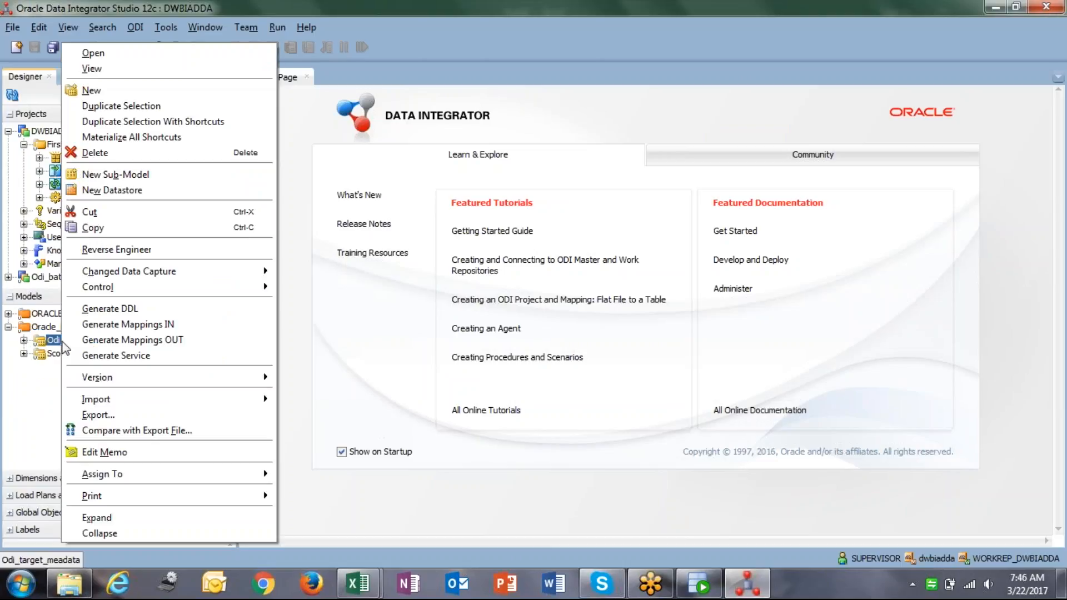
Create datastore EMP_JOIN_DEPT with alias EMP_JOIN_DEPT, then bring SQL Developer forward.
left_click(141, 188)
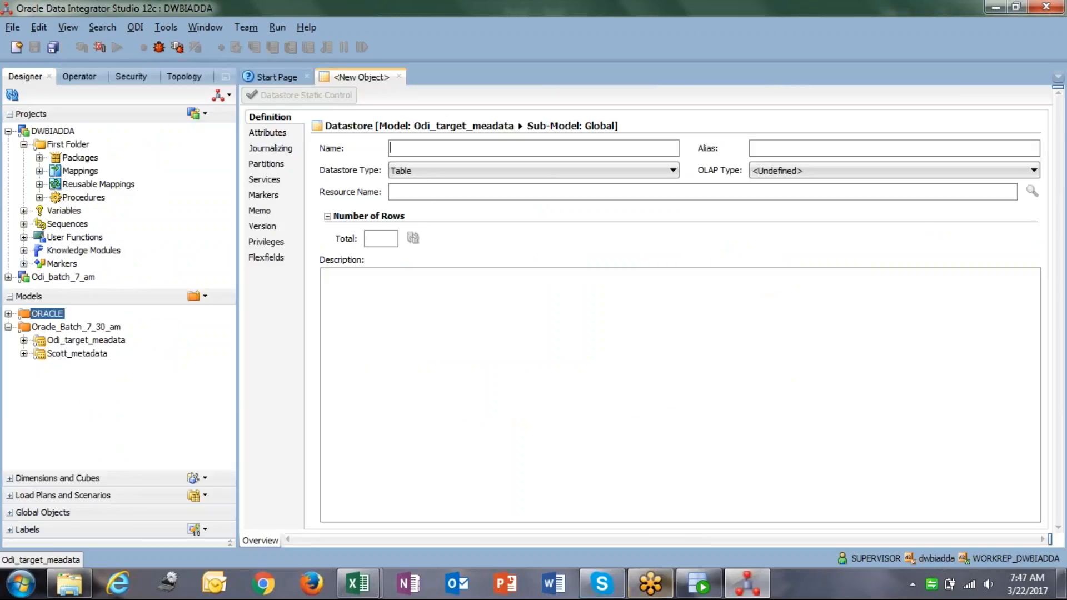
type("E")
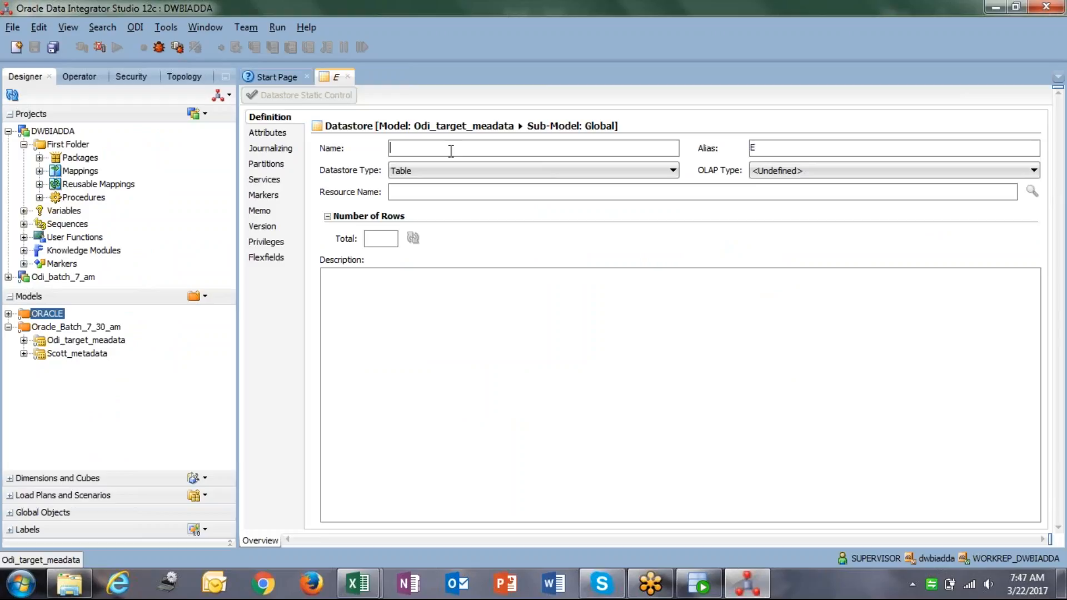
type("MP_JOI")
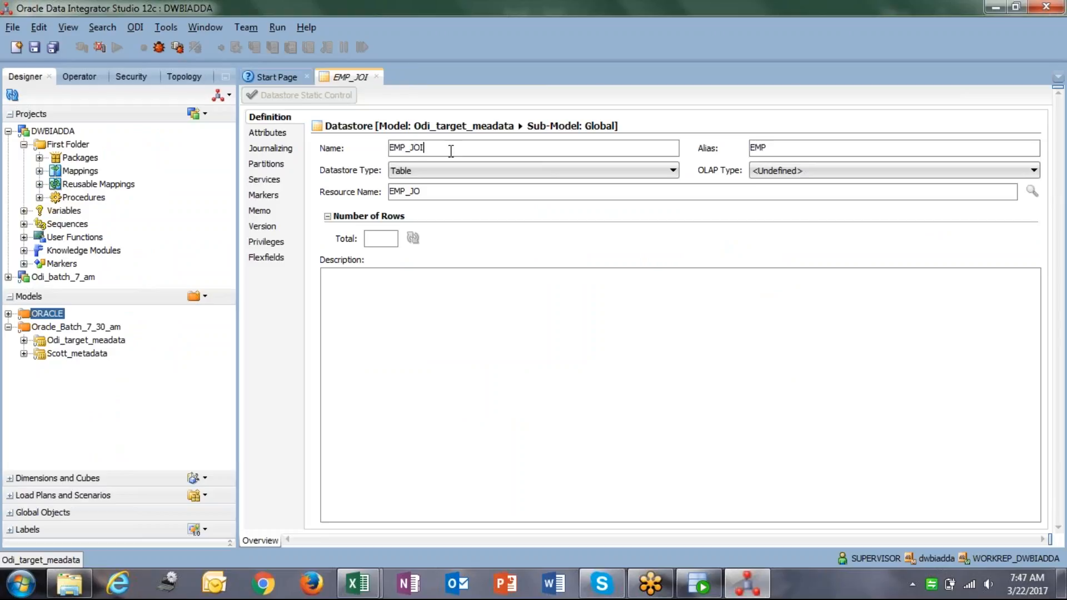
type("N_DEPT")
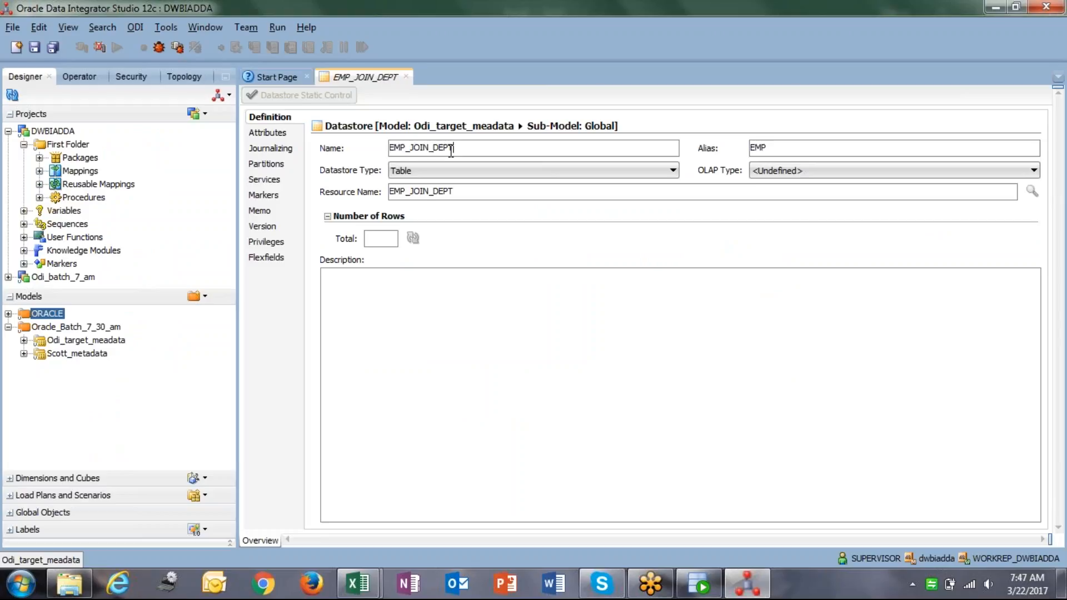
key("Tab")
key("shift+Tab")
key("ctrl+c")
key("Tab")
key("ctrl+v")
left_click(446, 353)
left_click(699, 584)
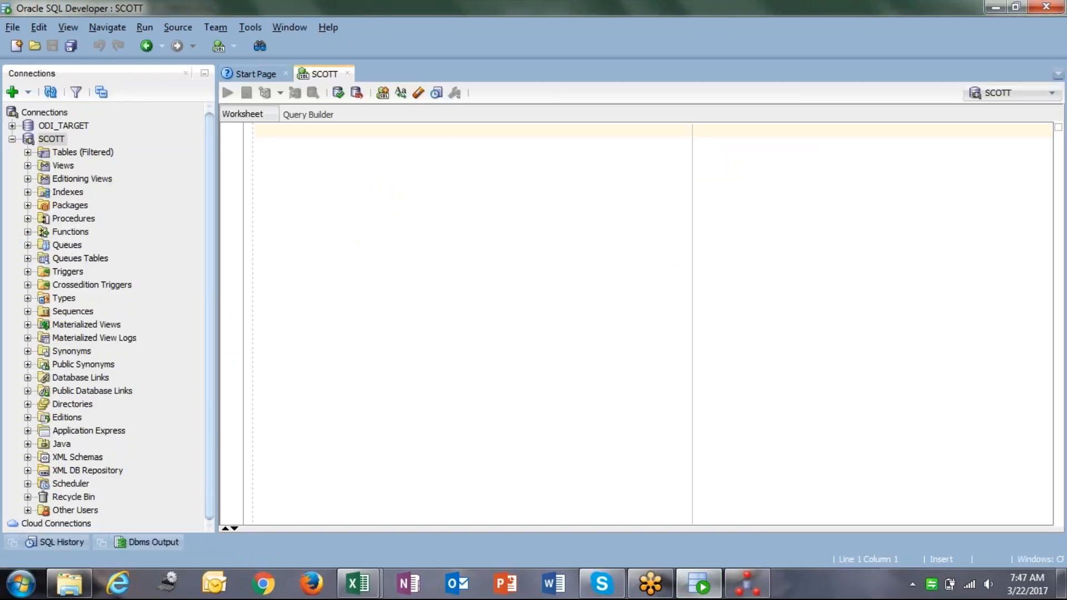
Run SELECT * FROM EMP; in the SCOTT worksheet to list the employee rows.
left_click(249, 160)
type("SL")
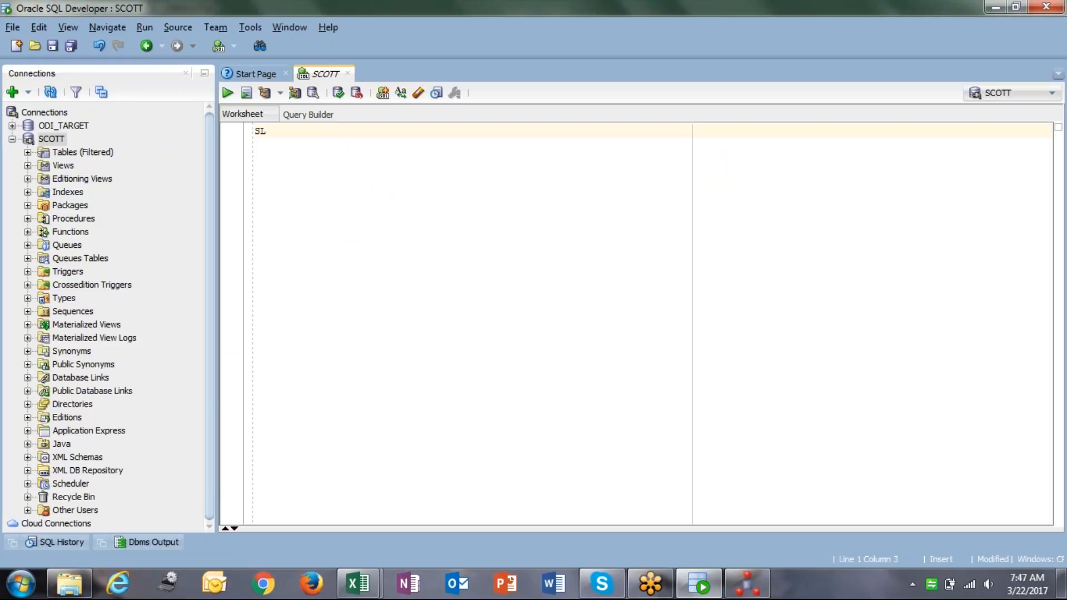
type("LECT * FROM EMP;")
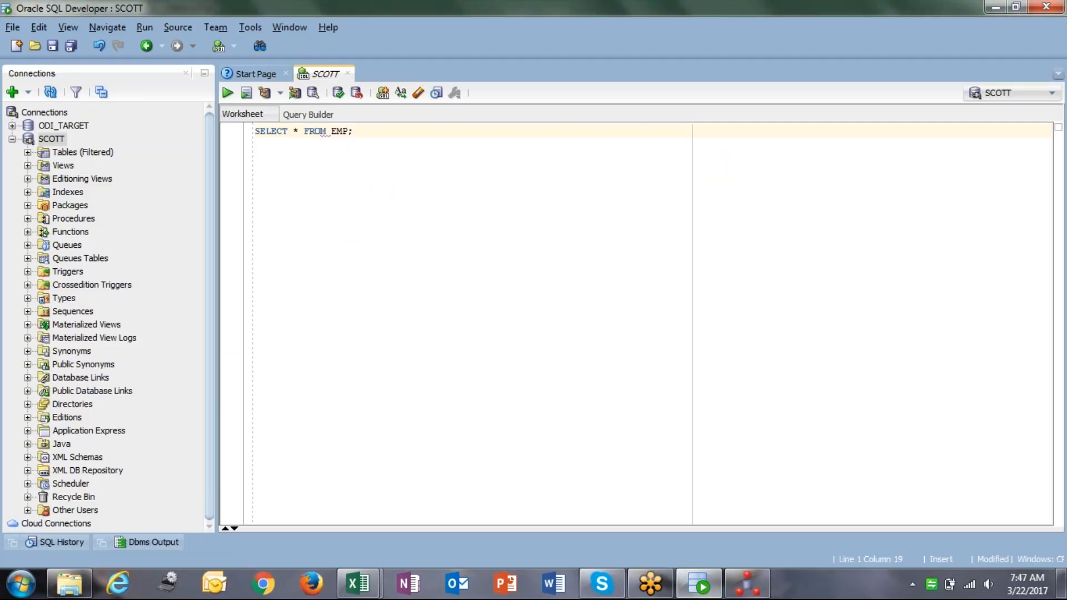
key("ctrl+a")
key("ctrl+Return")
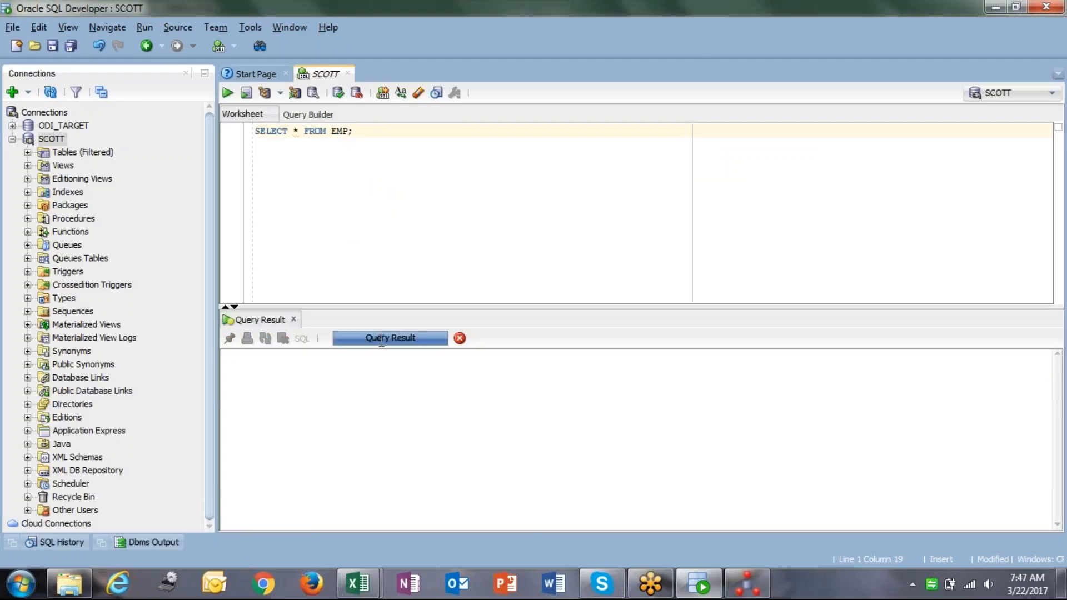
key("alt+Tab")
Open EMP_JOIN_DEPT's attribute list and add extra attribute rows.
left_click(251, 135)
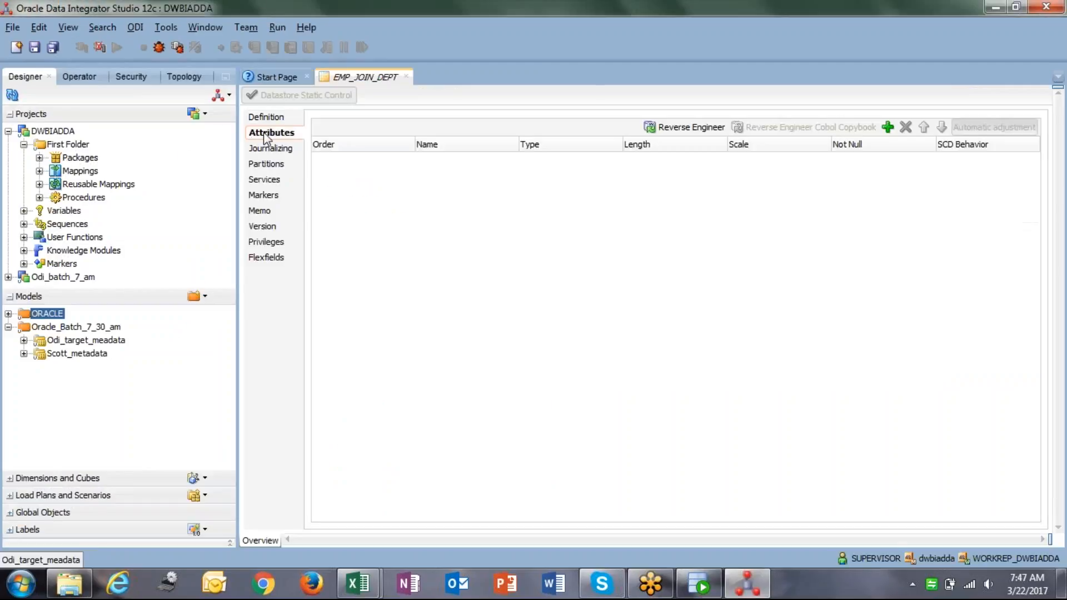
left_click(887, 127)
left_click(887, 127)
left_click(887, 127)
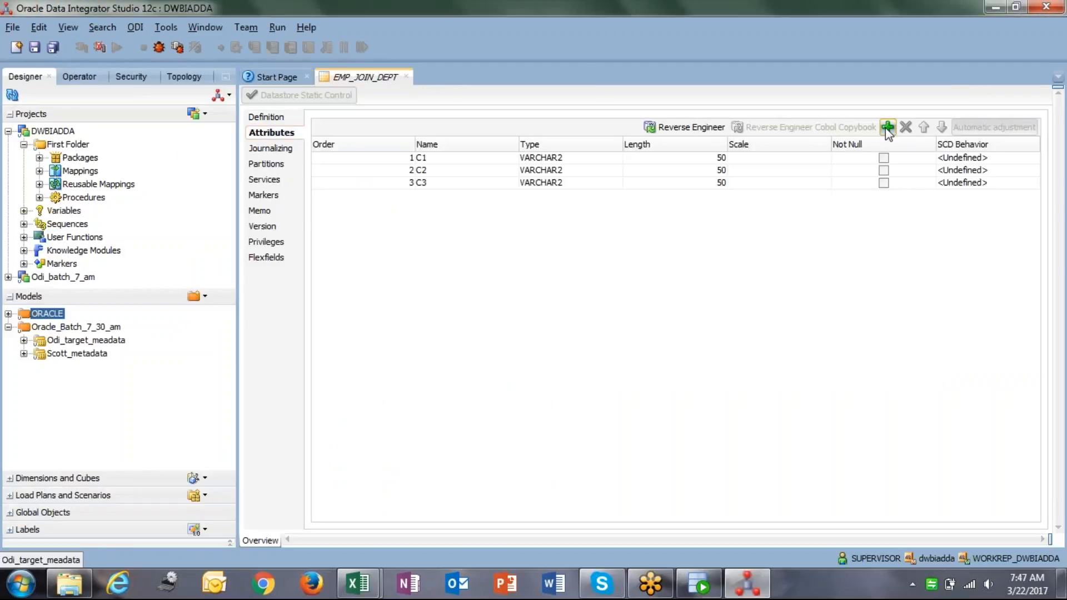
left_click(888, 128)
left_click(887, 127)
left_click(887, 128)
left_click(888, 127)
left_click(887, 128)
left_click(887, 128)
Name the first four attributes EMPNO, ENAME, JOB and HIREDATE.
double_click(440, 158)
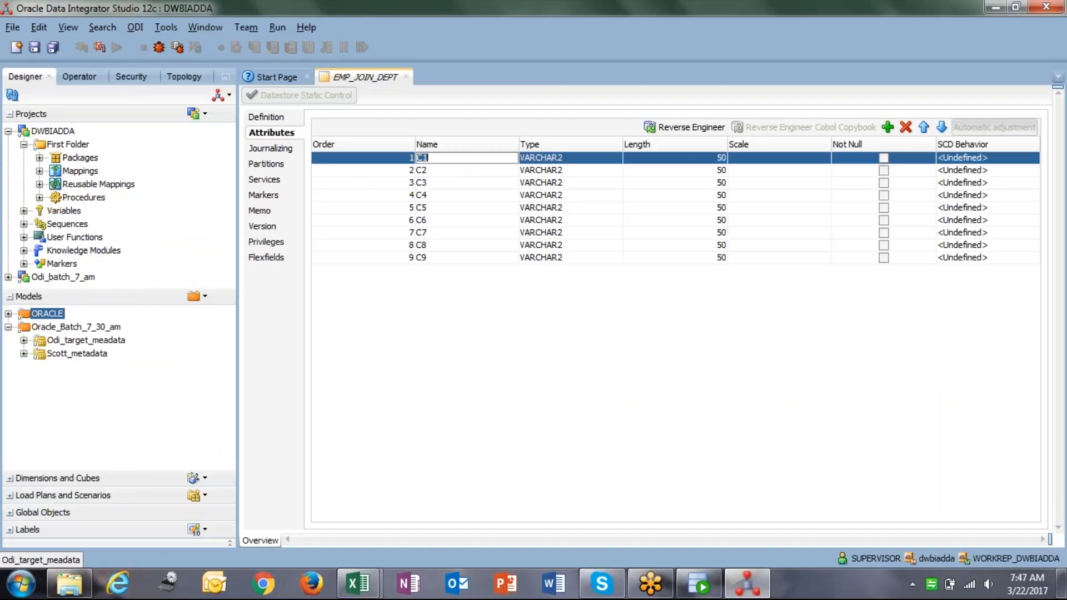
type("EMPNO")
key("Return")
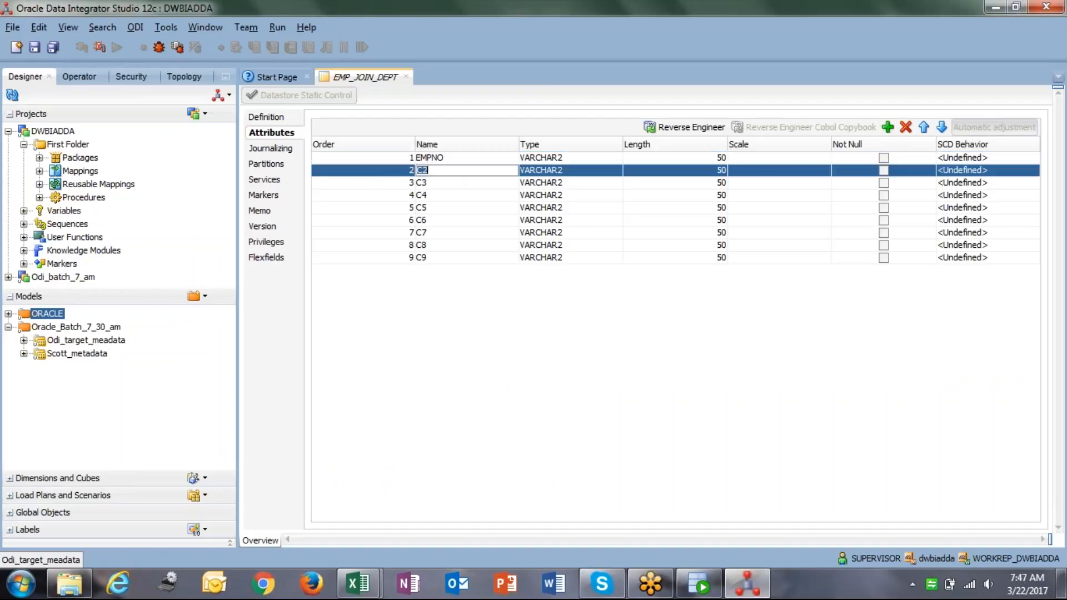
type("ENA")
key("Return")
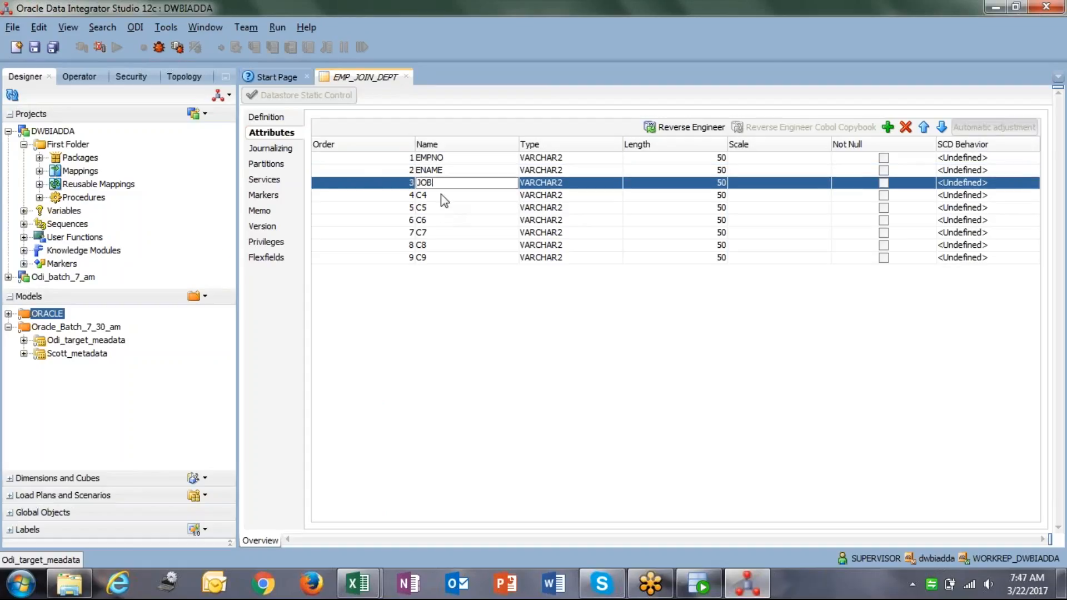
key("Return")
type("HIREDATE")
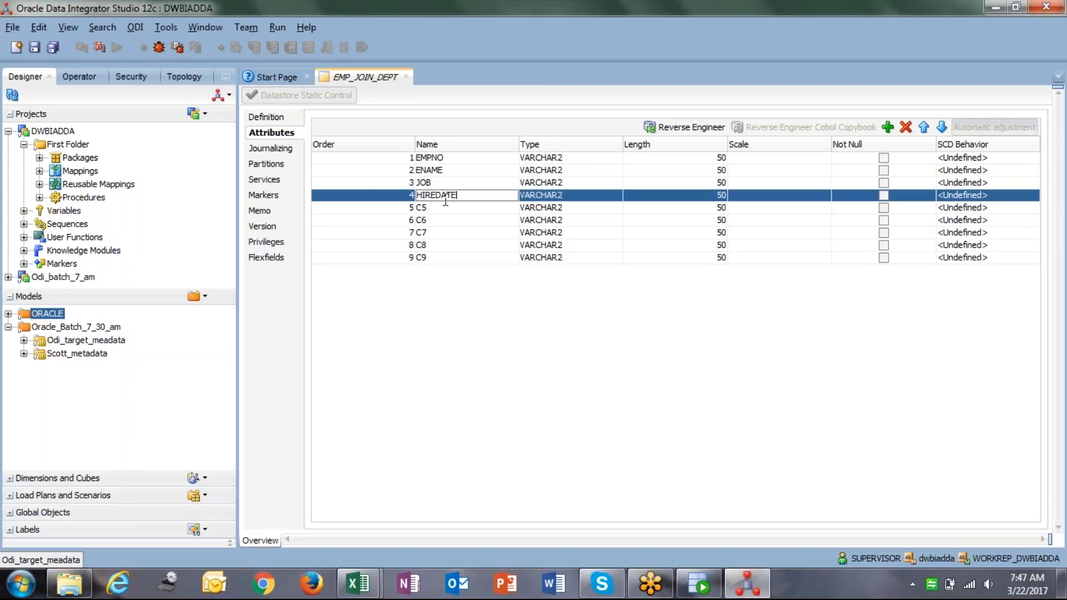
key("Return")
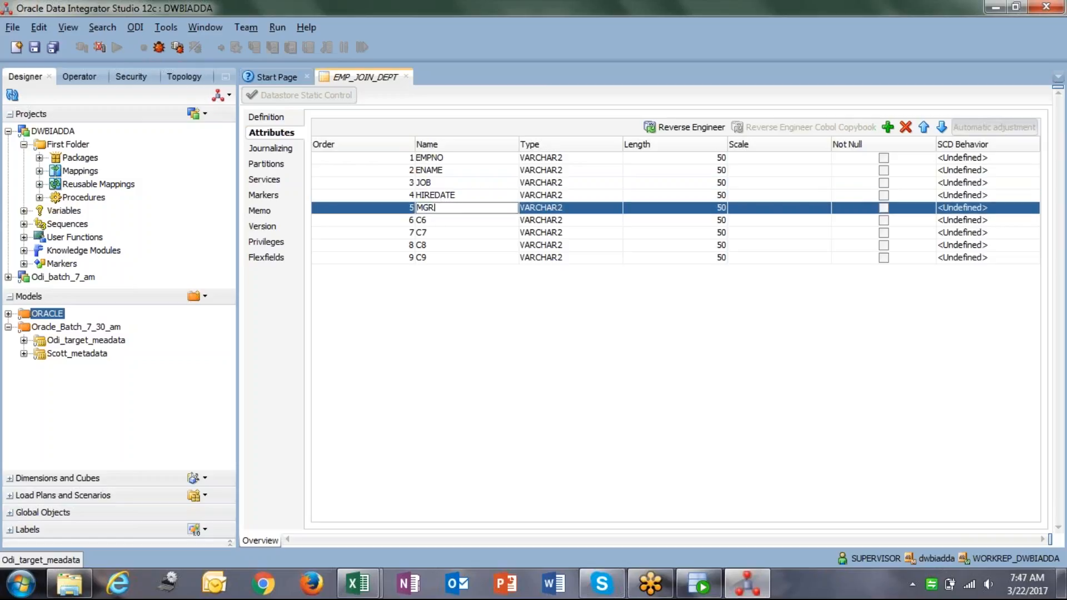
Name the remaining attributes MGR, SAL, COMM, DEPTNO and DNAME.
key("Return")
type("SAL")
key("Return")
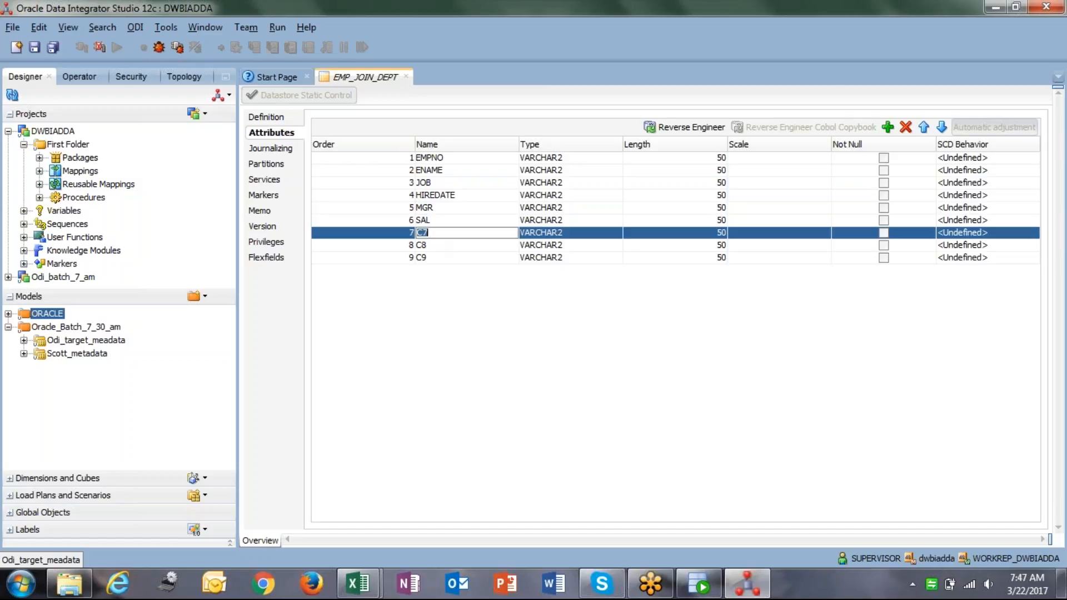
type("COMM")
key("Return")
type("D")
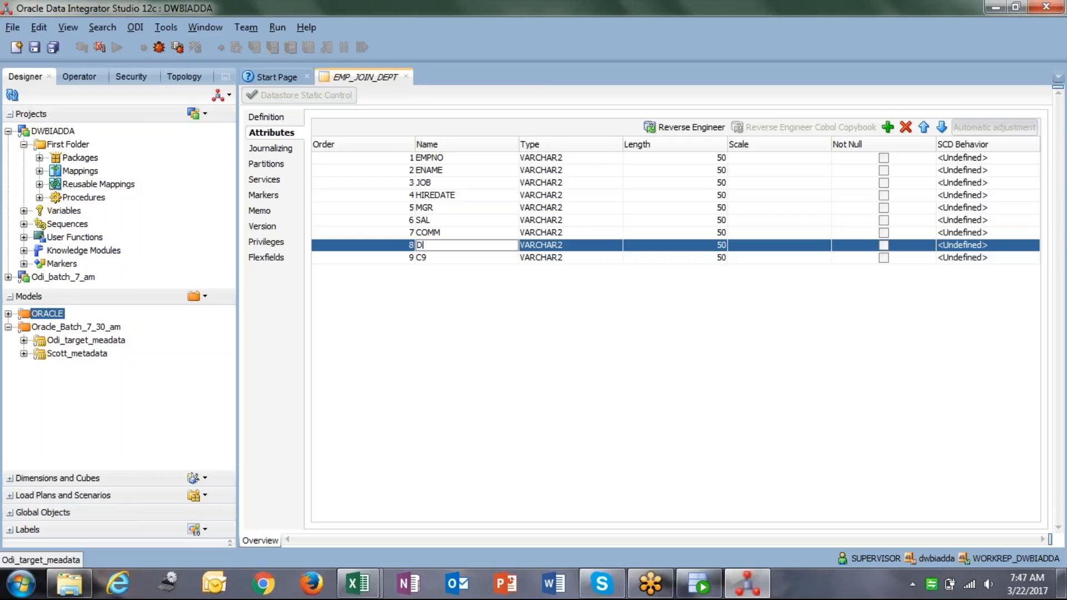
type("EPTNO")
key("Return")
type("DNAME")
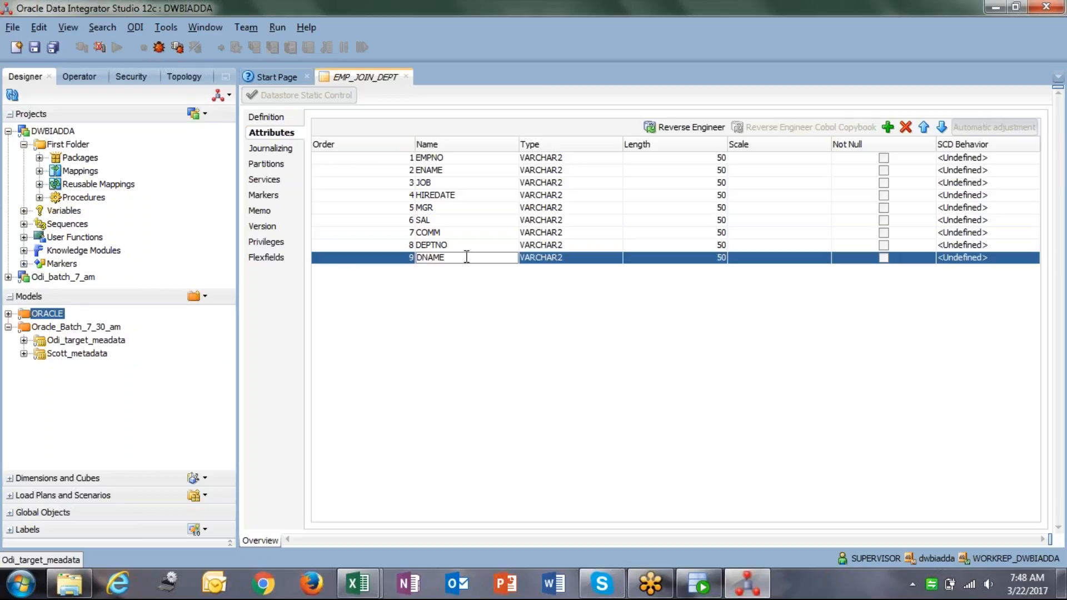
left_click(569, 158)
Make EMPNO a NUMBER column with length 6, keeping JOB as VARCHAR2.
scroll(578, 223, "up", 3)
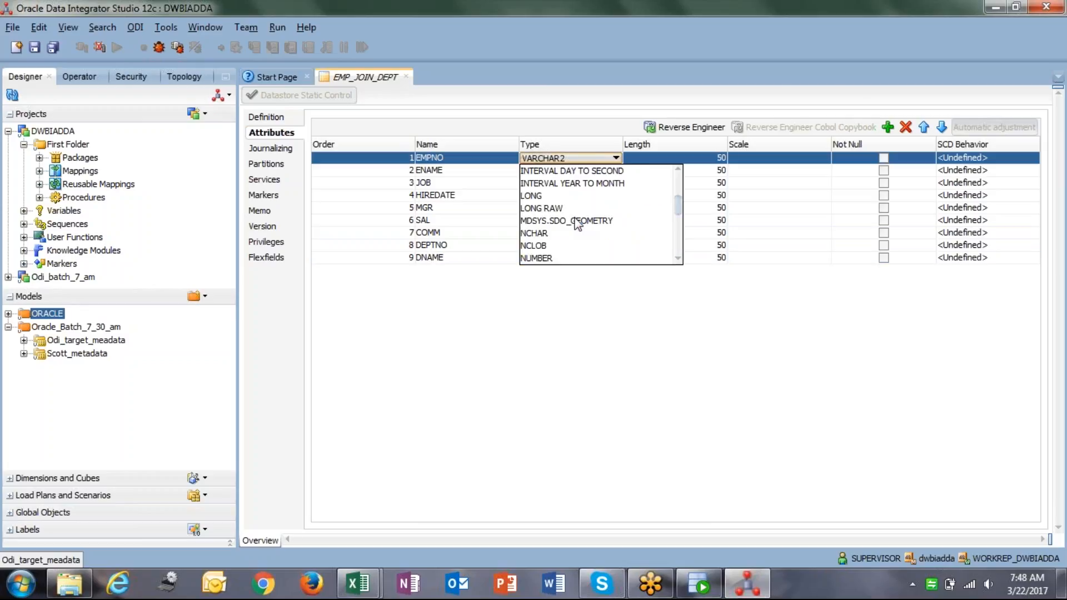
left_click(556, 259)
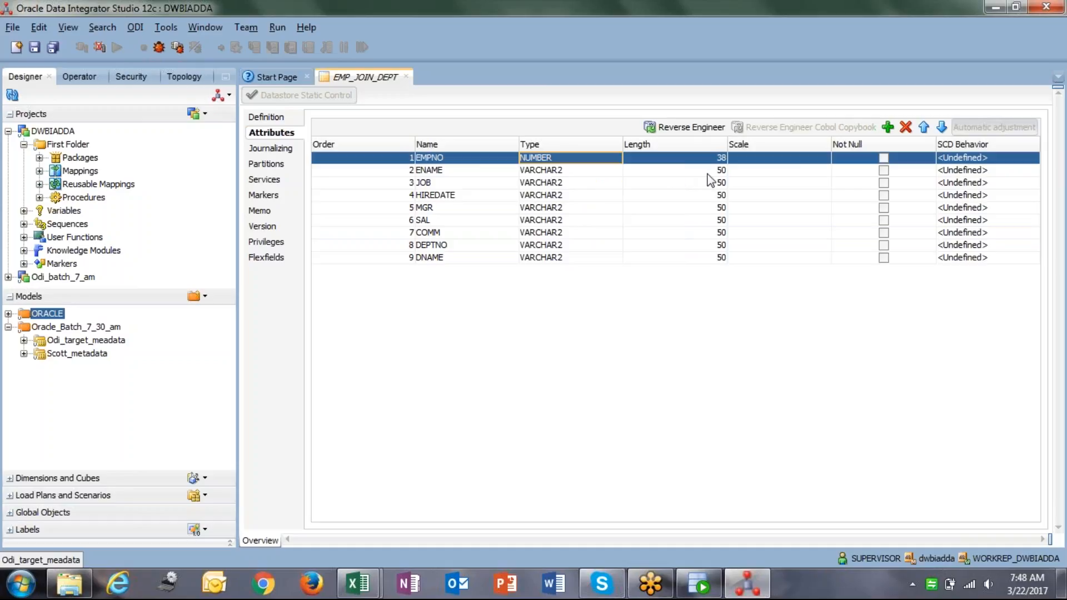
left_click(668, 157)
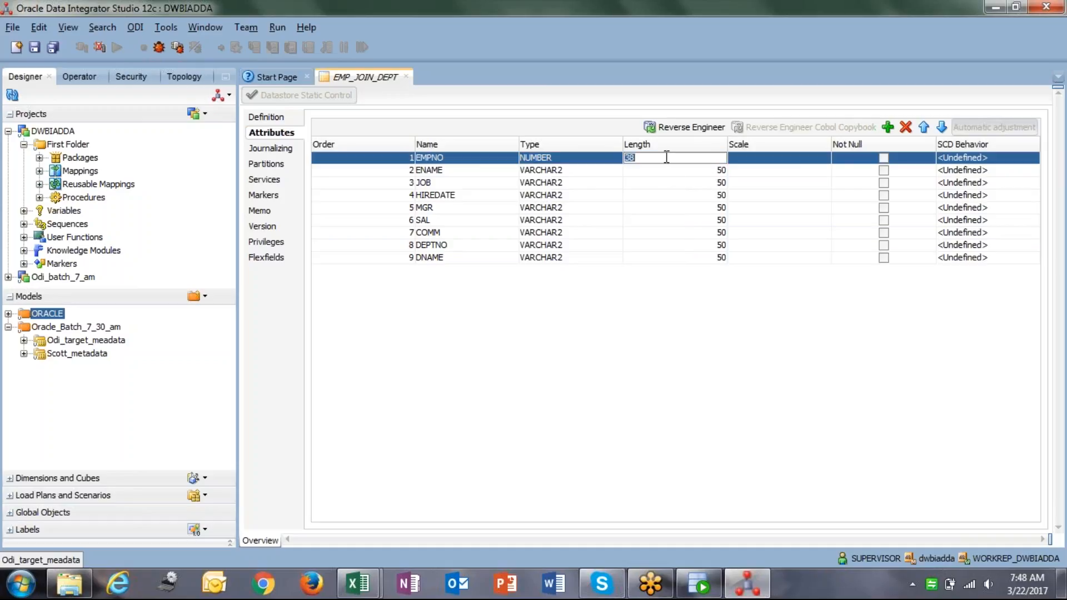
type("6")
left_click(565, 184)
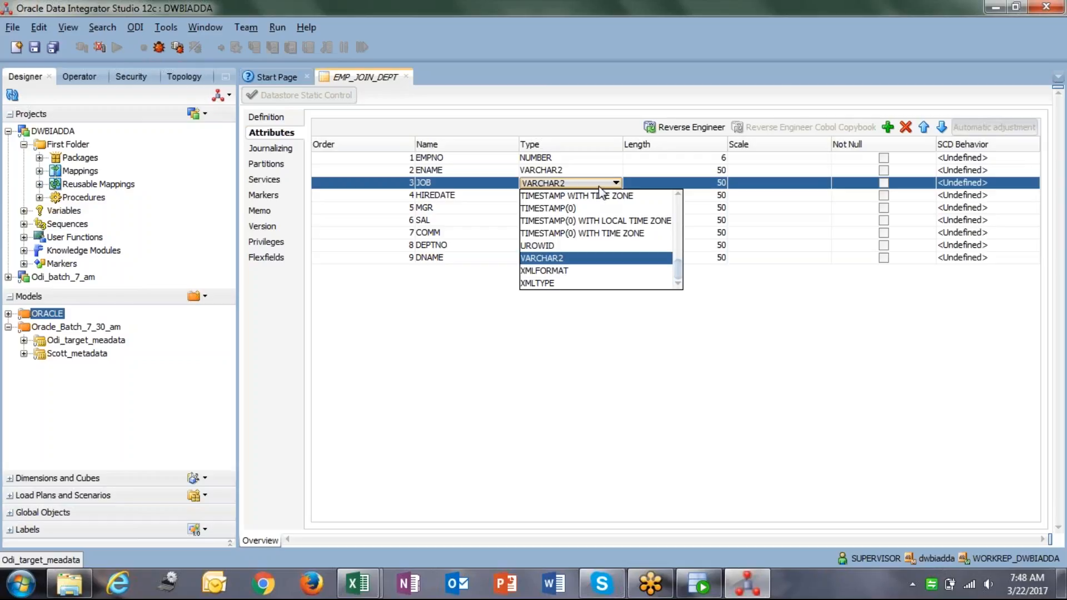
left_click(720, 185)
Change HIREDATE's data type to DATE.
left_click(541, 194)
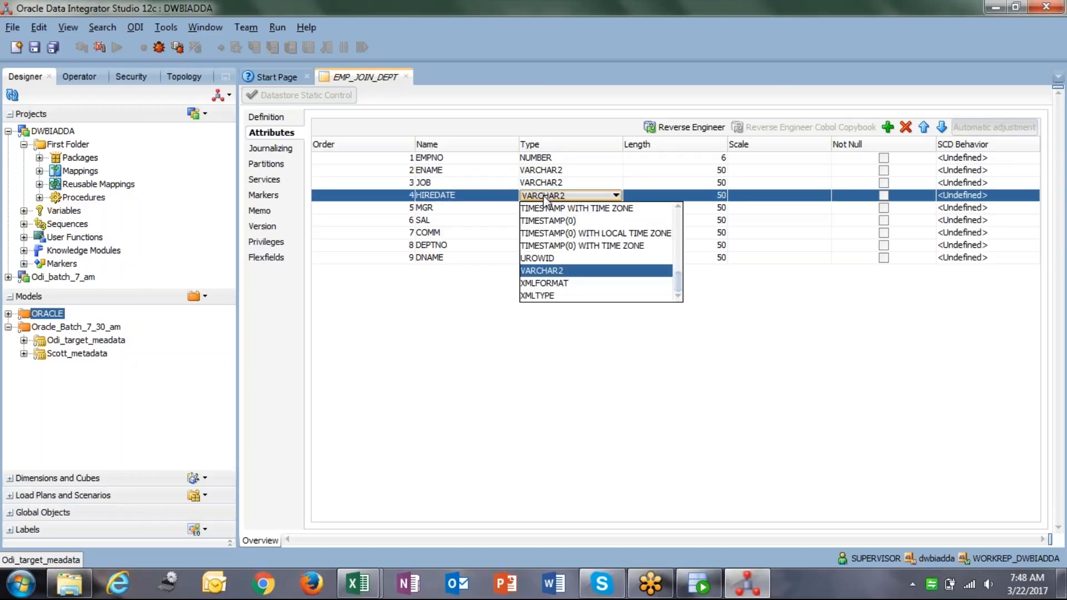
scroll(567, 276, "up", 5)
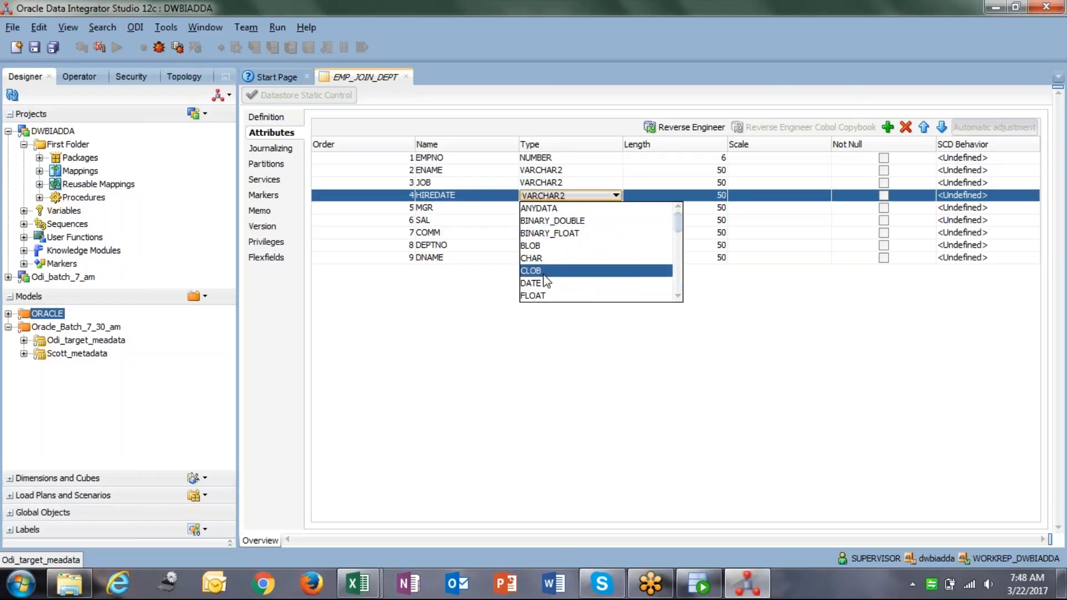
left_click(539, 295)
left_click(558, 196)
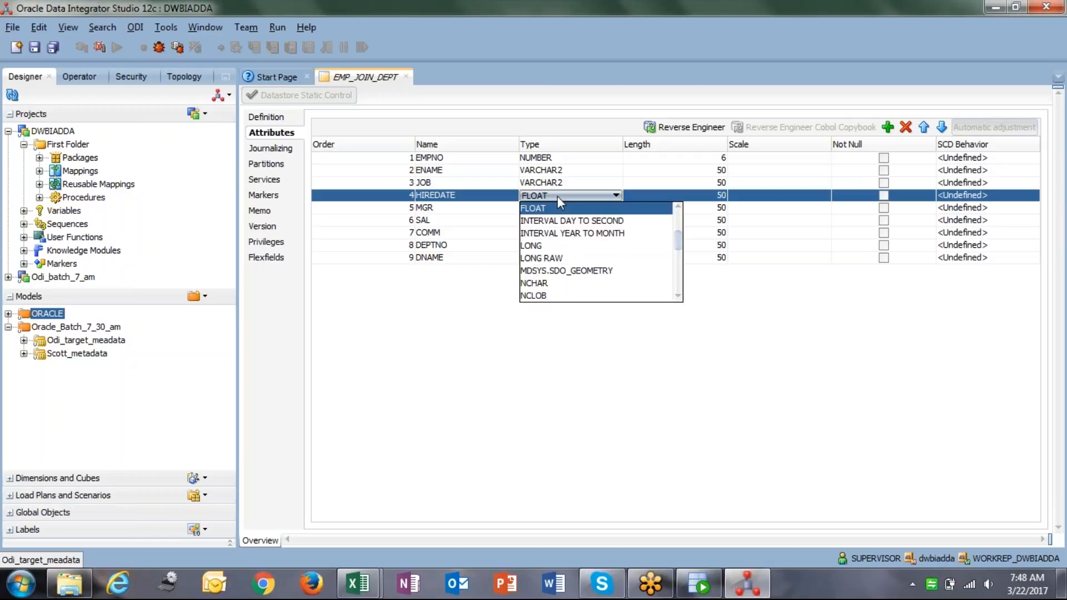
scroll(551, 277, "up", 1)
scroll(548, 271, "up", 2)
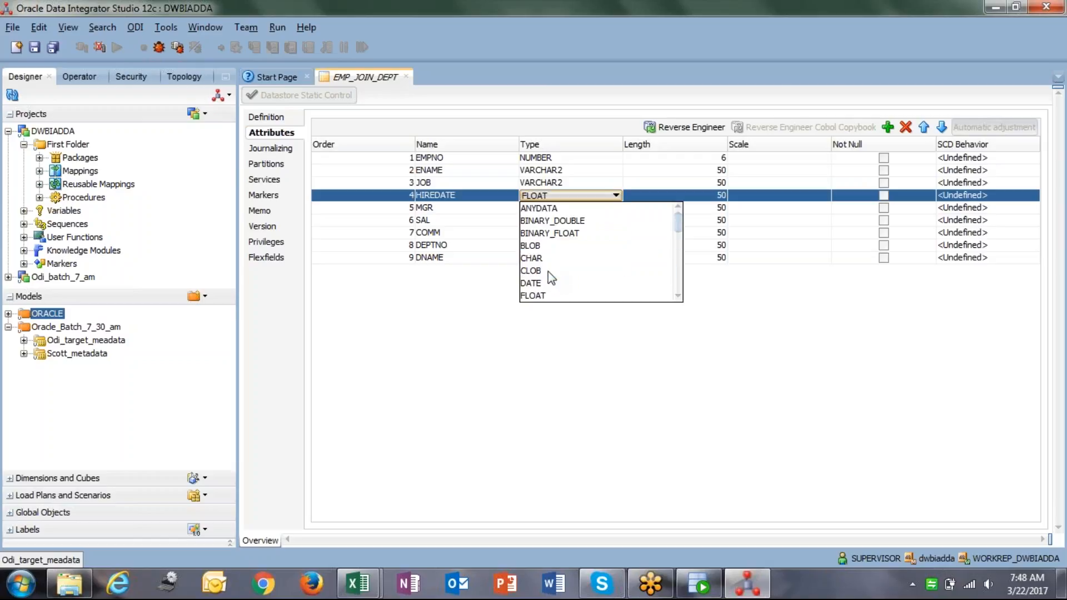
left_click(547, 281)
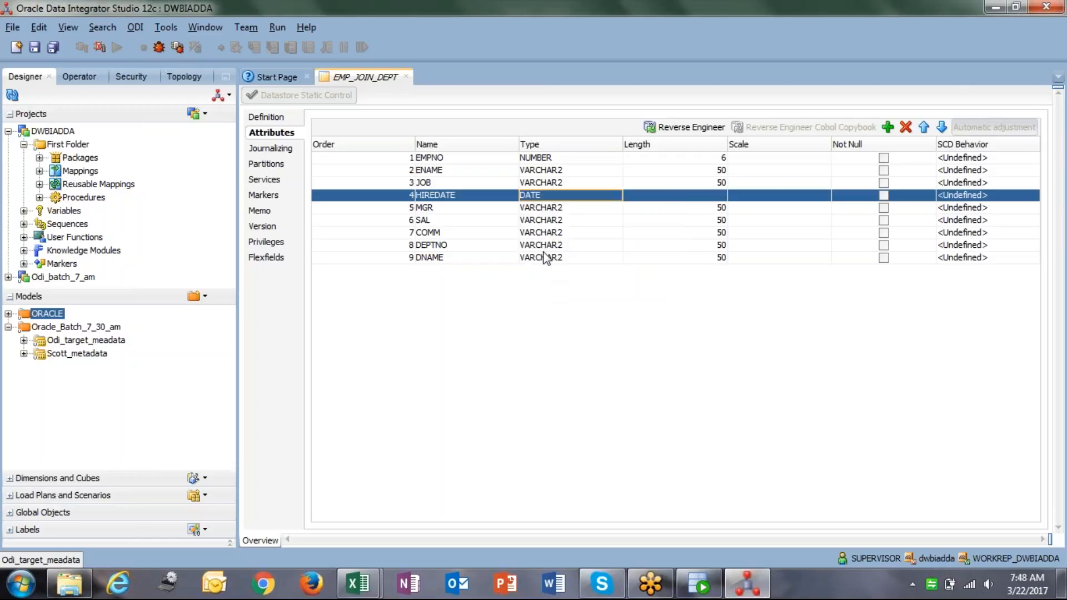
Make MGR a NUMBER column with length 6.
left_click(546, 208)
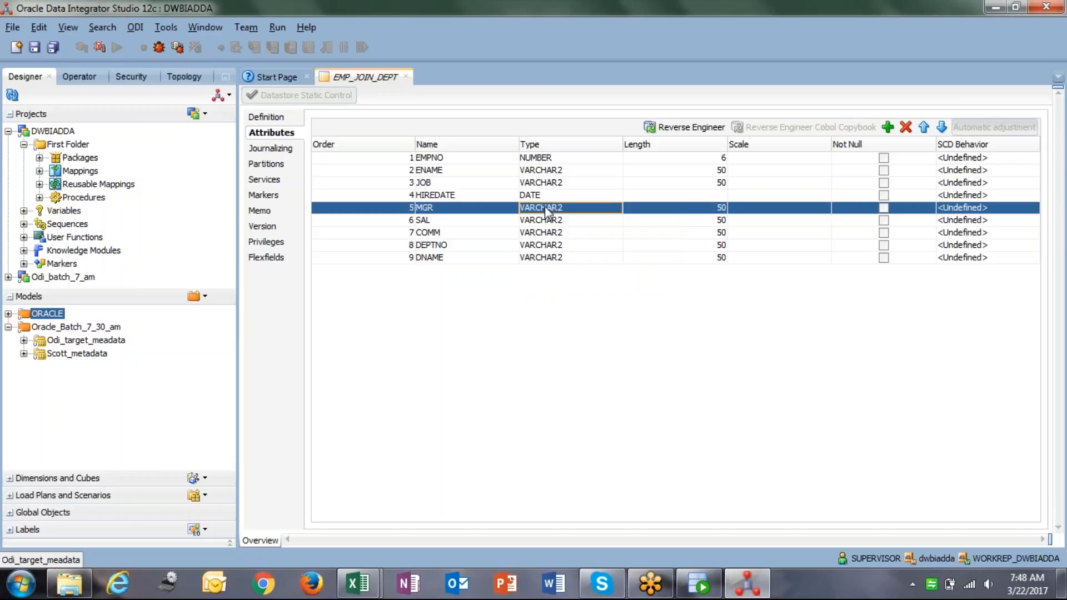
left_click(546, 208)
left_click(546, 208)
left_click(546, 207)
scroll(570, 247, "up", 5)
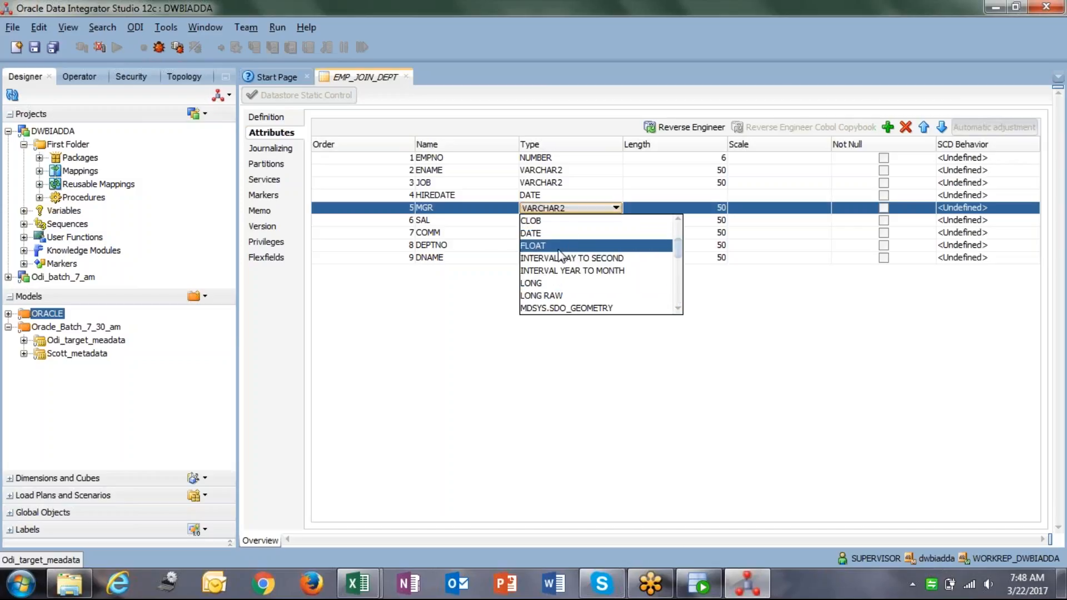
scroll(556, 310, "up", 2)
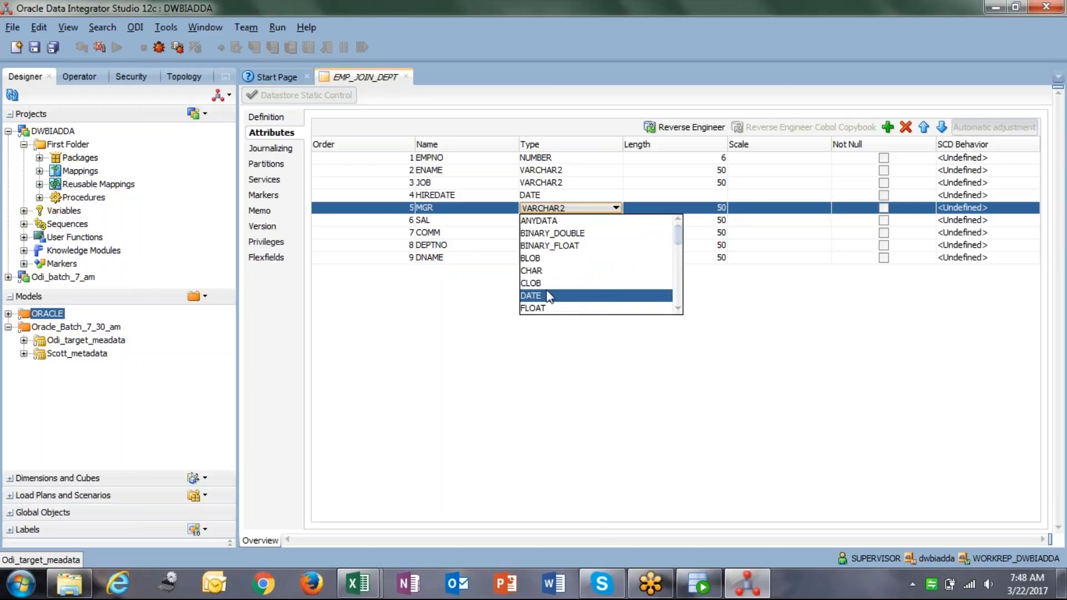
scroll(549, 267, "down", 4)
left_click(547, 261)
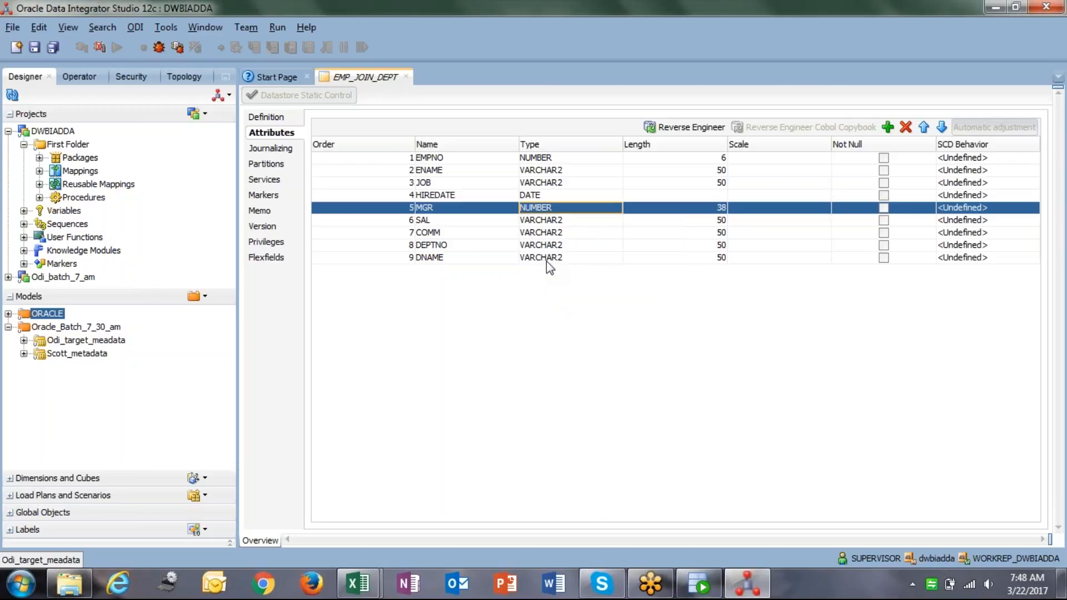
left_click(667, 196)
left_click(668, 207)
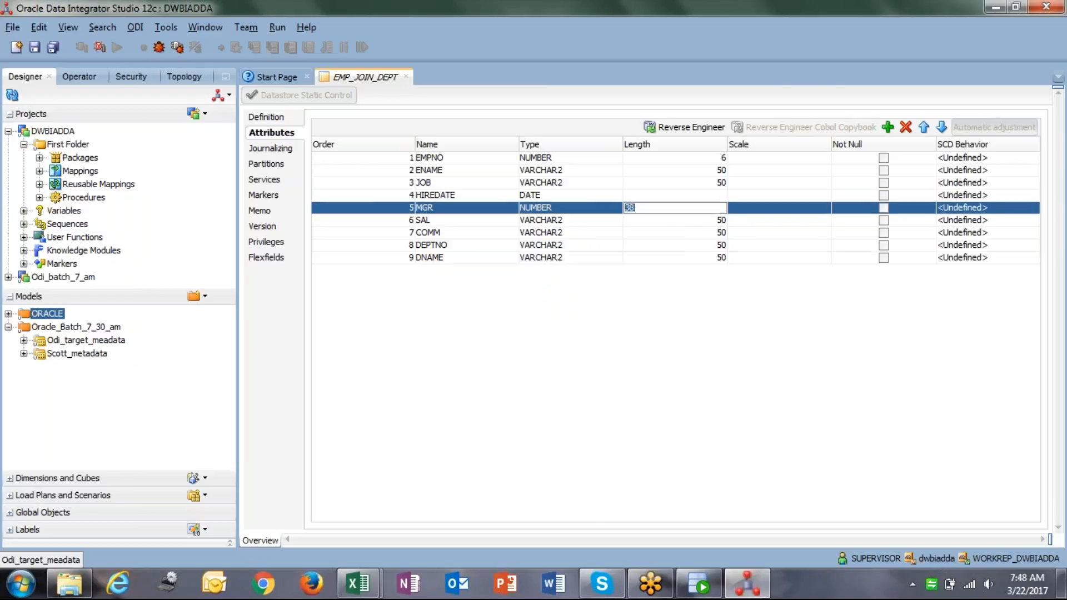
type("6")
Set SAL to NUMBER with length 7 and scale 2.
left_click(554, 220)
scroll(550, 278, "up", 5)
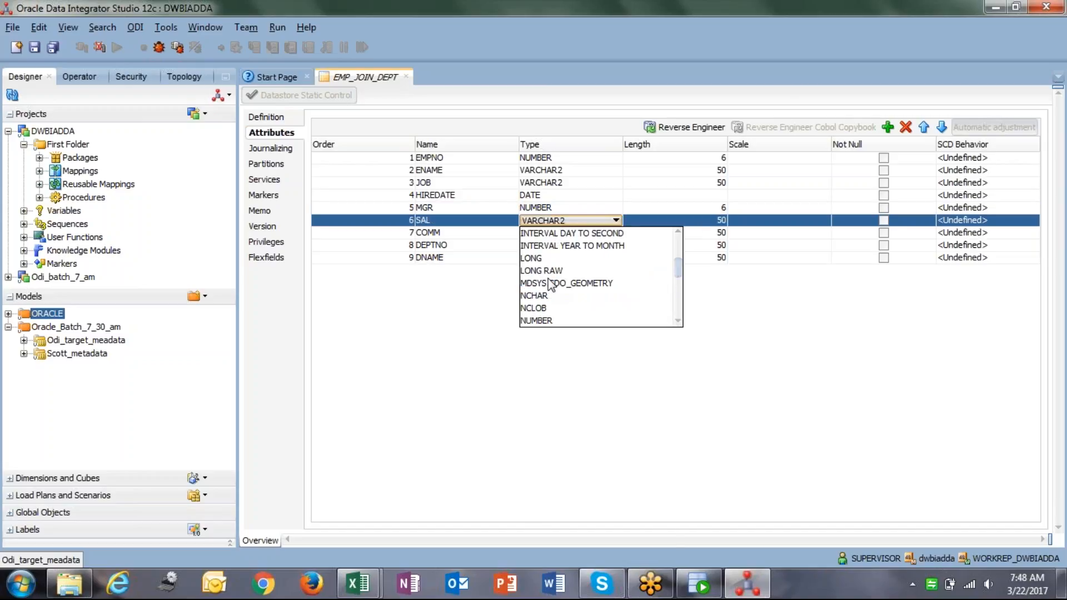
left_click(541, 321)
left_click(658, 223)
left_click(658, 222)
double_click(646, 220)
type("7")
key("Tab")
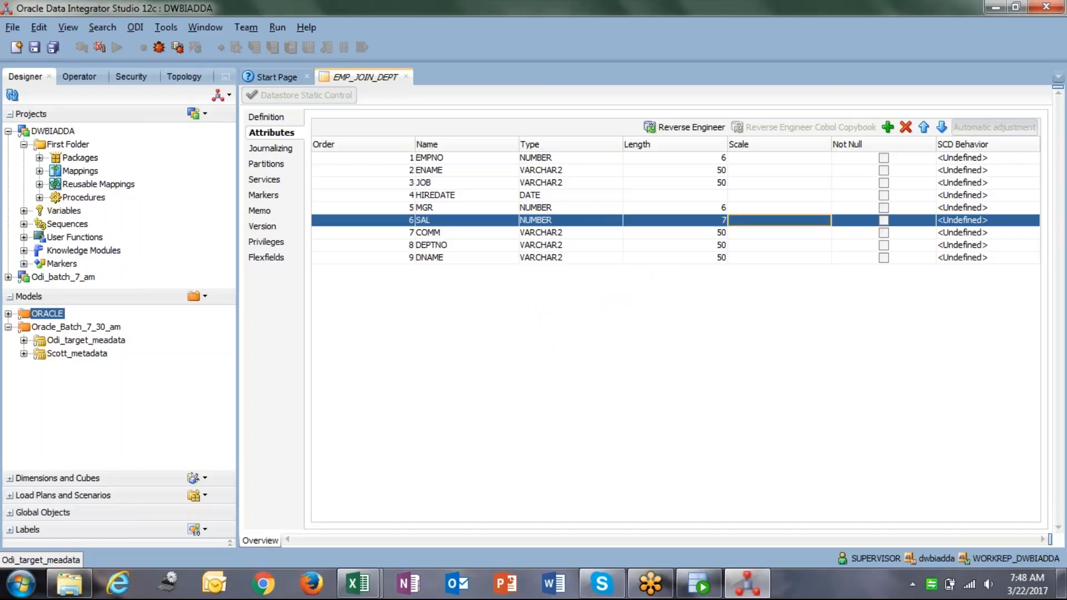
type("2")
left_click(582, 235)
Set COMM to NUMBER with length 7 and scale 2.
left_click(583, 235)
scroll(572, 301, "up", 3)
scroll(573, 305, "up", 2)
scroll(570, 295, "down", 1)
scroll(566, 286, "up", 2)
scroll(562, 278, "down", 3)
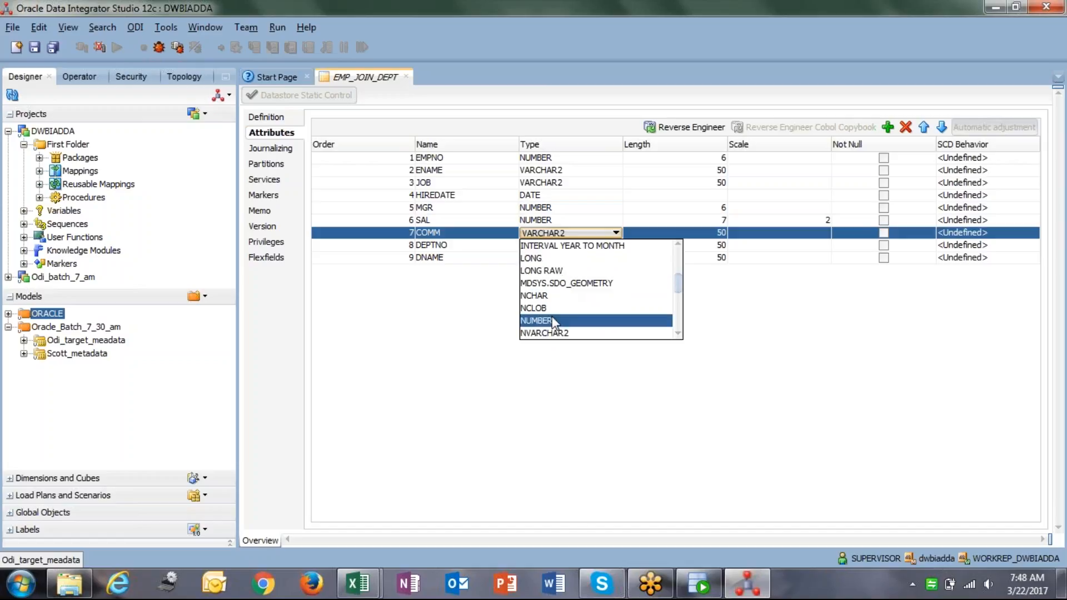
left_click(556, 320)
left_click(747, 232)
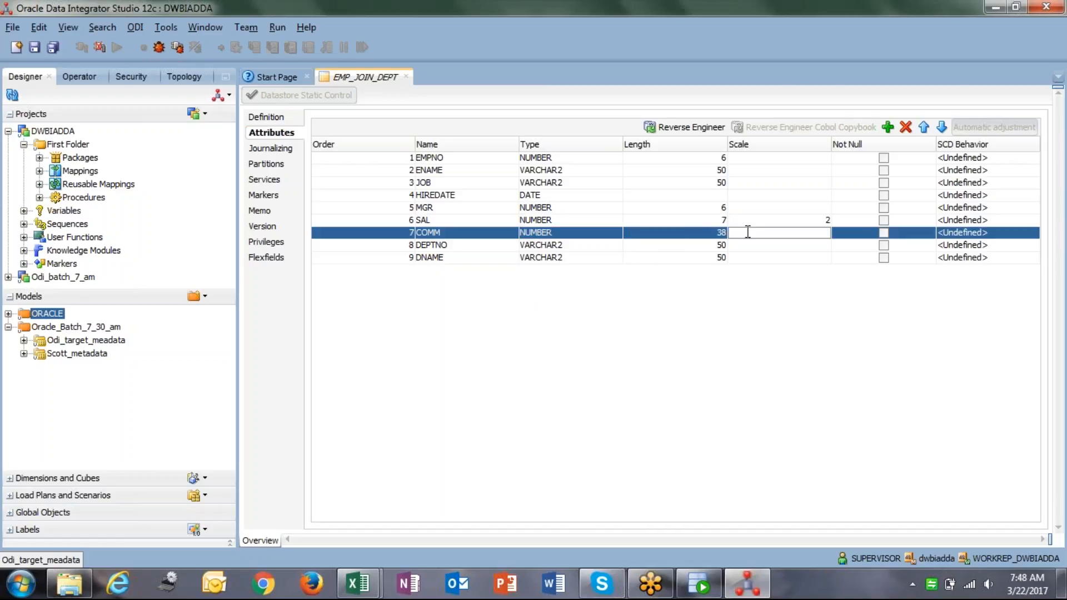
type("2")
key("shift+Tab")
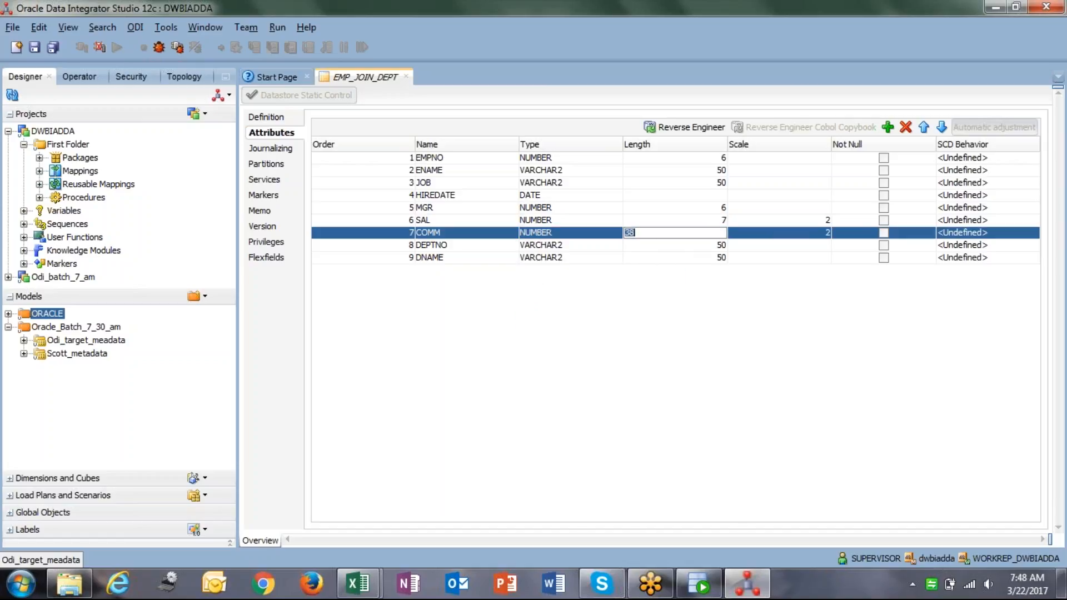
type("7")
Make DEPTNO NUMBER with length 2, keep DNAME as VARCHAR2, and save EMP_JOIN_DEPT.
left_click(595, 245)
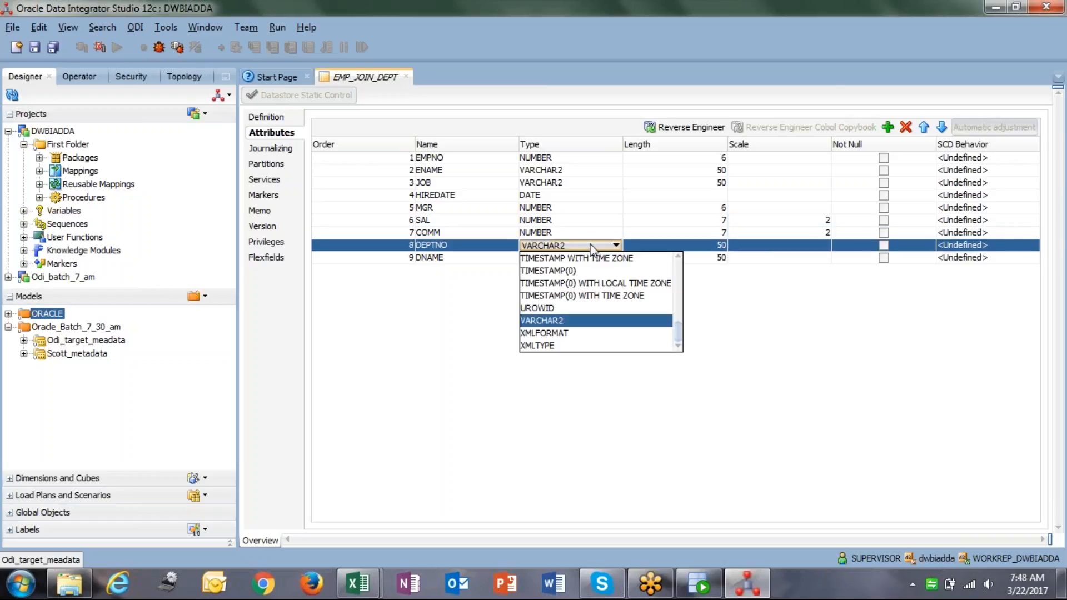
scroll(589, 311, "up", 5)
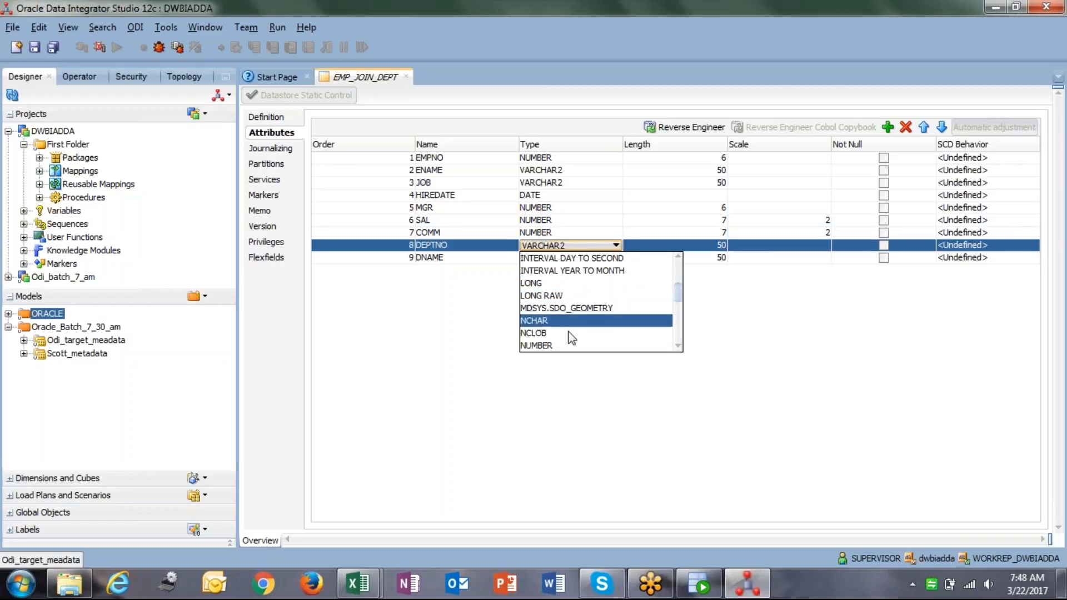
left_click(566, 346)
key("Tab")
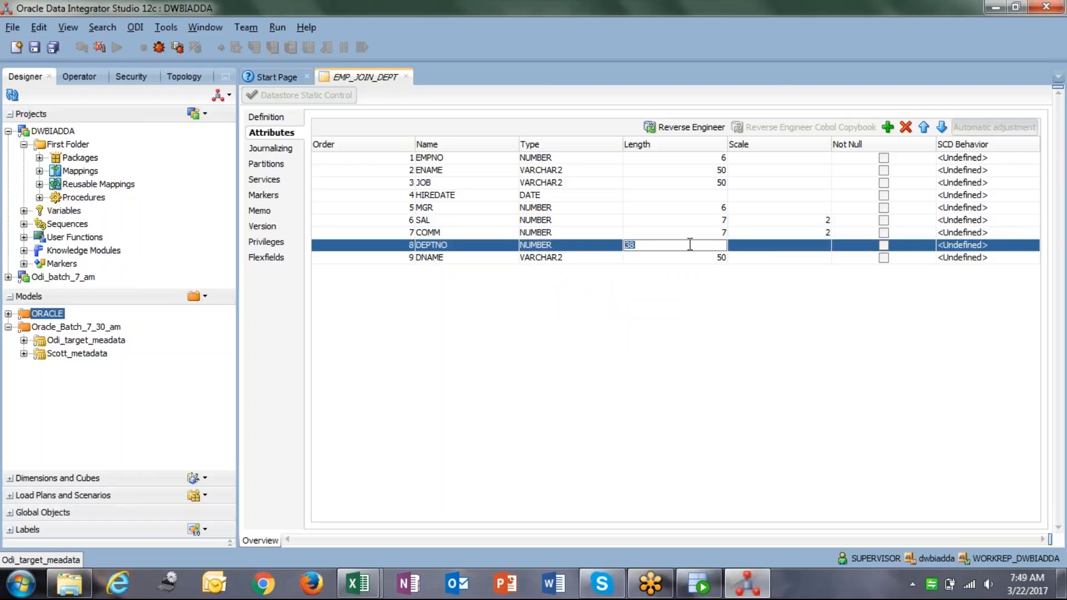
type("2")
left_click(573, 258)
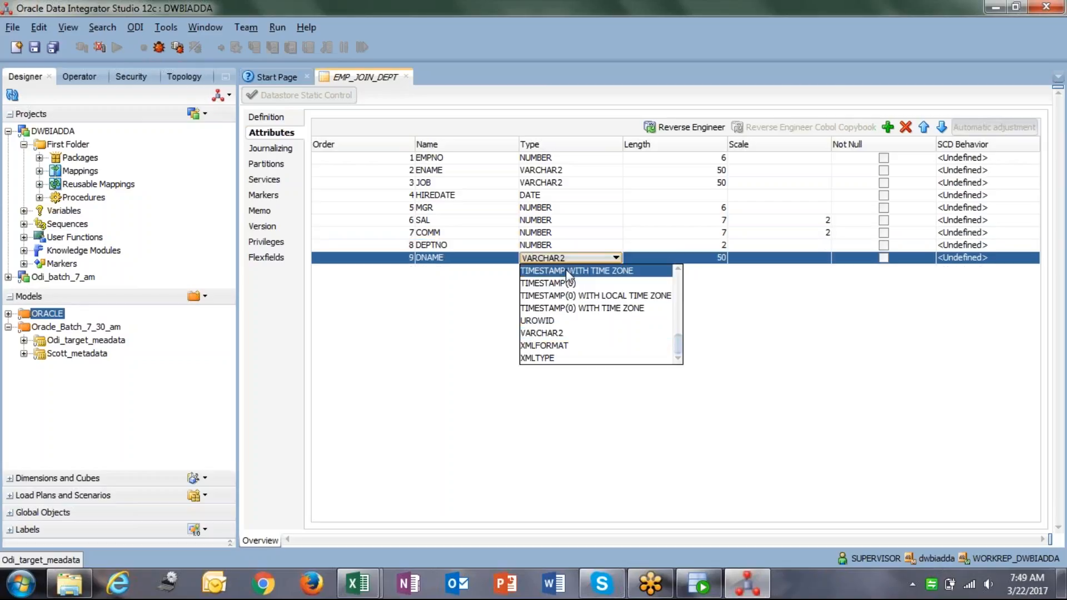
left_click(571, 333)
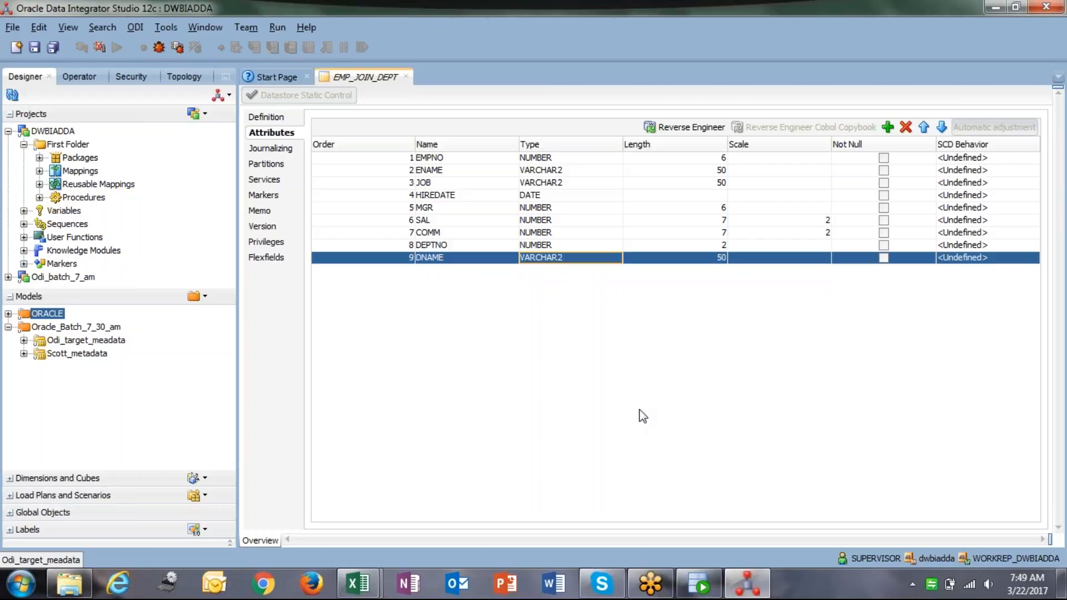
left_click(34, 44)
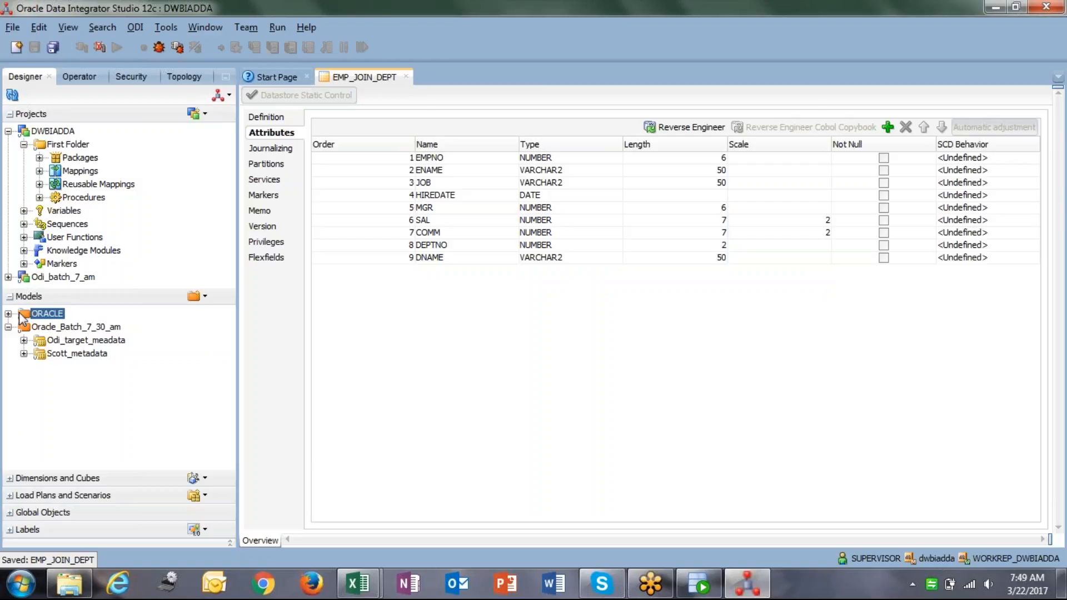
Create mapping m_emp_dept_join under Mappings, copying its name into the description.
left_click(11, 296)
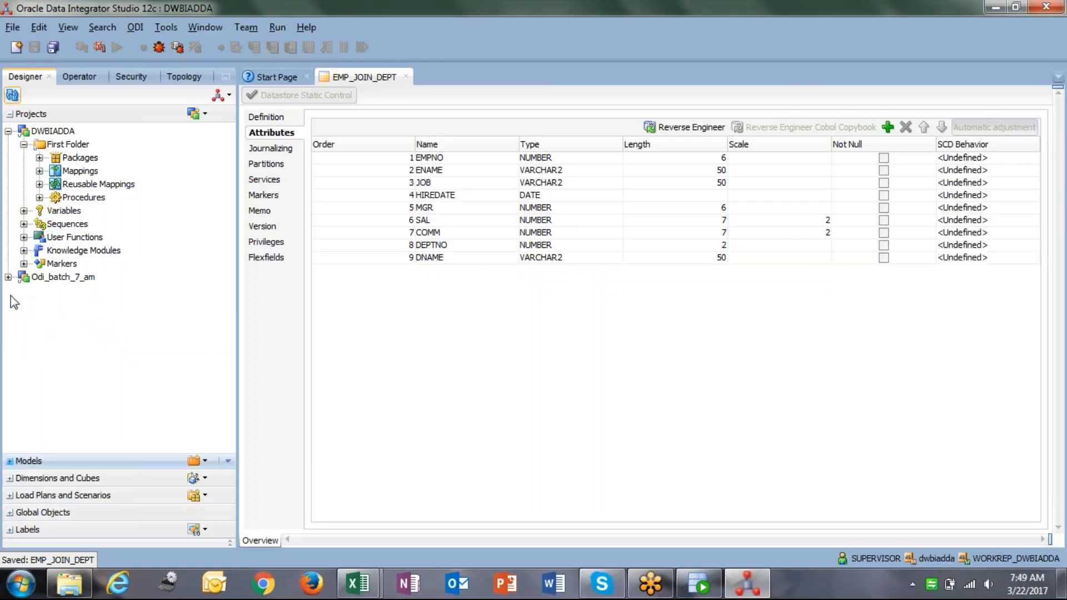
right_click(81, 174)
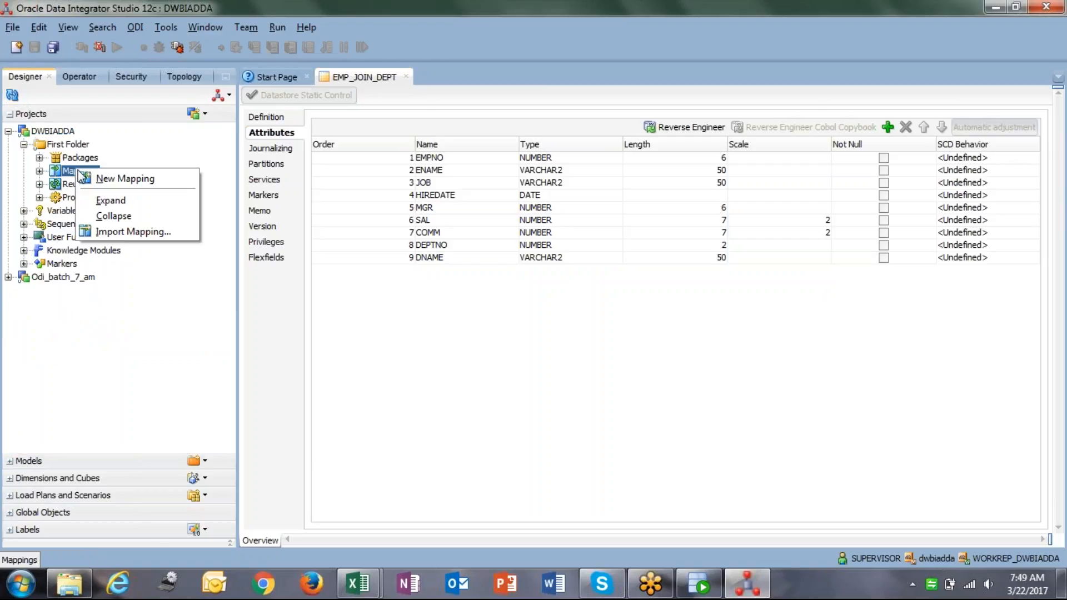
left_click(122, 184)
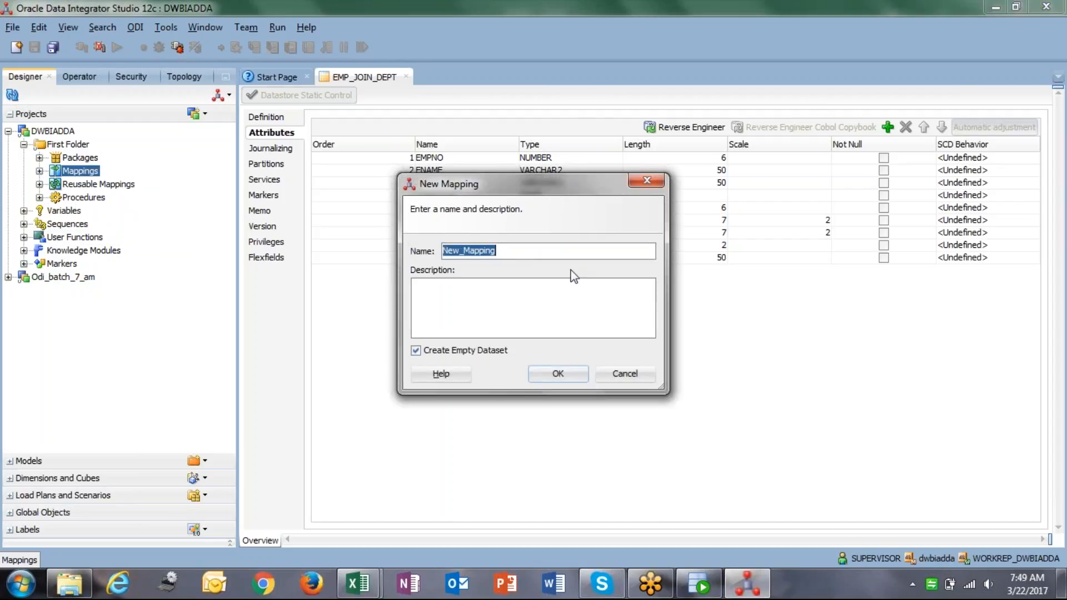
type("M")
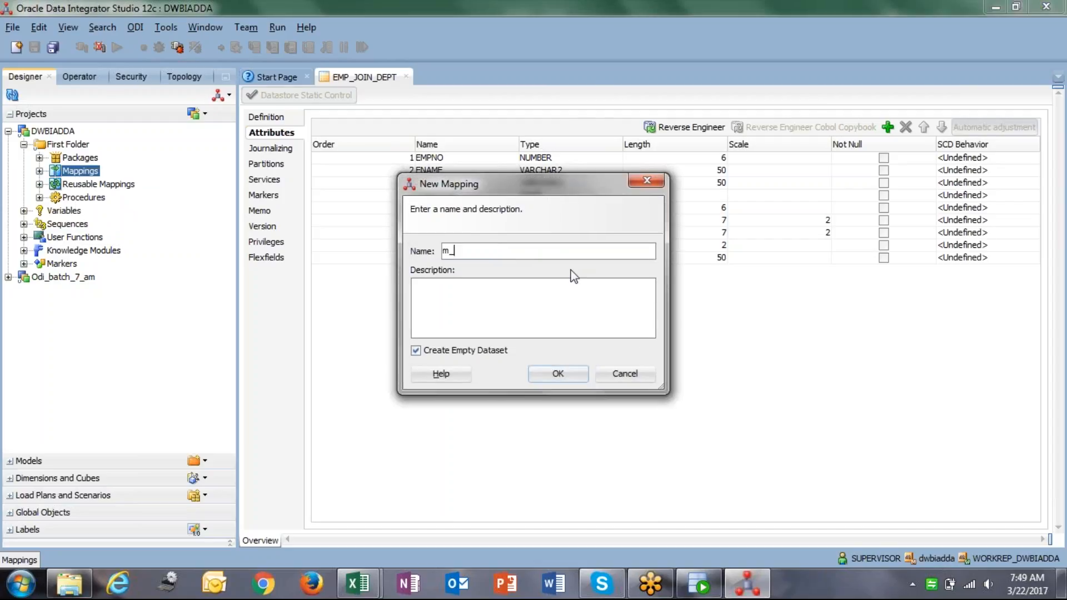
type("_emp_dept_joine")
double_click(555, 257)
key("ctrl+c")
left_click(450, 298)
key("ctrl+v")
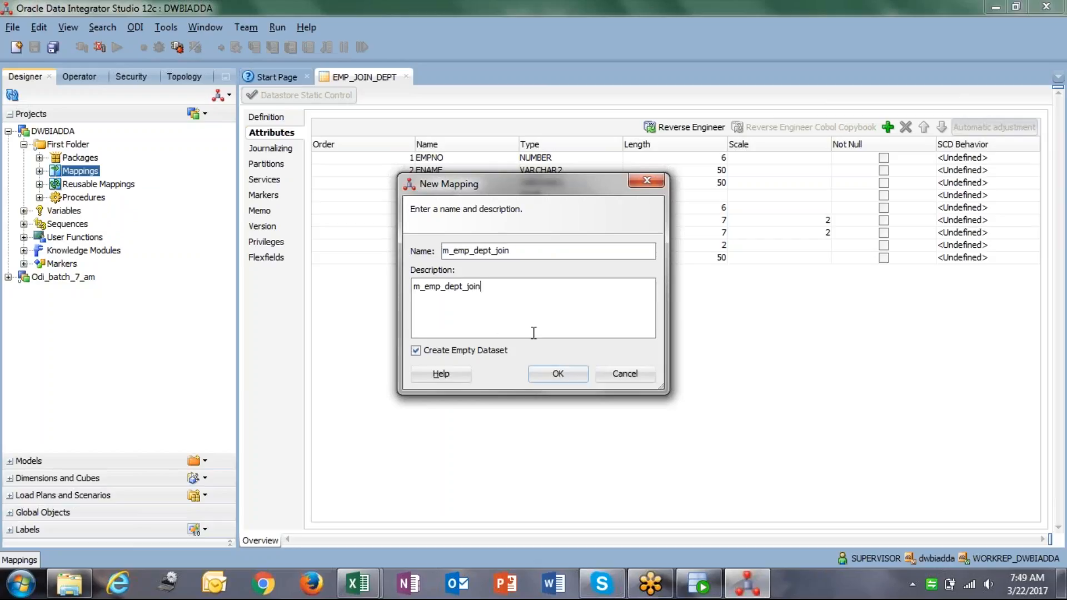
left_click(559, 374)
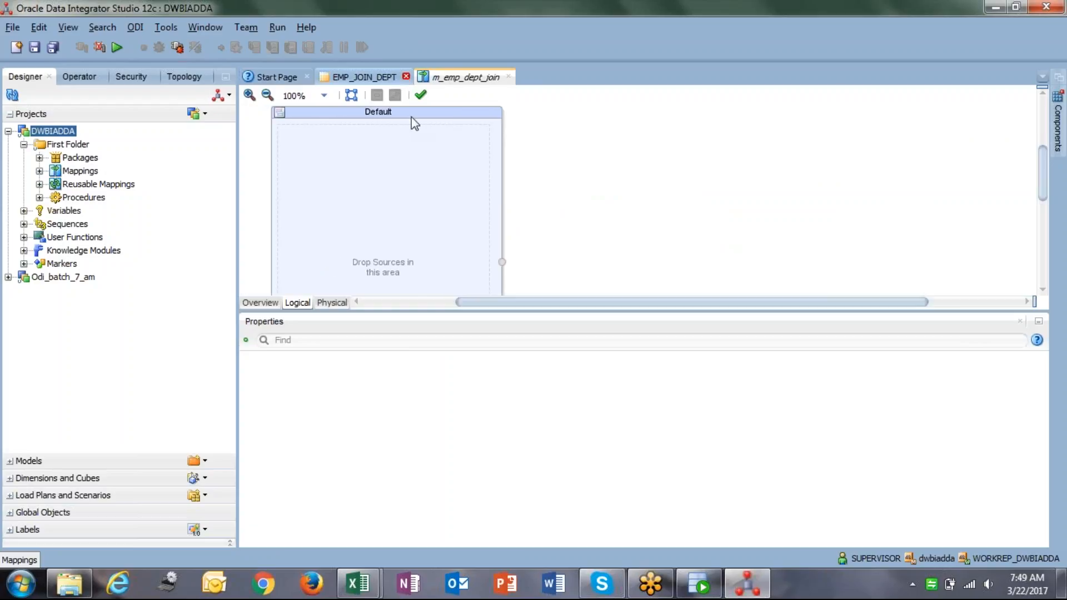
Delete the Default dataset from the mapping canvas.
left_click(410, 159)
key("Delete")
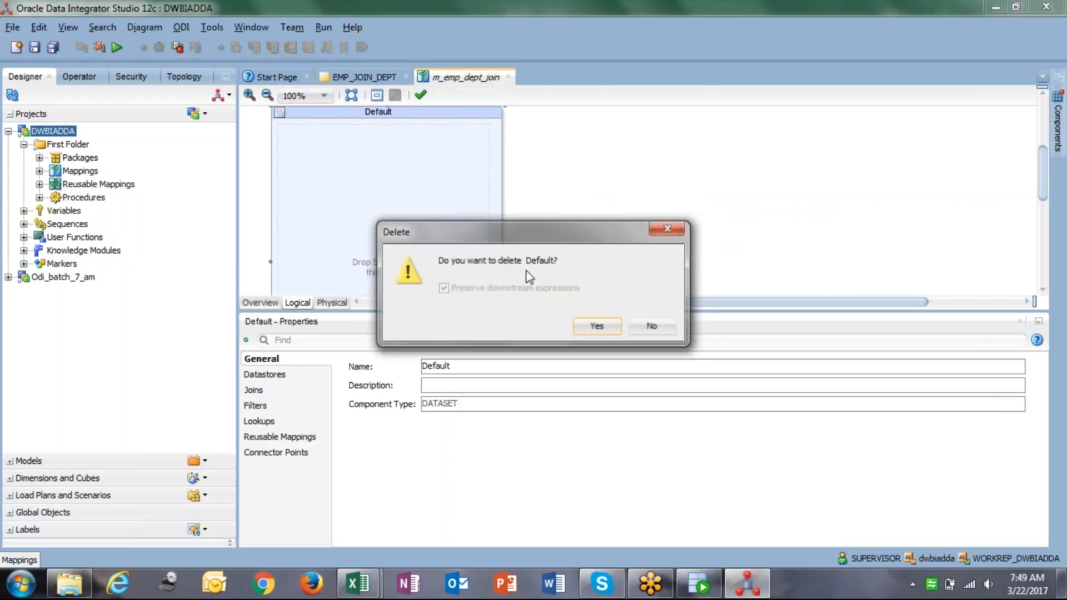
left_click(597, 325)
Expand the Scott_metadata model and open it in its editor.
left_click(10, 461)
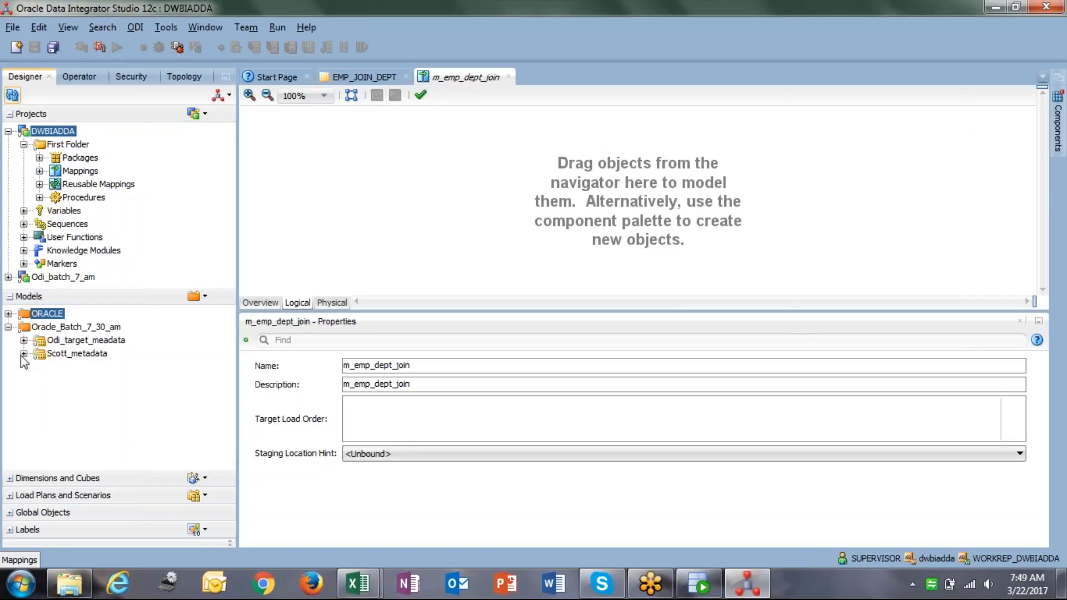
left_click(23, 354)
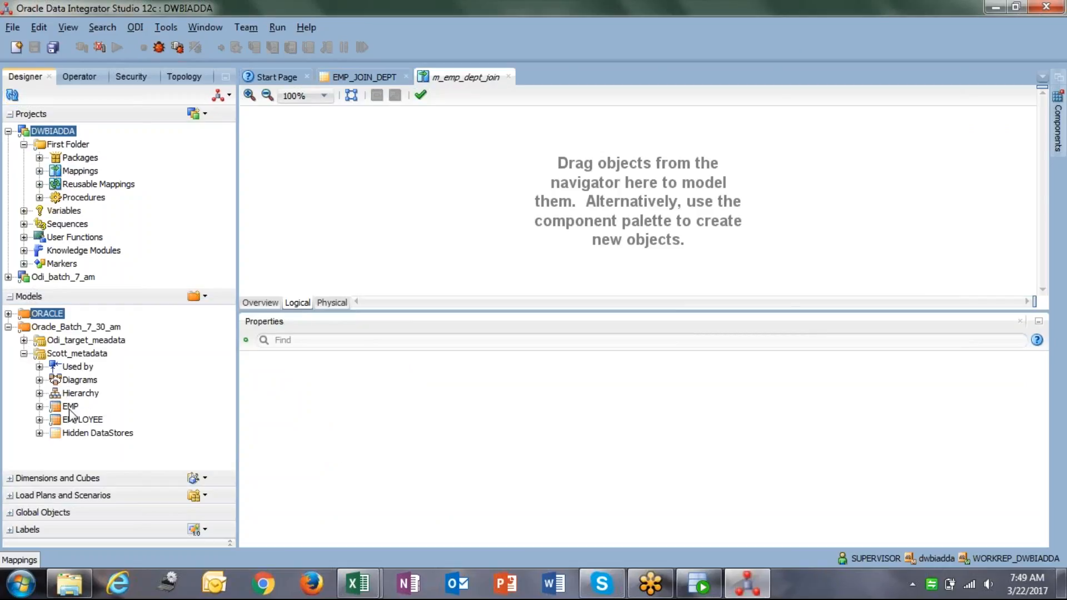
left_click(88, 355)
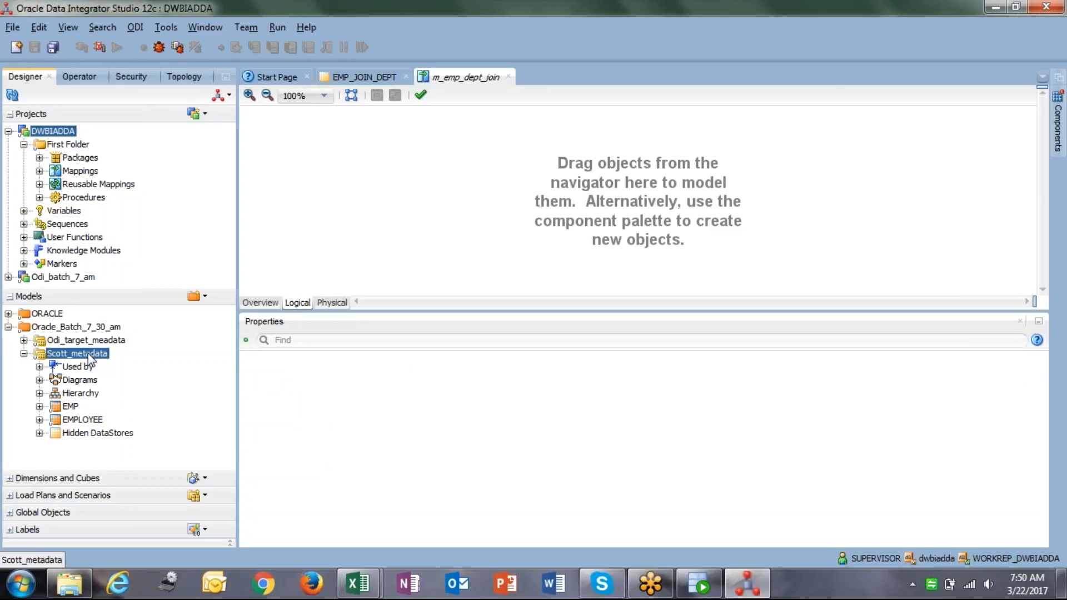
double_click(89, 359)
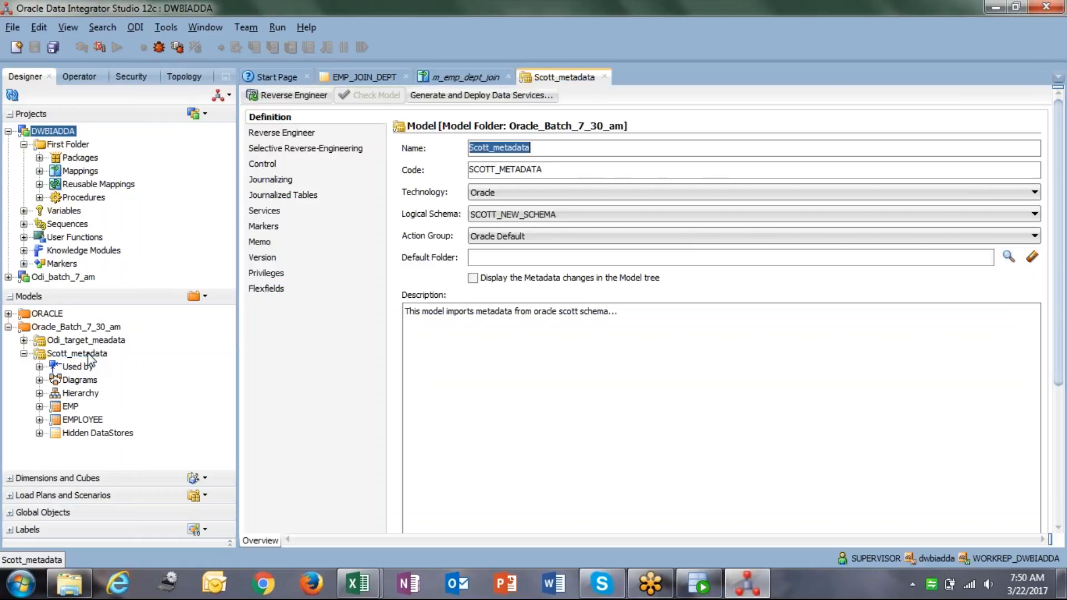
Selectively reverse-engineer only the DEPT table into the Scott_metadata model.
left_click(290, 149)
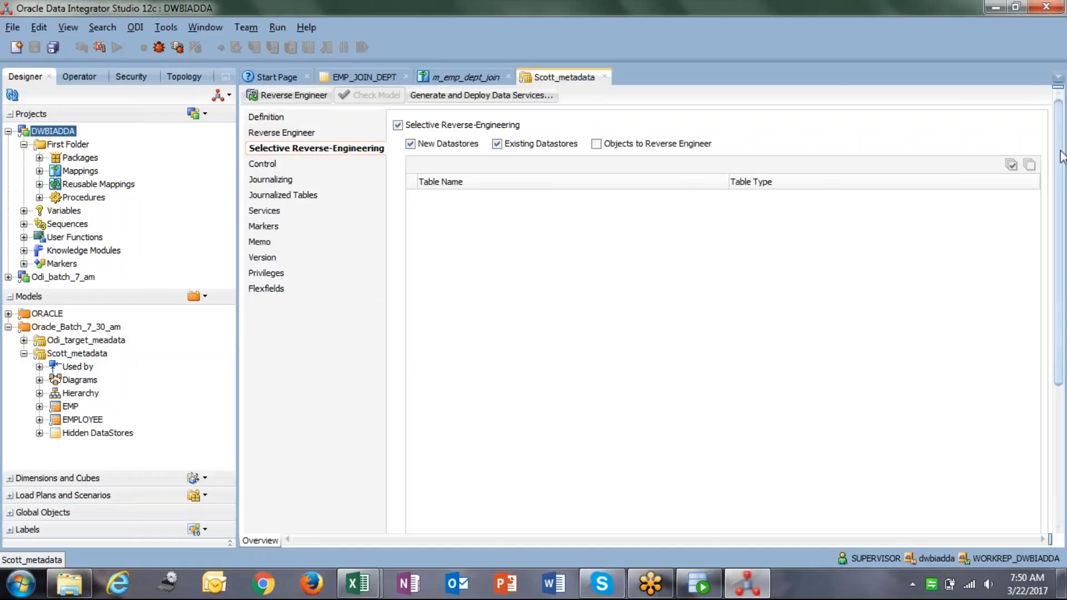
left_click(612, 146)
left_click(612, 146)
left_click(612, 146)
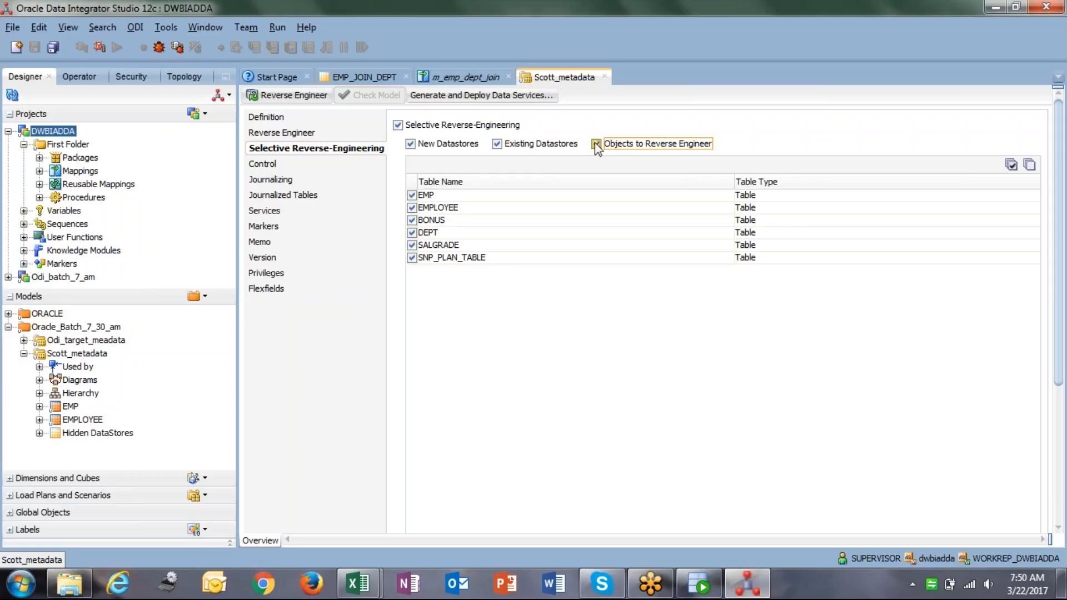
left_click(1030, 166)
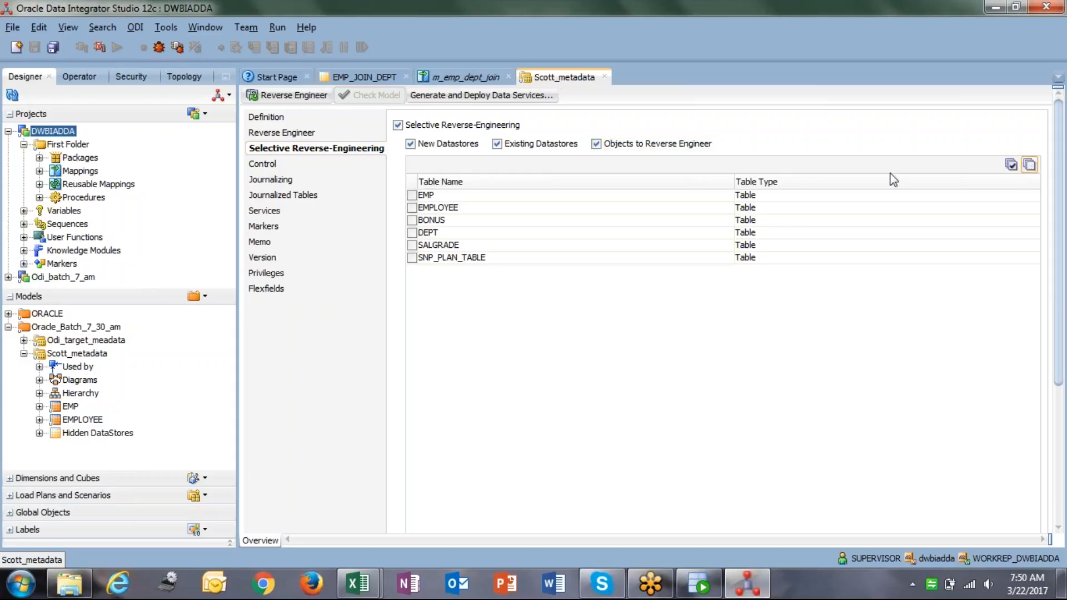
left_click(412, 233)
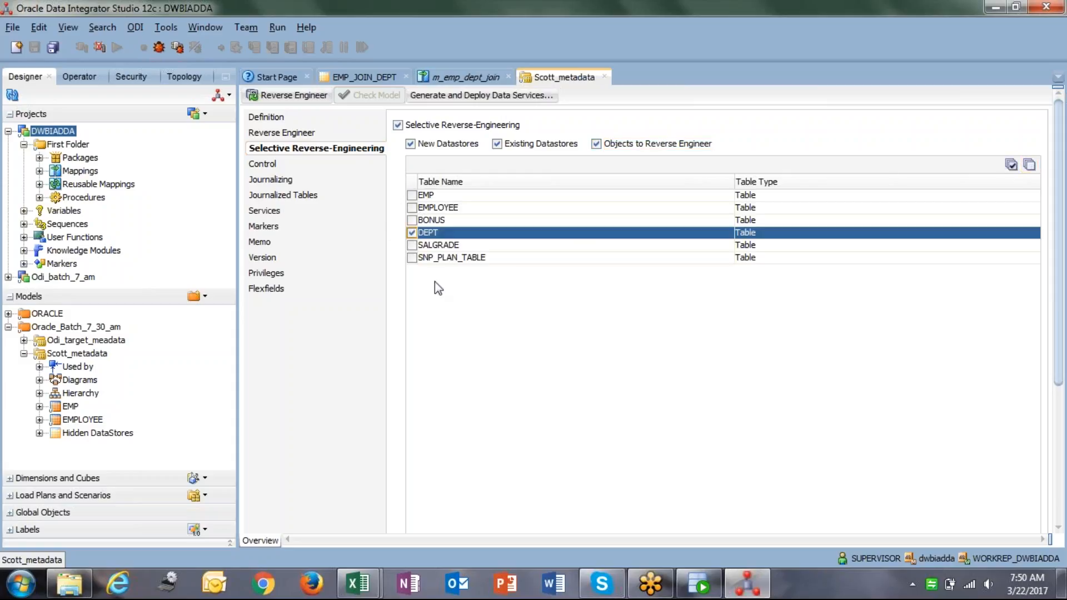
left_click(315, 98)
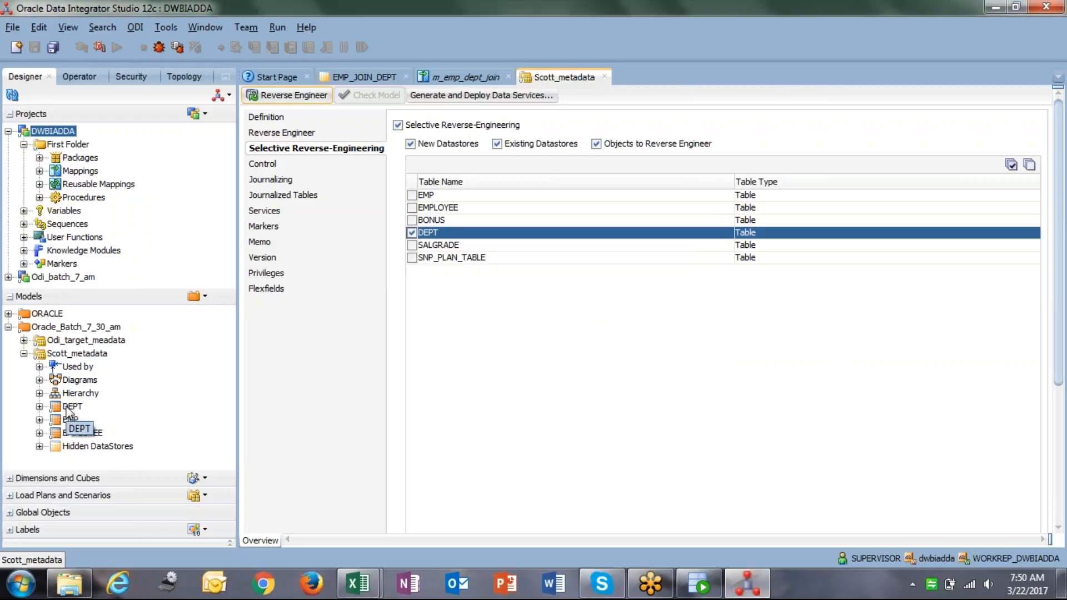
left_click(432, 77)
Drop EMP and DEPT from Scott_metadata onto the canvas, with DEPT below EMP.
left_click(72, 421)
left_click_drag(77, 425, 348, 143)
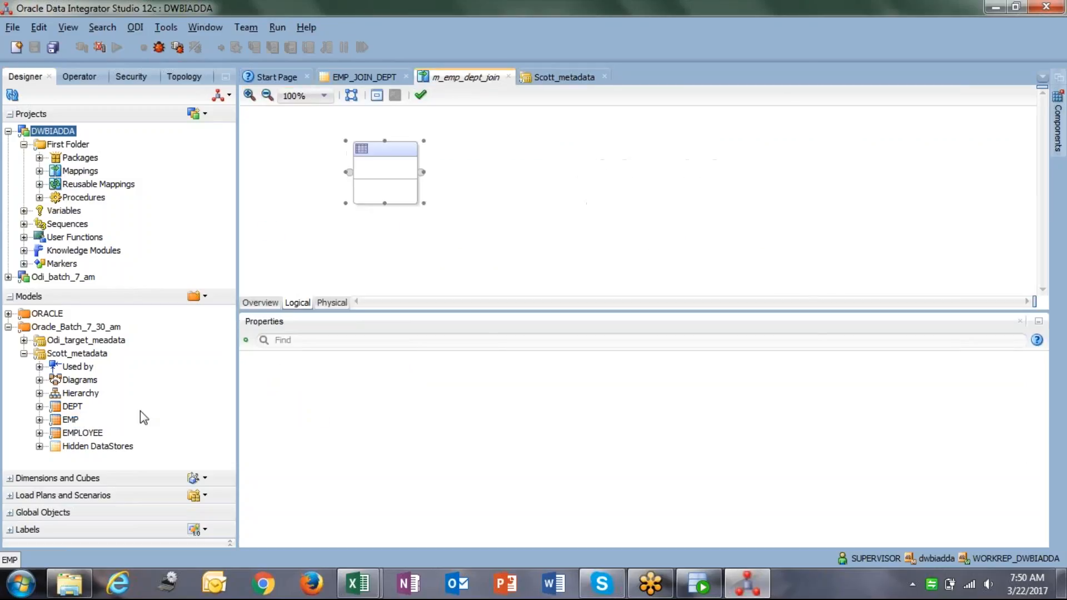
left_click(71, 406)
left_click_drag(519, 248, 520, 249)
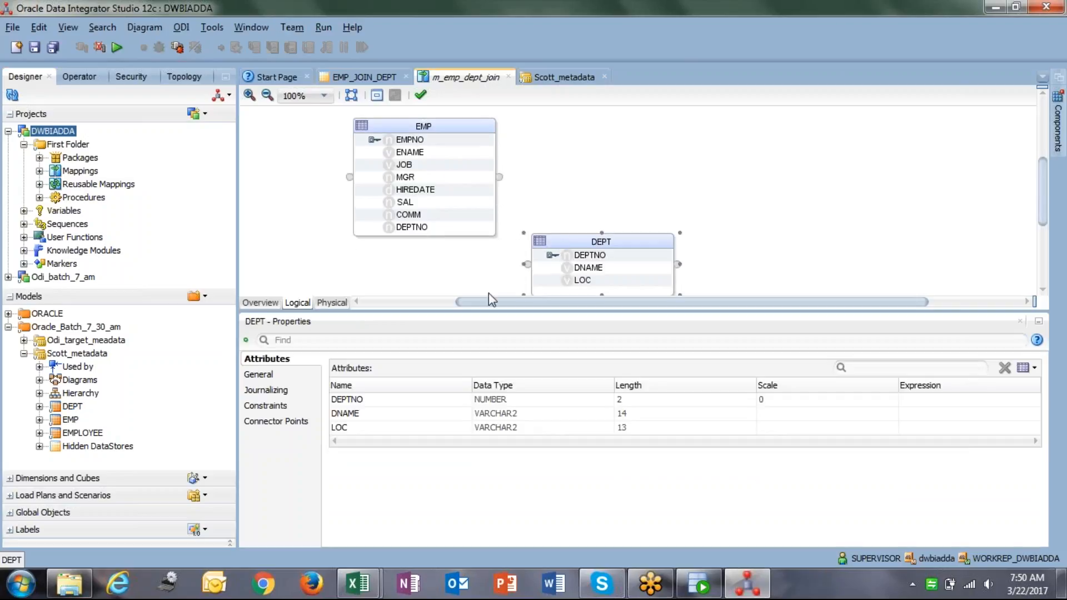
left_click_drag(448, 311, 444, 383)
left_click_drag(575, 248, 408, 296)
Add EMP_JOIN_DEPT from Odi_target_meadata as the target, right of the sources.
left_click(24, 354)
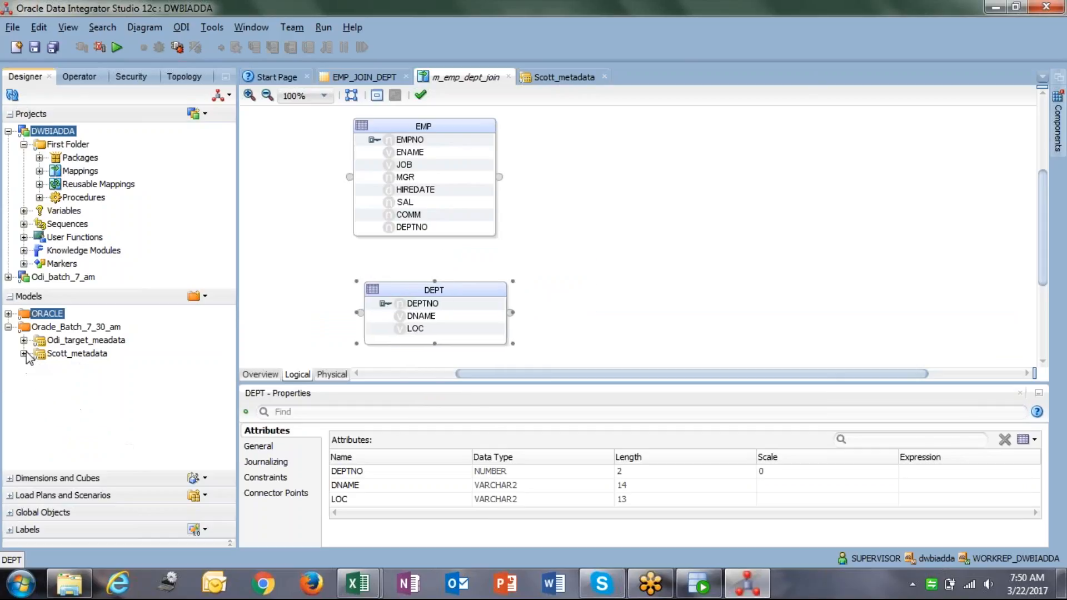
left_click(23, 340)
left_click_drag(110, 419, 777, 179)
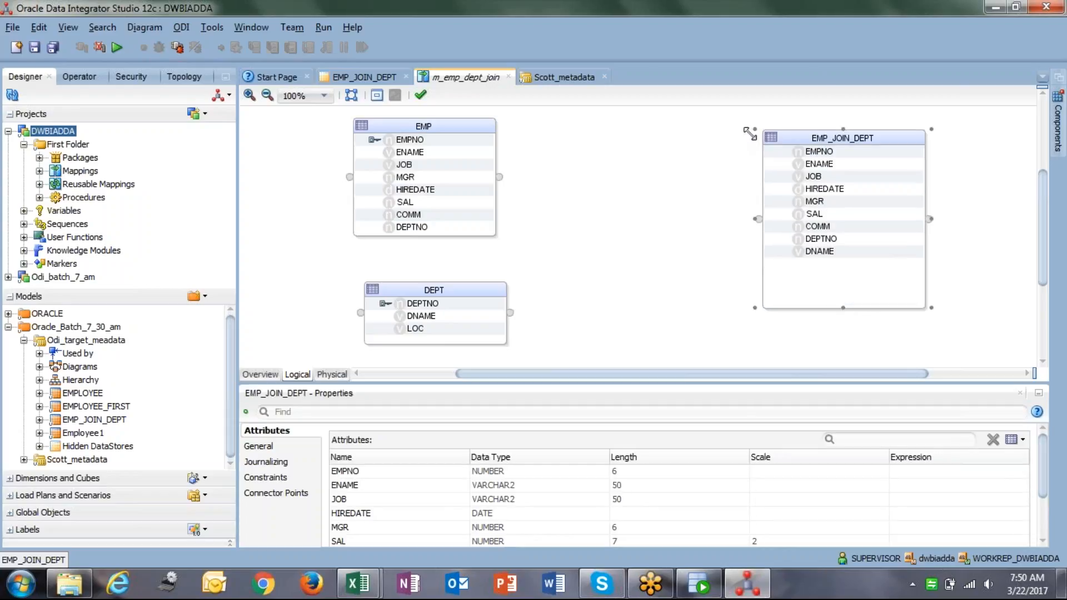
left_click(426, 130)
left_click(434, 286)
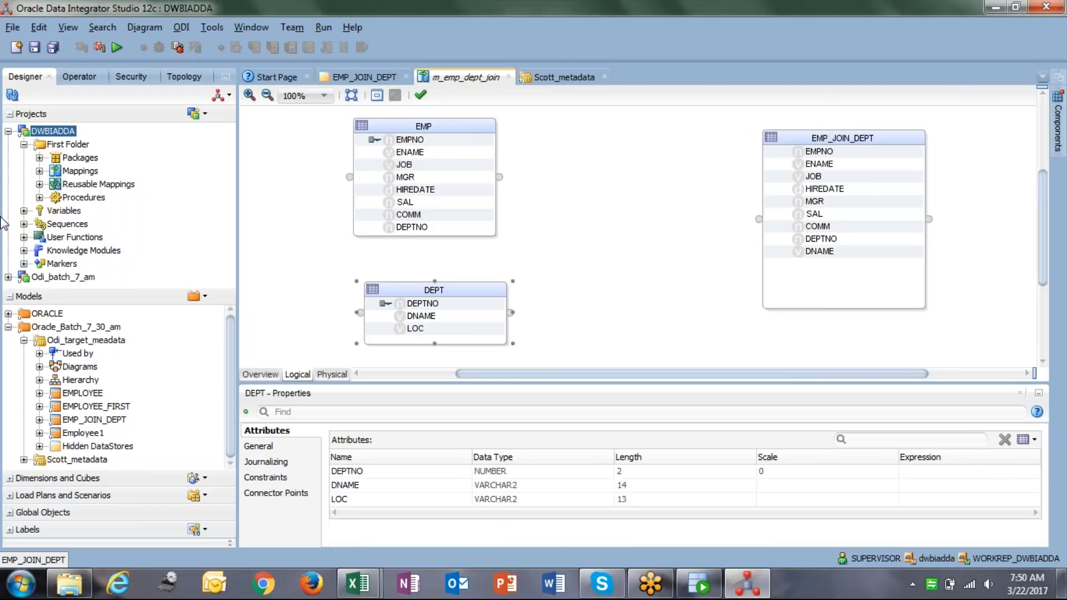
left_click(1059, 131)
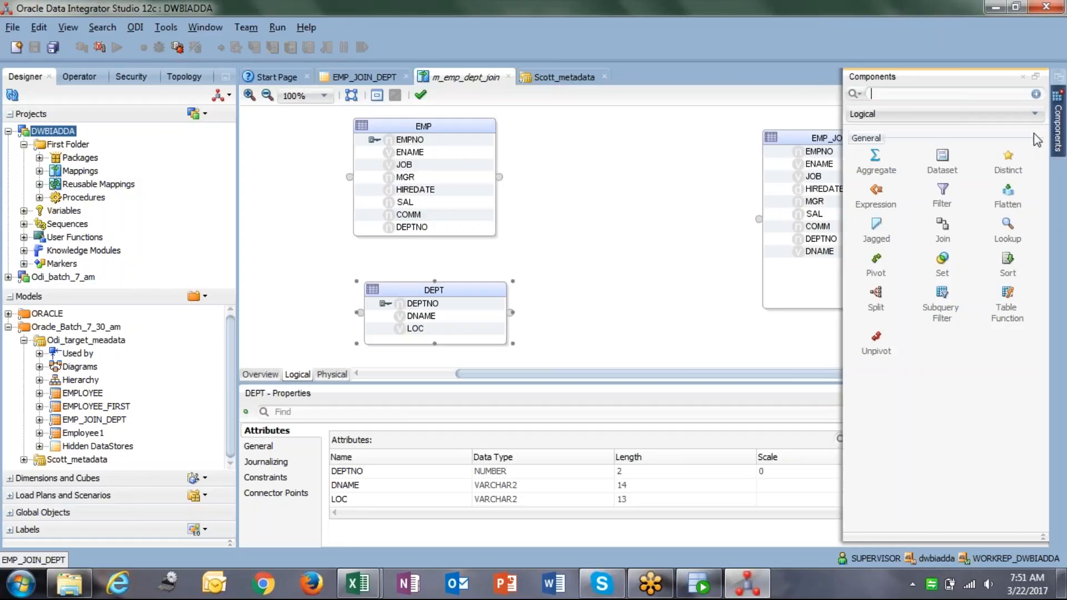
Place a JOIN between the sources and target, tidying the datastore positions.
left_click(942, 225)
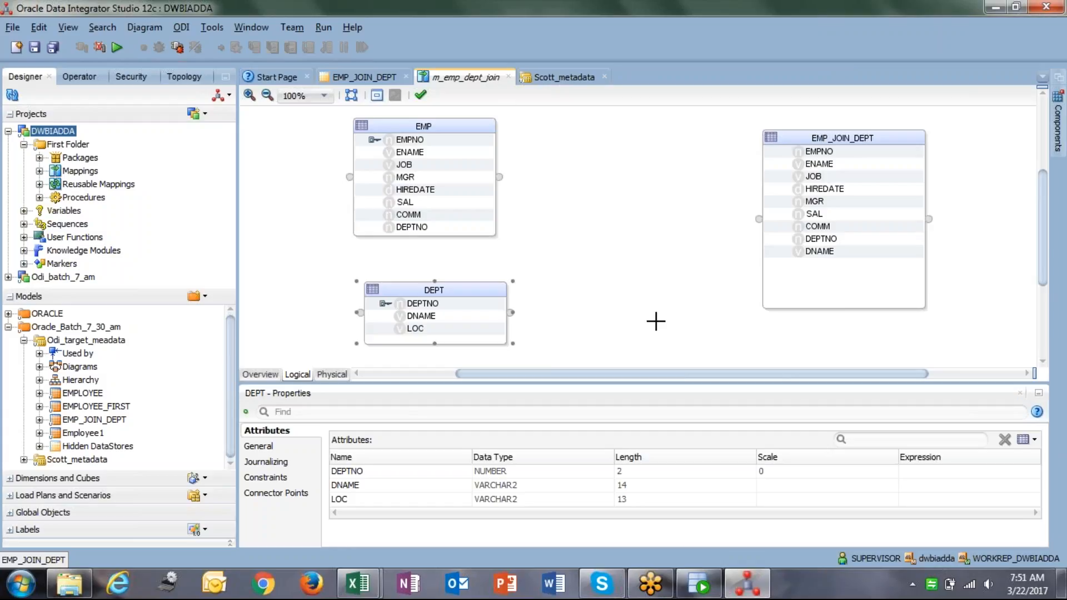
left_click(617, 170)
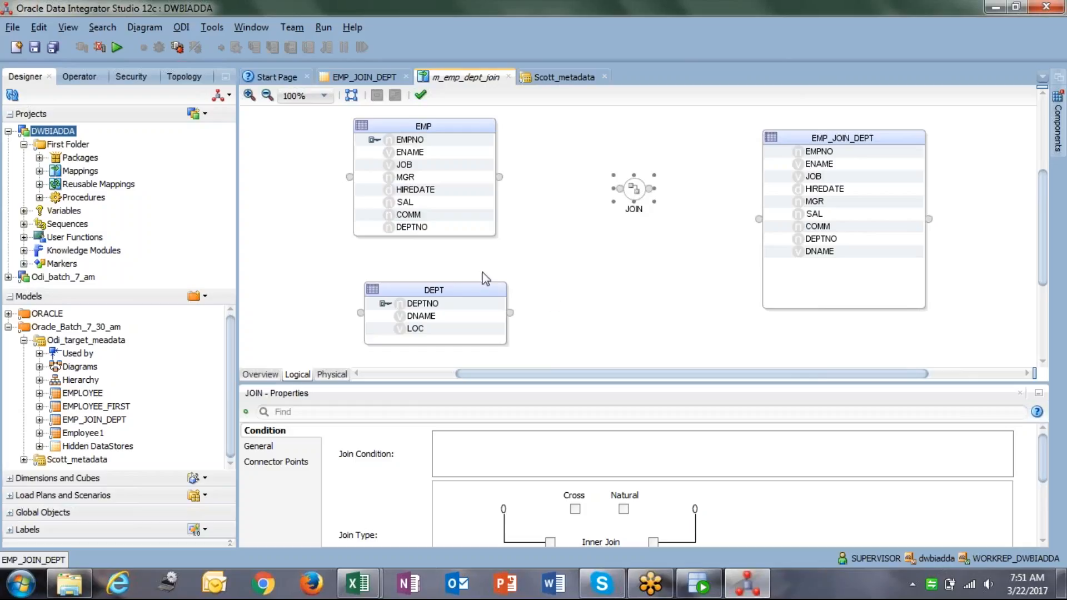
left_click_drag(420, 290, 396, 291)
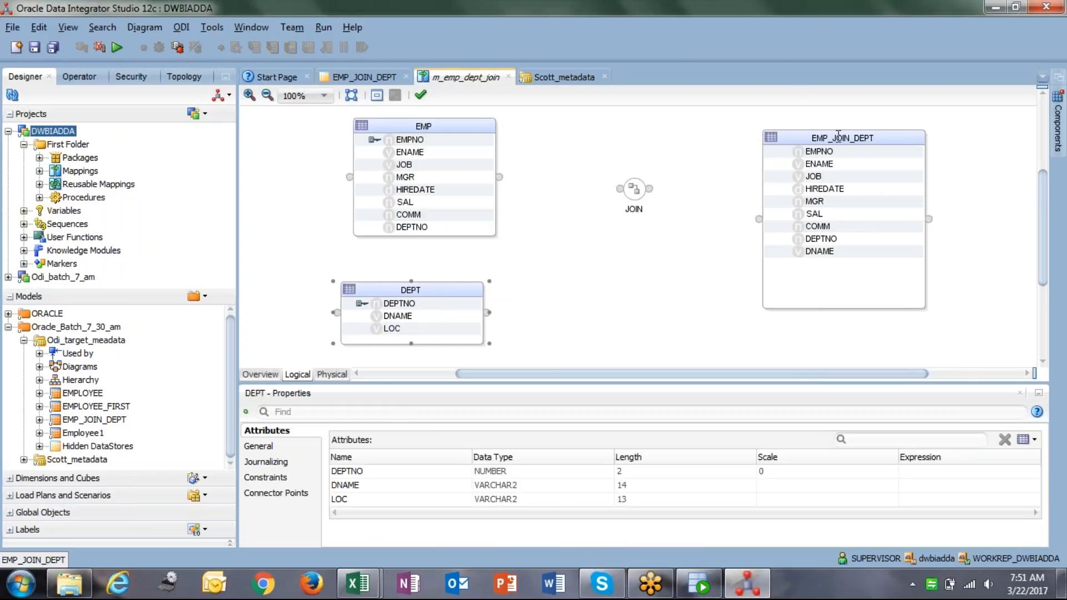
left_click_drag(820, 138, 843, 150)
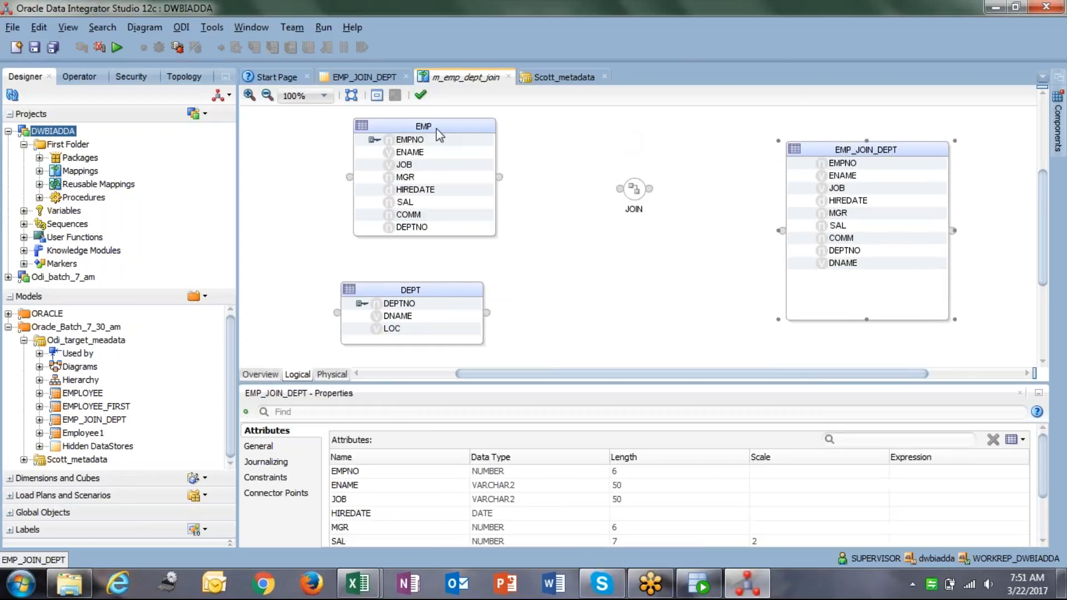
left_click_drag(435, 128, 401, 128)
scroll(509, 199, "down", 3)
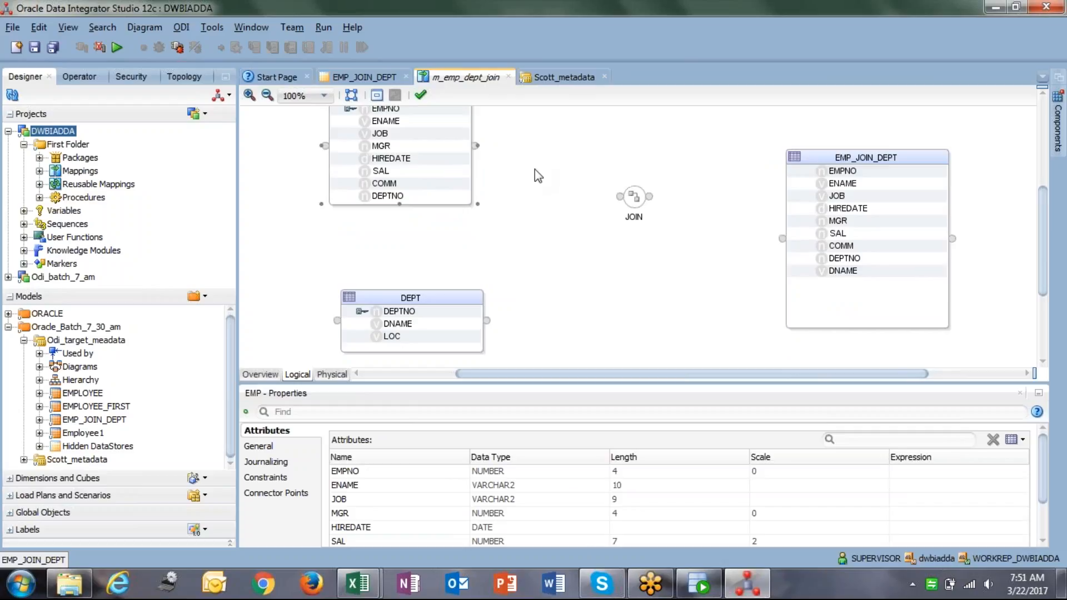
Connect EMP.DEPTNO and DEPT.DEPTNO to the JOIN and show its properties.
left_click(380, 198)
left_click_drag(381, 199, 619, 195)
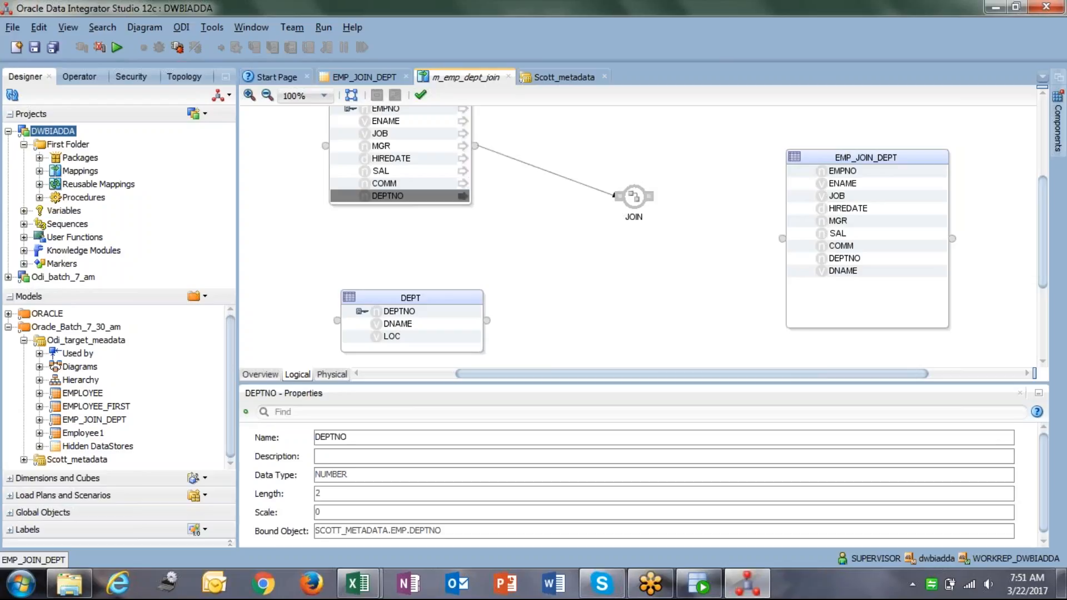
left_click(403, 313)
left_click(352, 314)
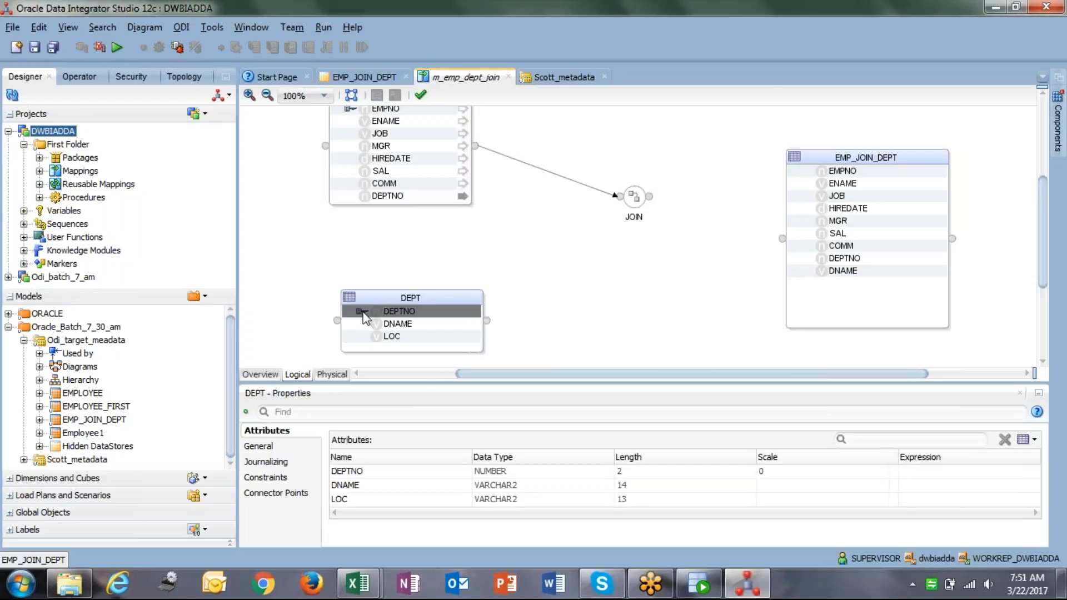
left_click_drag(349, 316, 619, 195)
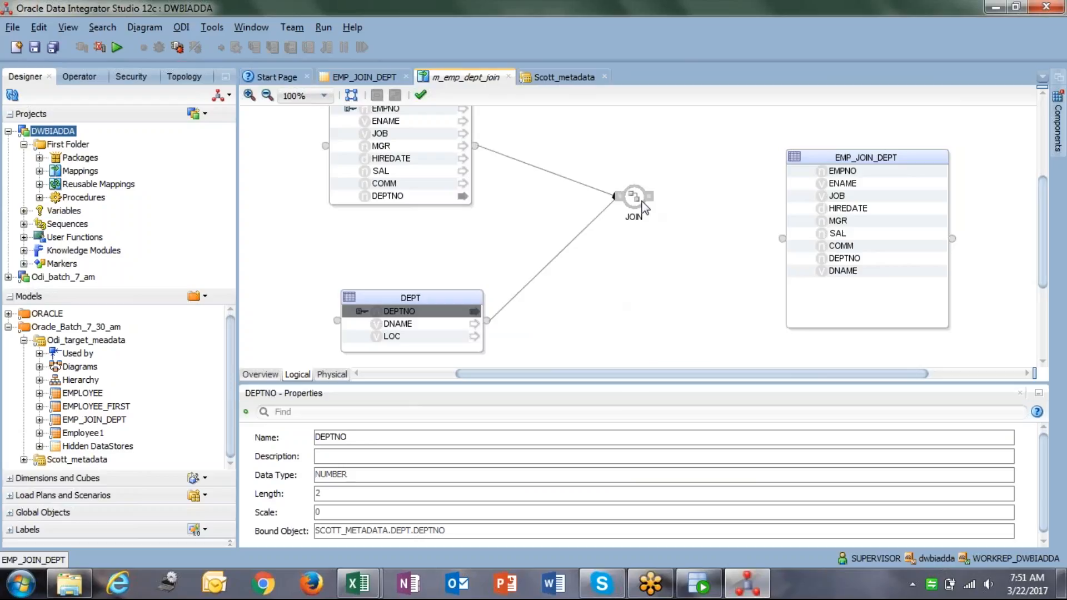
left_click_drag(625, 383, 626, 297)
left_click(634, 207)
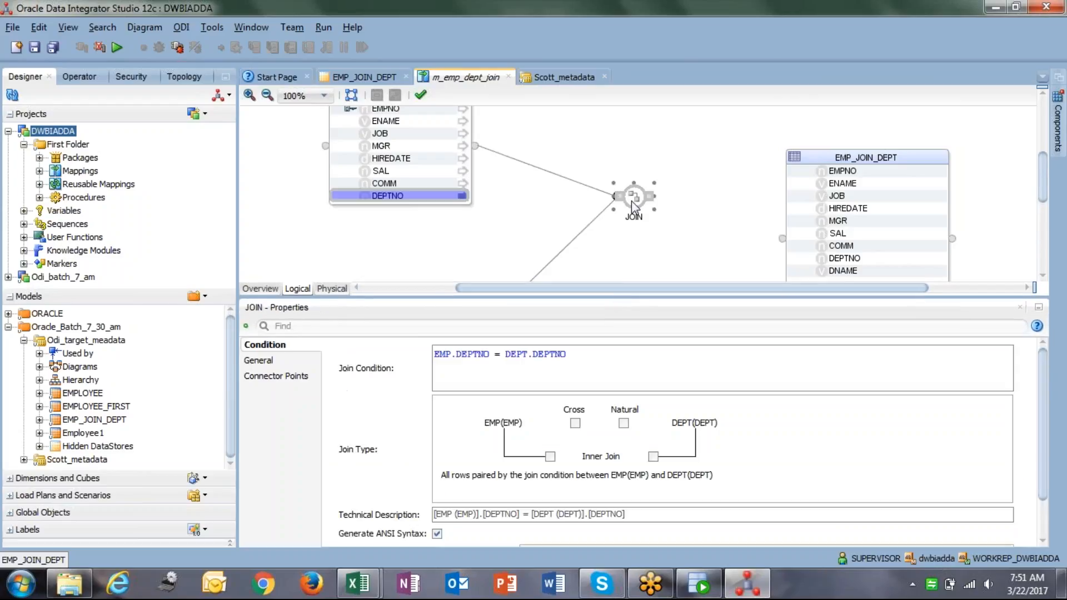
left_click_drag(435, 354, 576, 358)
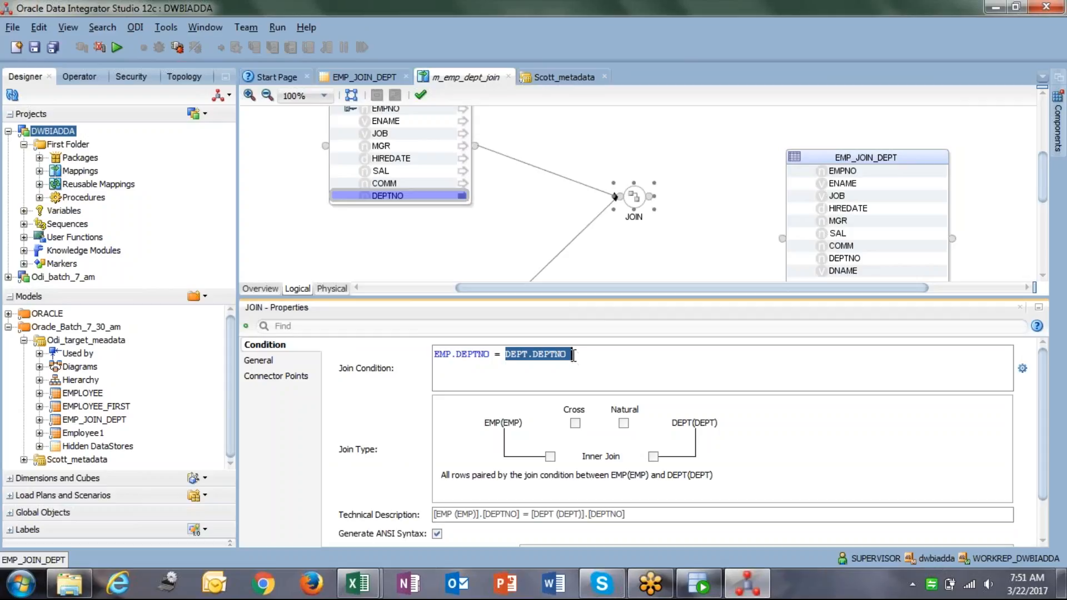
left_click(574, 355)
left_click_drag(434, 354, 579, 359)
left_click(470, 366)
left_click(577, 356)
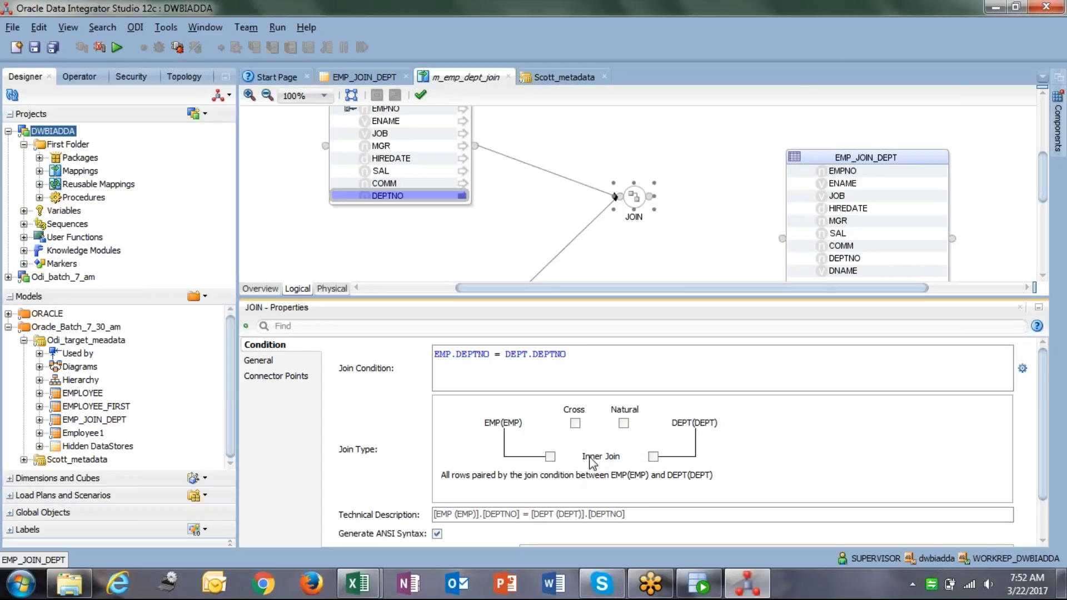
Try the left, right and full outer join options, reading their descriptions.
left_click(550, 457)
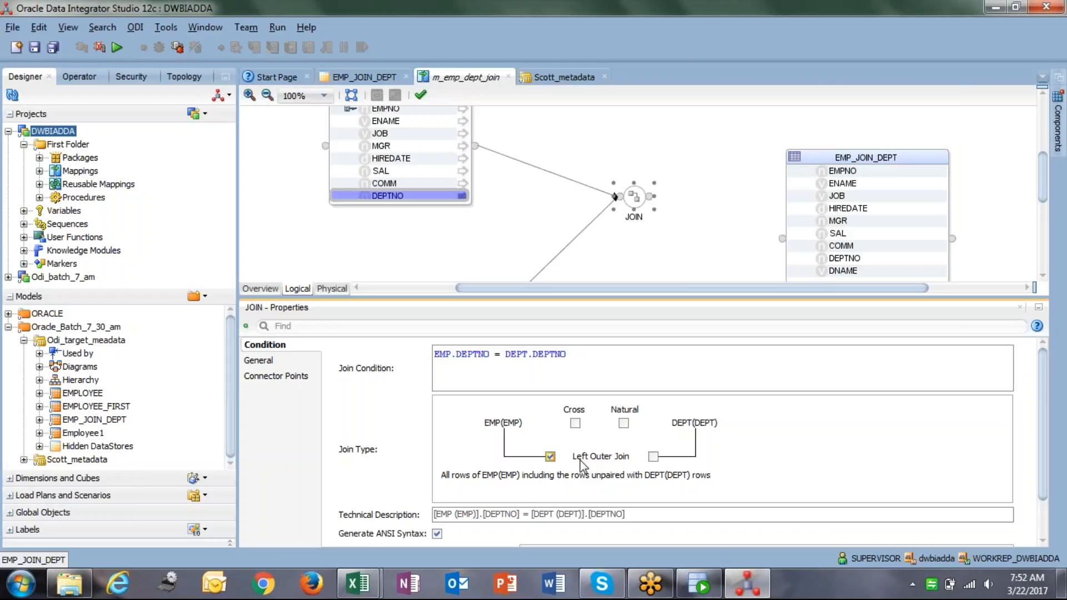
left_click(552, 456)
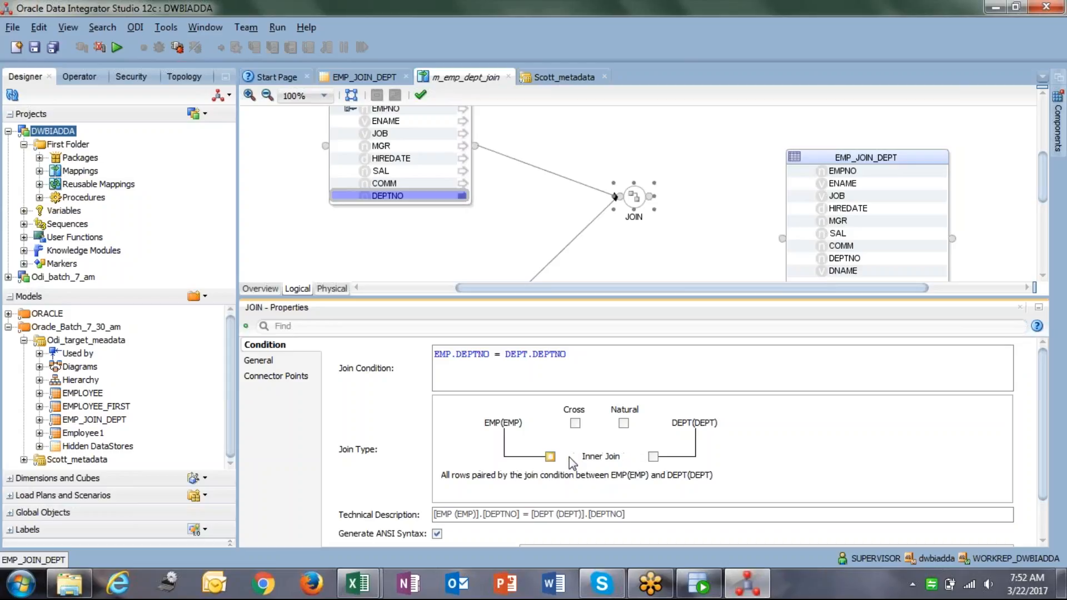
left_click(653, 457)
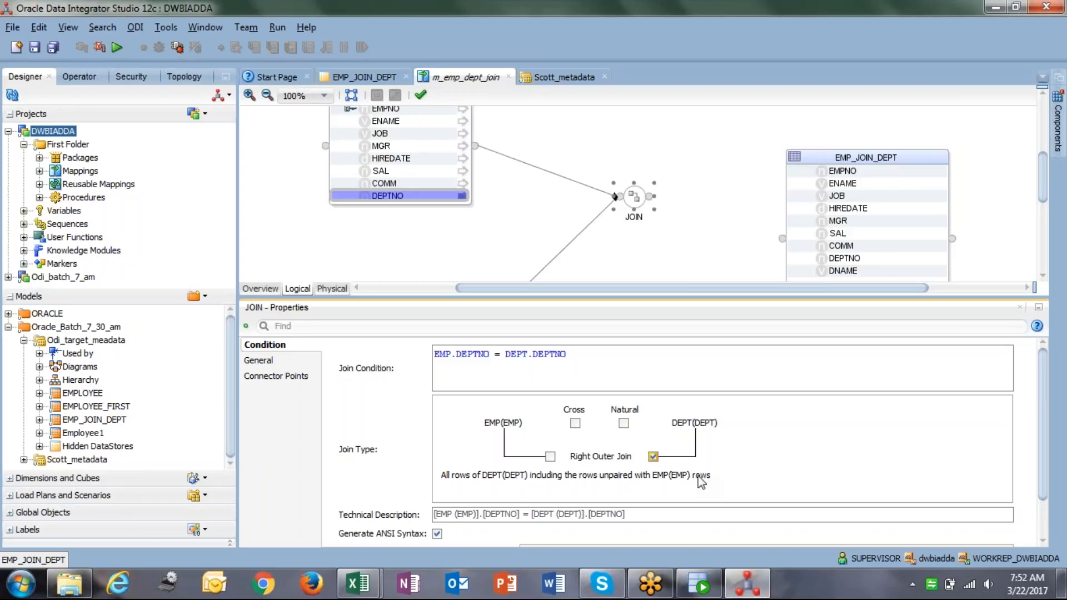
left_click(653, 457)
left_click(550, 456)
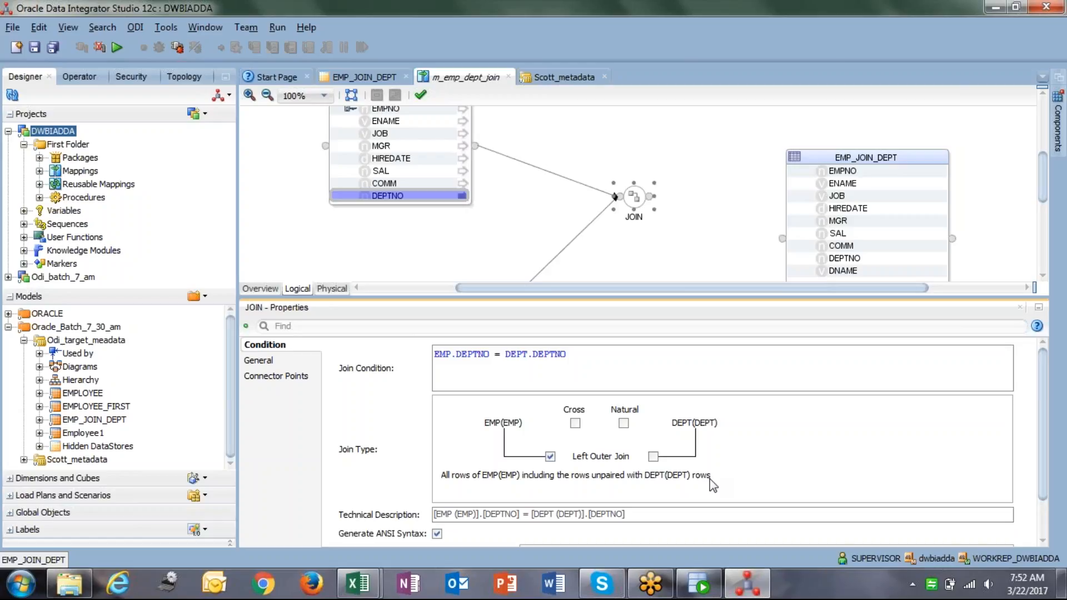
left_click(653, 457)
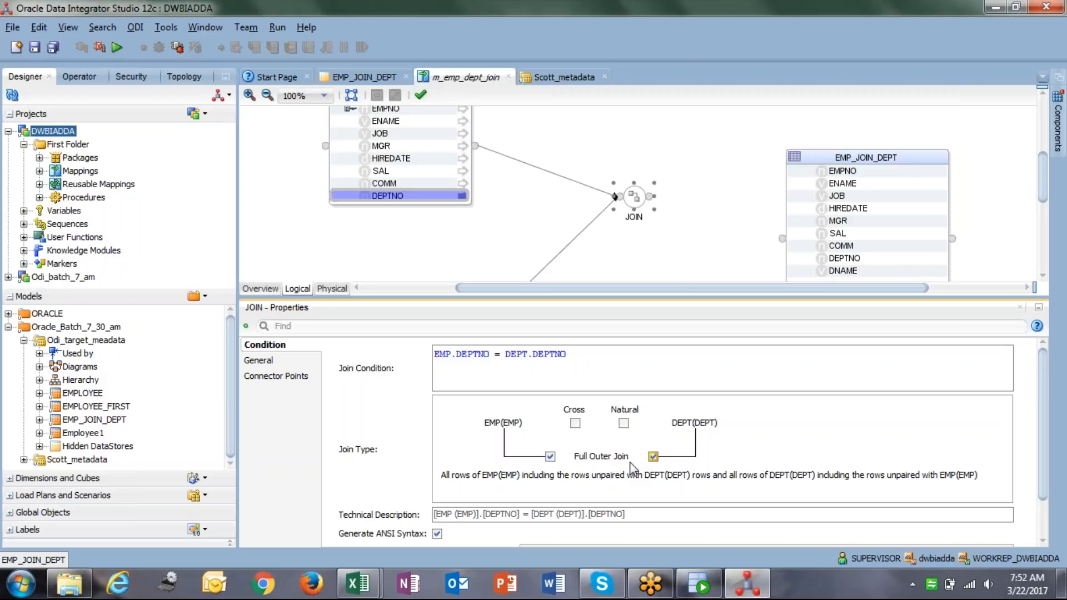
left_click_drag(442, 478, 471, 481)
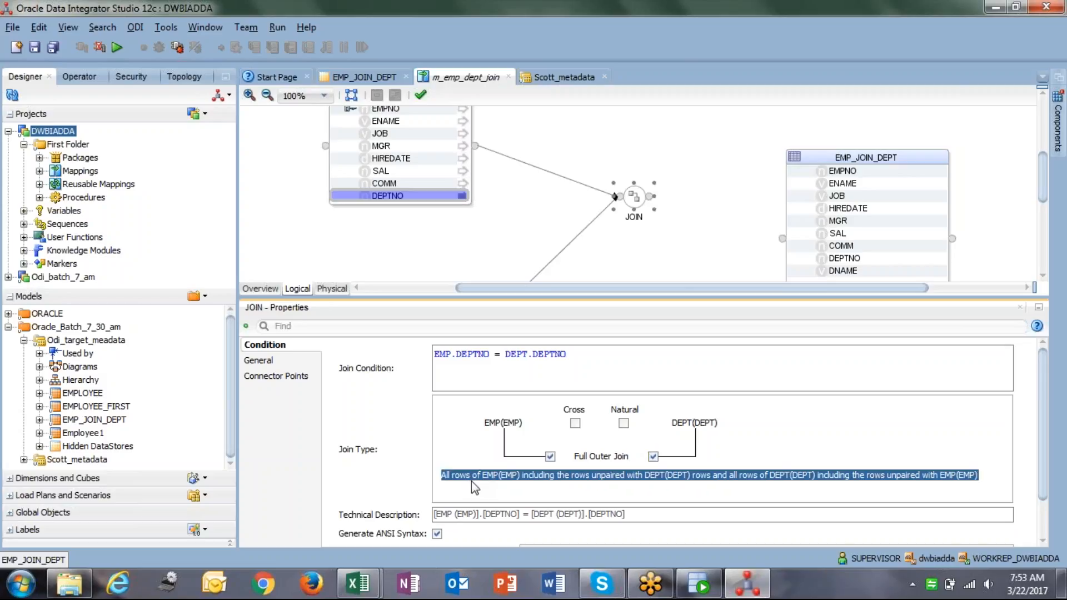
left_click_drag(588, 477, 622, 489)
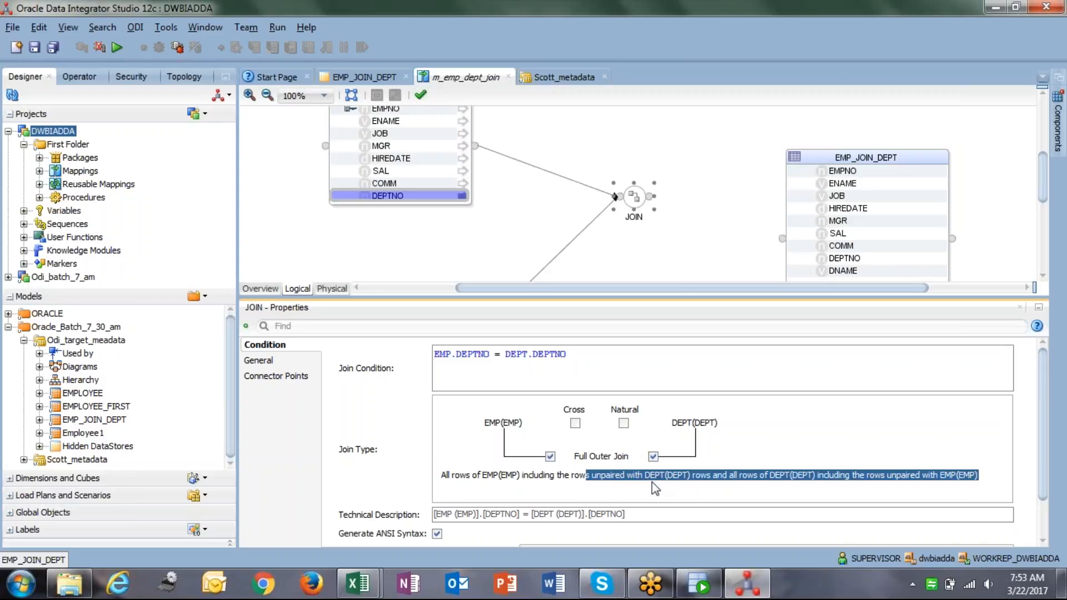
left_click_drag(691, 476, 949, 490)
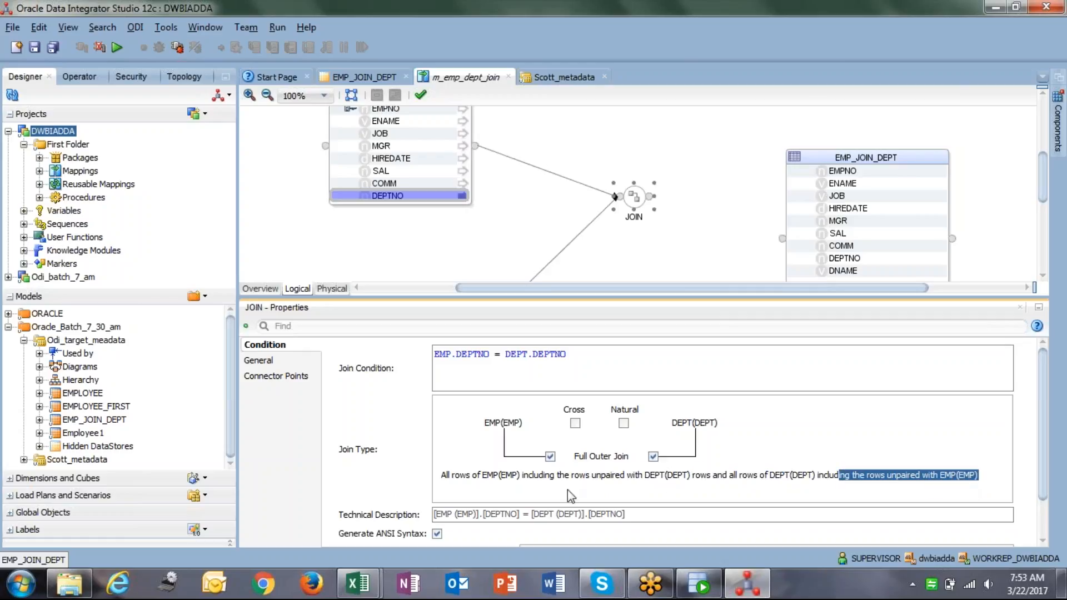
left_click(934, 478)
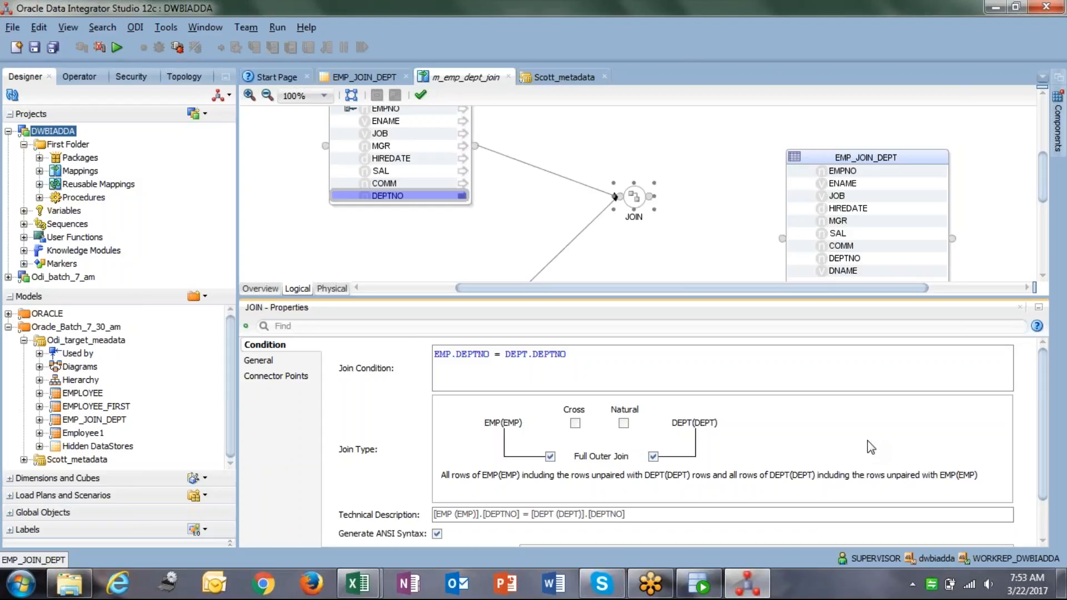
Try natural and cross joins, revert to inner join, and move the JOIN up-left.
left_click(624, 425)
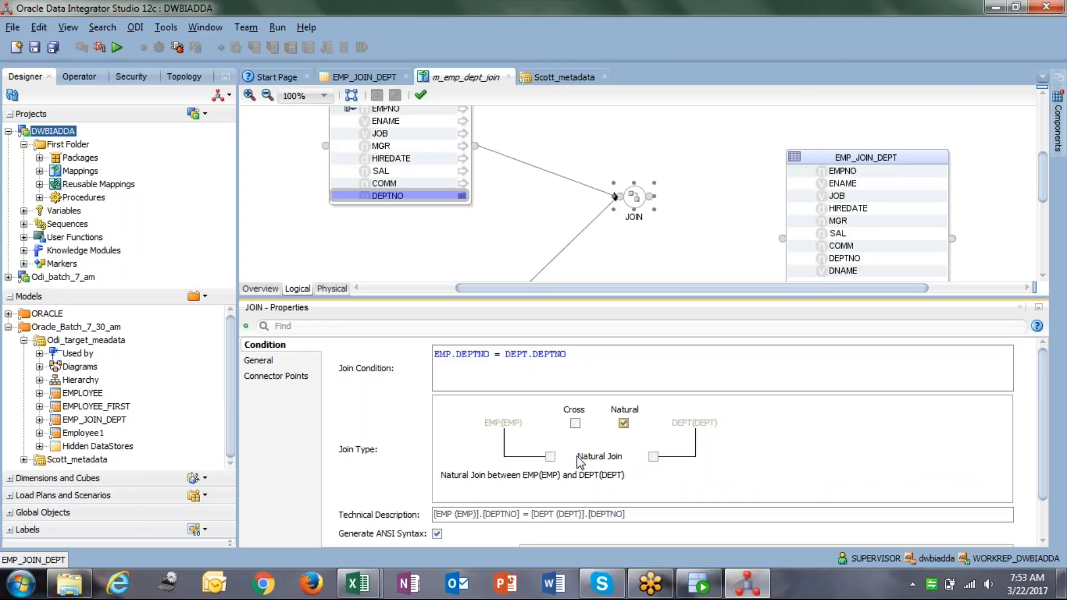
left_click(575, 425)
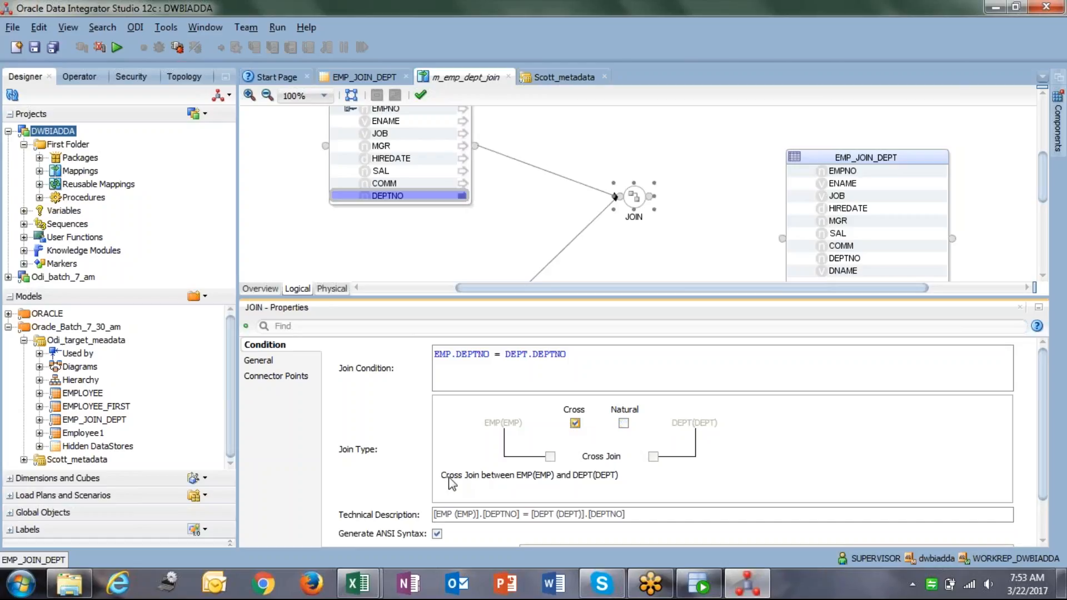
left_click_drag(442, 476, 622, 478)
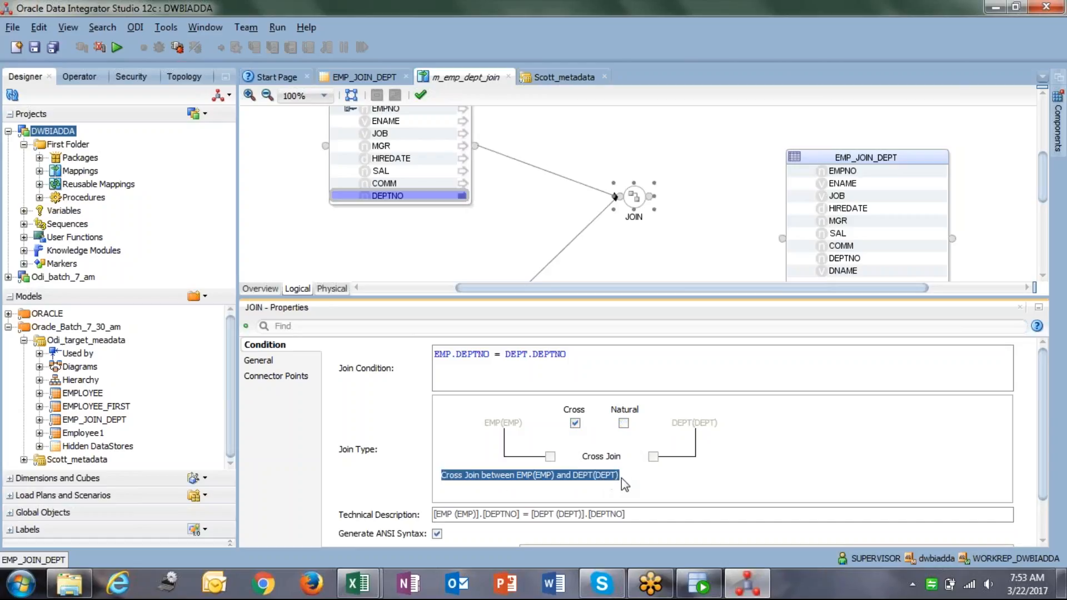
left_click(622, 479)
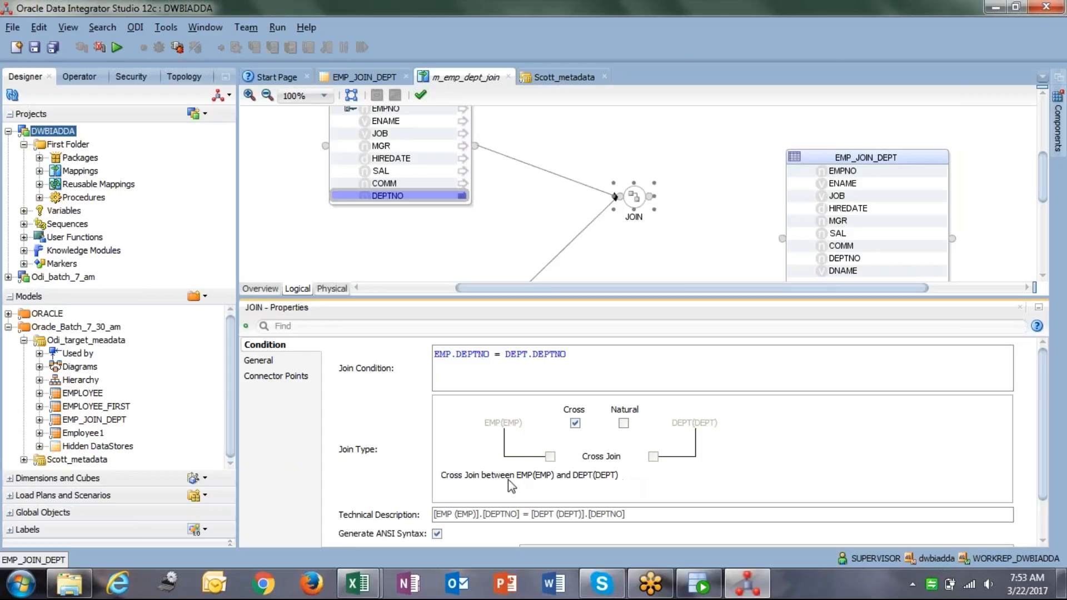
left_click(576, 423)
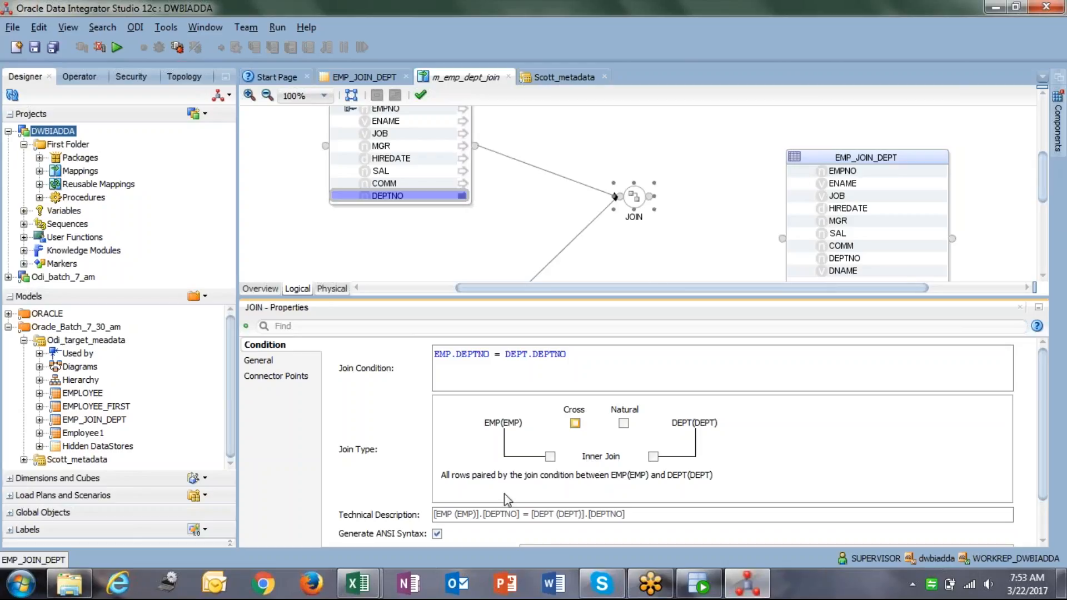
left_click_drag(626, 201, 566, 154)
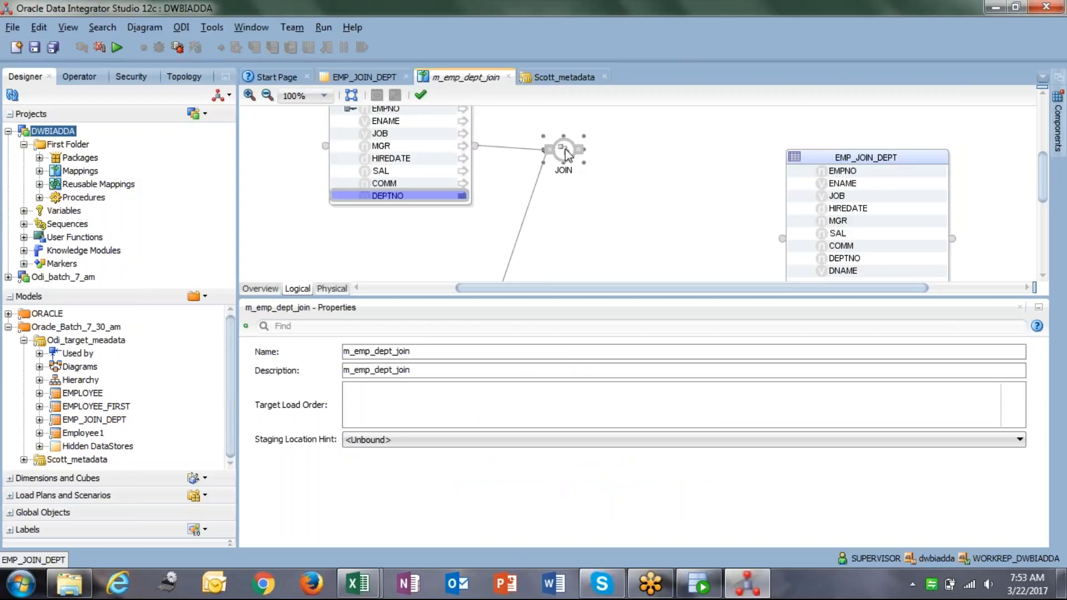
left_click(566, 154)
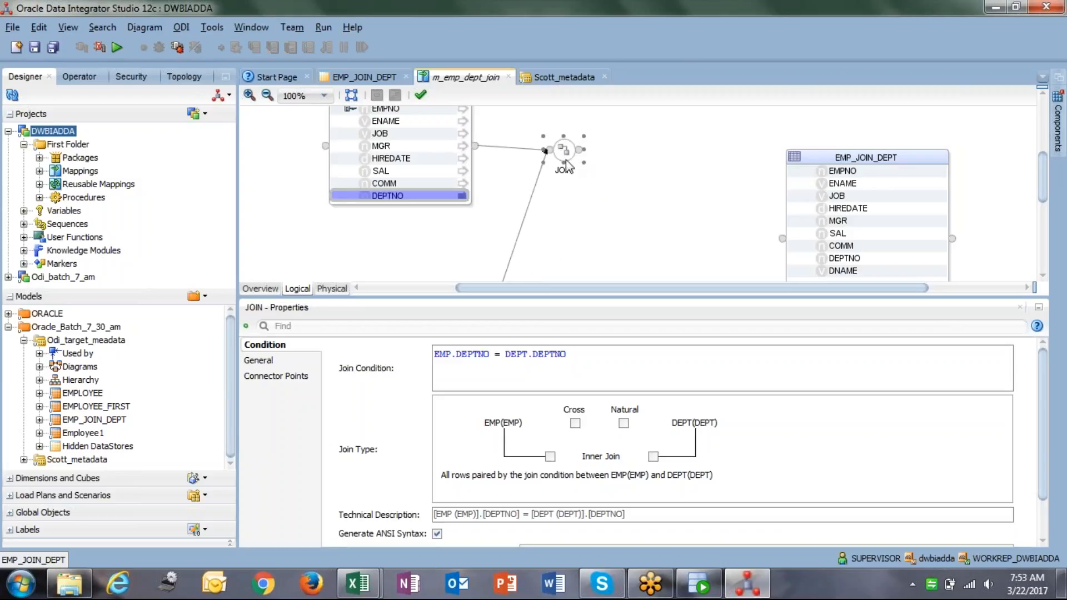
Add an EXPRESSION fed by the JOIN output, accept attribute matching, and enlarge its box.
left_click(1060, 134)
left_click(881, 212)
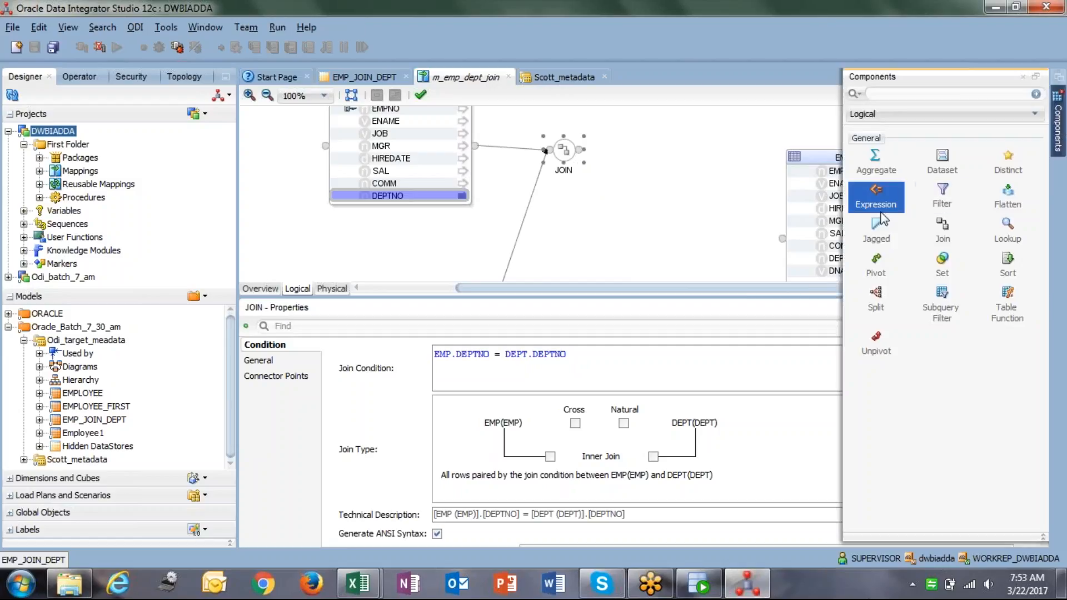
left_click(675, 162)
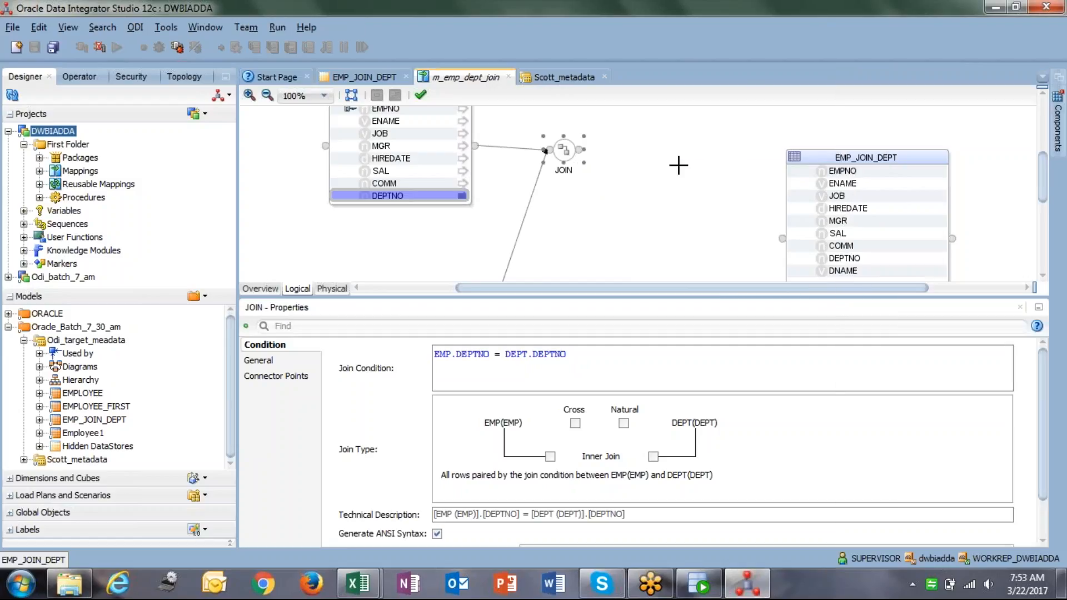
left_click(579, 150)
left_click_drag(579, 150, 677, 193)
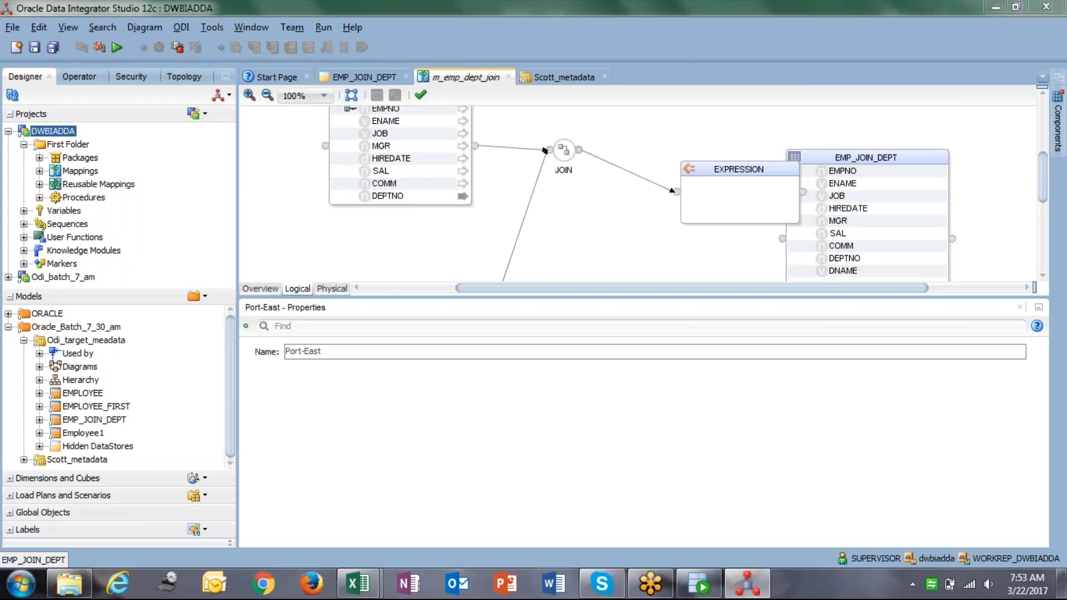
left_click(545, 447)
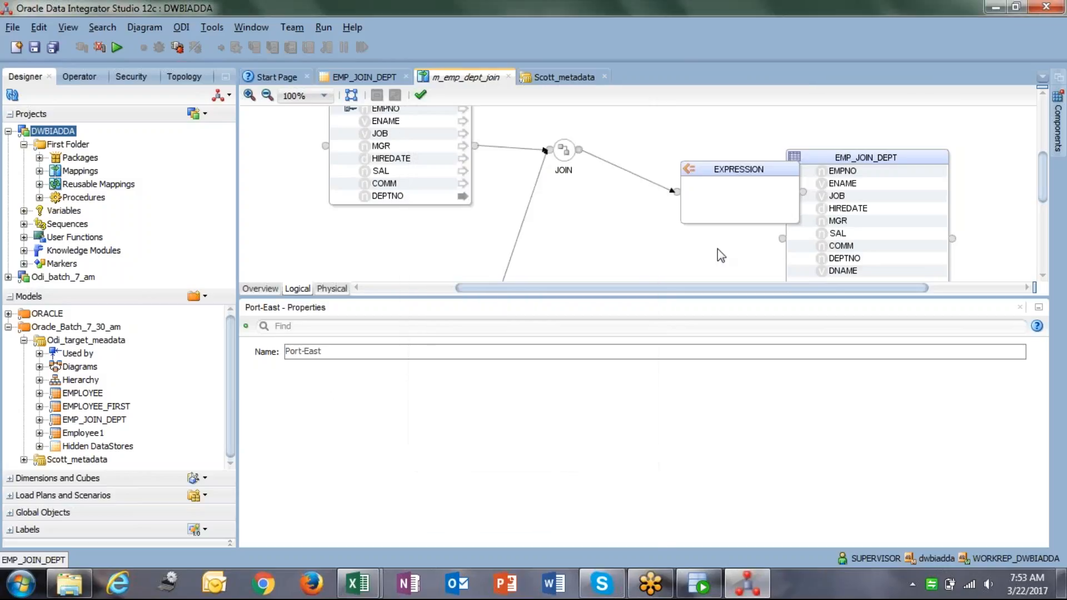
left_click(688, 166)
left_click_drag(677, 161, 623, 107)
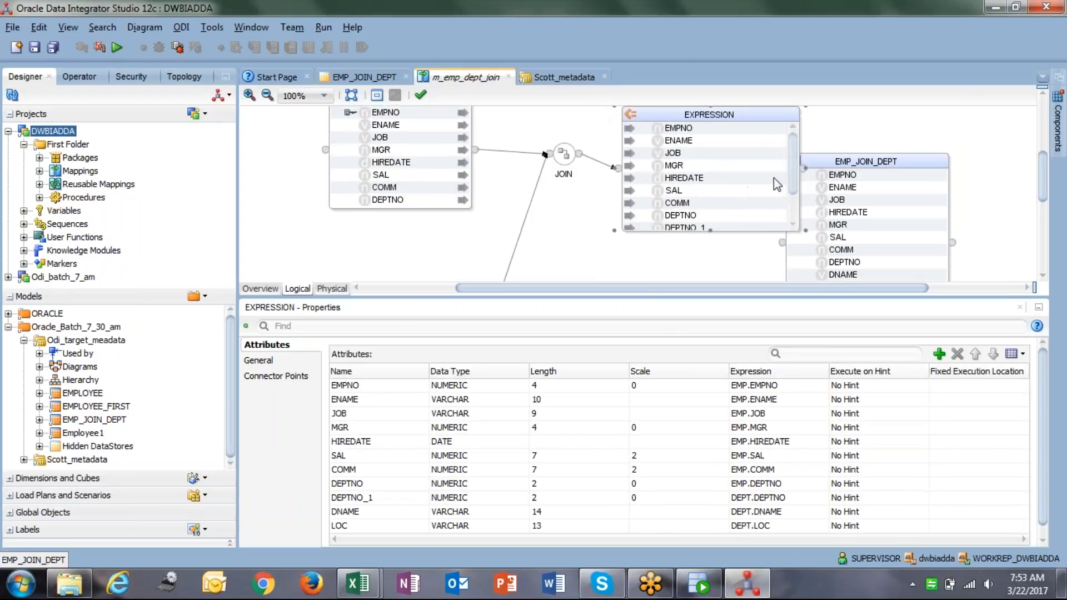
Inspect the mapping expressions of EXPRESSION's attributes, such as LOC, EMPNO and JOB.
left_click_drag(794, 181, 801, 240)
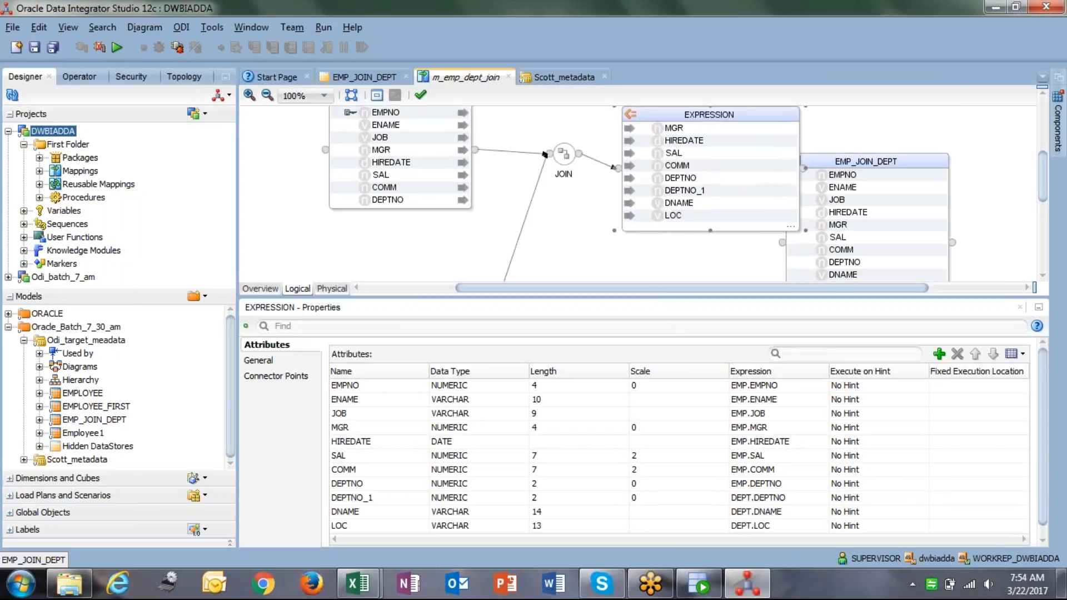
left_click(785, 218)
left_click_drag(795, 201, 787, 140)
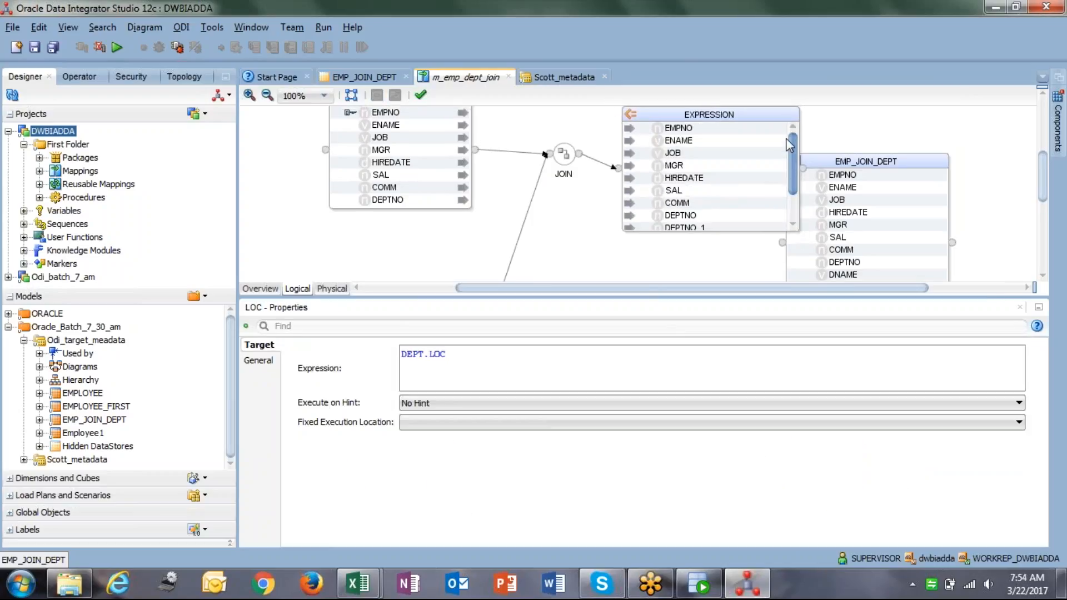
left_click(674, 128)
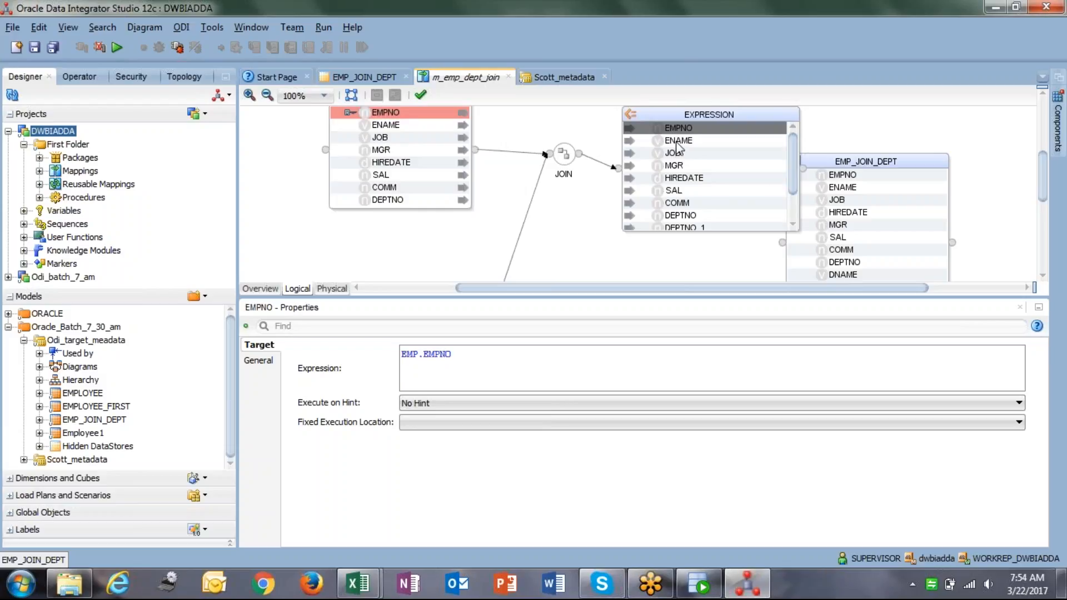
key("Down")
key("Down")
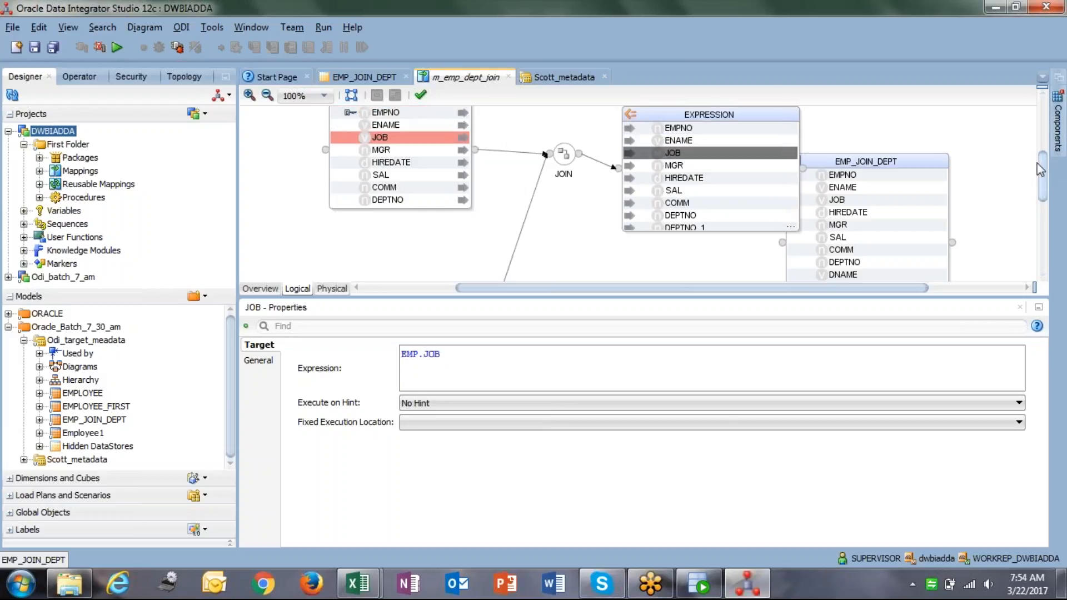
left_click_drag(1044, 188, 1046, 207)
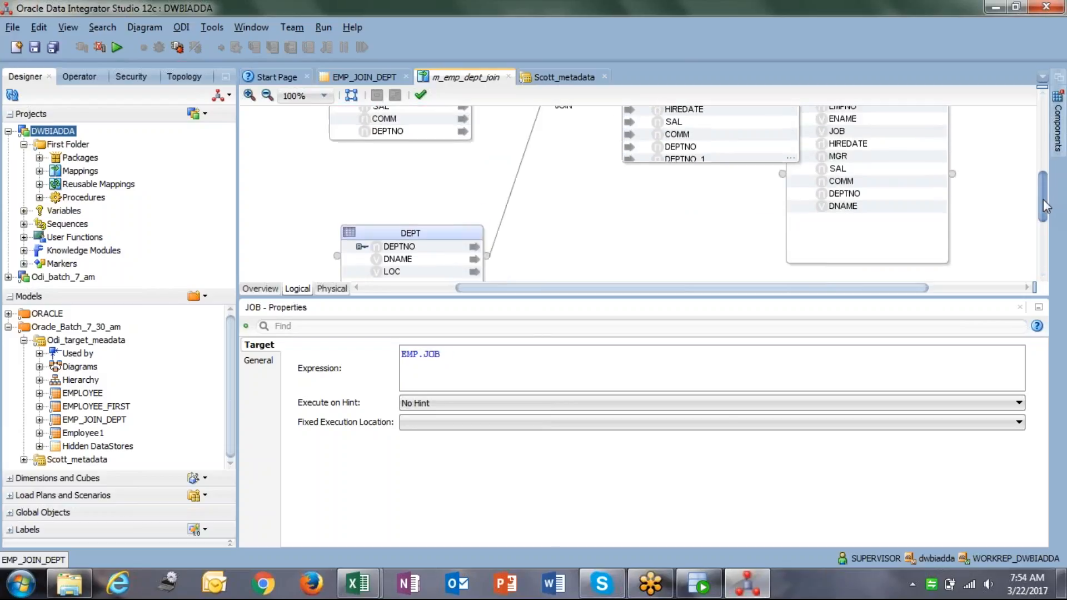
left_click_drag(604, 298, 603, 424)
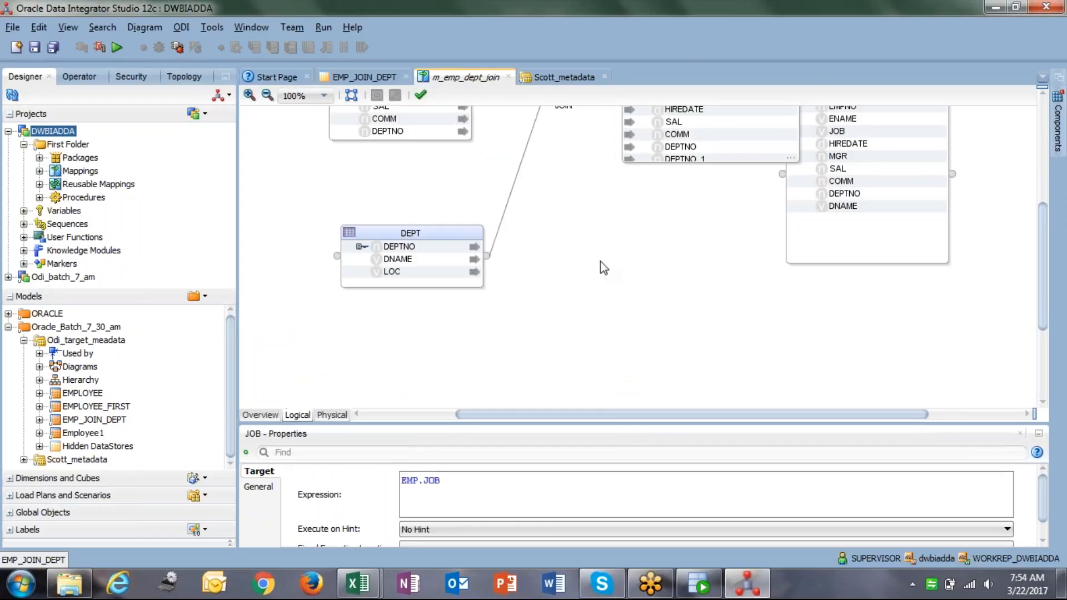
left_click(600, 262)
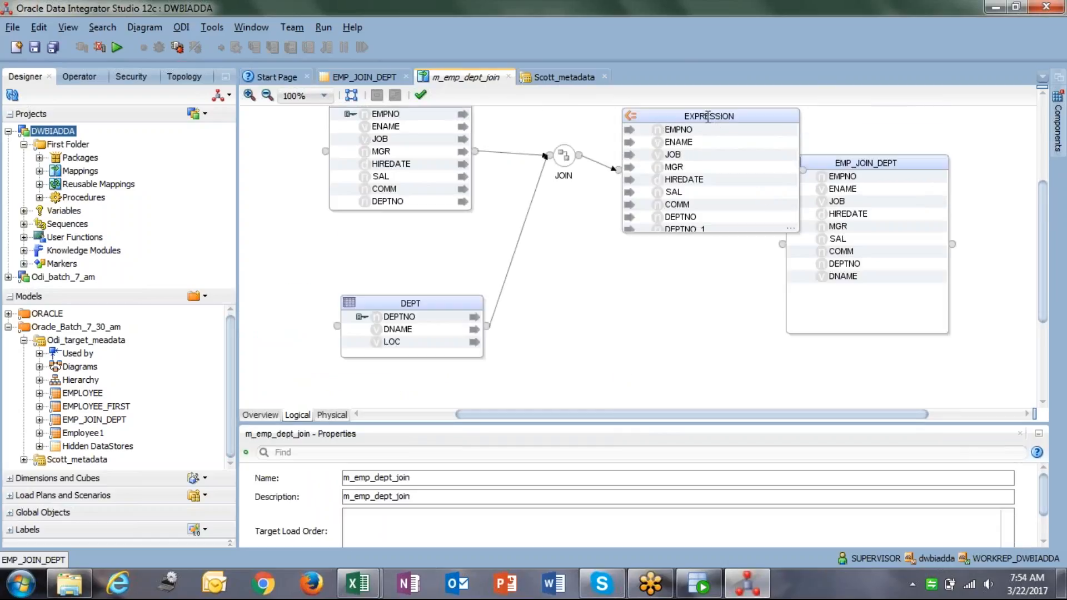
Align EXPRESSION between JOIN and EMP_JOIN_DEPT, add DNAME, and verify LOC and DEPTNO_1 sources.
left_click_drag(678, 118, 656, 236)
left_click_drag(817, 194, 875, 206)
left_click_drag(644, 232, 661, 203)
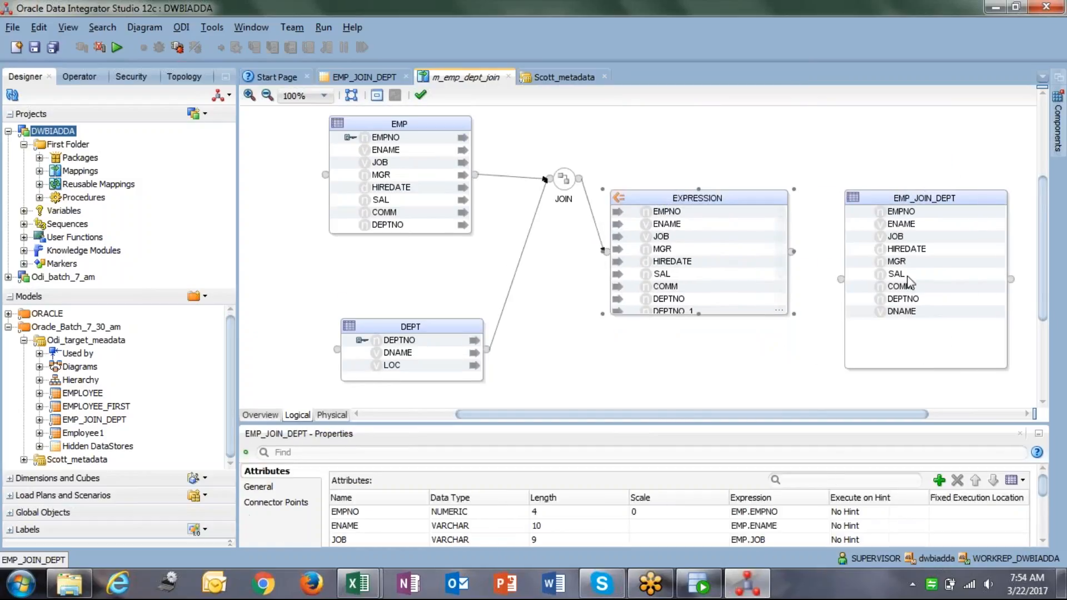
left_click(917, 312)
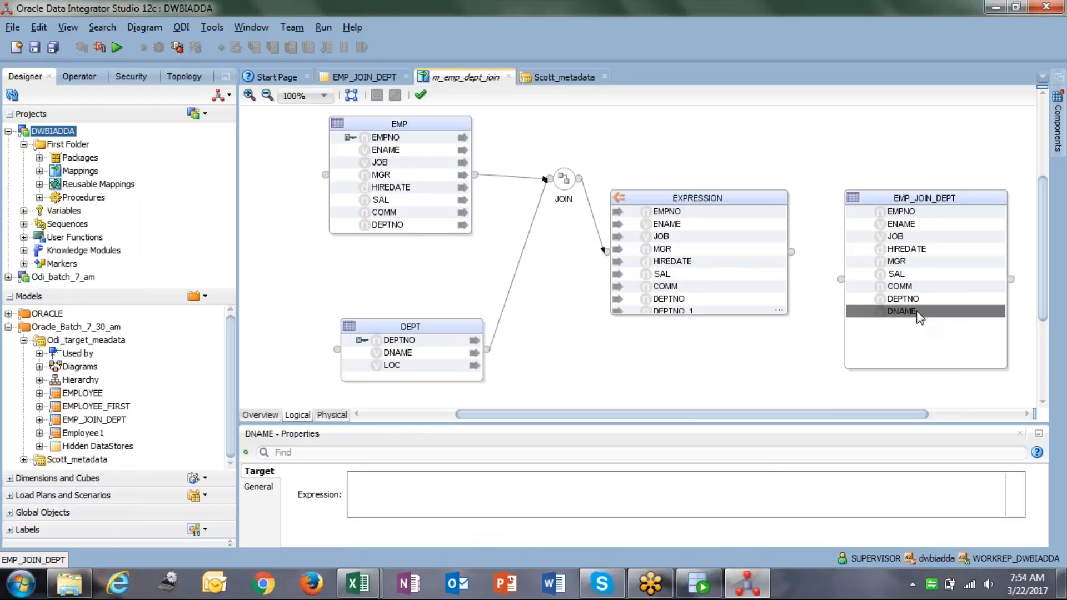
left_click_drag(918, 317, 700, 154)
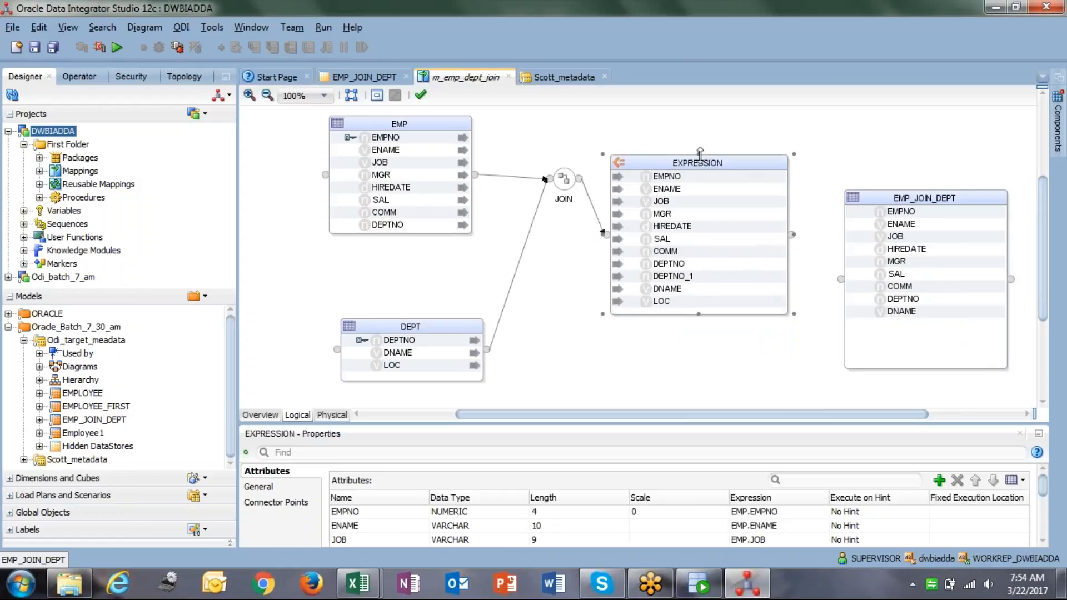
left_click(684, 301)
left_click(687, 280)
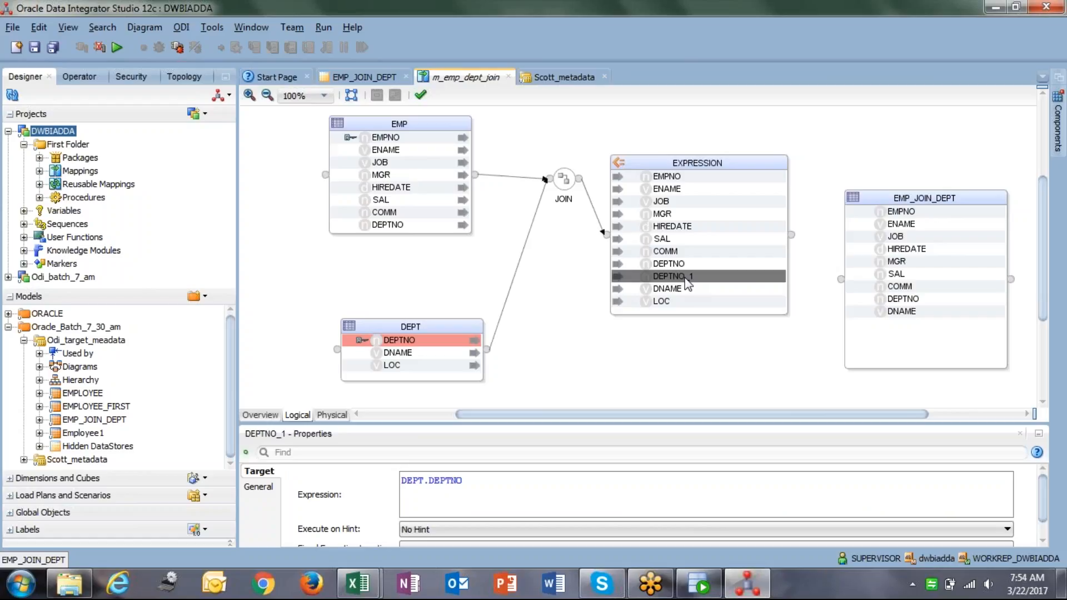
Map EXPRESSION's EMPNO, ENAME, JOB, MGR and HIREDATE onto the matching EMP_JOIN_DEPT columns.
left_click(689, 177)
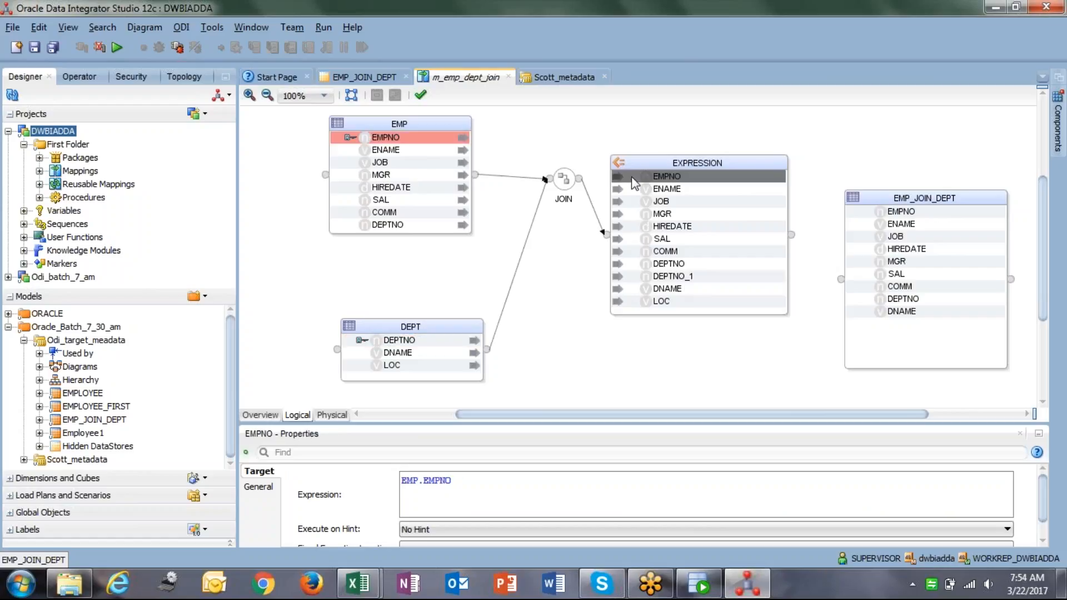
left_click_drag(682, 191, 863, 215)
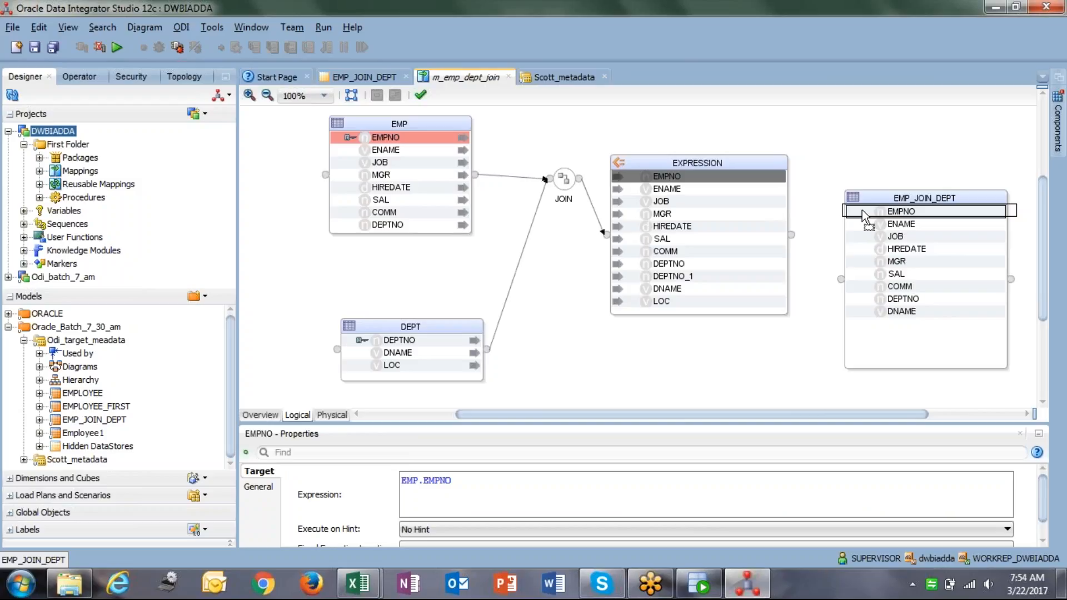
left_click_drag(864, 217, 864, 216)
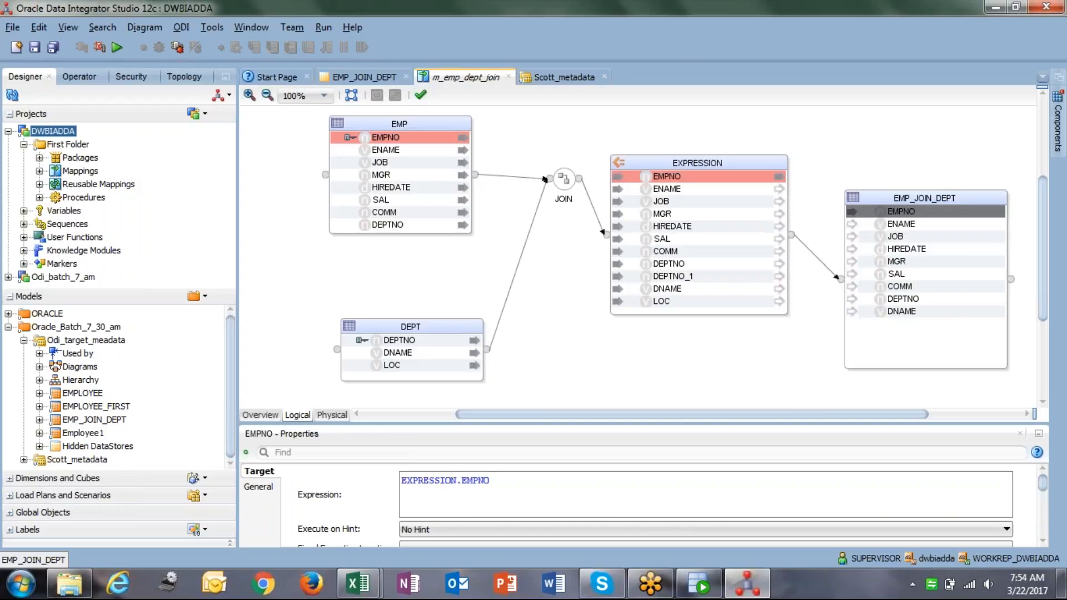
left_click(681, 191)
left_click_drag(668, 198, 867, 224)
left_click_drag(650, 202, 867, 238)
left_click(621, 219)
left_click_drag(621, 225, 851, 263)
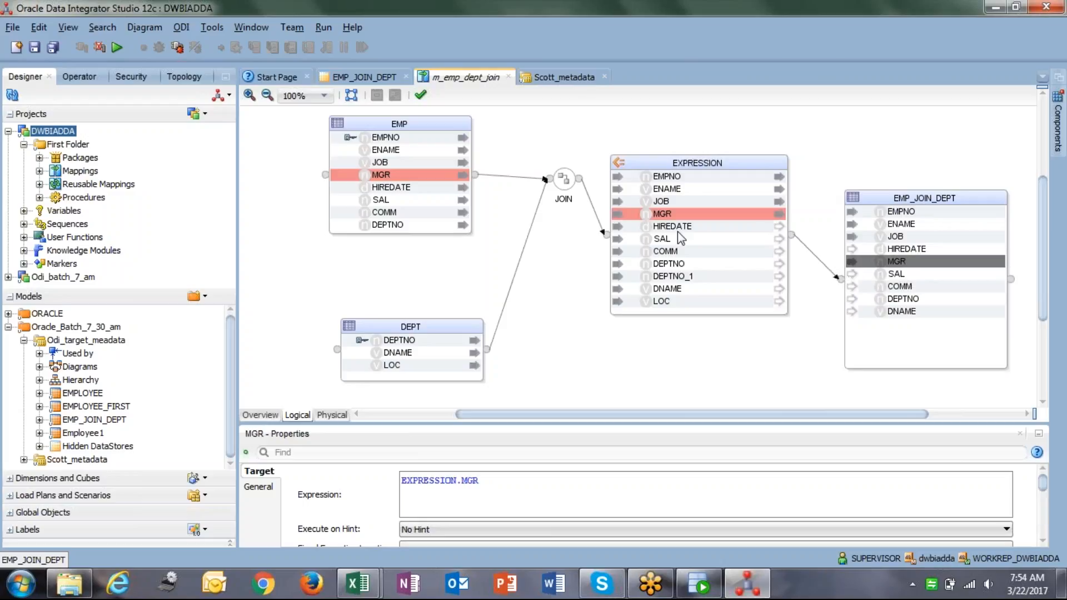
left_click(673, 226)
left_click_drag(672, 226, 856, 256)
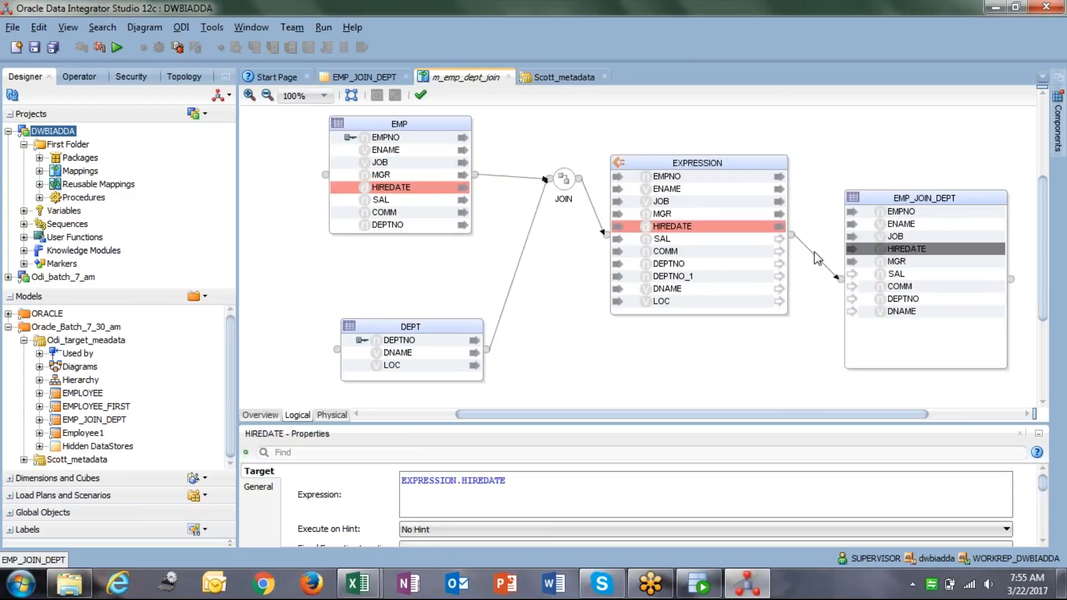
Map SAL, COMM, DEPTNO and DNAME from EXPRESSION onto EMP_JOIN_DEPT.
left_click(674, 242)
left_click_drag(673, 242, 853, 284)
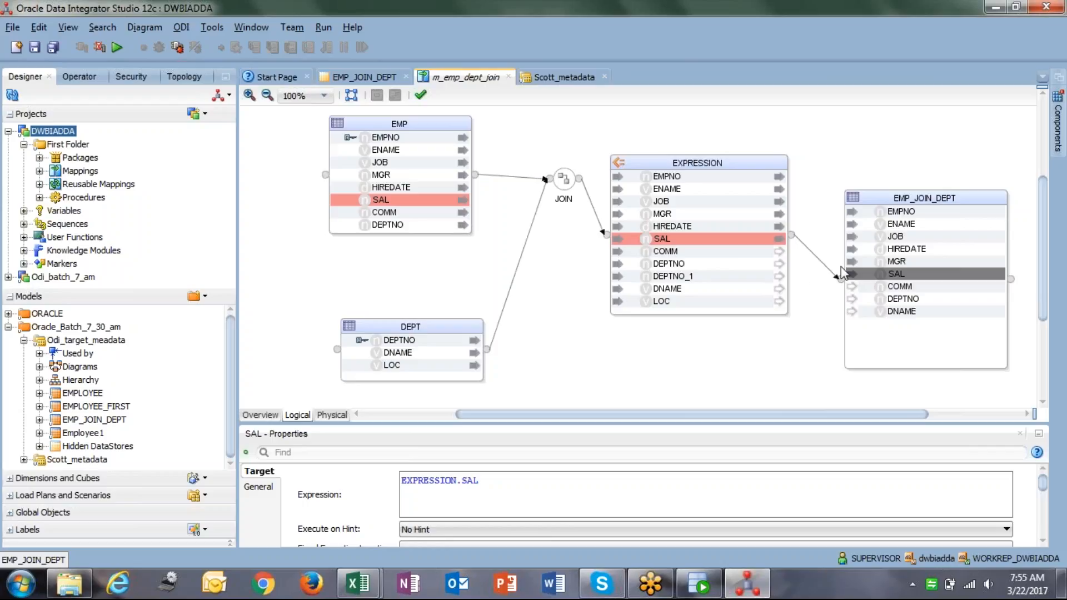
left_click_drag(693, 253, 884, 291)
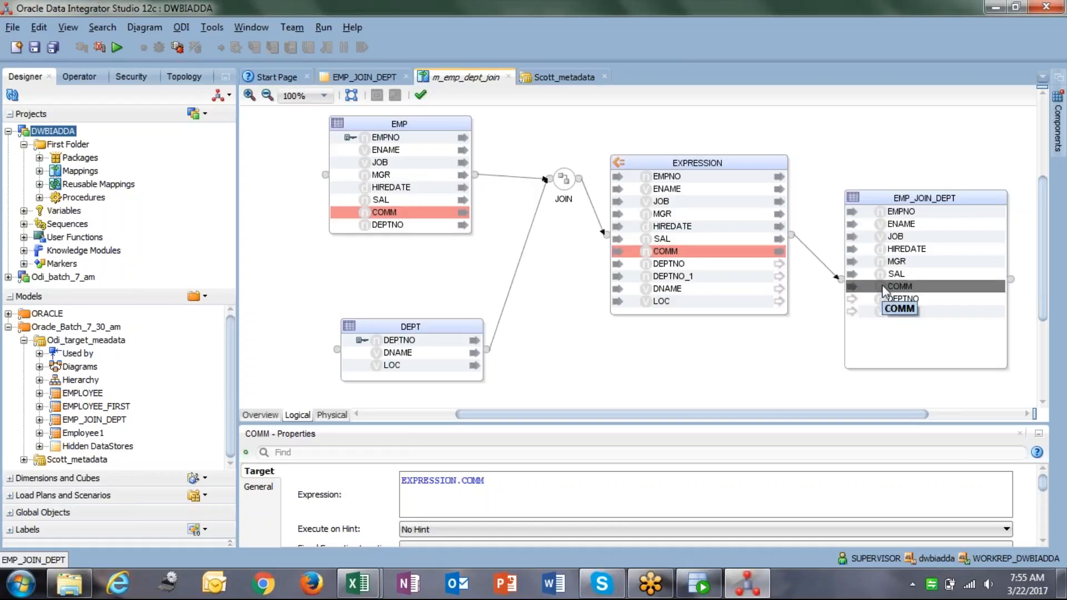
left_click(699, 265)
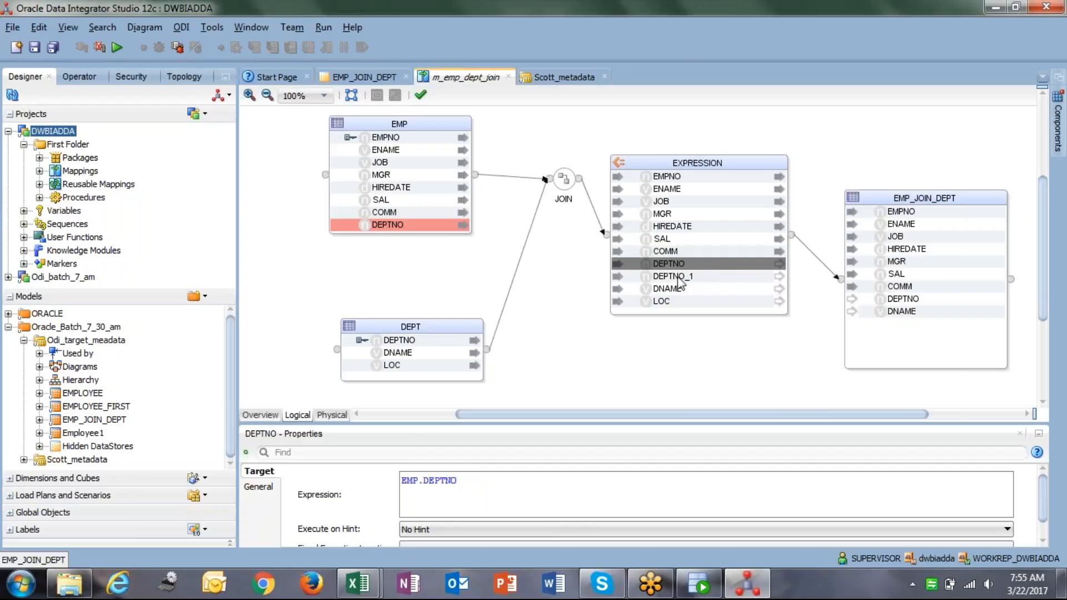
left_click_drag(674, 268, 892, 304)
left_click(665, 292)
left_click(435, 332)
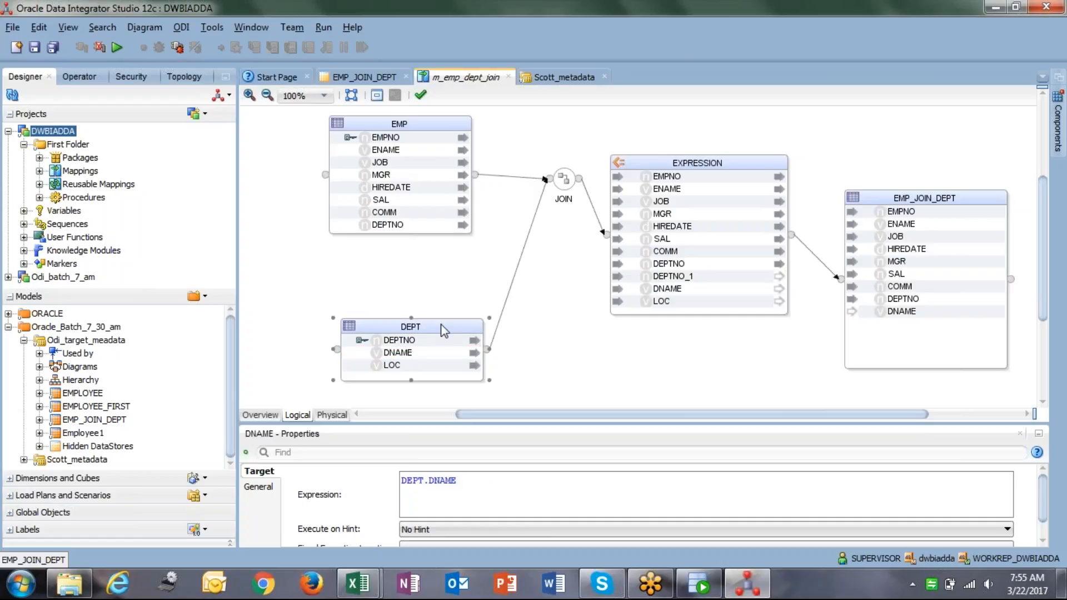
left_click_drag(646, 292, 854, 315)
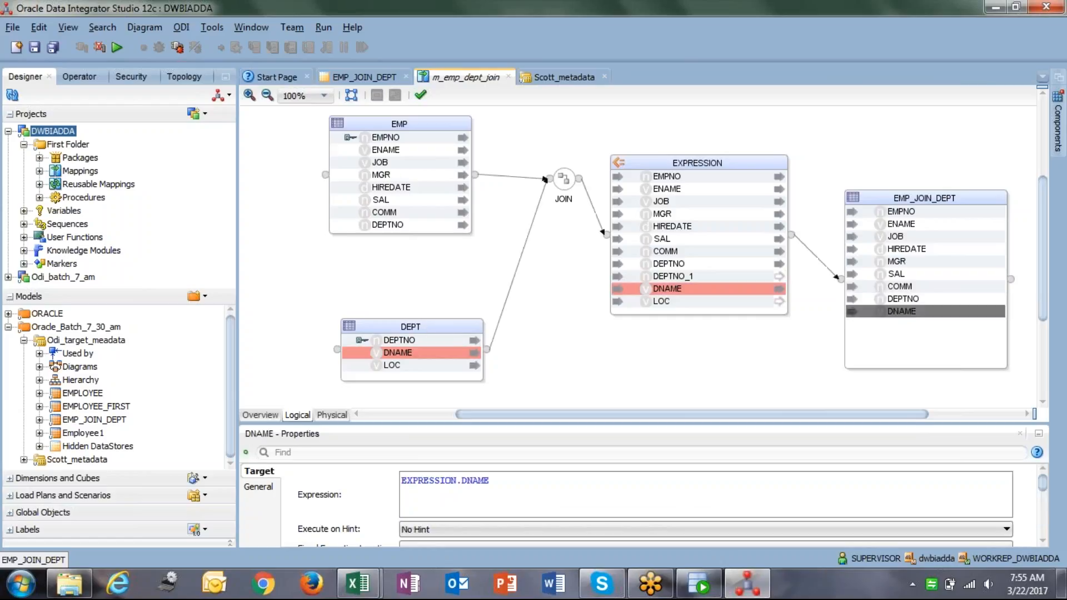
Show the mapping's physical design.
left_click(735, 369)
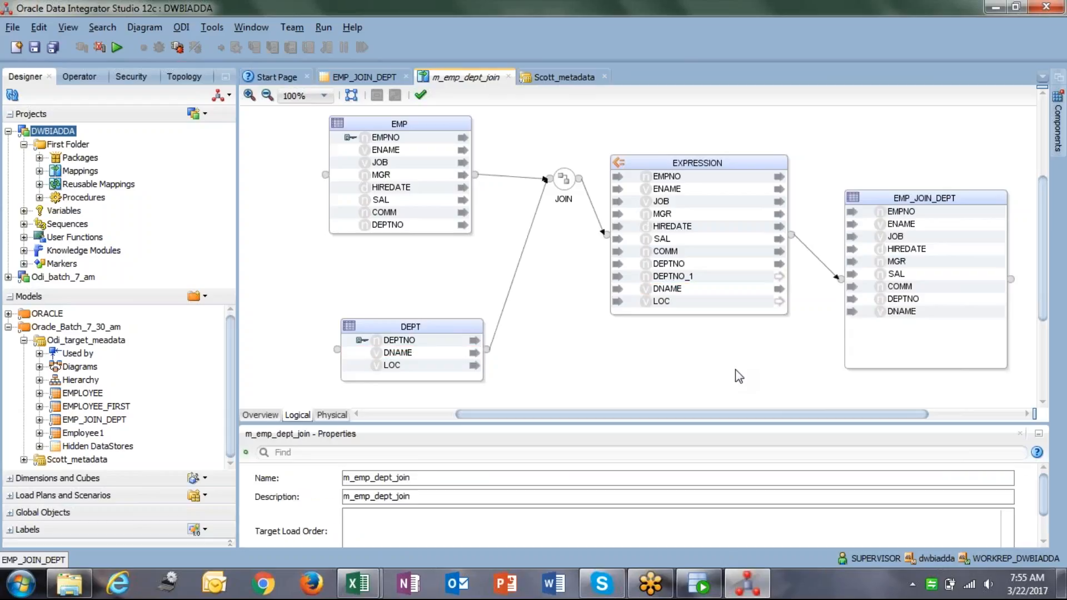
scroll(737, 373, "down", 2)
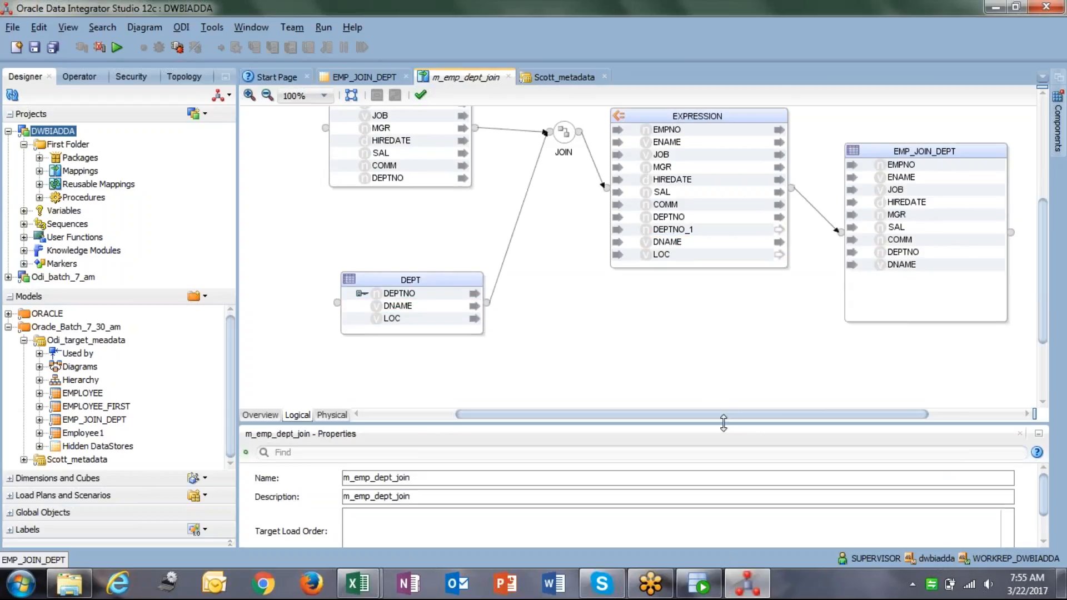
left_click_drag(729, 428, 729, 391)
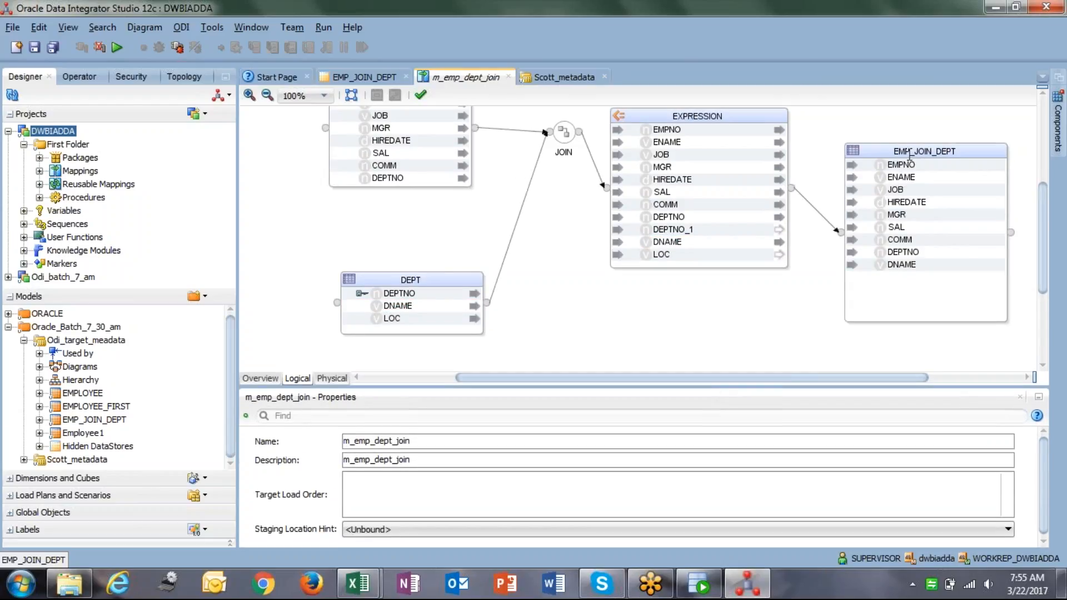
left_click(327, 379)
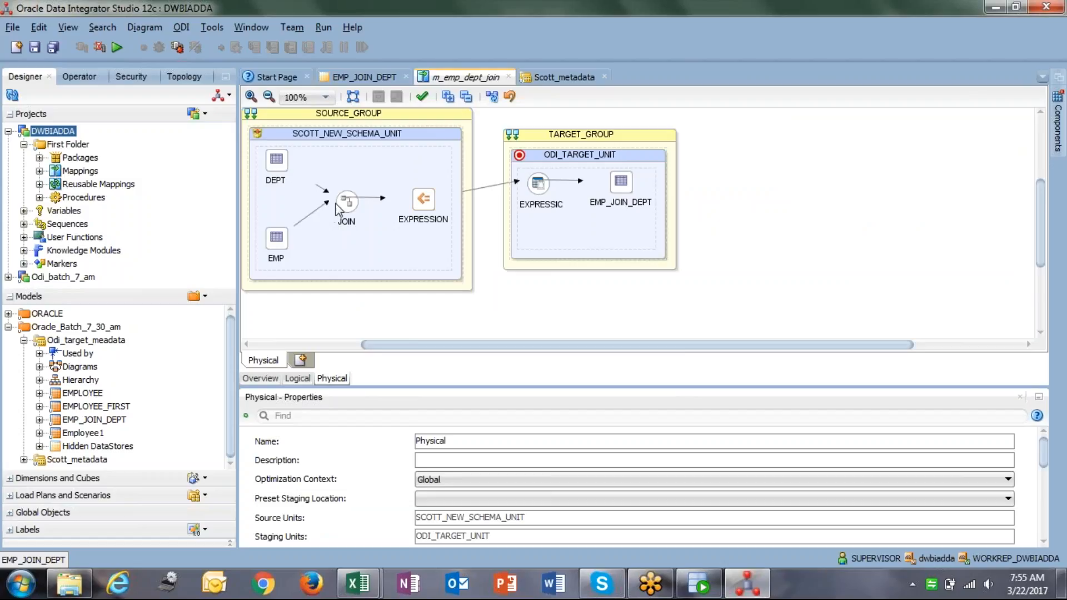
Change the EXPRESSION access point in ODI_TARGET_UNIT to load with LKM SQL to Oracle.
left_click(531, 189)
left_click(621, 185)
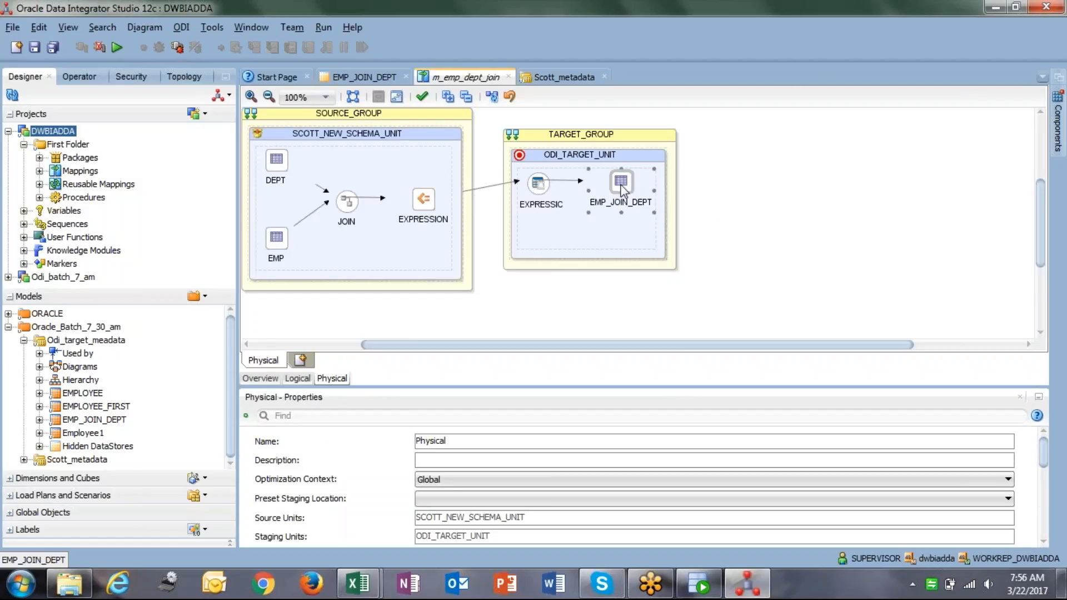
left_click(361, 201)
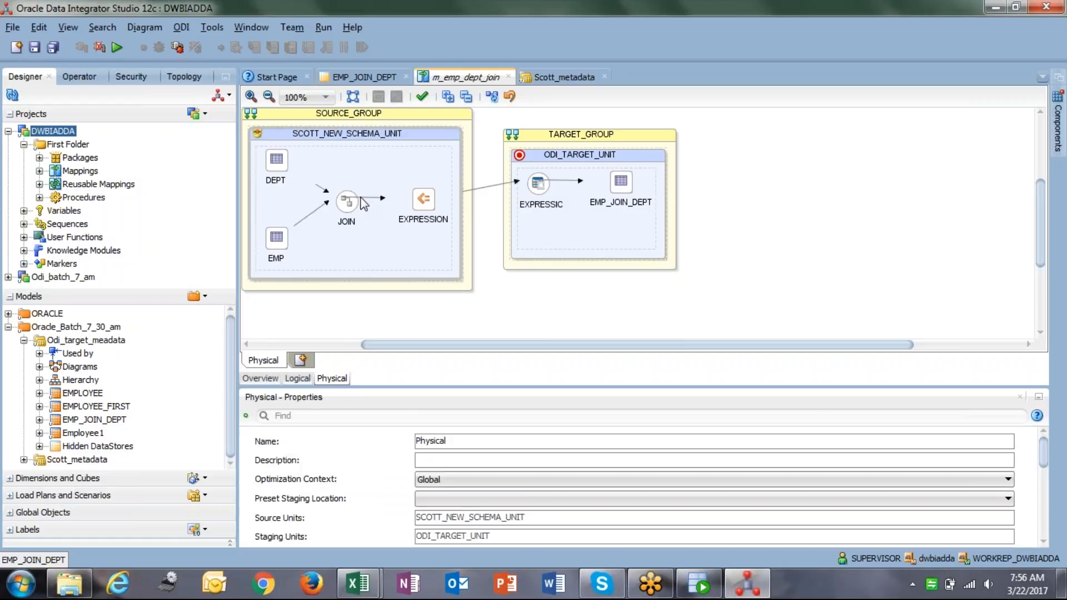
left_click(537, 187)
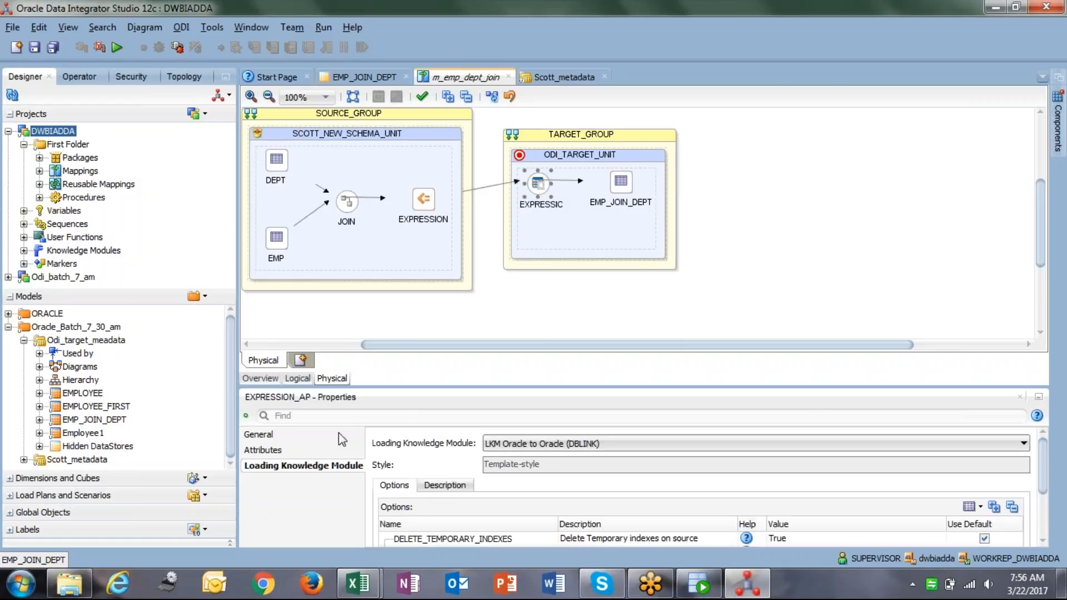
left_click(547, 448)
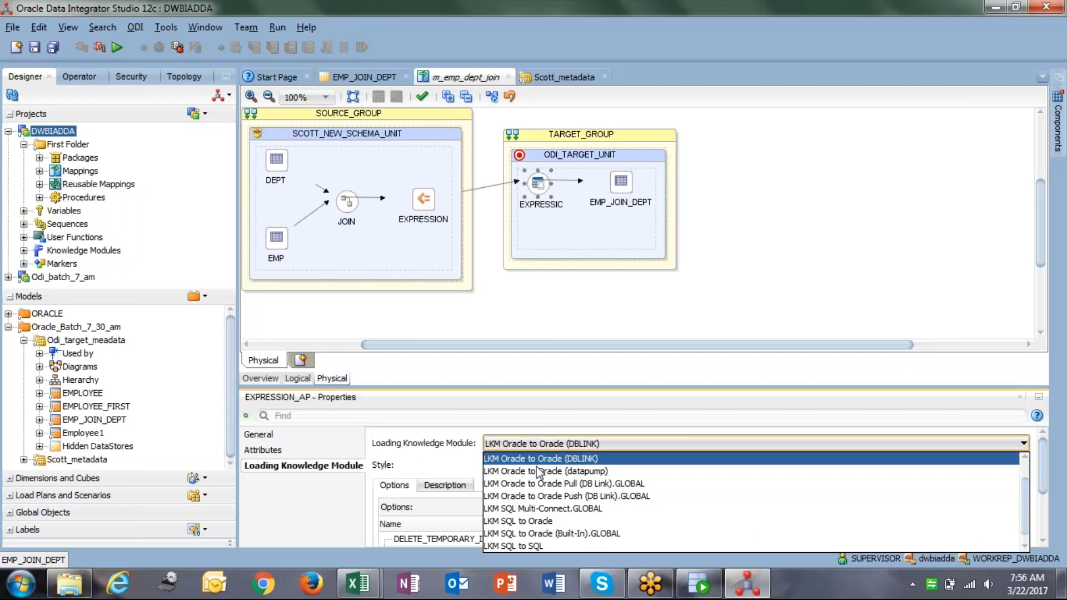
left_click(531, 524)
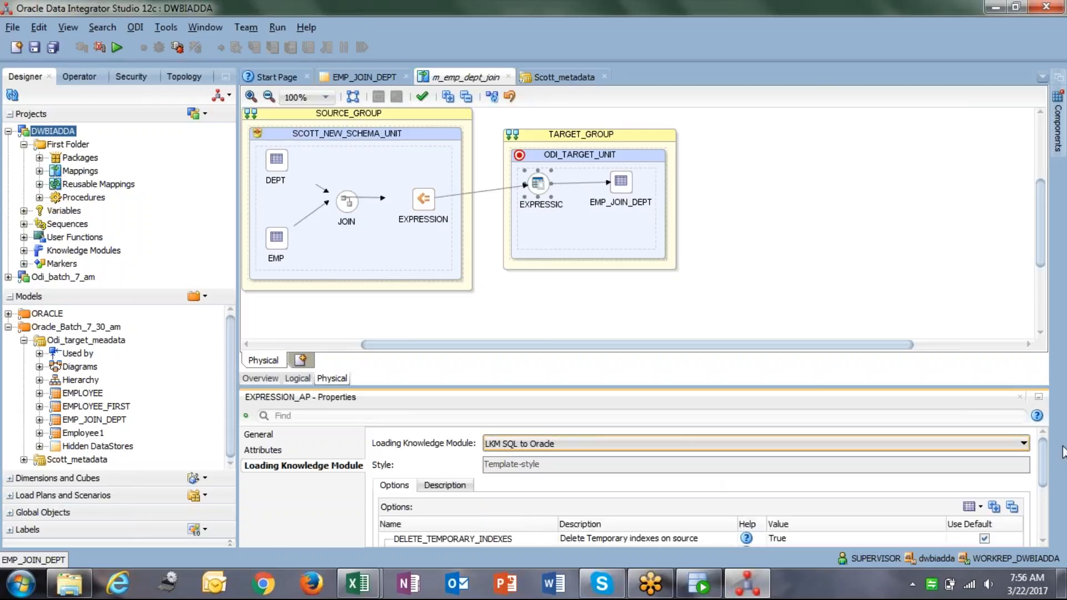
left_click(621, 184)
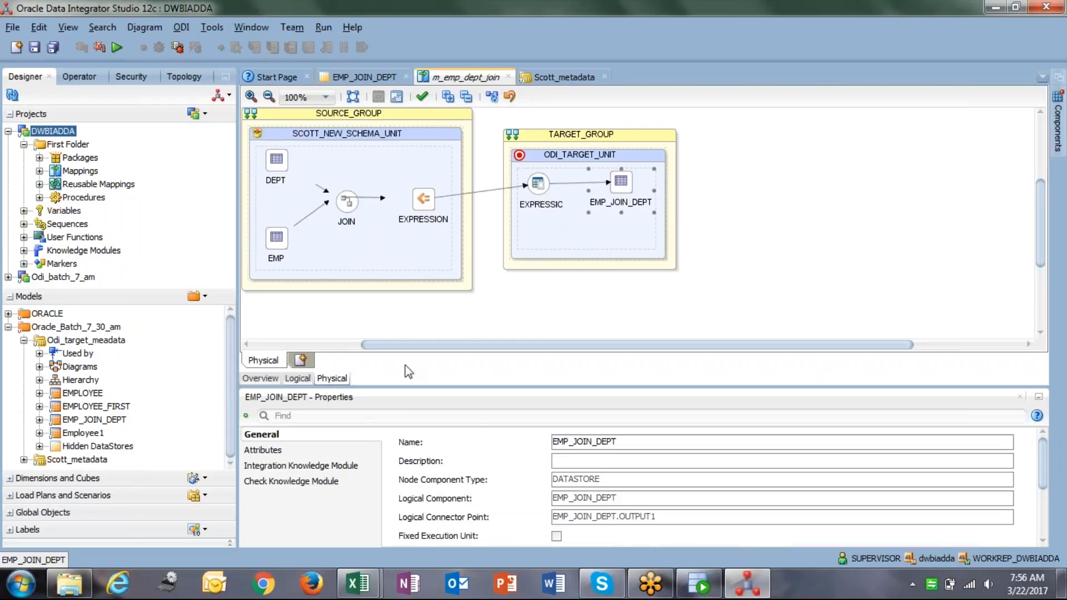
Set the target's IKM option CREATE_TARGET_TABLE to True.
left_click(301, 467)
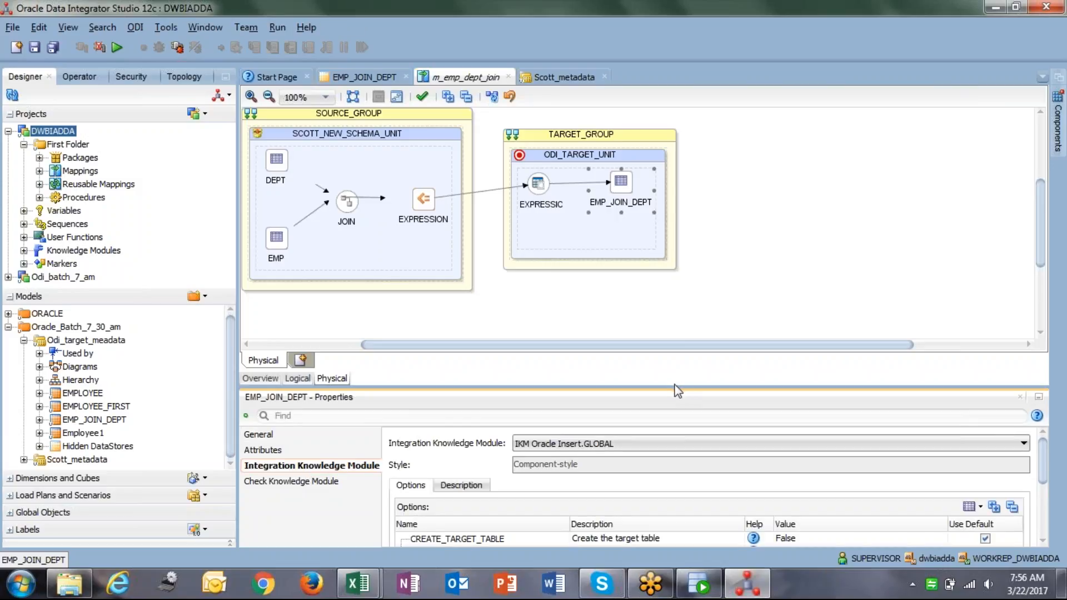
left_click_drag(676, 387, 676, 282)
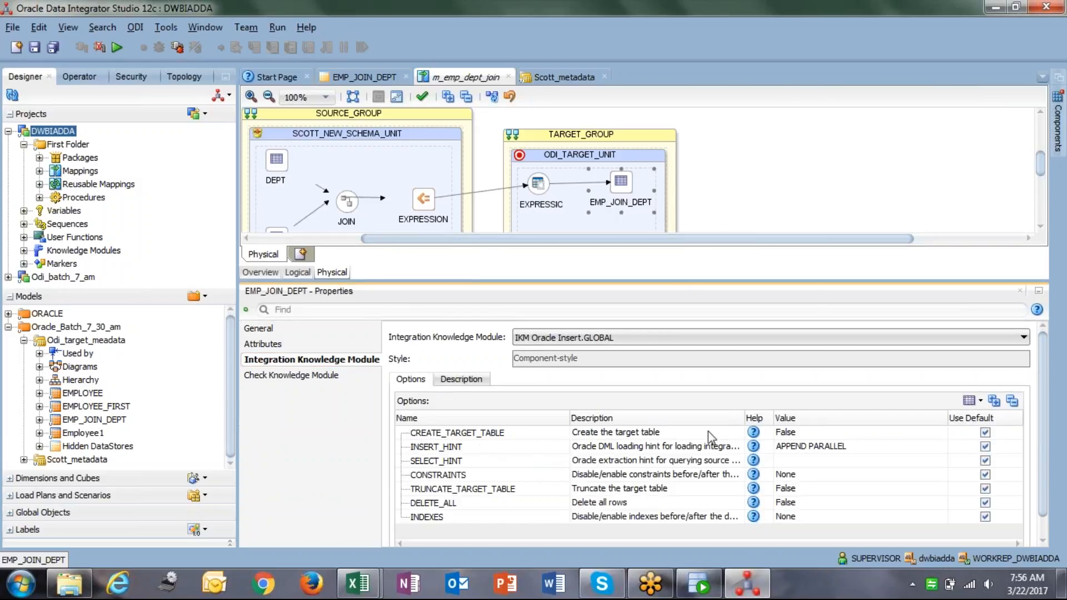
left_click(806, 433)
left_click(789, 446)
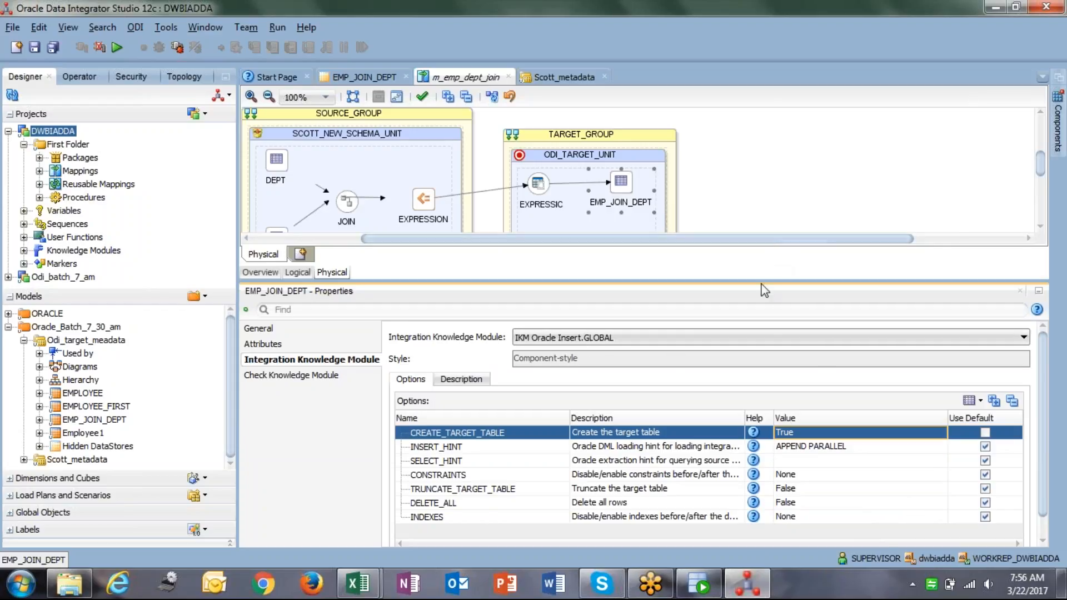
Review the JOIN, EXPRESSION and DEPT extract options, then save m_emp_dept_join.
left_click_drag(757, 282, 769, 365)
left_click(340, 205)
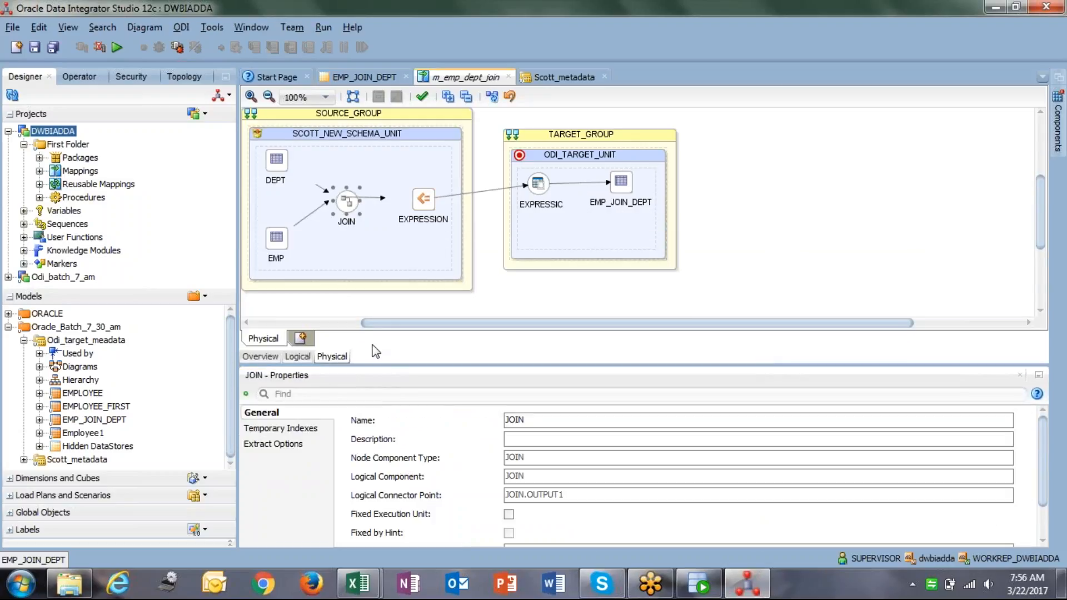
left_click(420, 201)
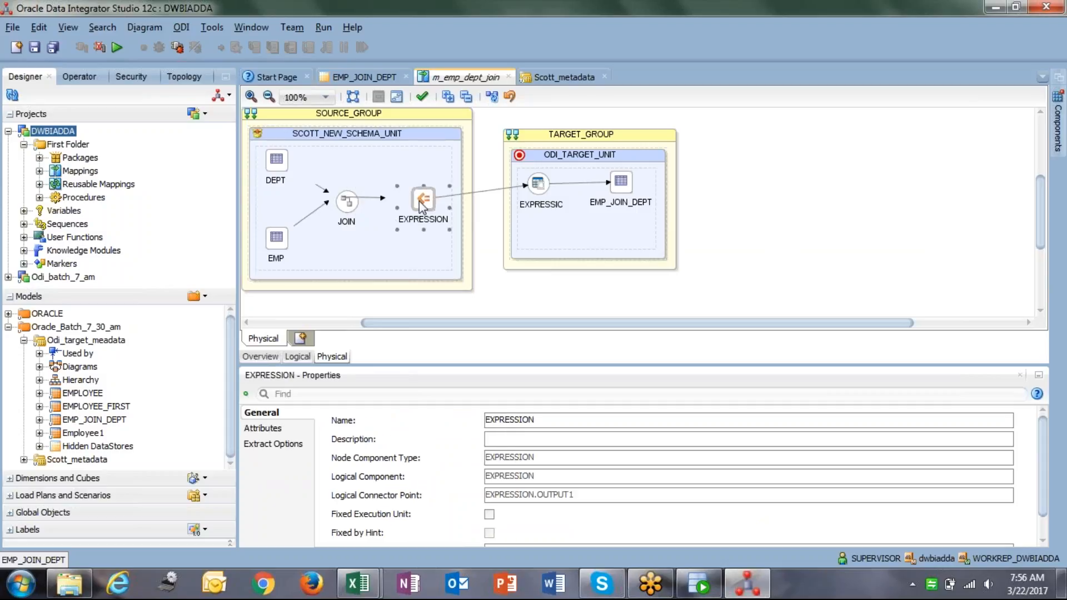
left_click(285, 444)
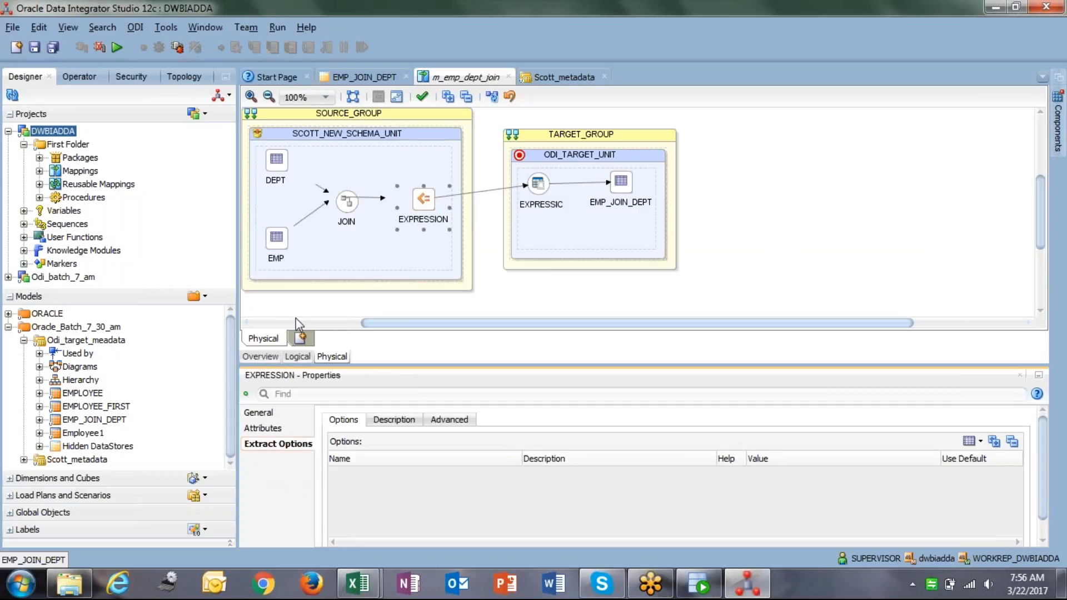
left_click(276, 238)
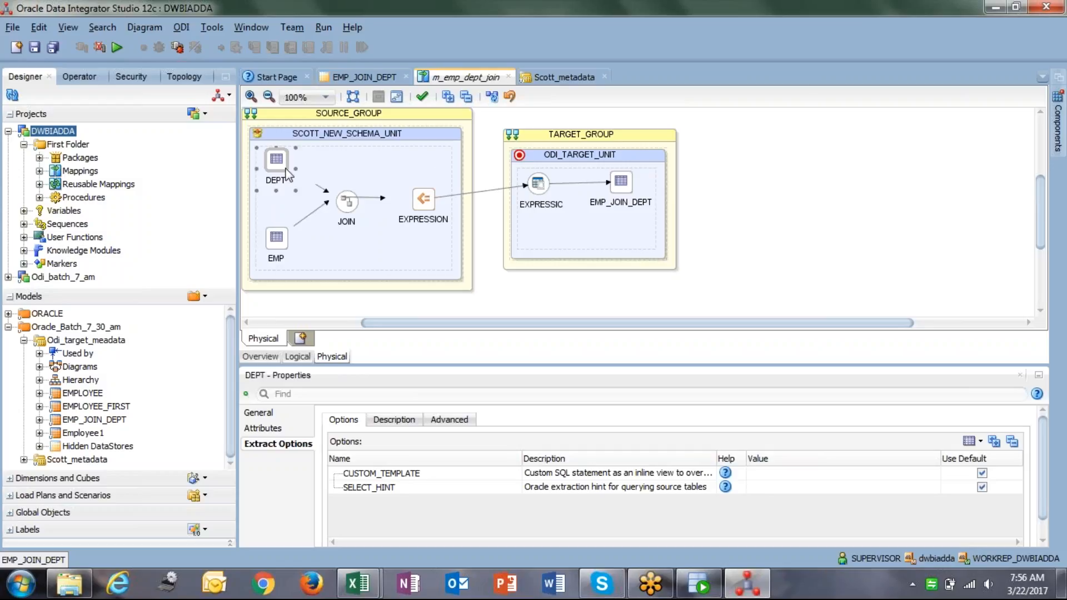
left_click(386, 155)
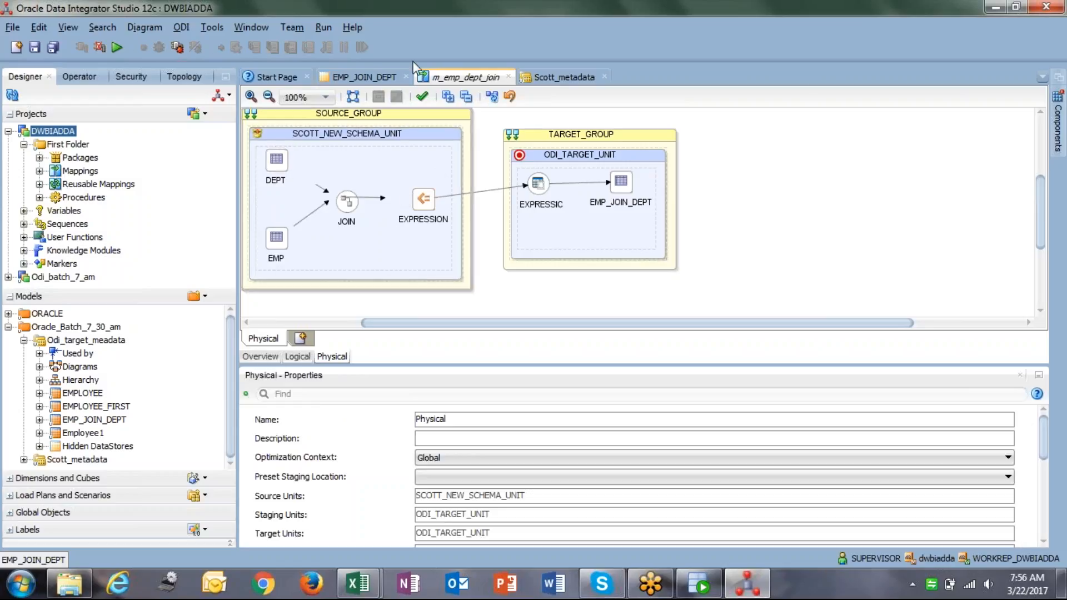
left_click(33, 47)
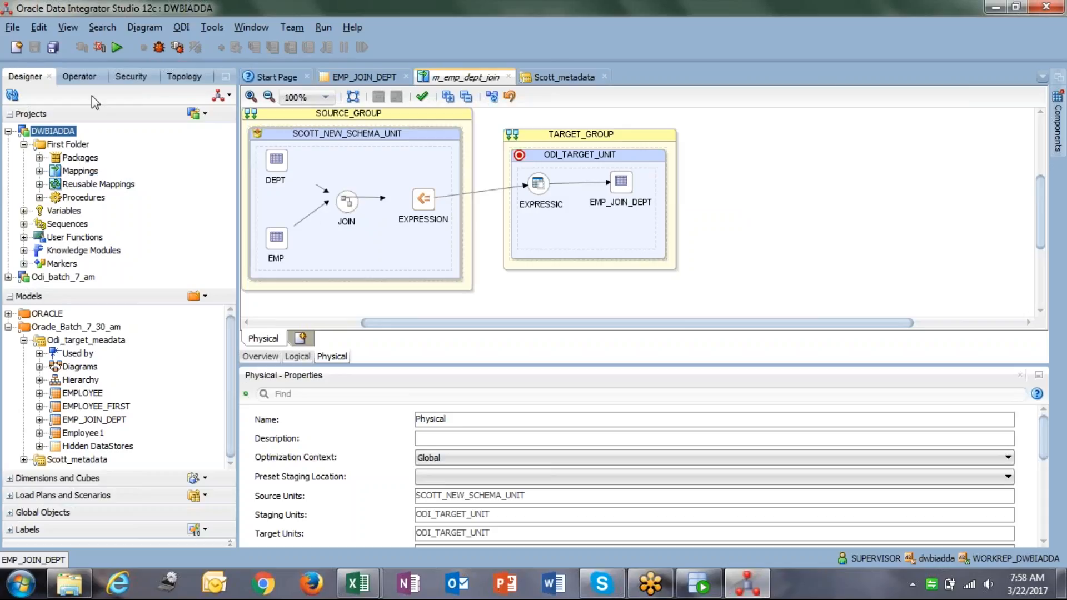
Run m_emp_dept_join with default settings and confirm session 137 under All Executions.
left_click(116, 48)
left_click(537, 359)
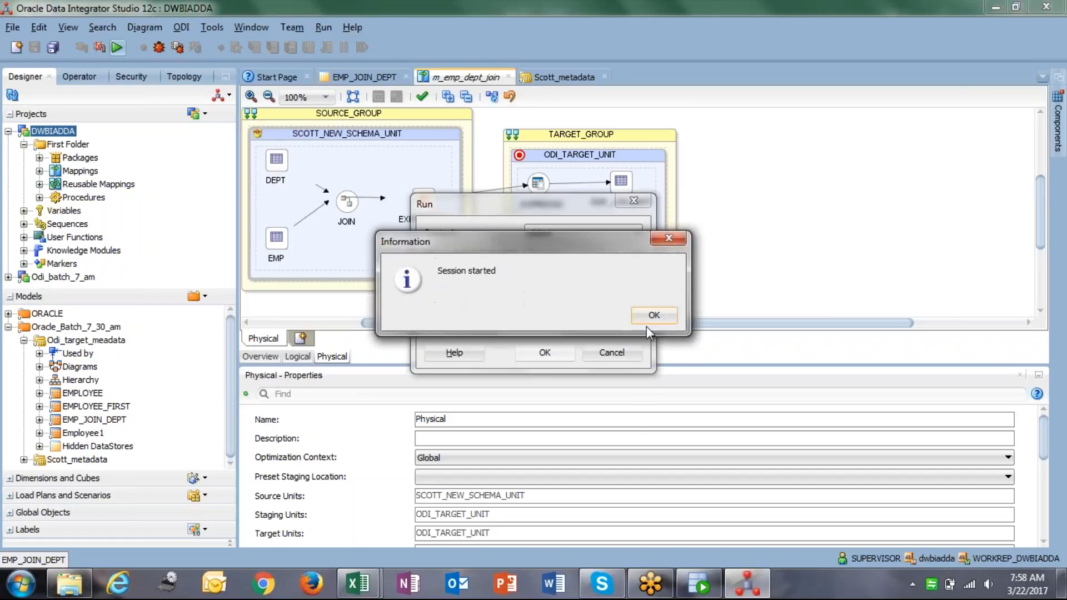
left_click(646, 315)
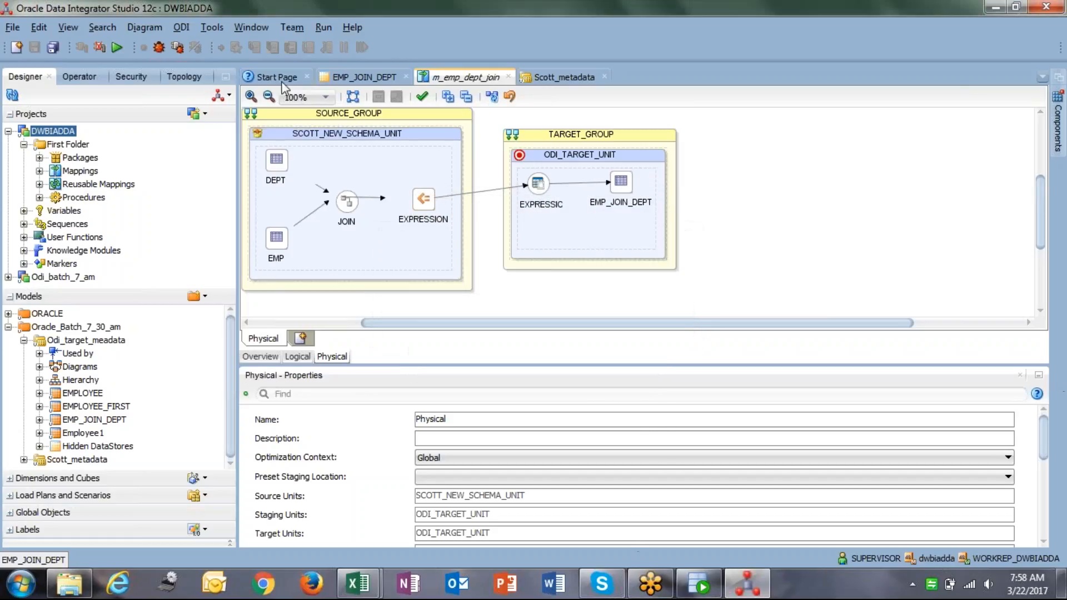
left_click(84, 77)
left_click(8, 211)
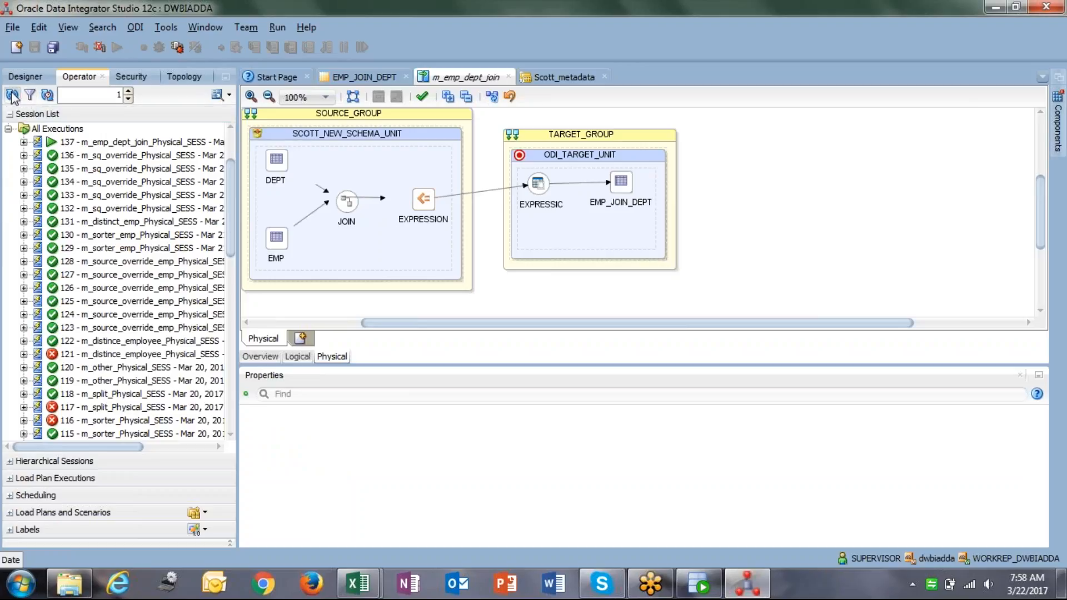
left_click(154, 143)
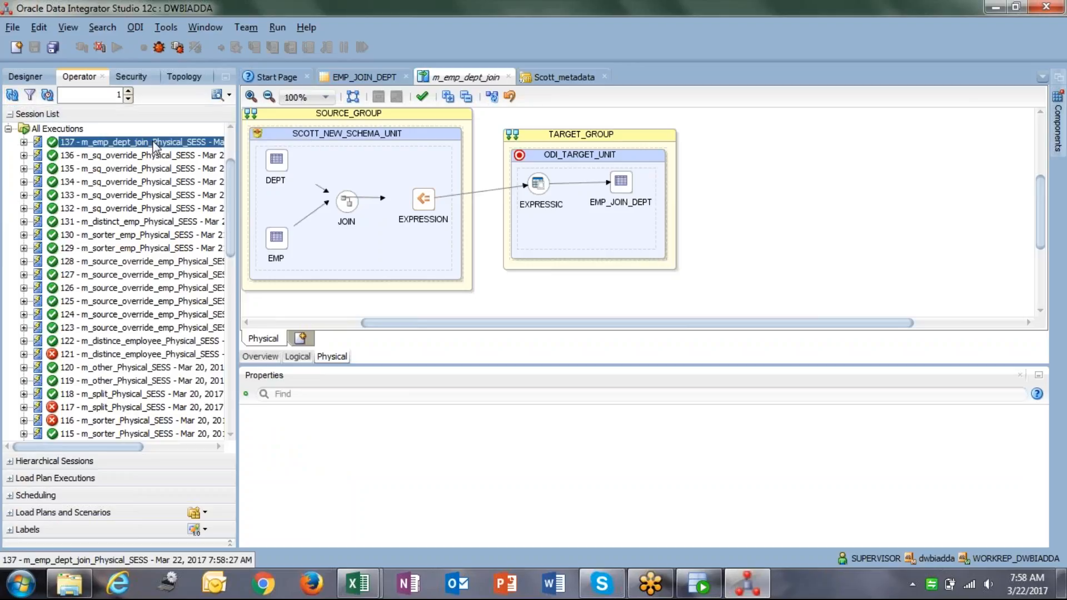
left_click(697, 595)
Connect to ODI_TARGET with its password and run select * from emp_join_dept;.
double_click(66, 127)
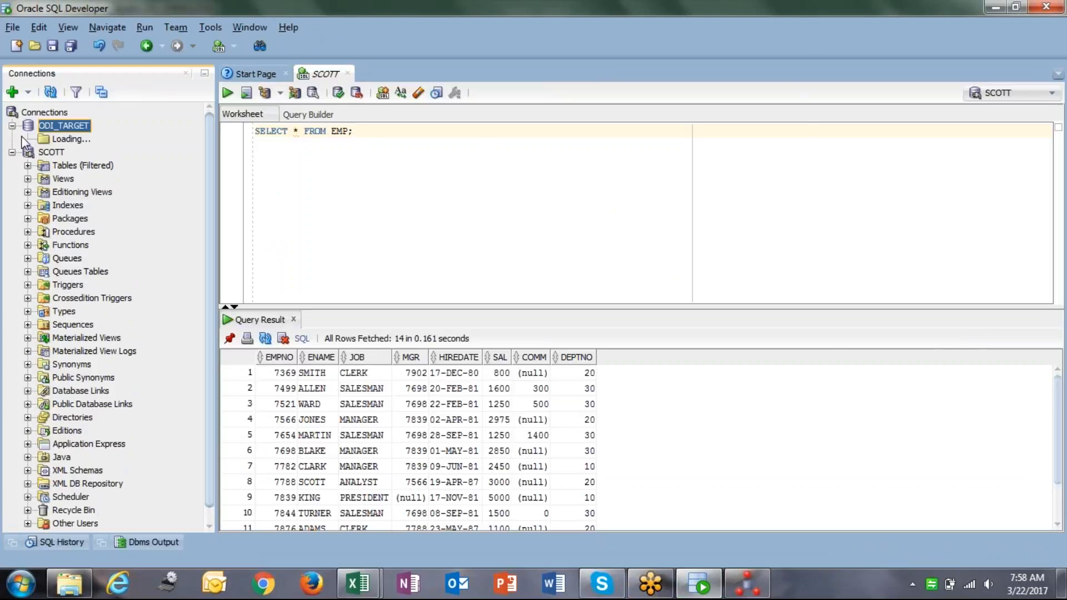
type("oracle")
key("Return")
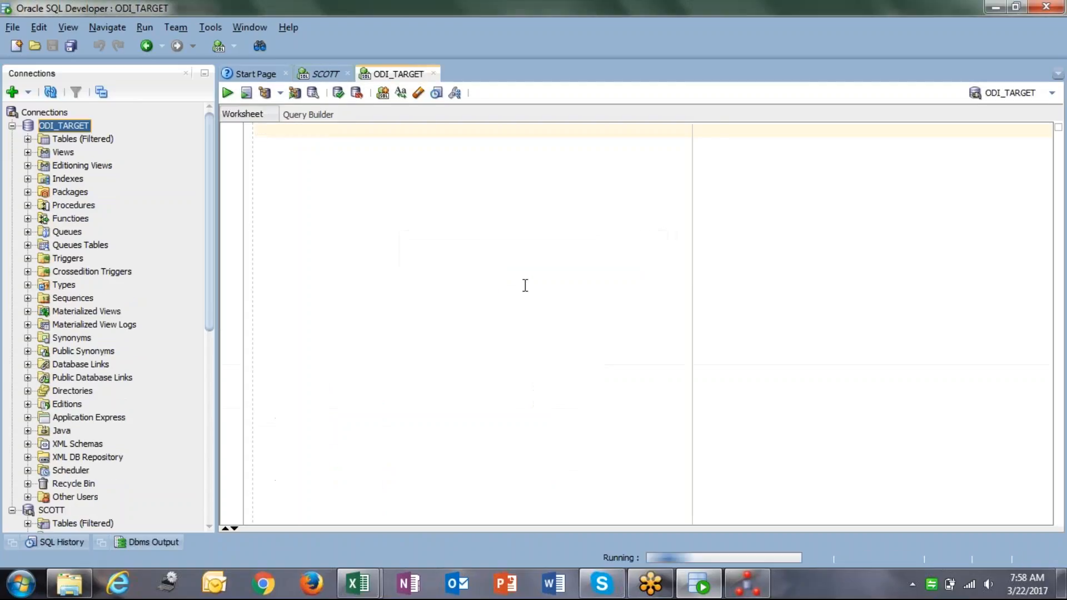
type("select * from emp_j")
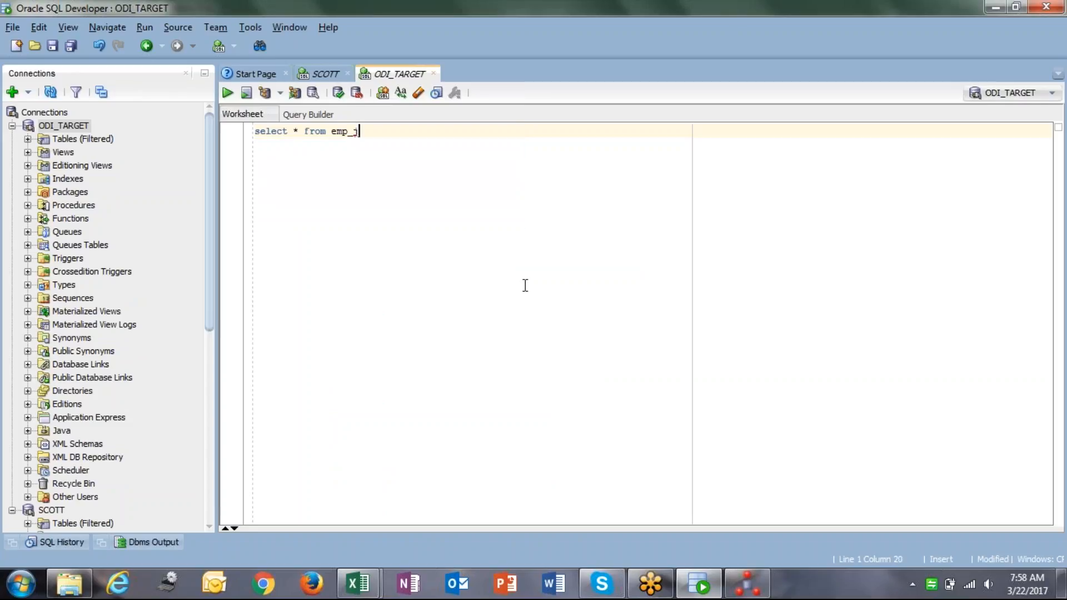
key("Escape")
key("Return")
left_click(376, 131)
type("oin_dept;")
key("ctrl+Return")
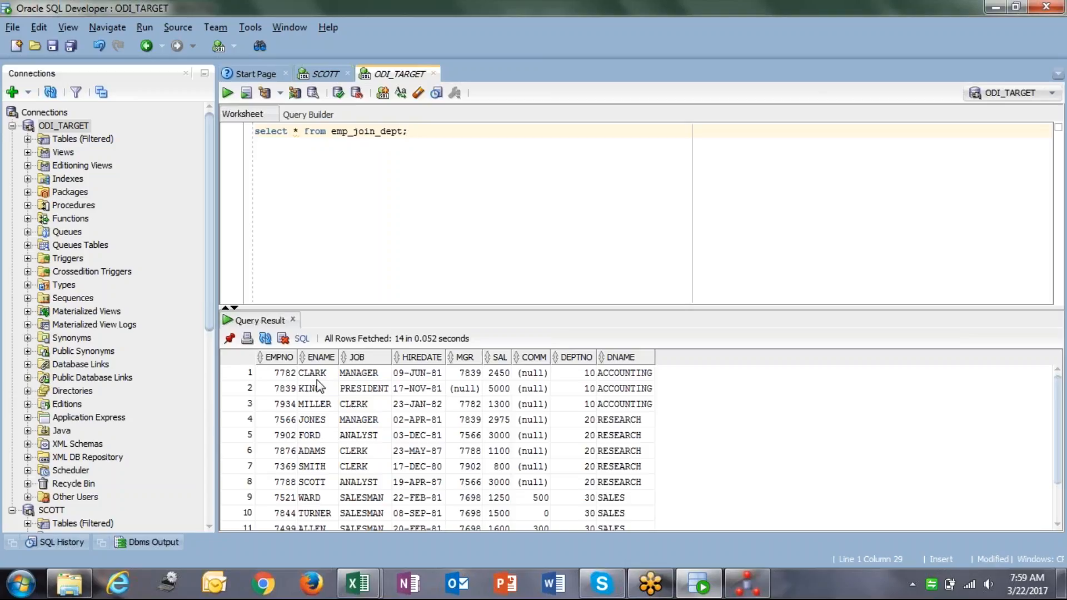
Enlarge the results and check all 14 rows show department names like ACCOUNTING and RESEARCH.
left_click(285, 375)
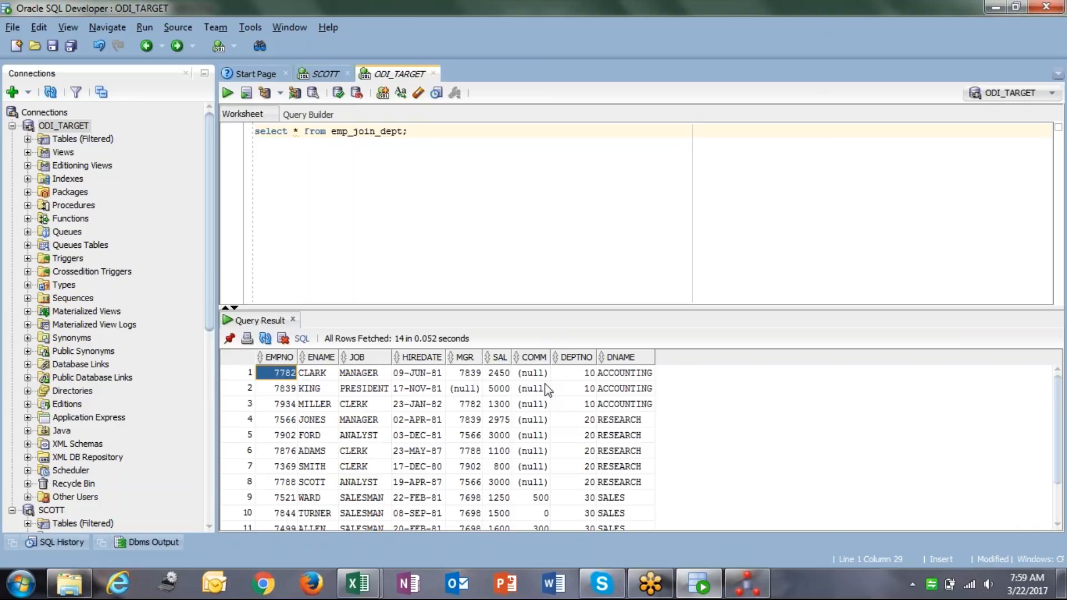
left_click(568, 374)
left_click(647, 373)
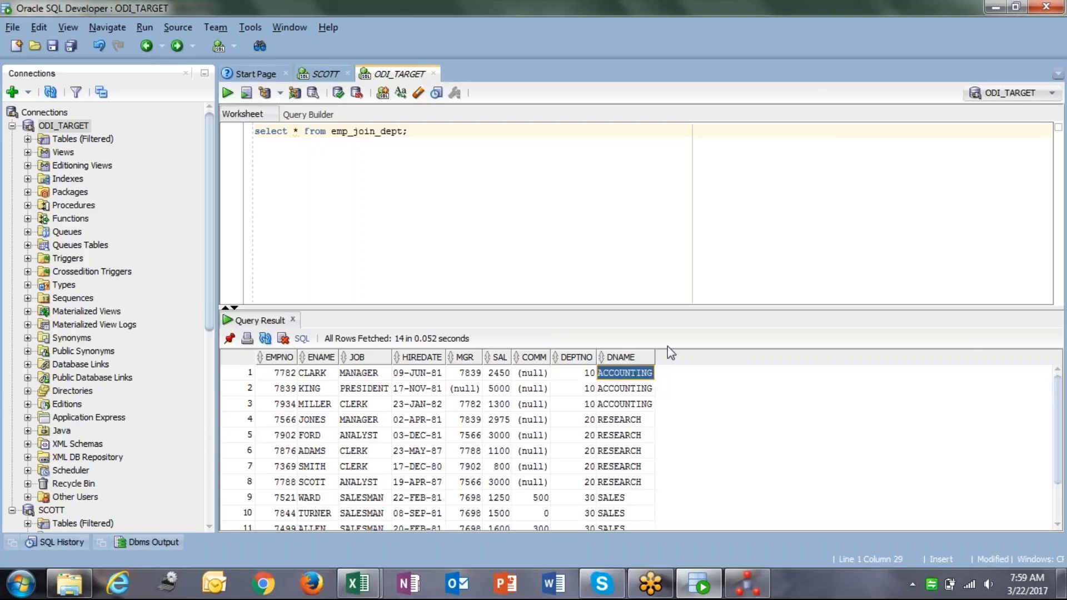
left_click_drag(706, 309, 710, 215)
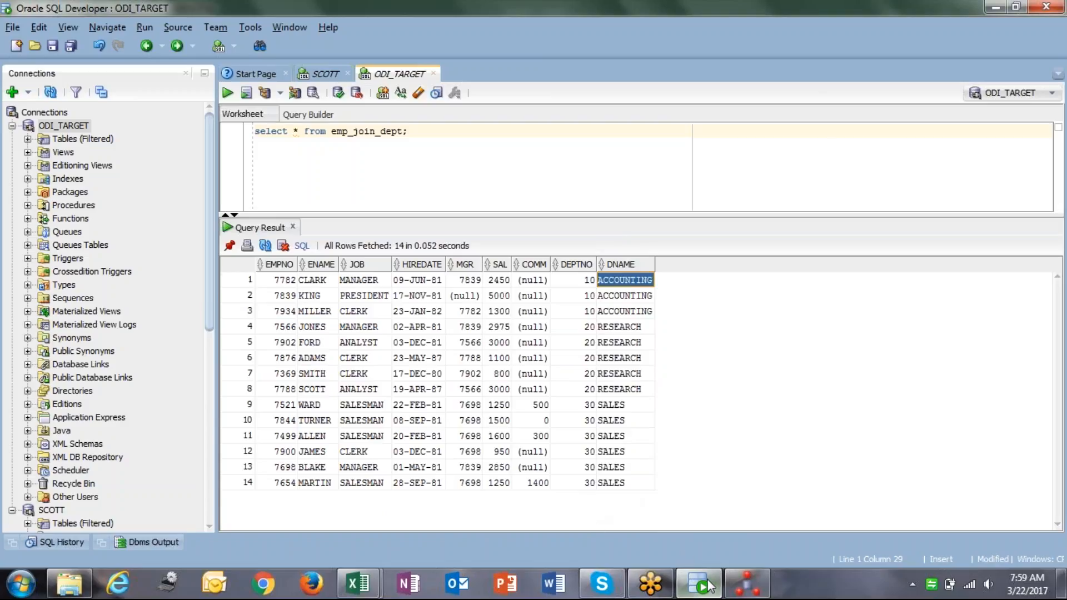
left_click(280, 279)
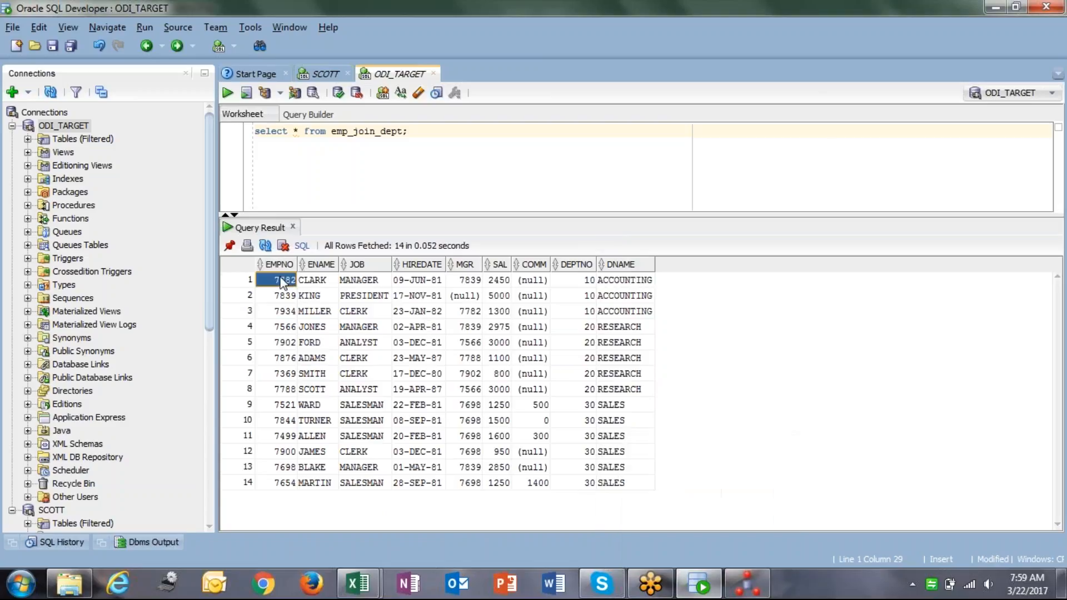
left_click(633, 488, "shift")
left_click(277, 281)
left_click(617, 484, "shift")
left_click(602, 389)
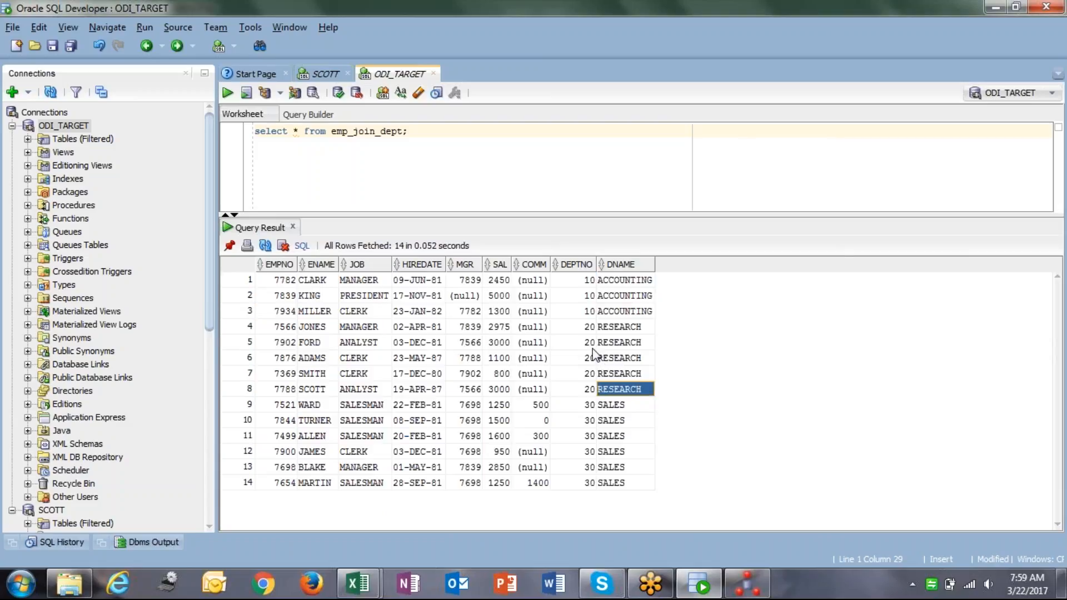
left_click(645, 282)
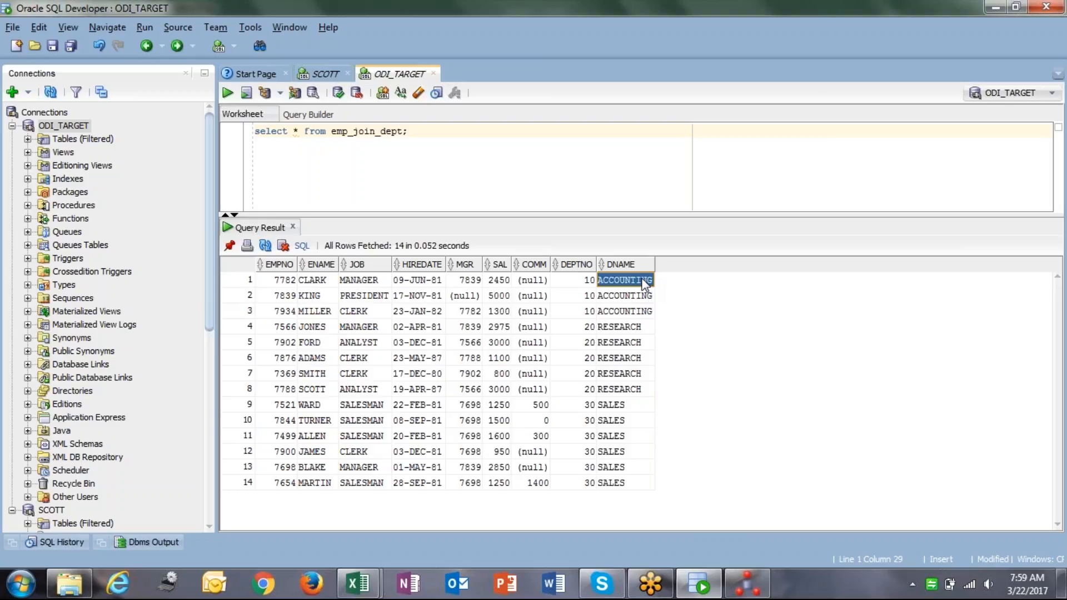
left_click(744, 592)
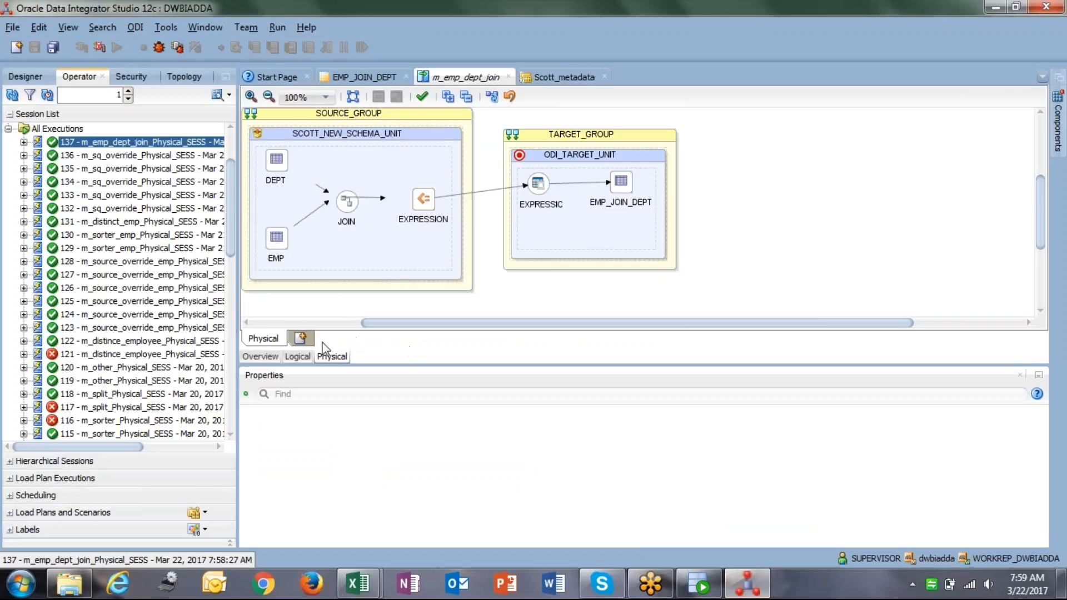
Set the JOIN component's join type to Right Outer Join on the DEPT side.
left_click(305, 357)
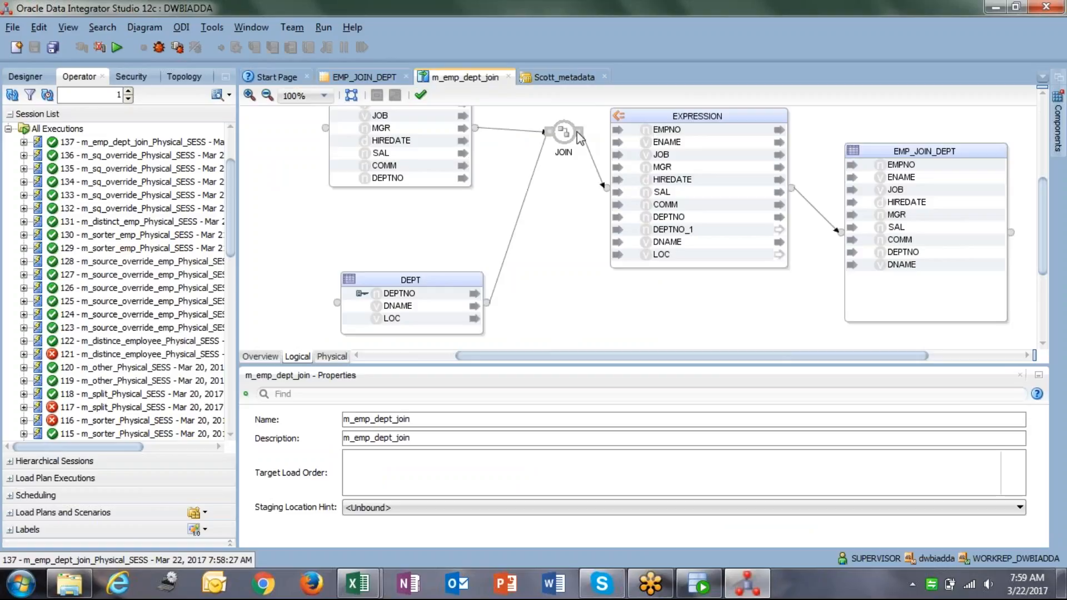
left_click(559, 138)
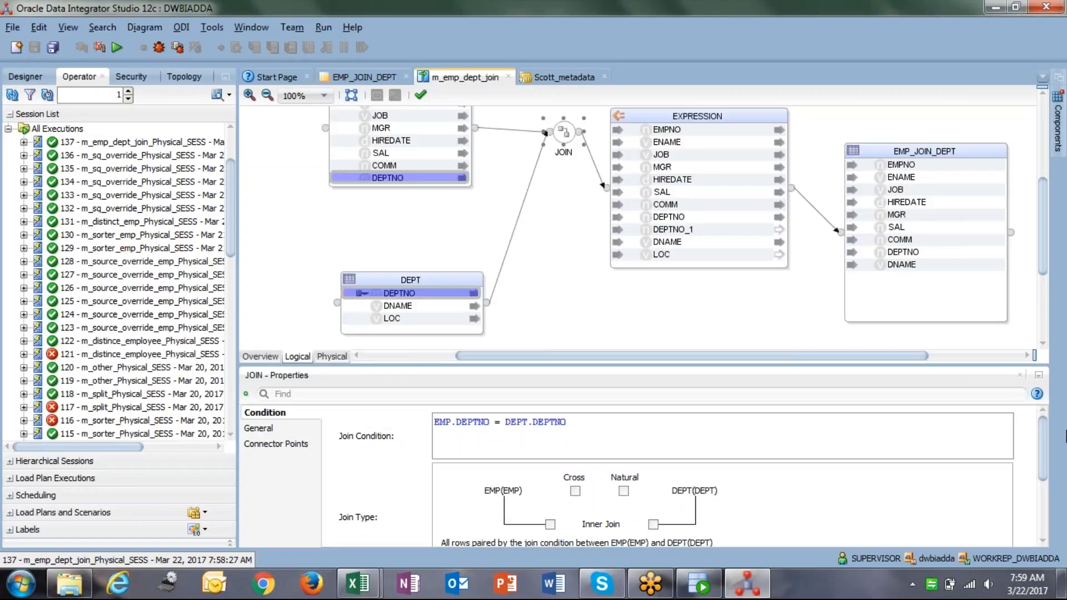
left_click_drag(1042, 437, 1044, 463)
left_click(550, 470)
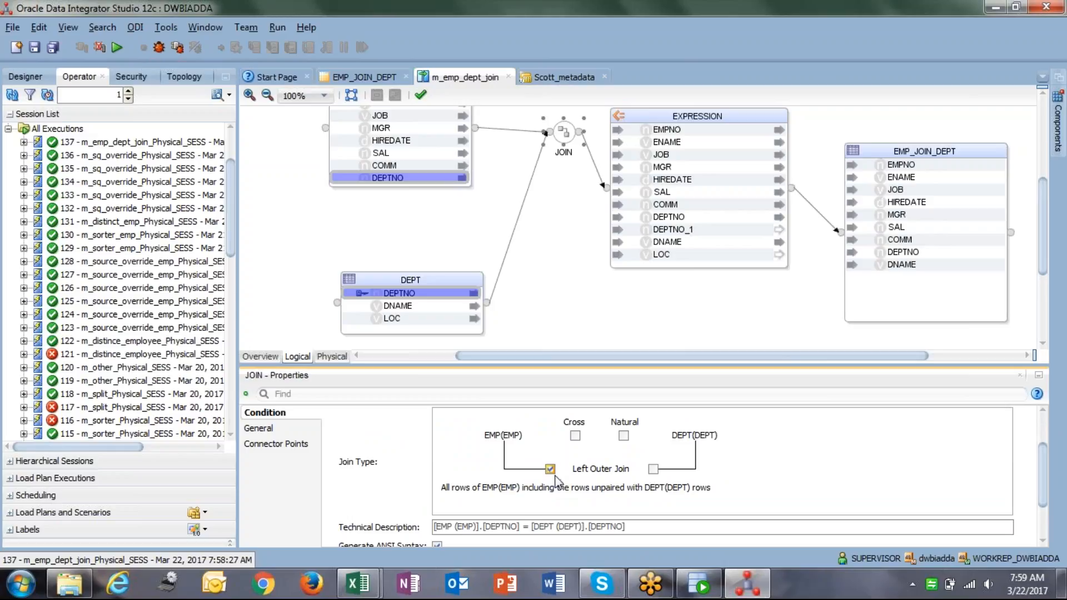
left_click(551, 469)
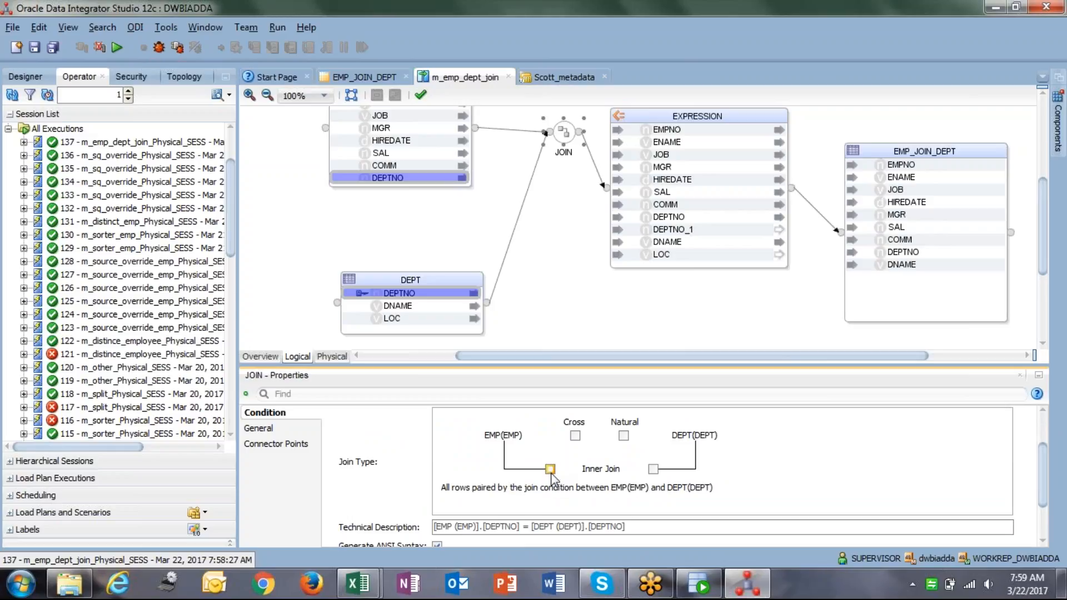
left_click(653, 469)
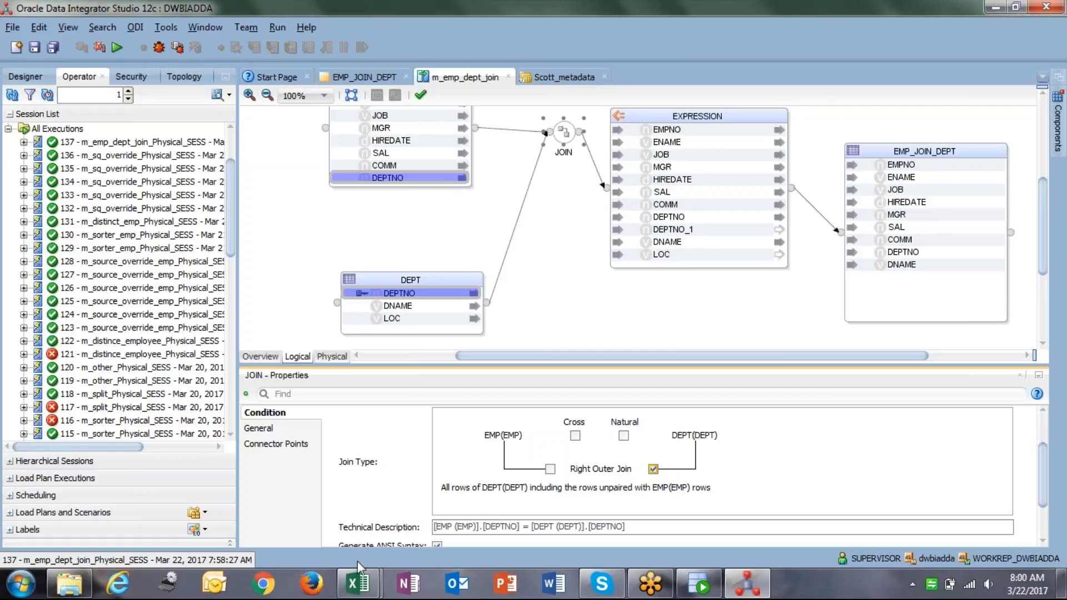
left_click(706, 588)
Run select * from dept; in the SCOTT worksheet and select its four department rows.
left_click(322, 74)
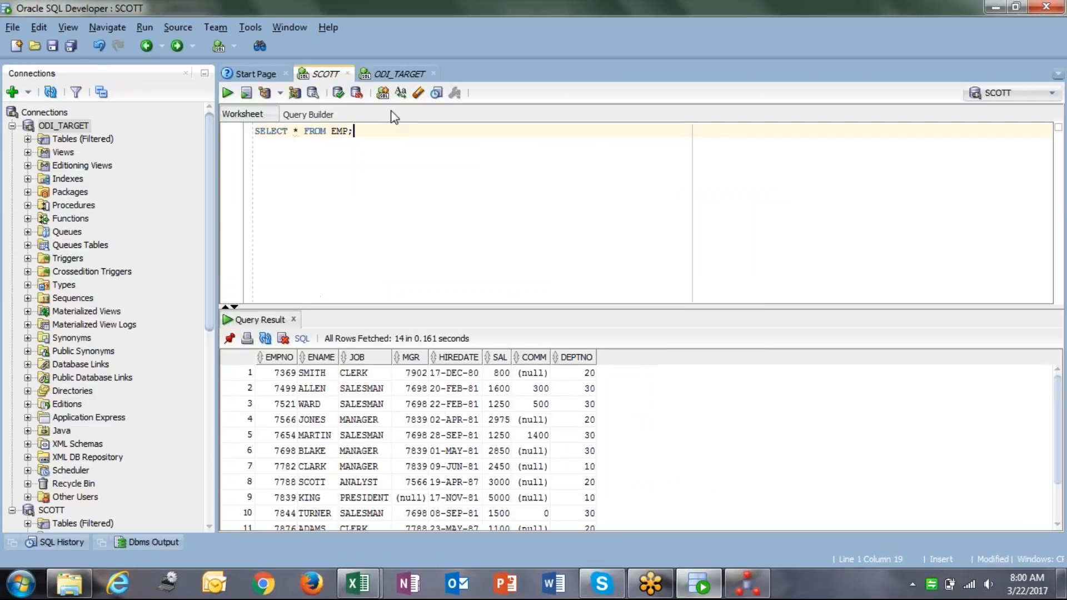
key("Return")
type("selet")
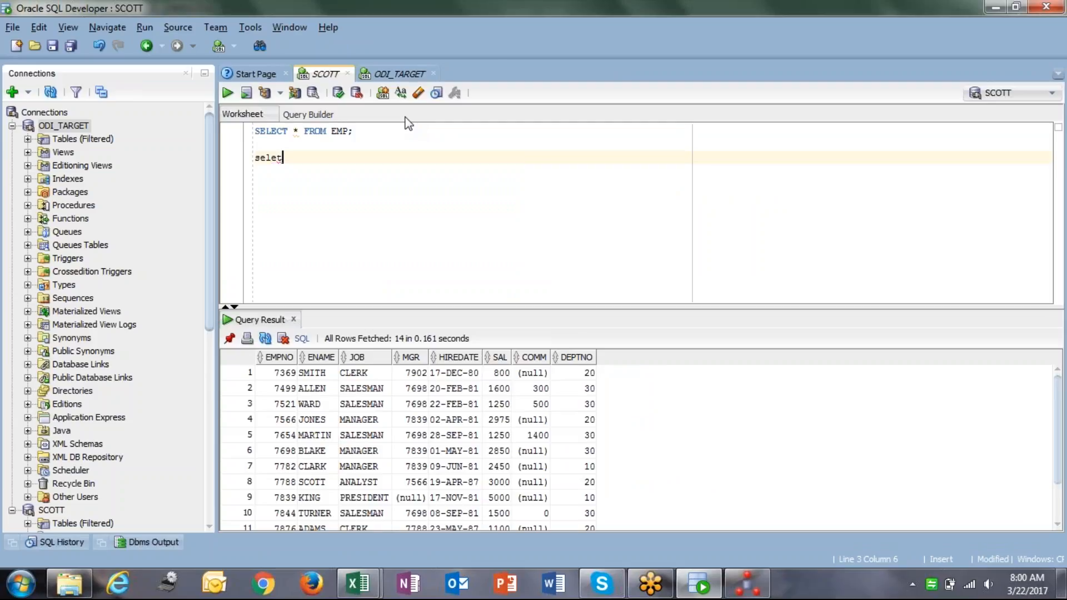
key("BackSpace")
type("ct * from dept;")
key("ctrl+Return")
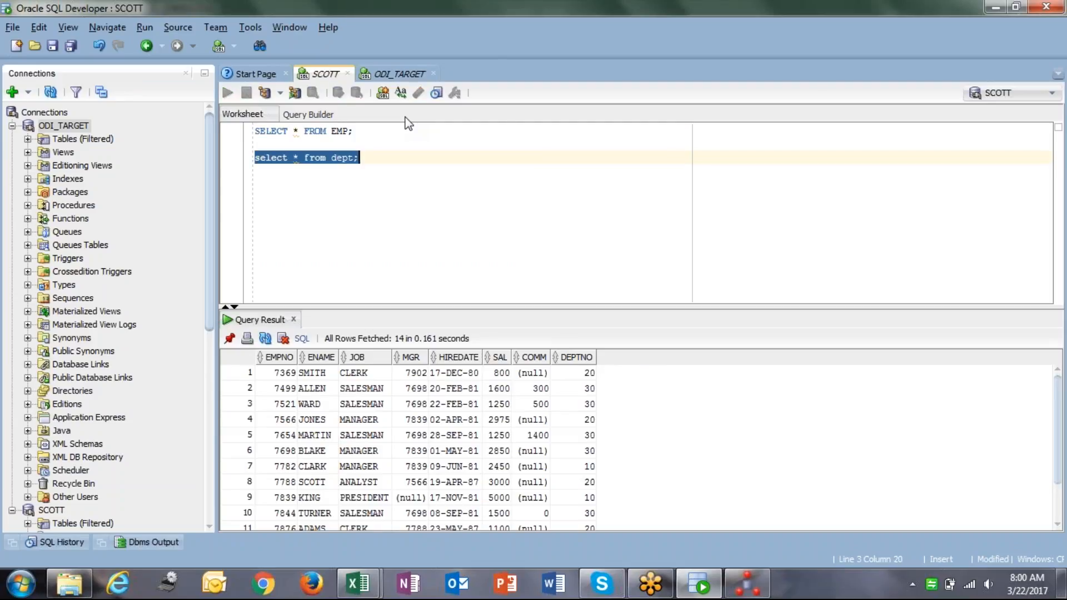
left_click(292, 379)
left_click(391, 423, "shift")
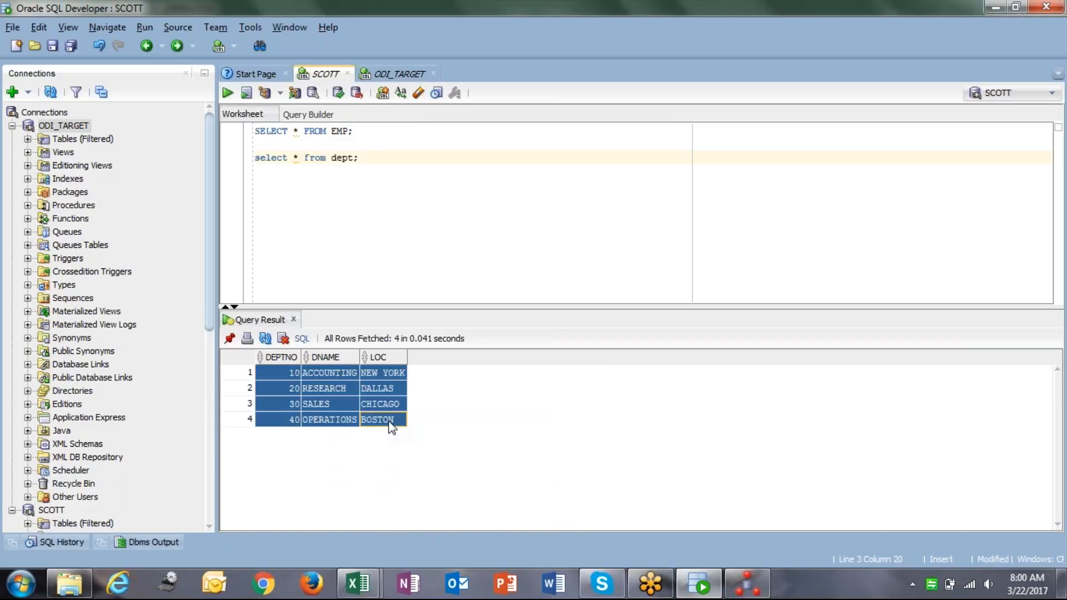
key("alt+Tab")
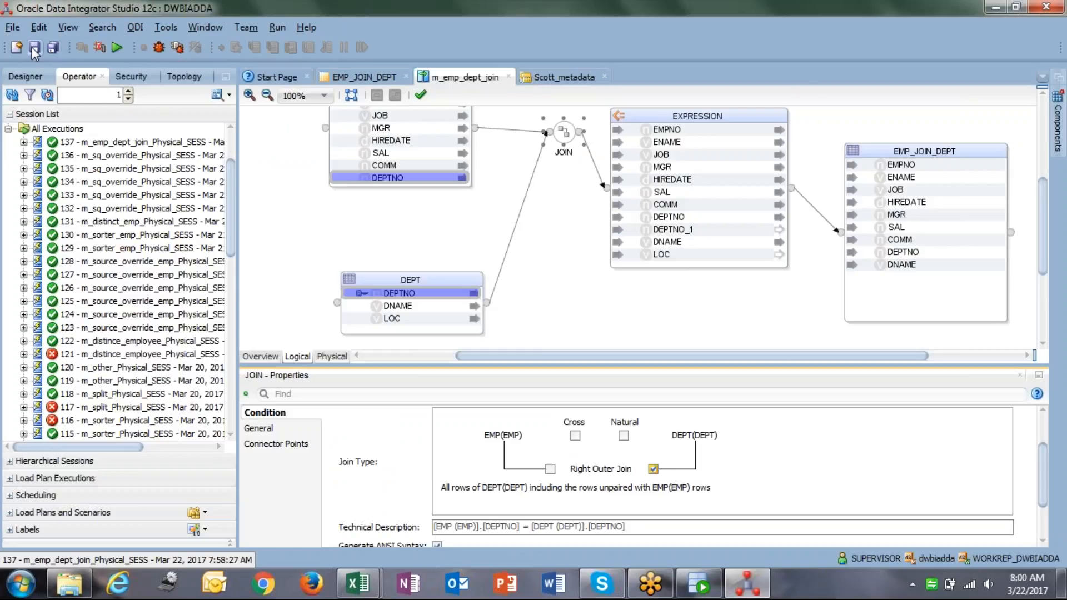
Set the target IKM option TRUNCATE_TARGET_TABLE to True in the physical design.
left_click(331, 357)
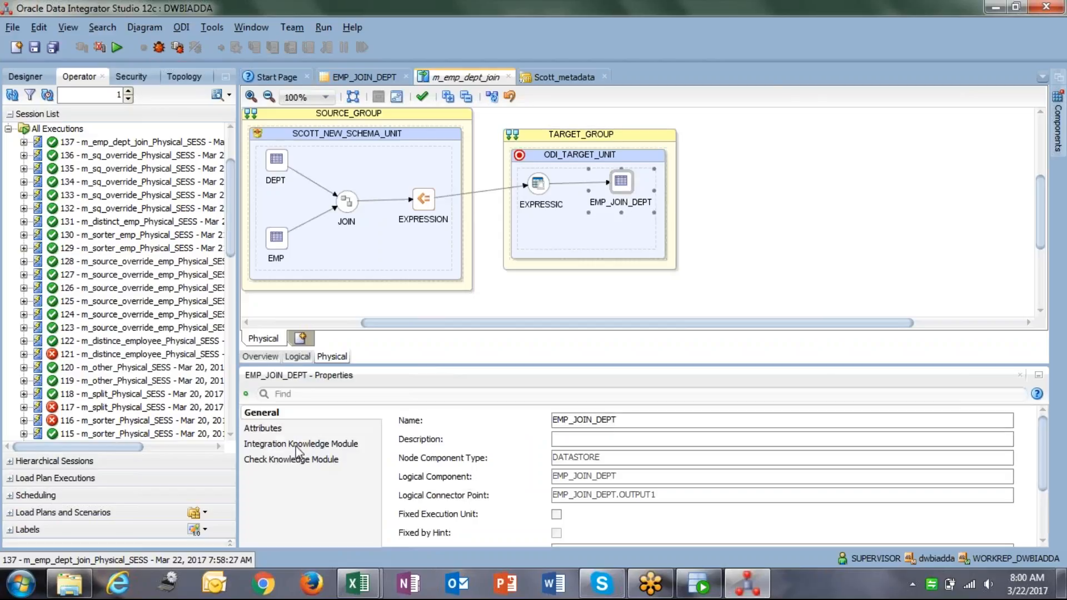
left_click(312, 444)
left_click_drag(1043, 456, 1044, 507)
left_click(783, 477)
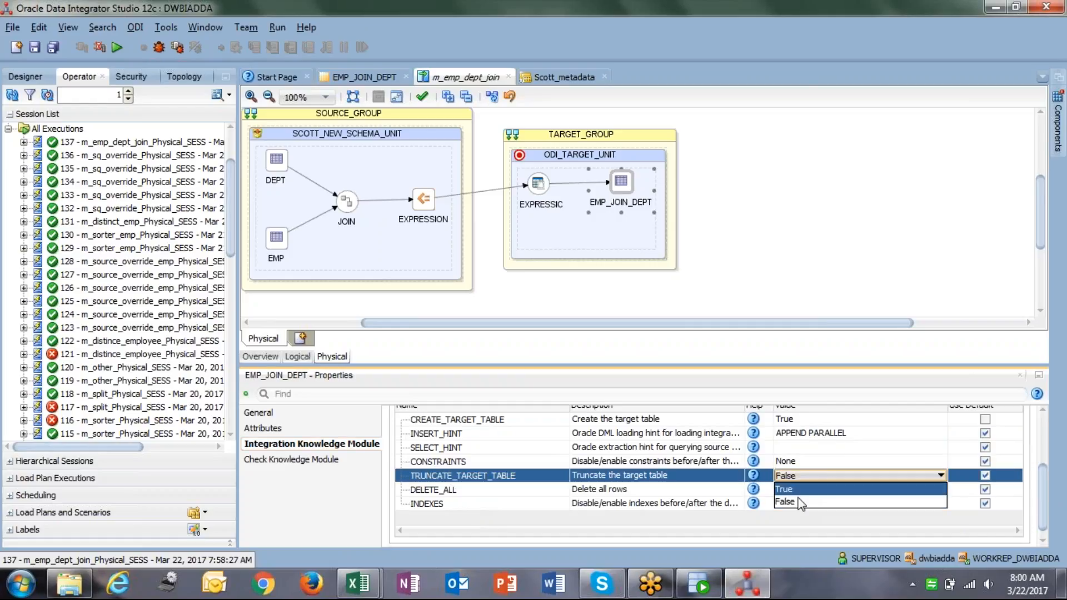
left_click(784, 489)
left_click(700, 246)
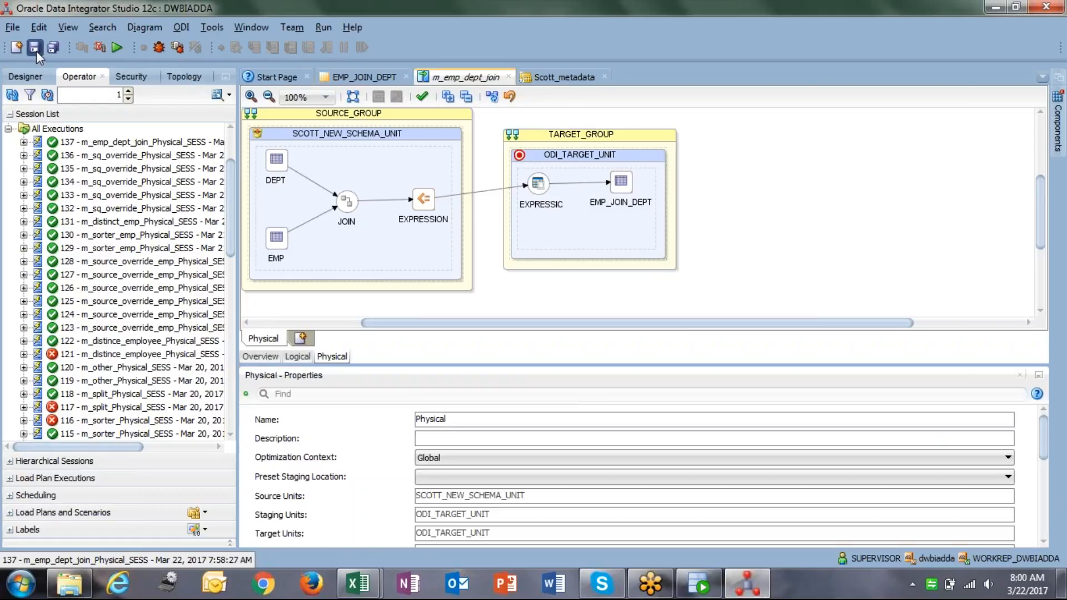
Run m_emp_dept_join with Global context and select the new session 138.
left_click(118, 48)
left_click(558, 351)
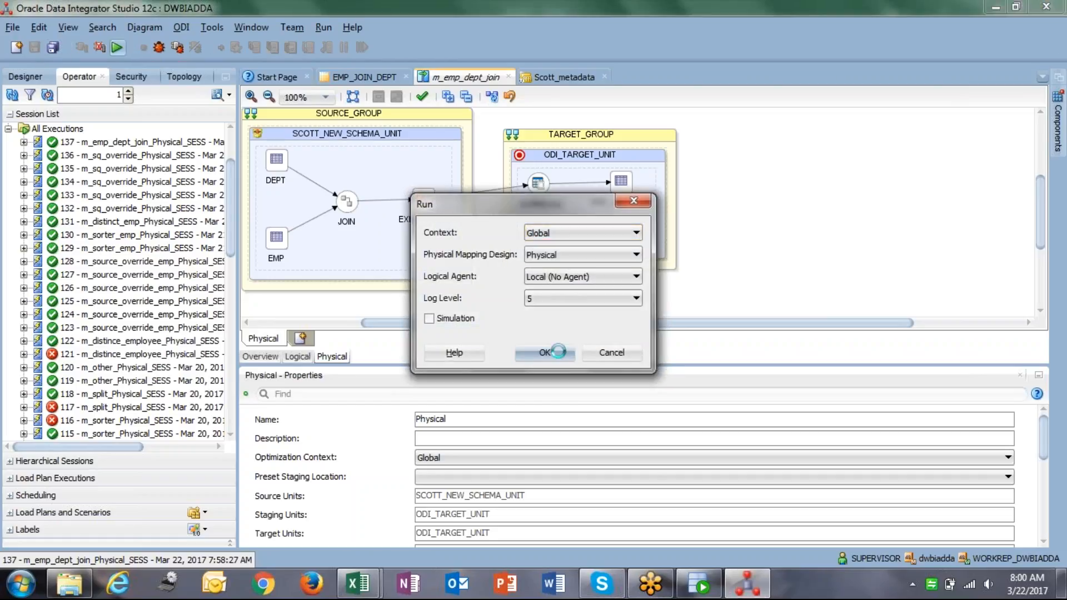
left_click(645, 313)
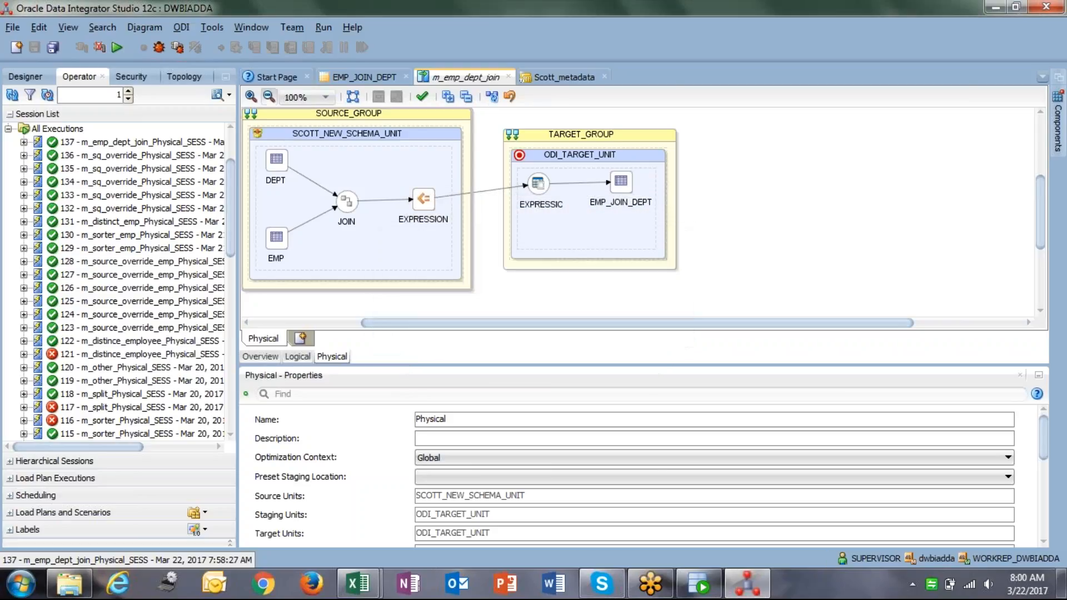
left_click(13, 95)
left_click(109, 143)
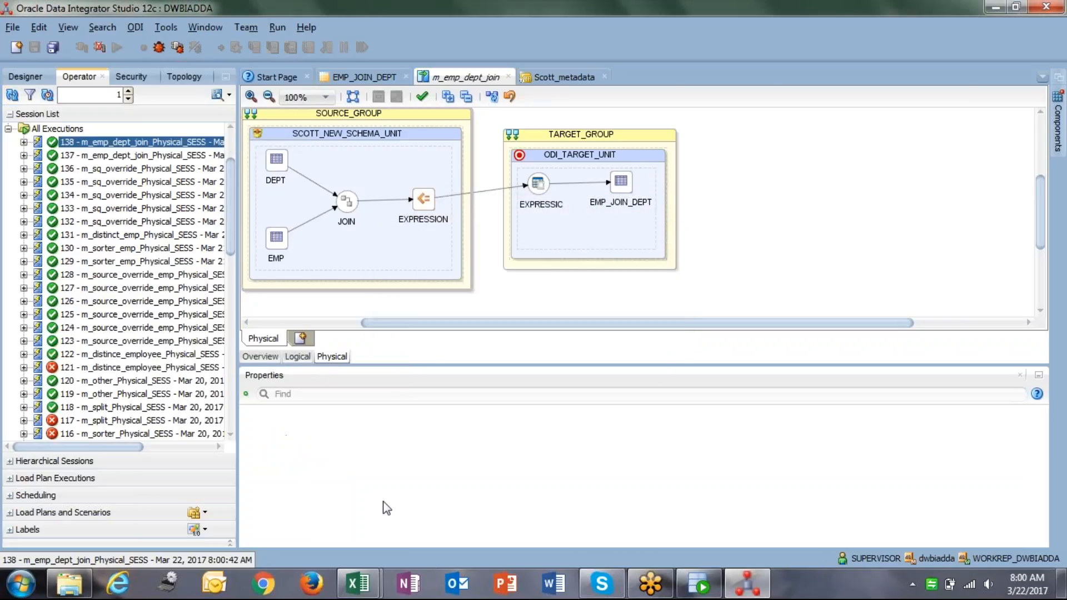
Rerun the emp_join_dept query in the ODI_TARGET worksheet.
left_click(698, 584)
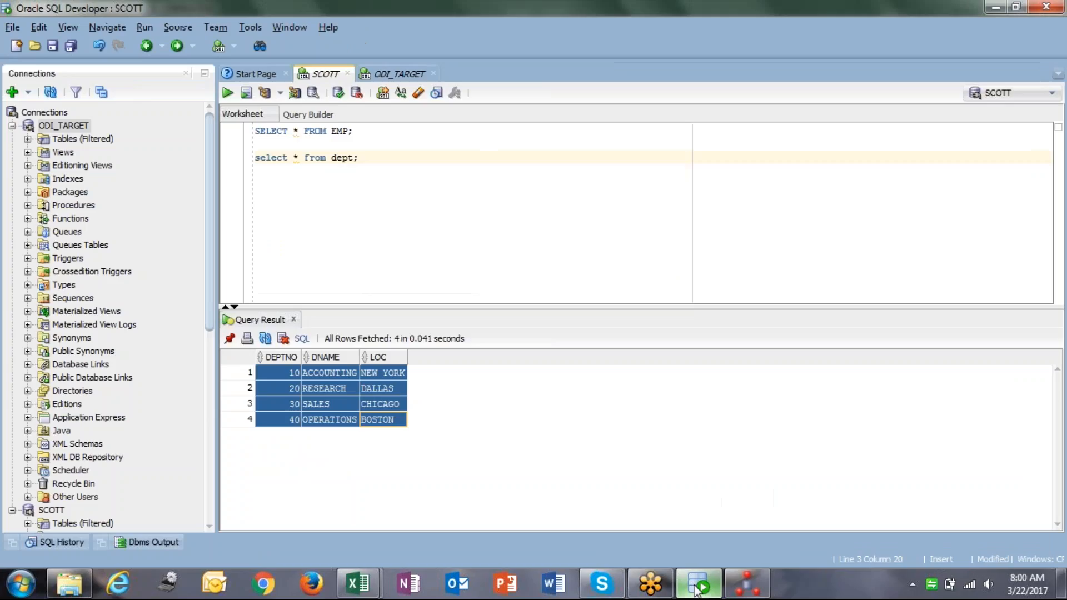
left_click(320, 158)
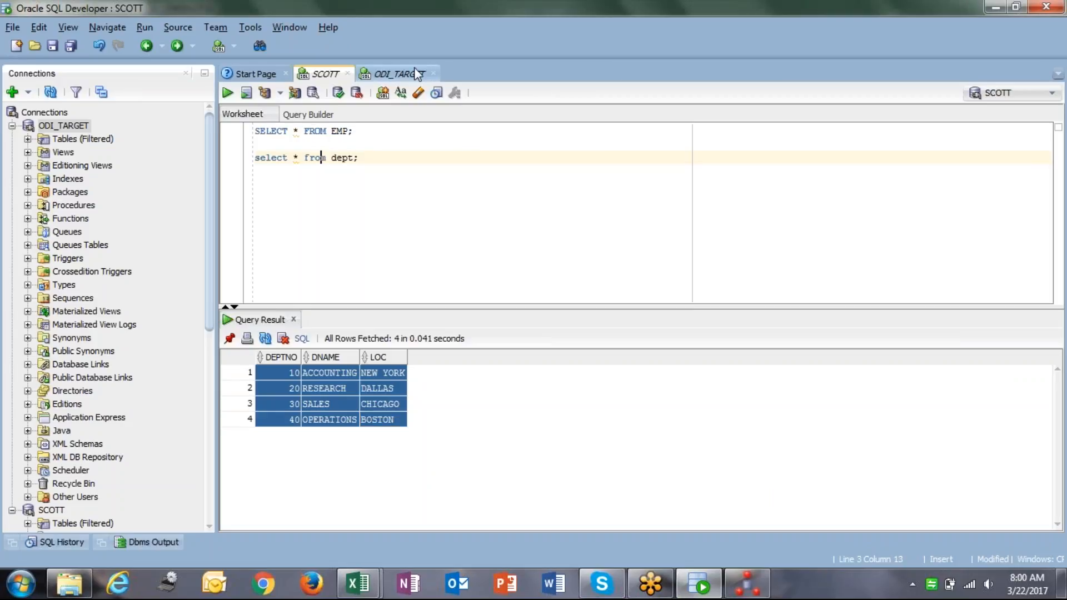
left_click(400, 74)
left_click(332, 131)
key("ctrl+Return")
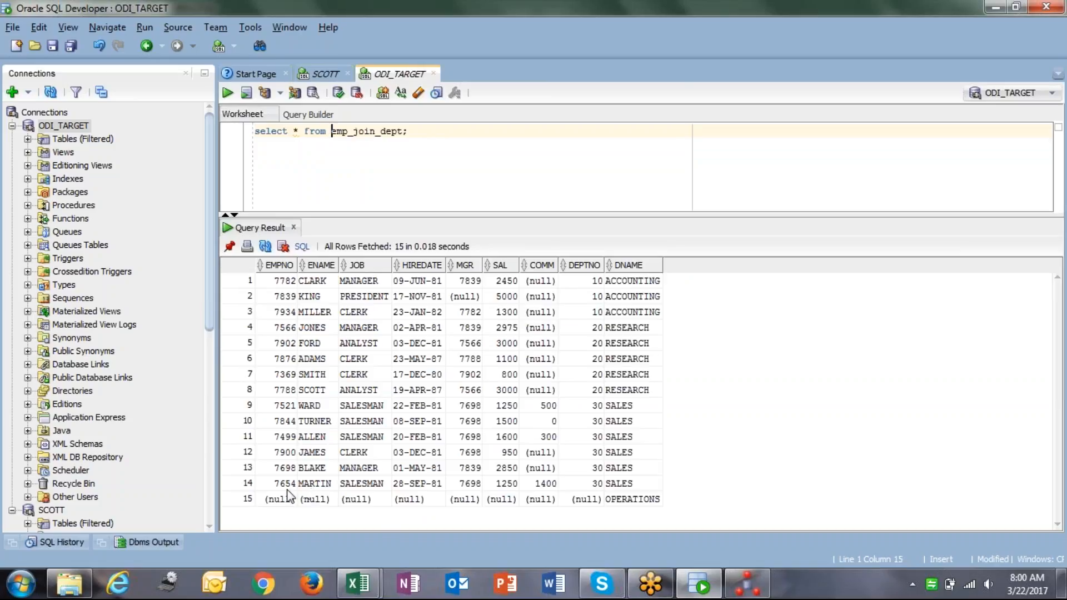
Compare matched rows 1–14 with row 15, the OPERATIONS department with null employee columns.
left_click(278, 500)
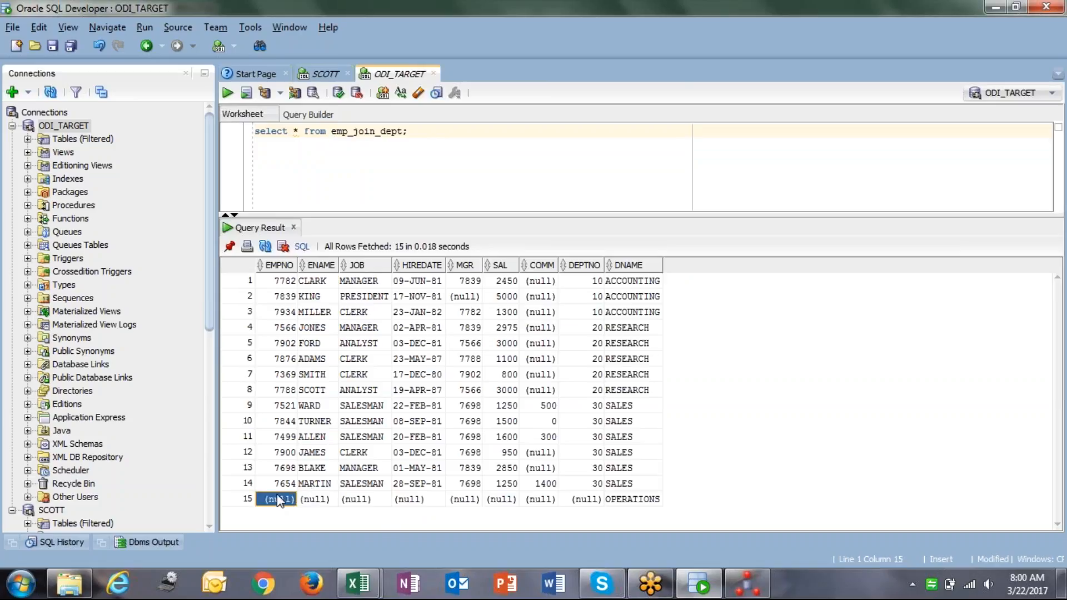
left_click(640, 500, "shift")
left_click(639, 498)
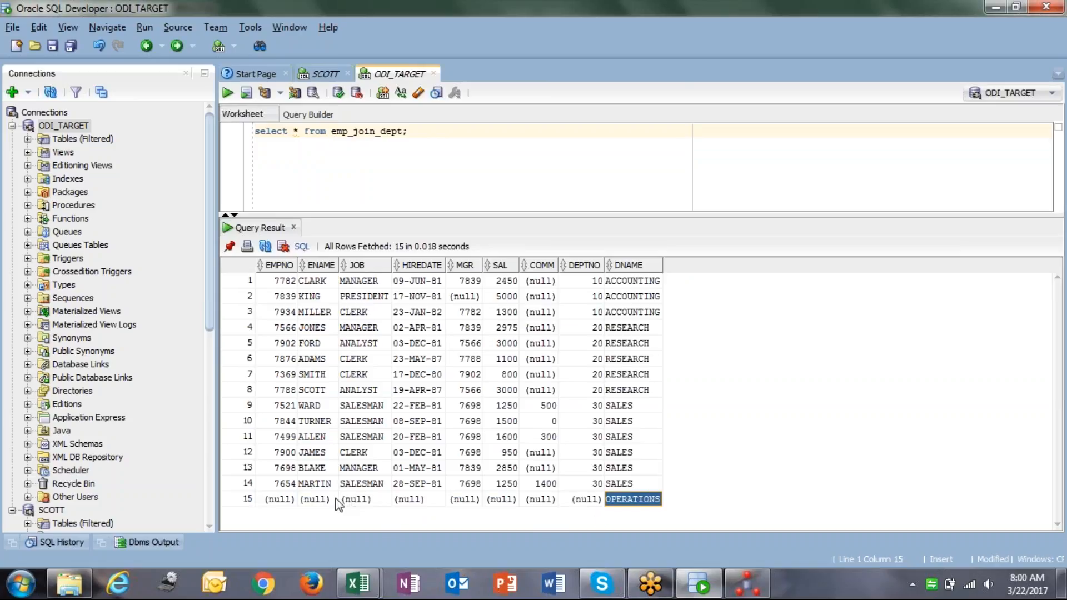
left_click(293, 500)
left_click(571, 503, "shift")
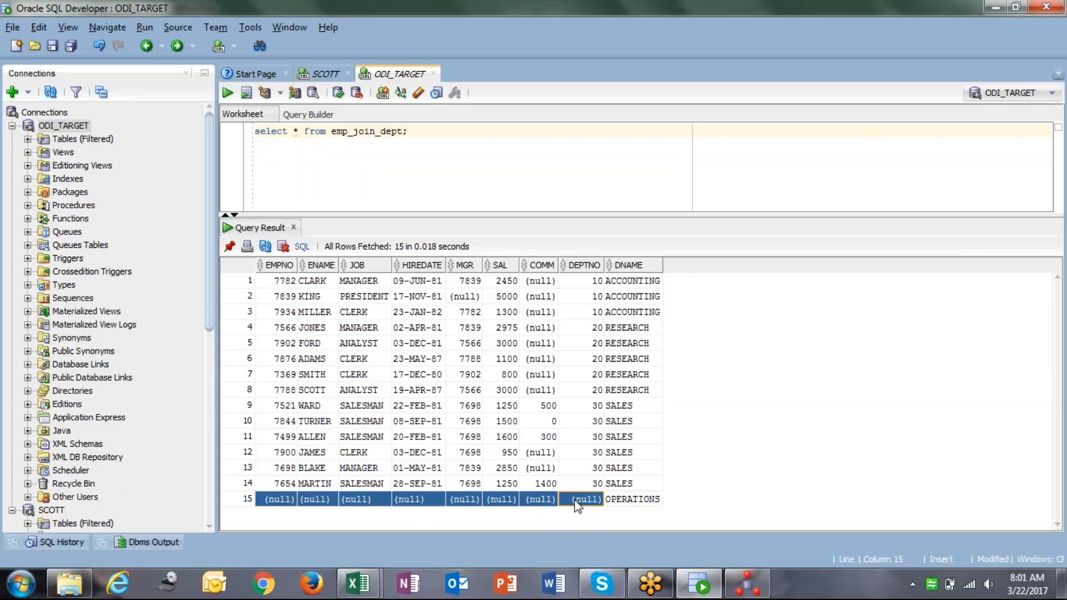
left_click(276, 281)
left_click(628, 484, "shift")
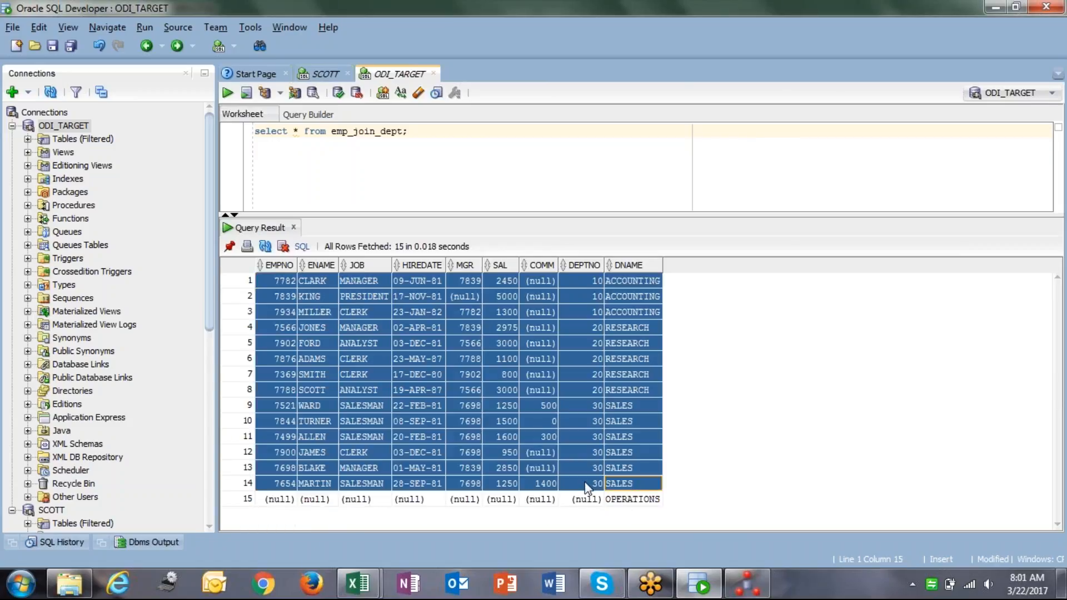
left_click(283, 503)
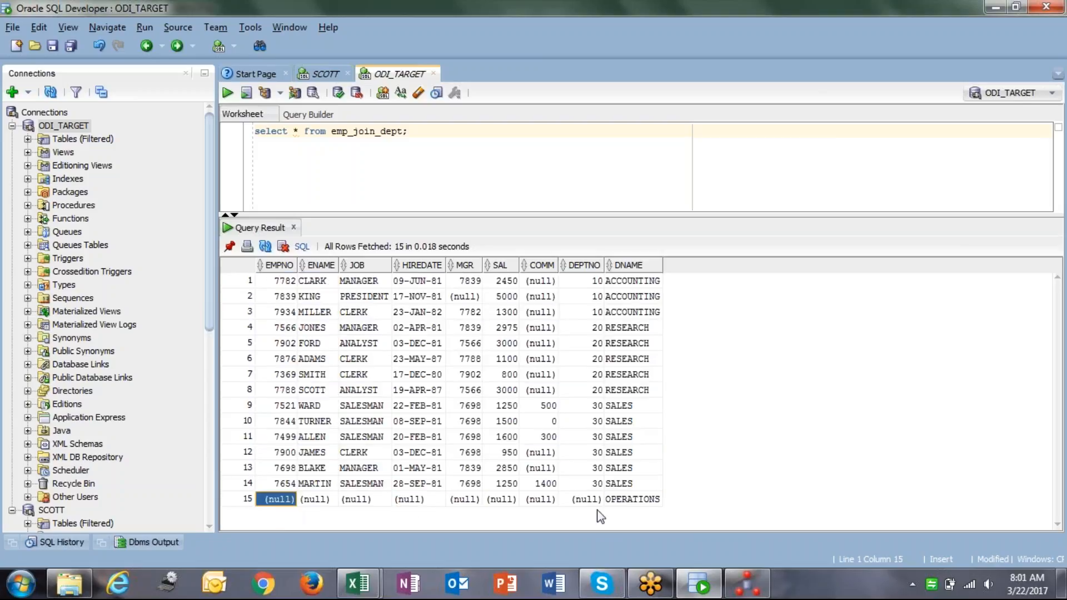
left_click(632, 503, "shift")
In the logical mapping, clear both outer-join options on the EMP–DEPT JOIN, leaving an inner join.
left_click(746, 583)
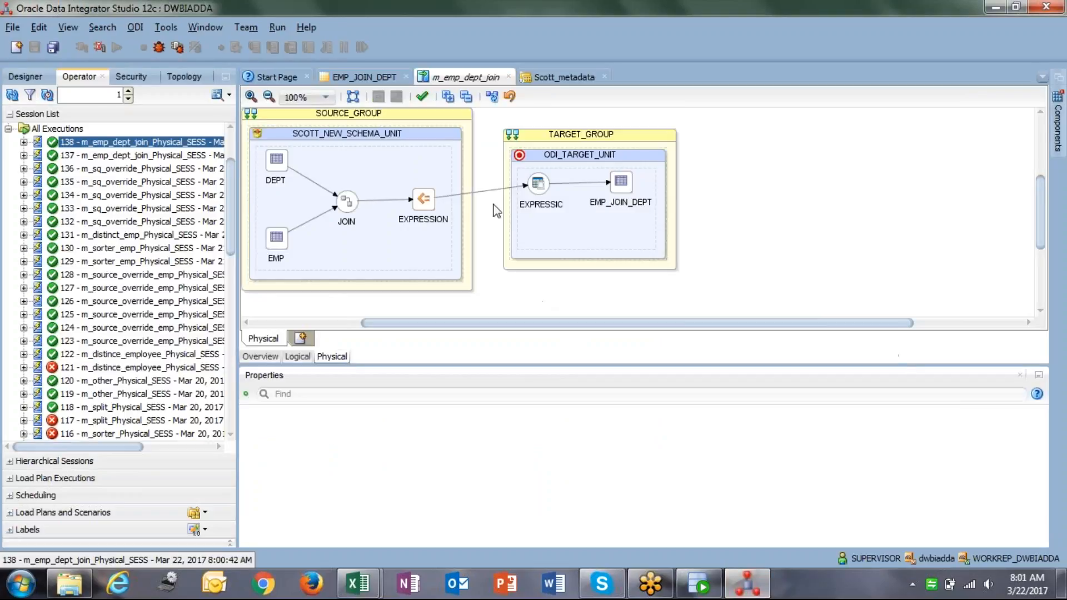
left_click(298, 357)
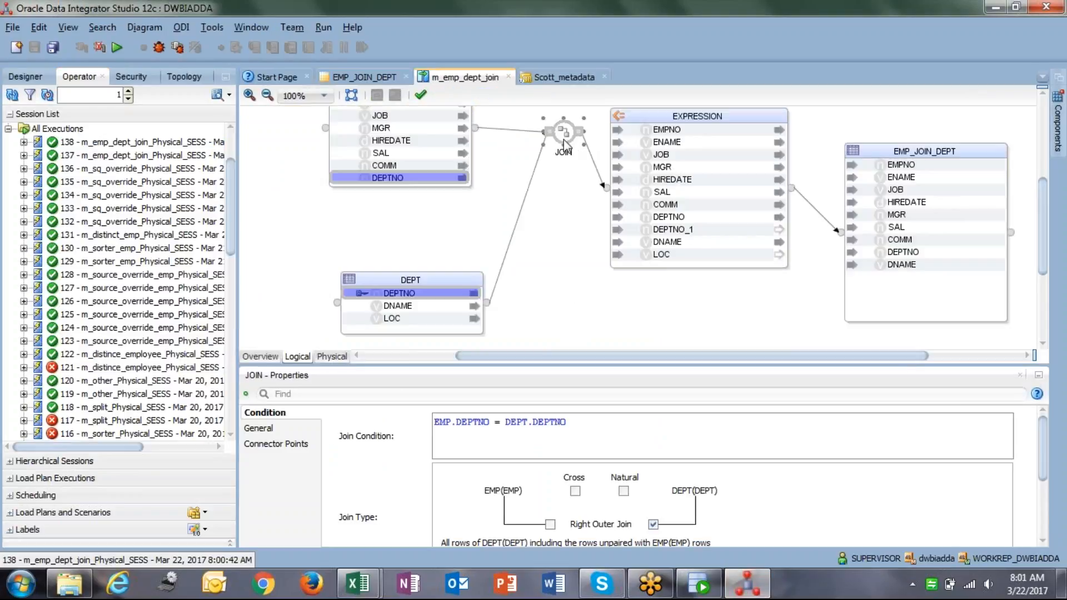
left_click(551, 524)
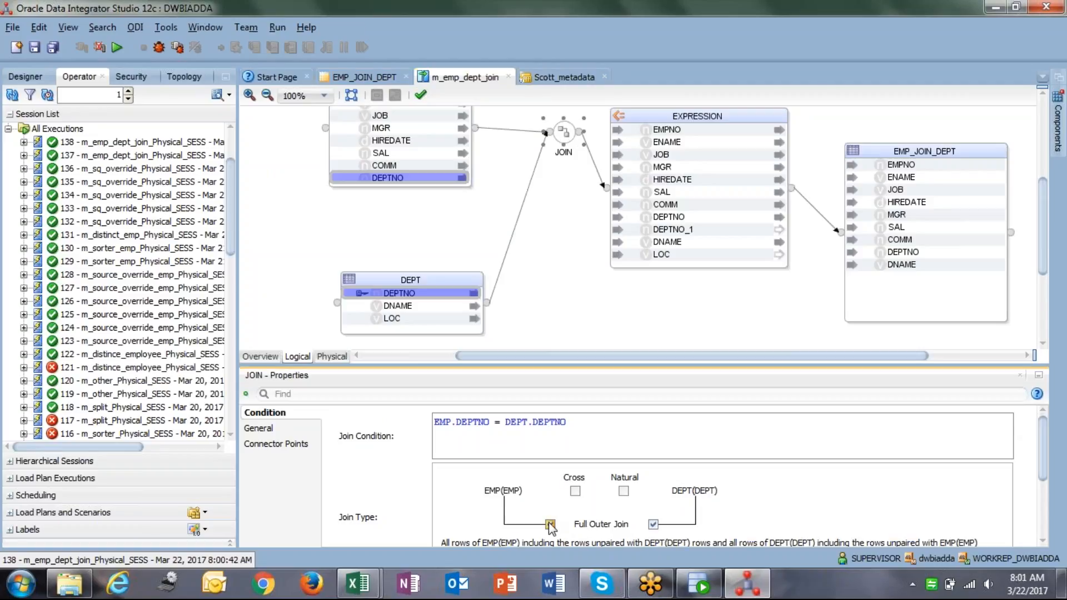
left_click(550, 524)
left_click(654, 524)
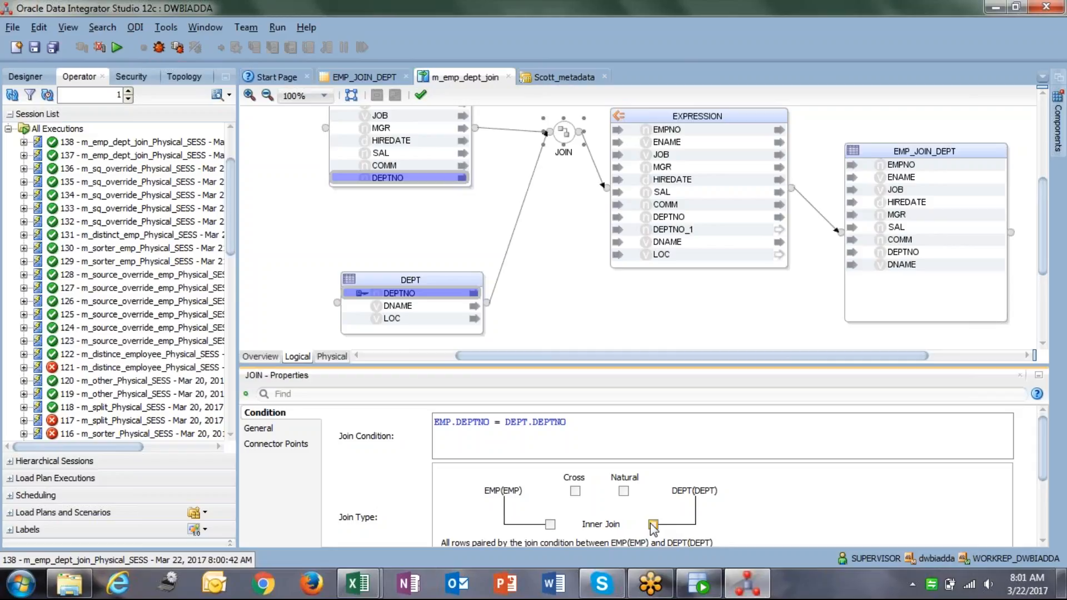
Make the JOIN a natural join after briefly trying and undoing a cross join.
left_click(624, 491)
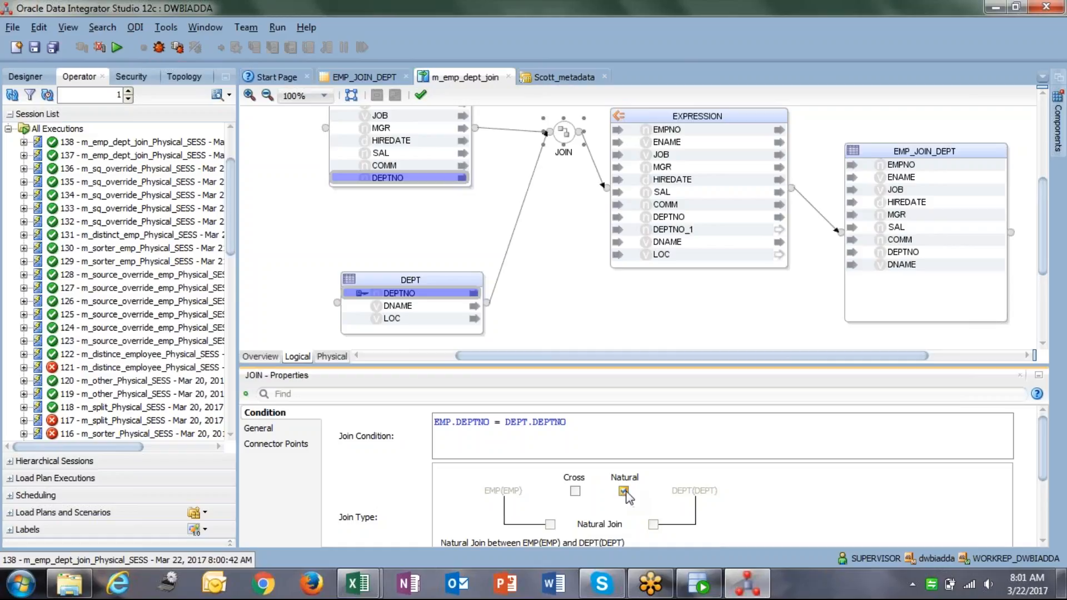
left_click(576, 492)
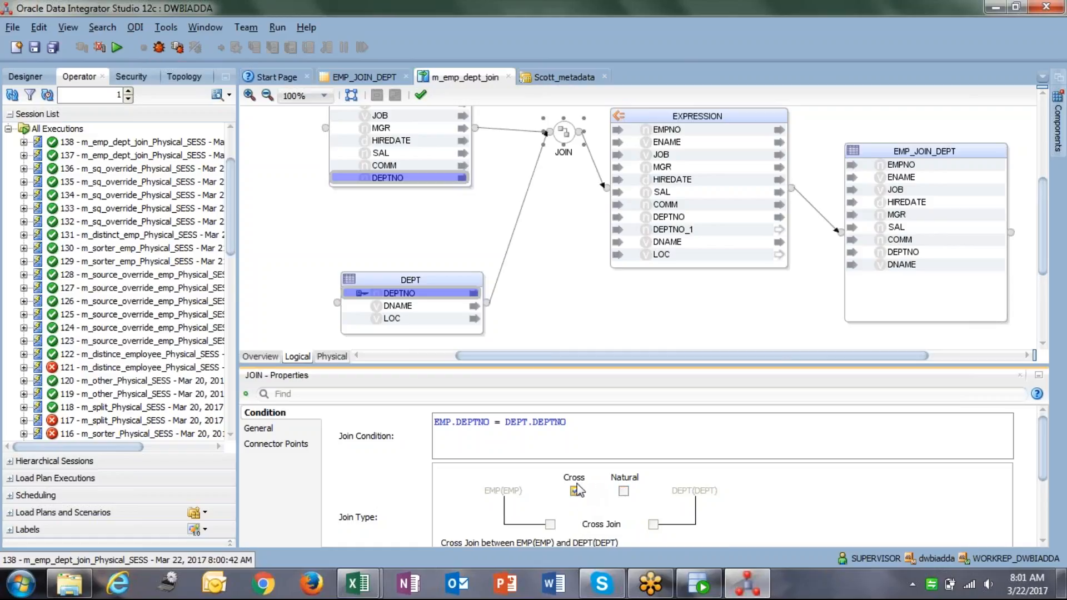
left_click(576, 491)
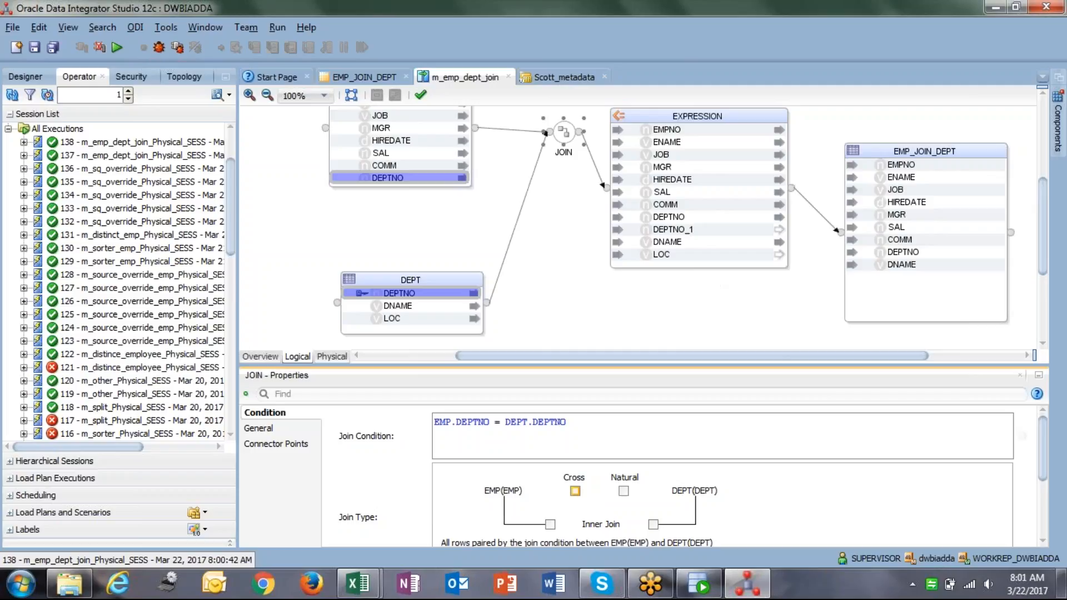
left_click_drag(814, 364, 811, 289)
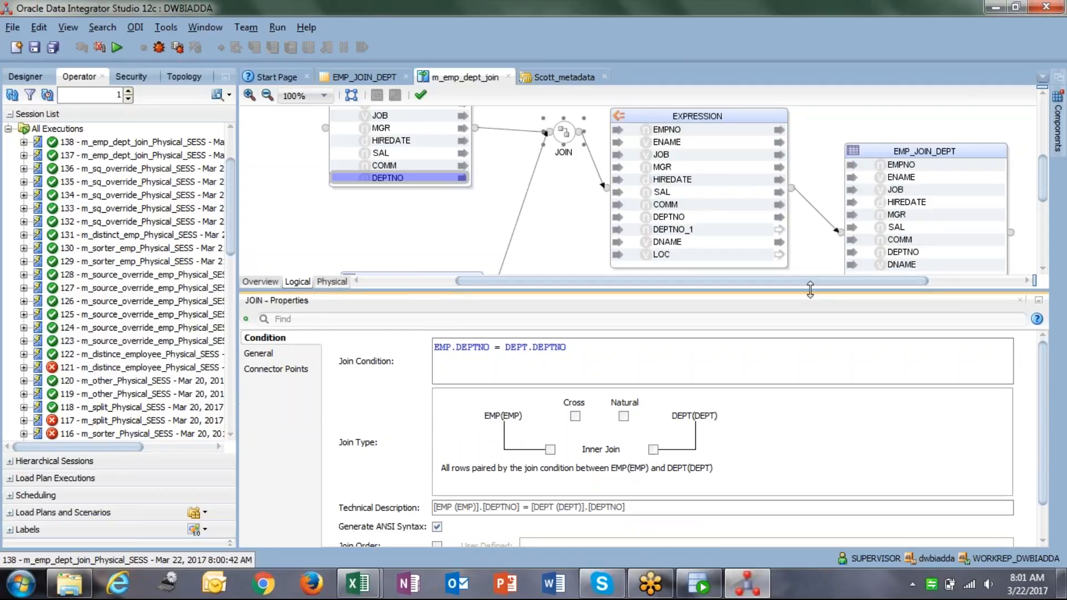
left_click(623, 416)
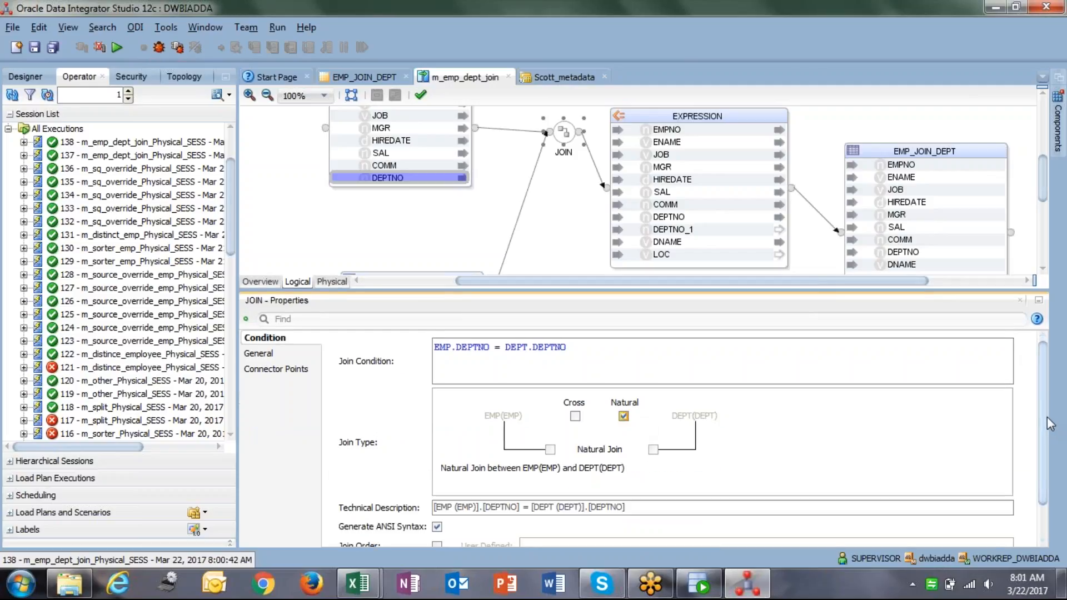
left_click_drag(1041, 414, 1043, 457)
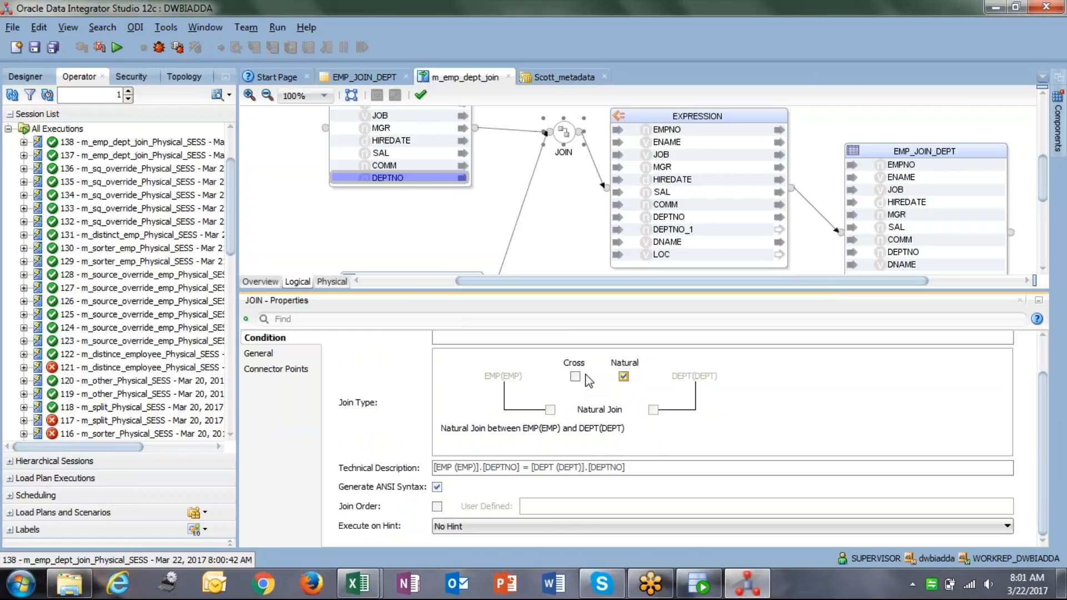
Reselect the JOIN to confirm Natural is ticked, then save m_emp_dept_join.
left_click(301, 213)
scroll(300, 209, "down", 1)
scroll(300, 209, "up", 4)
scroll(306, 217, "down", 1)
left_click(564, 179)
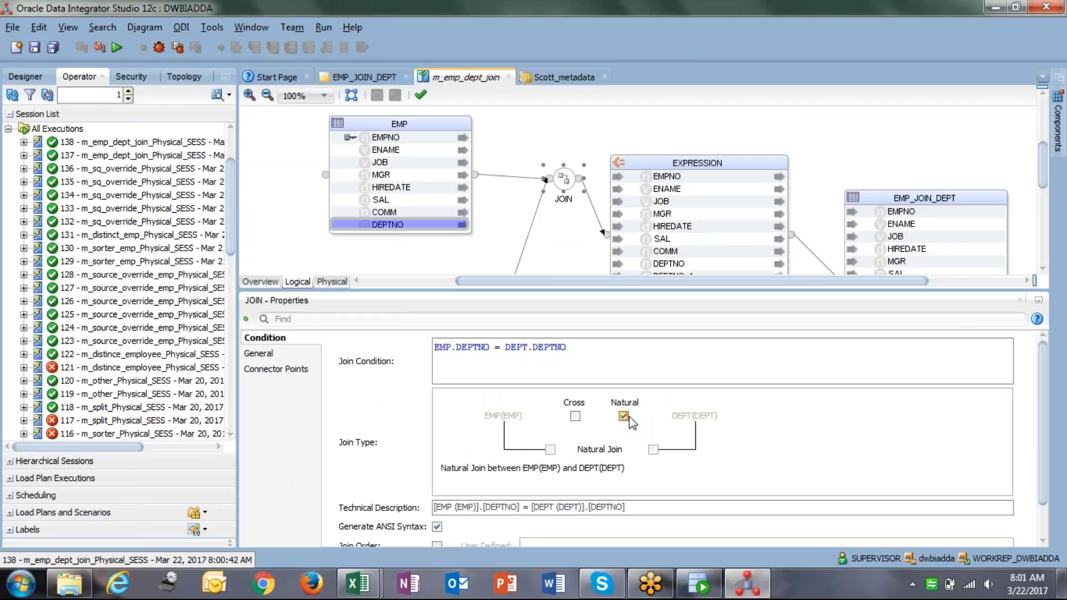
left_click(628, 417)
left_click(629, 416)
mouse_move(604, 284)
left_mouse_down()
mouse_move(530, 279)
mouse_move(593, 282)
left_mouse_up()
left_click(585, 226)
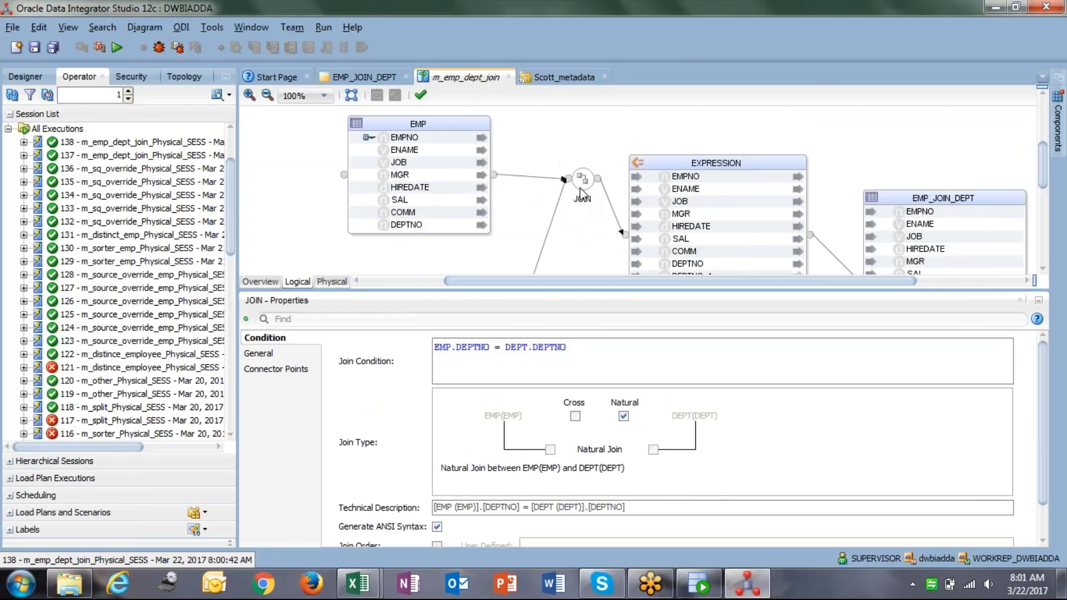
left_click(582, 180)
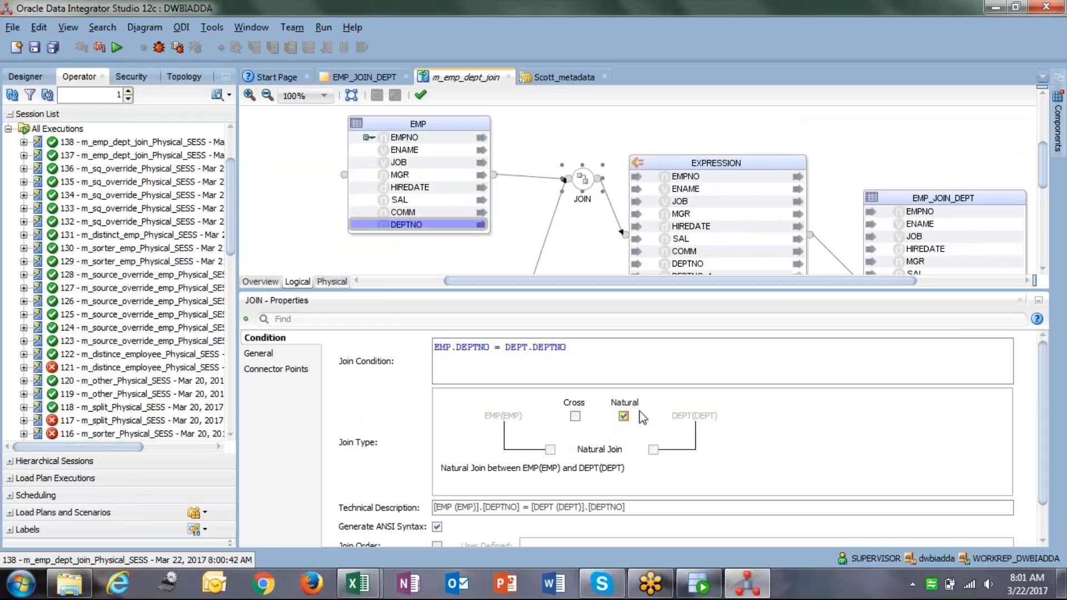
left_click(35, 48)
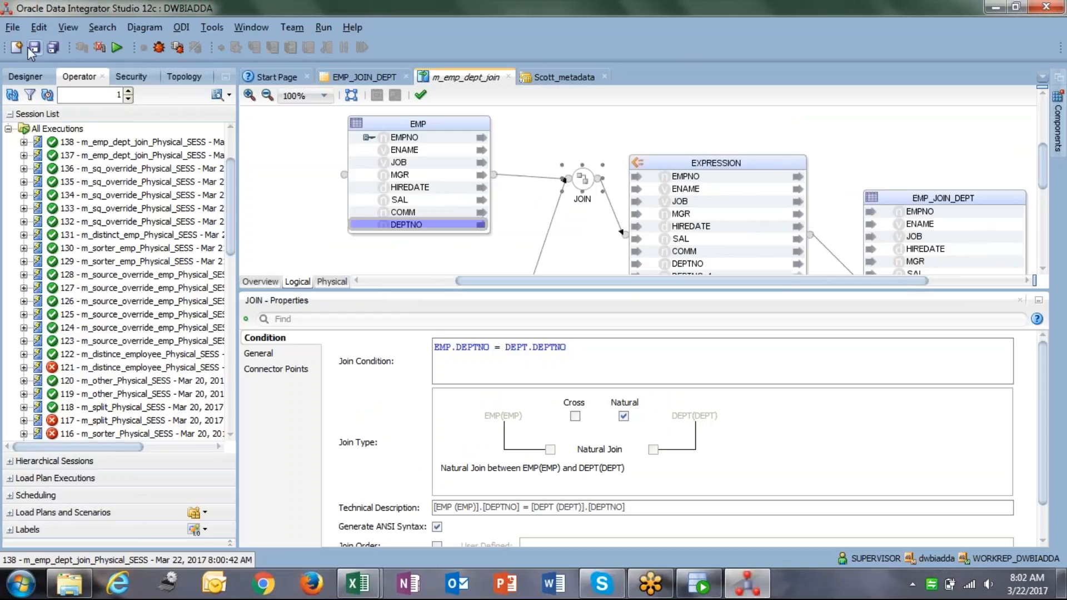
Run m_emp_dept_join with default settings, then return to the emp_join_dept query in SQL Developer.
left_click(115, 48)
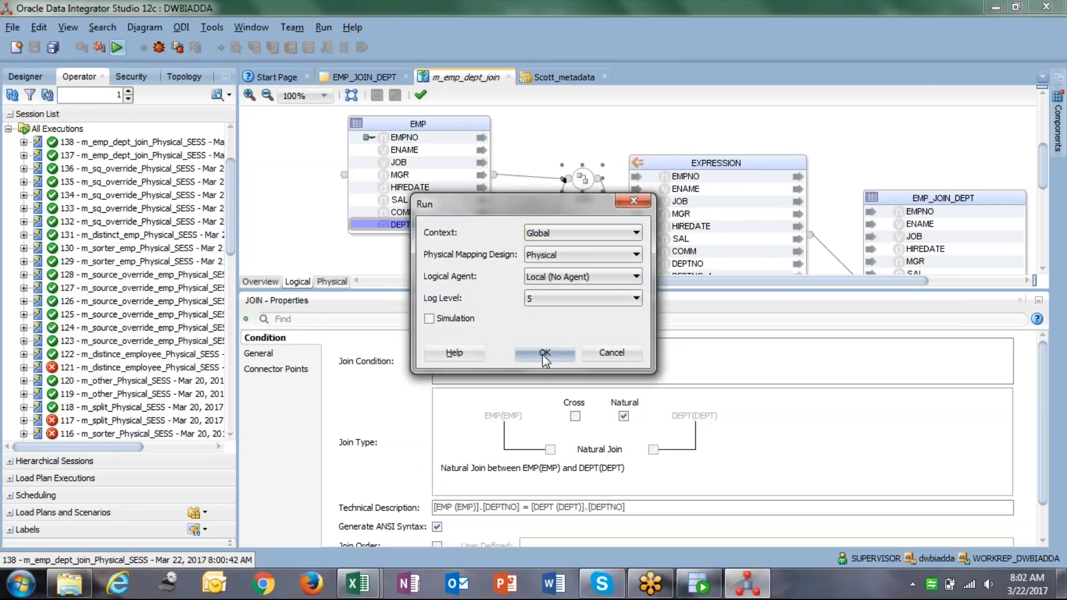
left_click(544, 356)
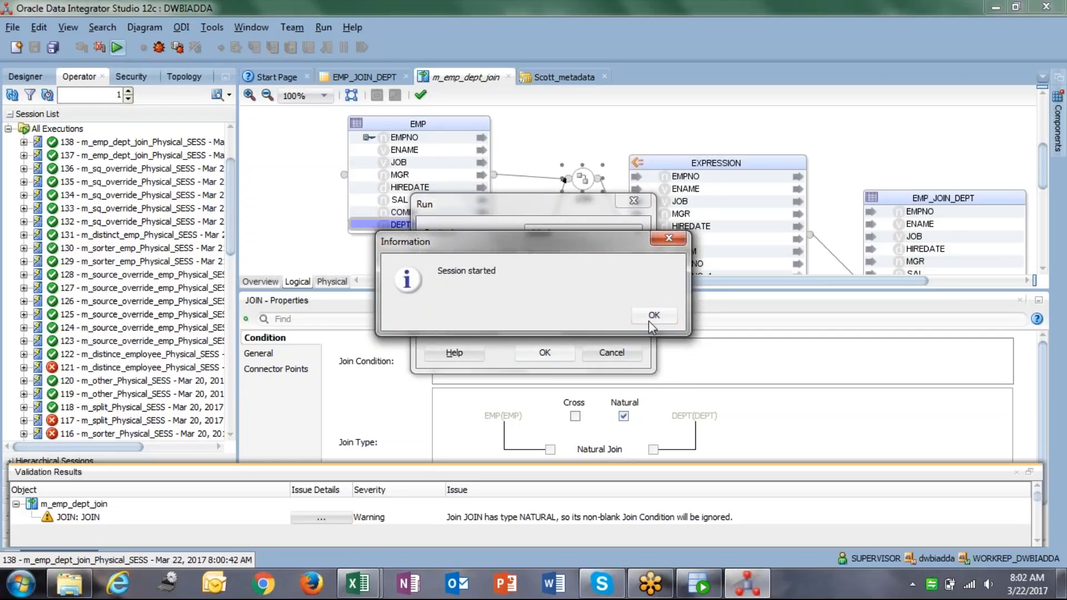
left_click(648, 315)
left_click(697, 589)
left_click(341, 132)
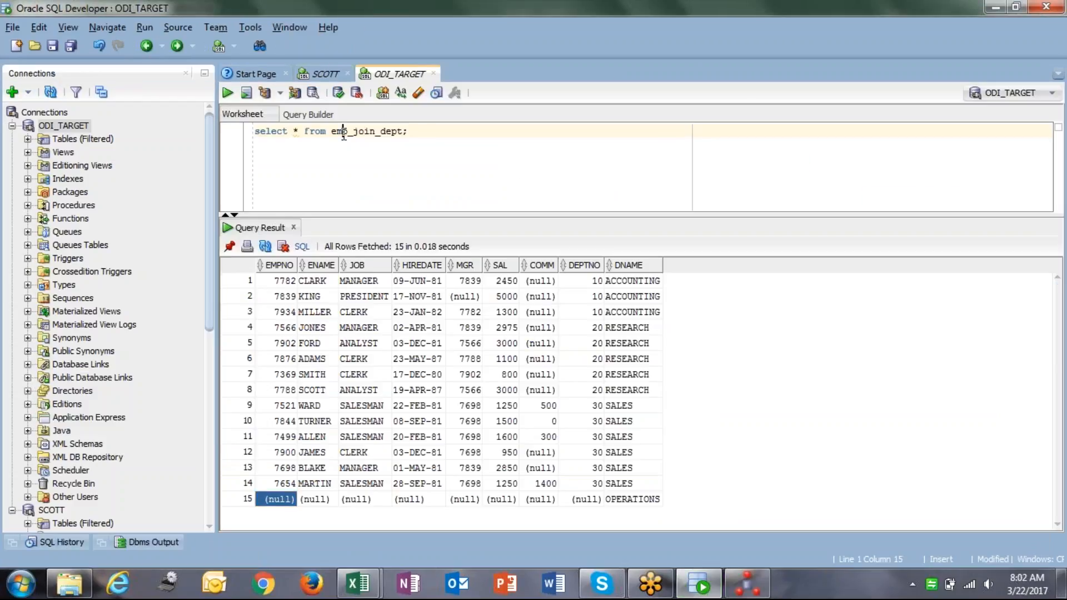
Re-run select * from emp_join_dept and select the whole 14-row Query Result grid.
key("ctrl+Return")
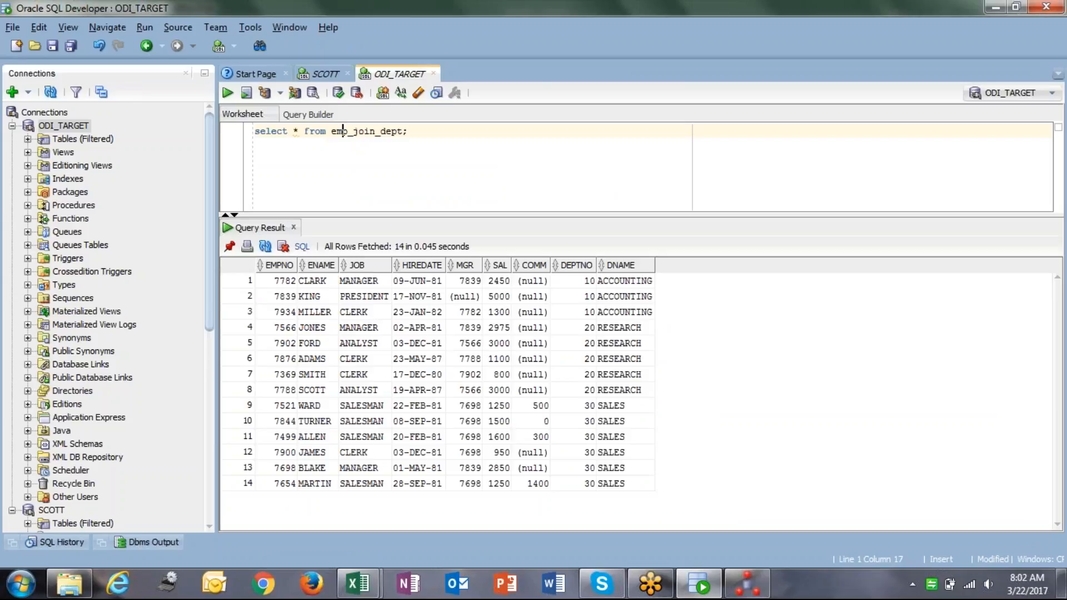
key("alt+Tab")
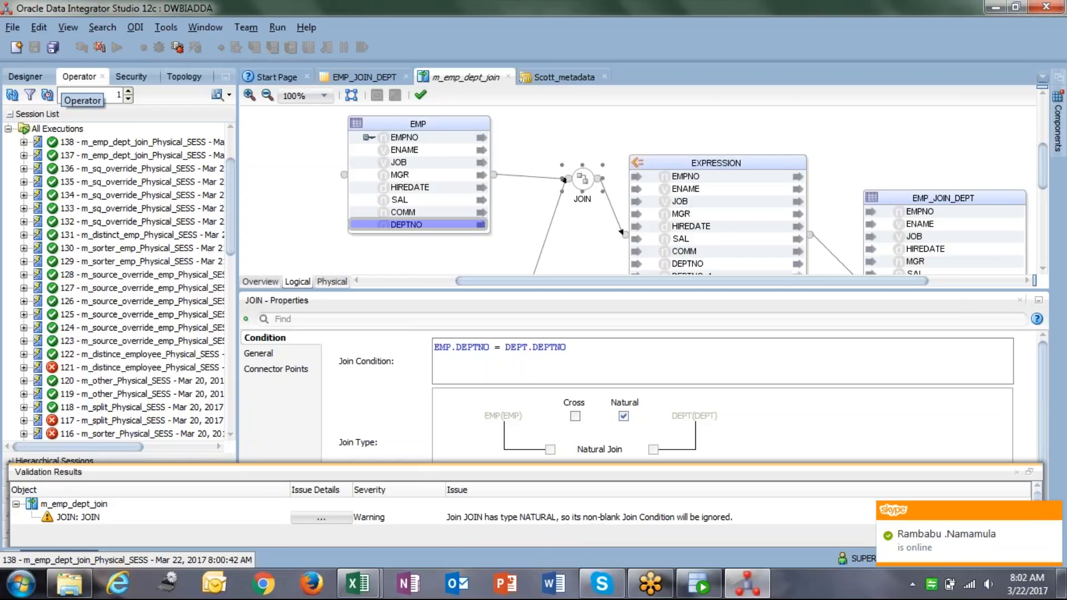
left_click(1051, 520)
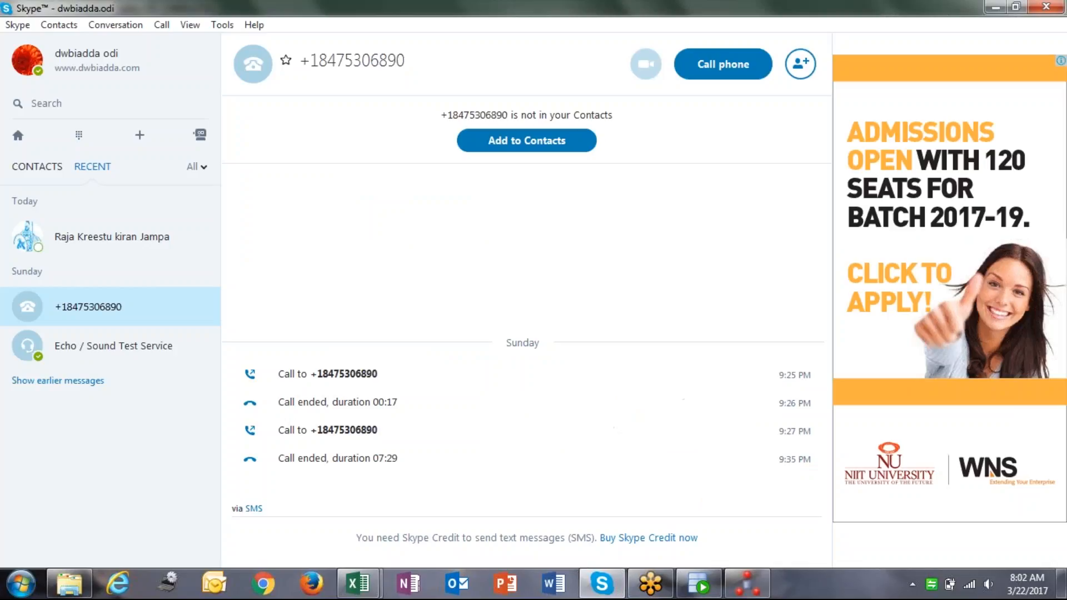
key("alt+Tab")
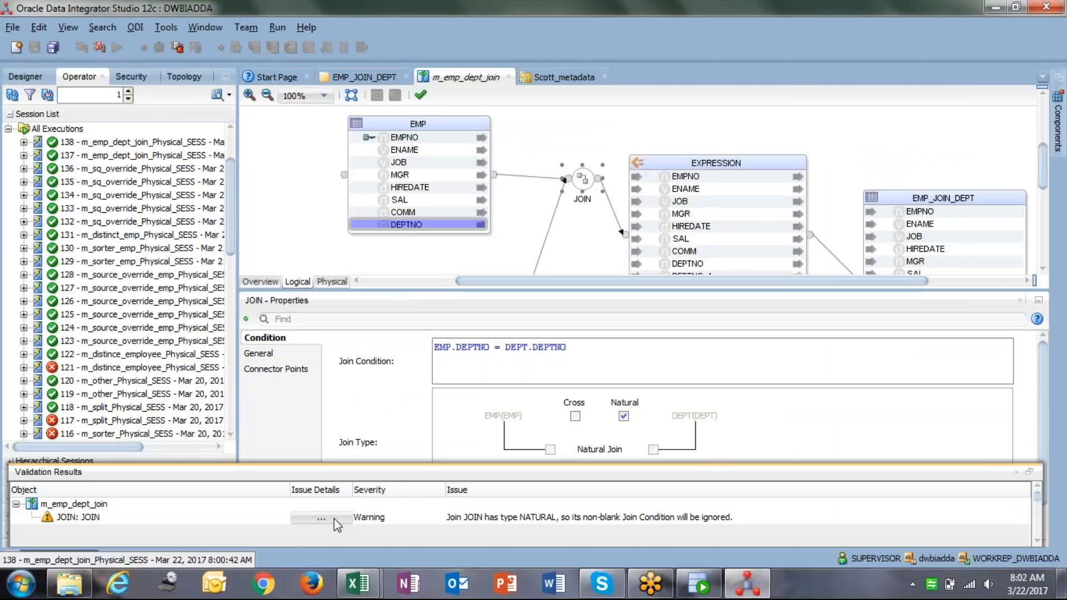
key("alt+Tab")
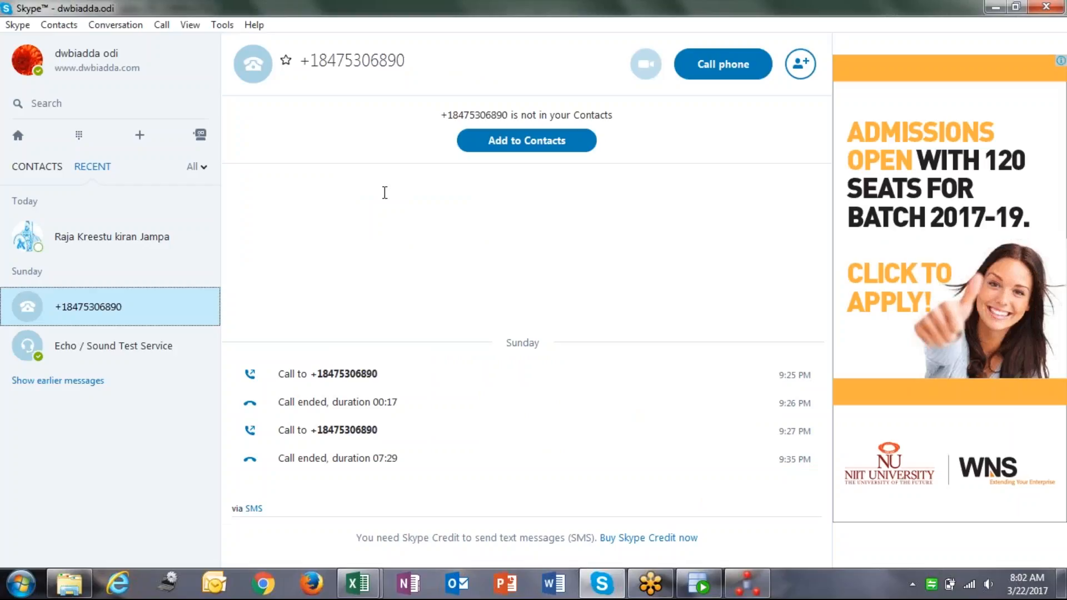
key("alt+Tab")
key("Tab")
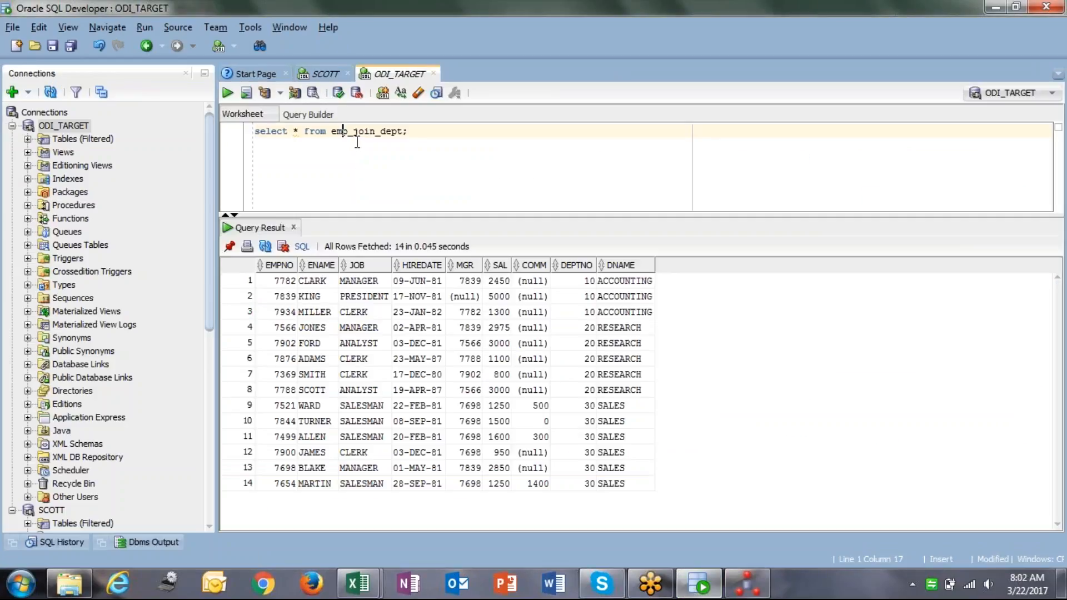
key("ctrl+Return")
left_click(275, 280)
left_click(624, 484, "shift")
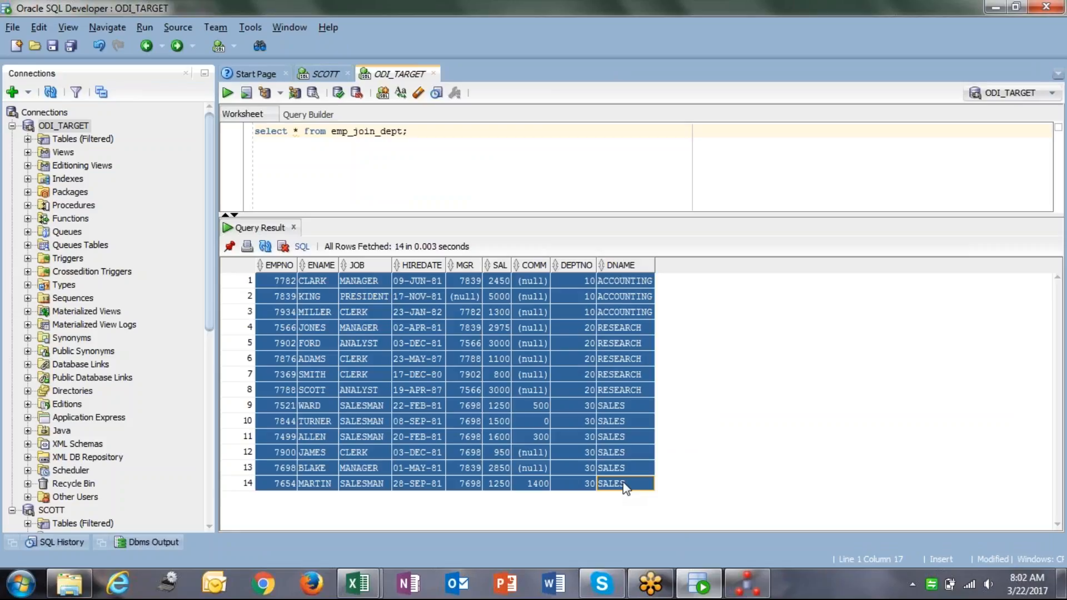
key("alt+Tab")
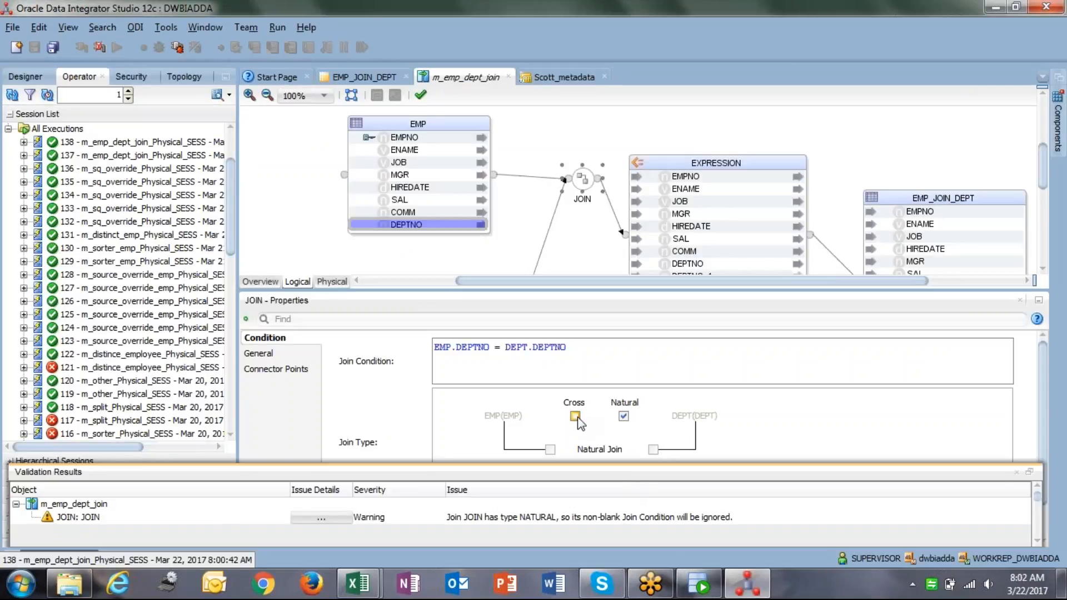
Switch the JOIN from Cross back to Natural in its properties.
left_click(576, 417)
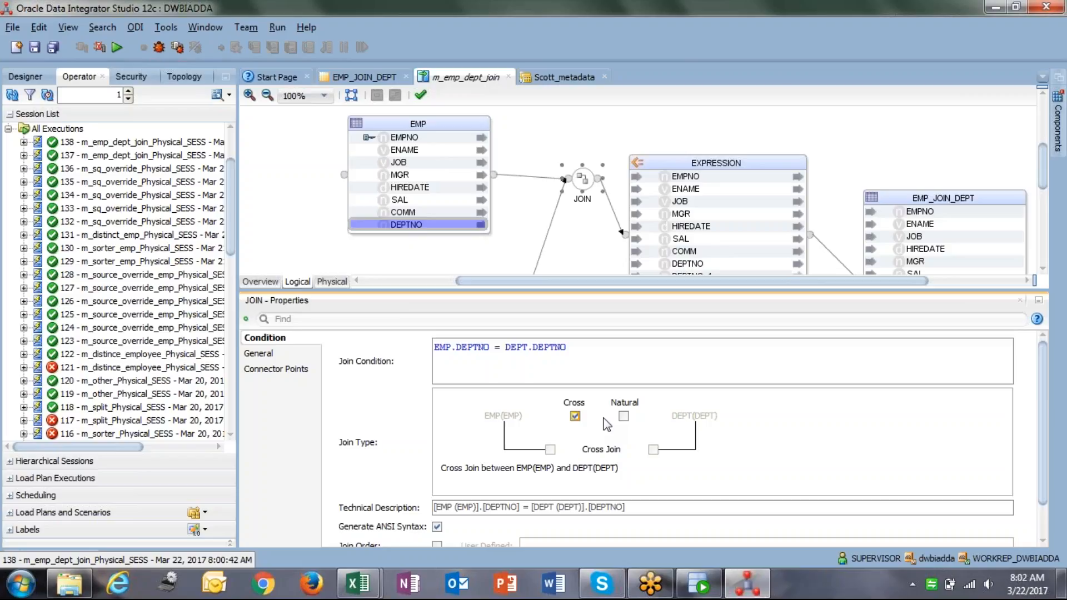
left_click(622, 418)
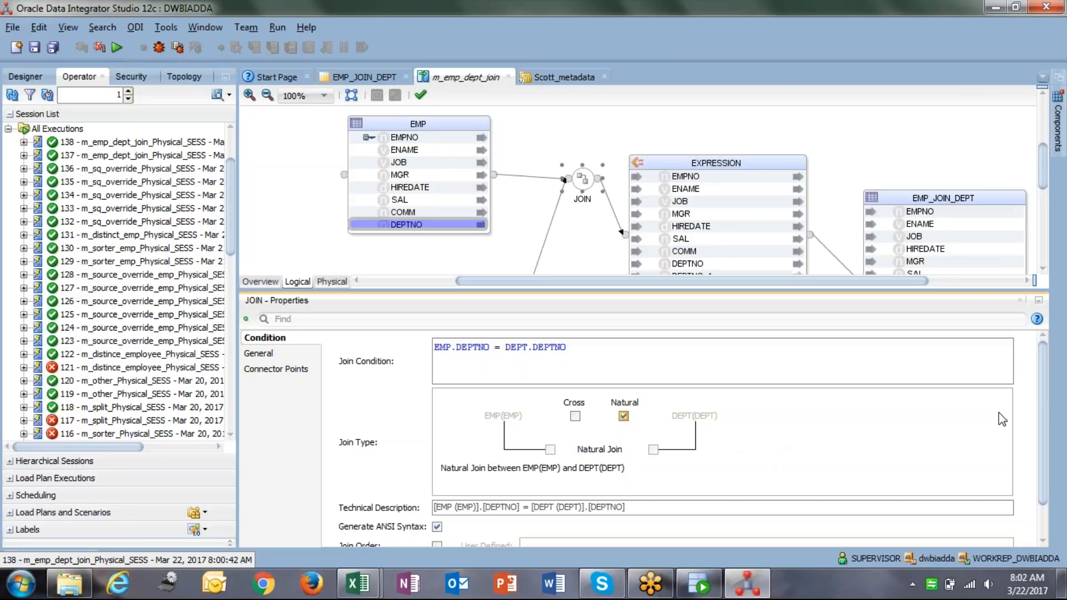
left_click_drag(1046, 434, 1046, 486)
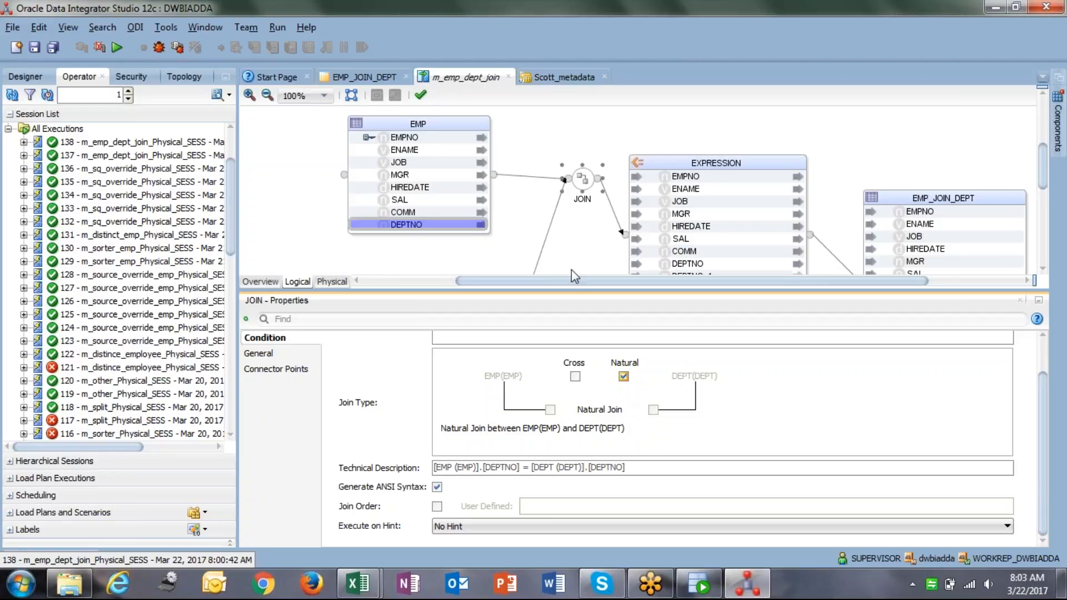
left_click_drag(571, 281, 549, 281)
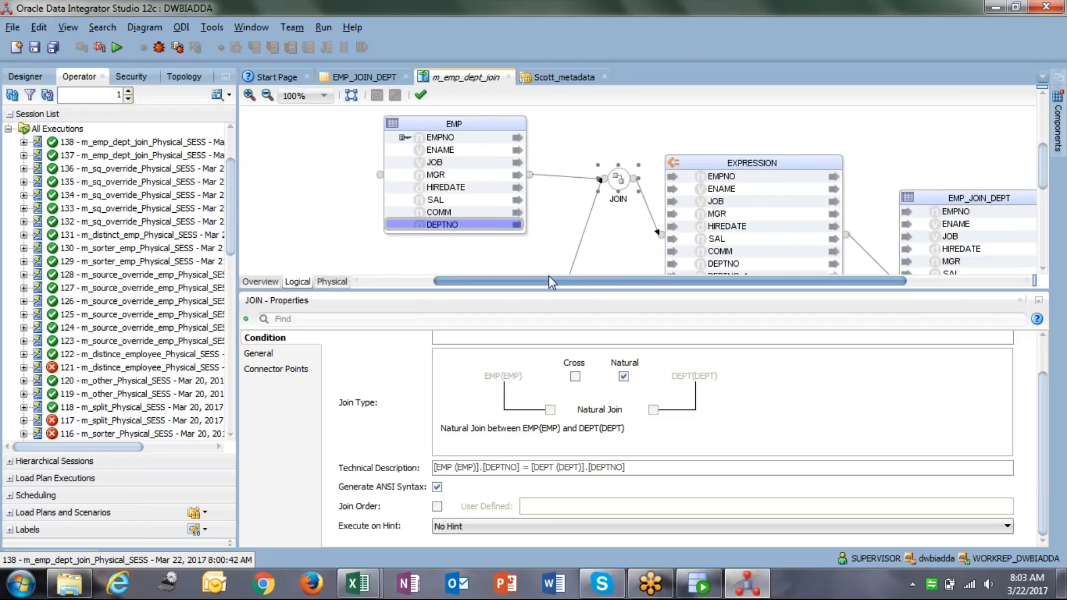
left_click_drag(549, 276, 571, 280)
Show the DWBIADDA project and model trees in the Designer navigator.
left_click(557, 139)
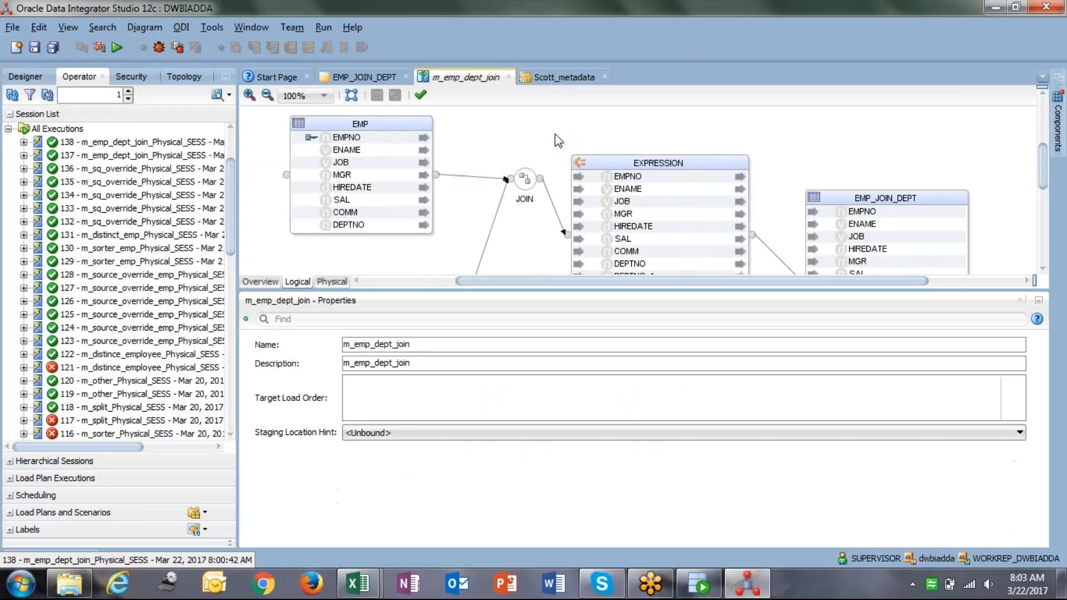
left_click(12, 95)
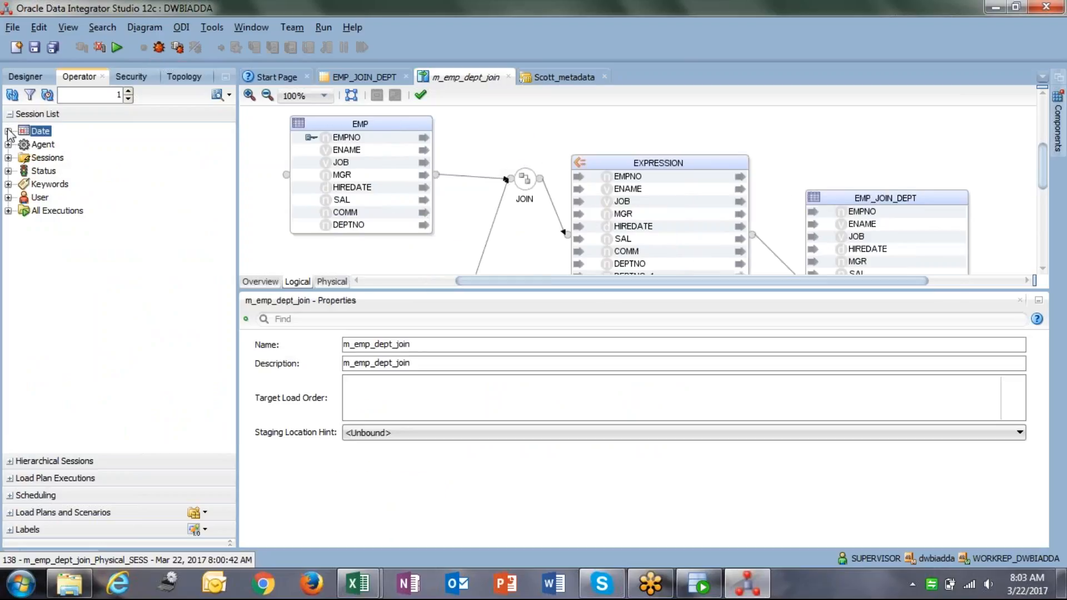
left_click(15, 77)
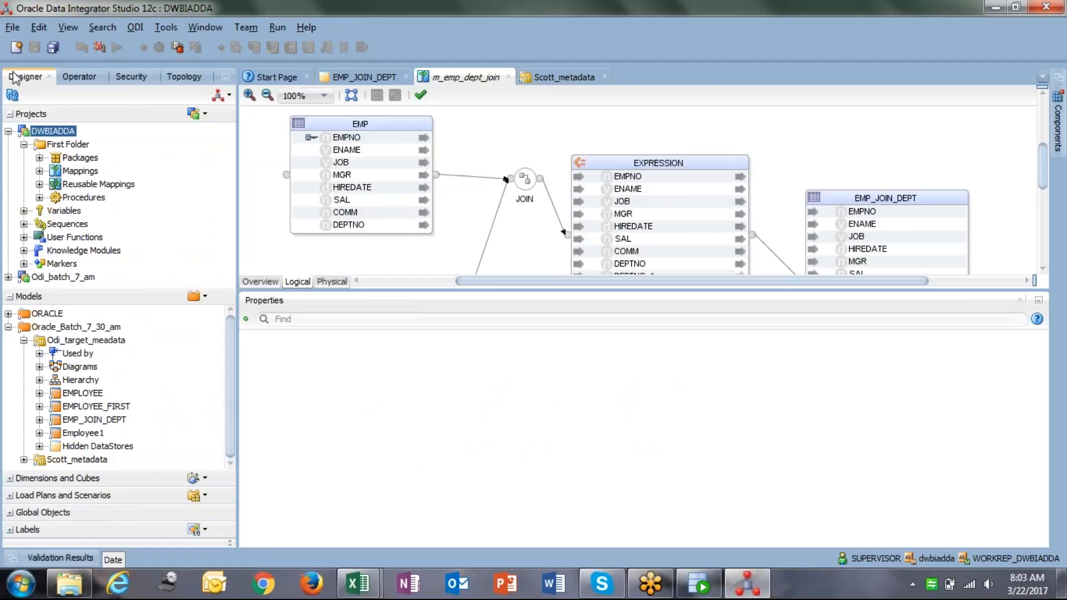
Bring the Book1 workbook forward and review the EMP, DEPT and EMP_JOIN_DEPT headings.
mouse_move(373, 584)
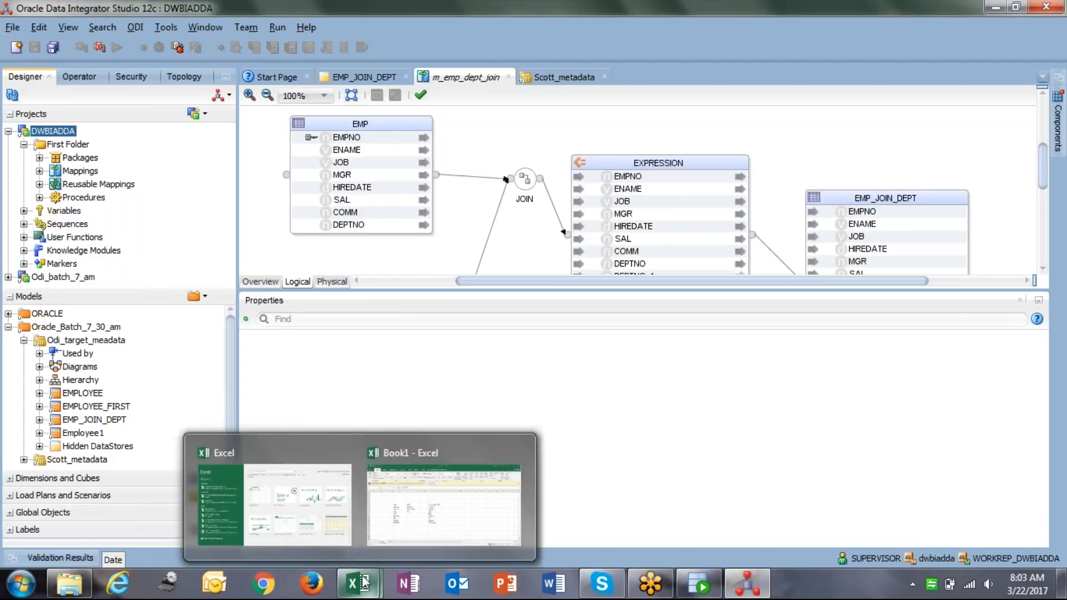
left_click(444, 503)
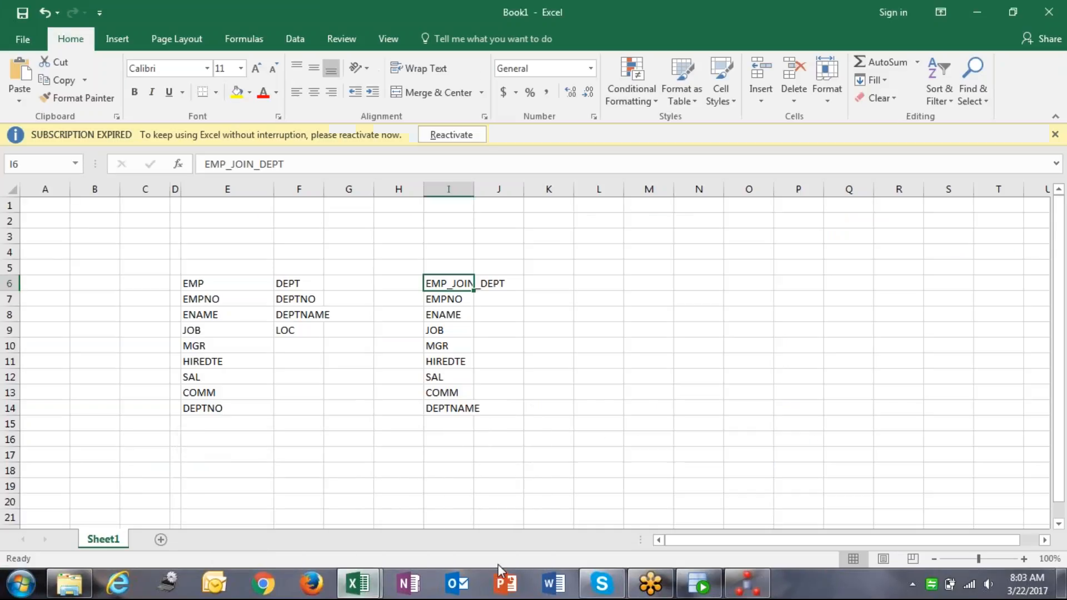
left_click(219, 288)
left_click(225, 269)
left_click_drag(250, 285, 303, 288)
left_click(430, 284)
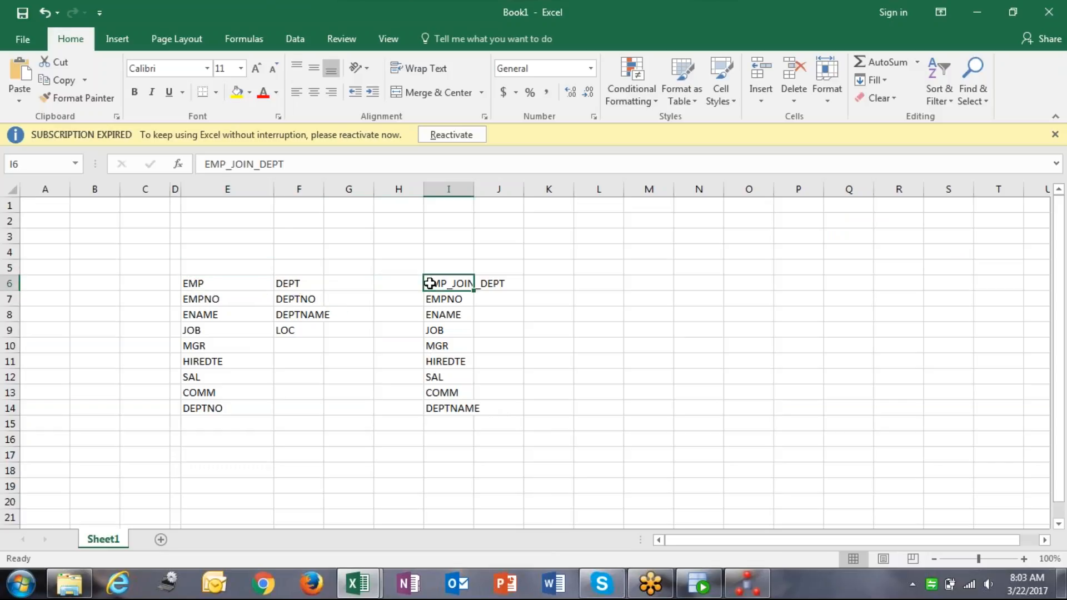
left_click_drag(239, 284, 286, 285)
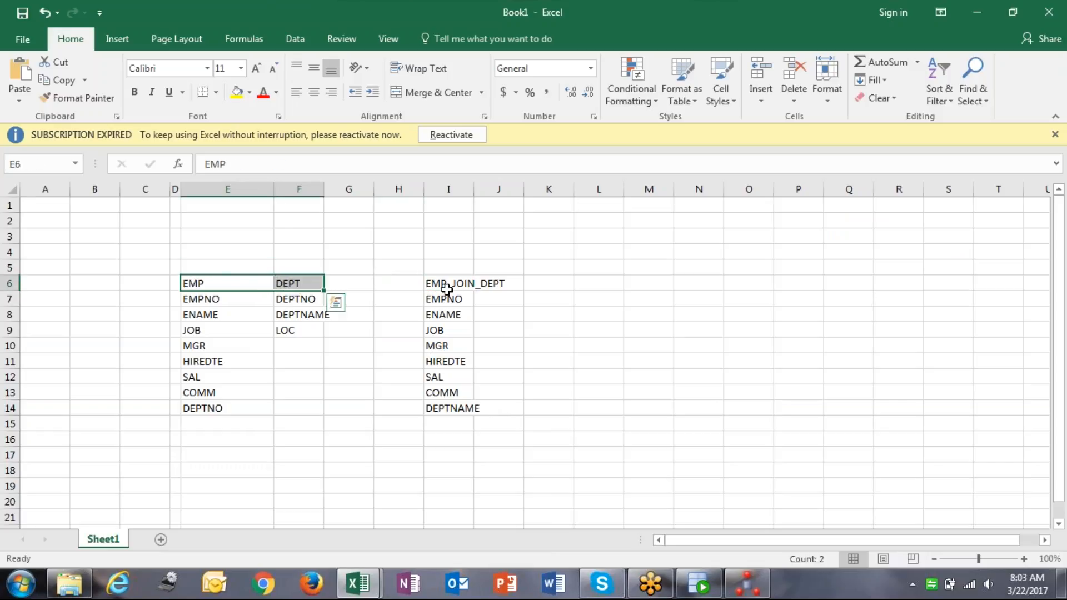
left_click(448, 289)
scroll(234, 284, "down", 1)
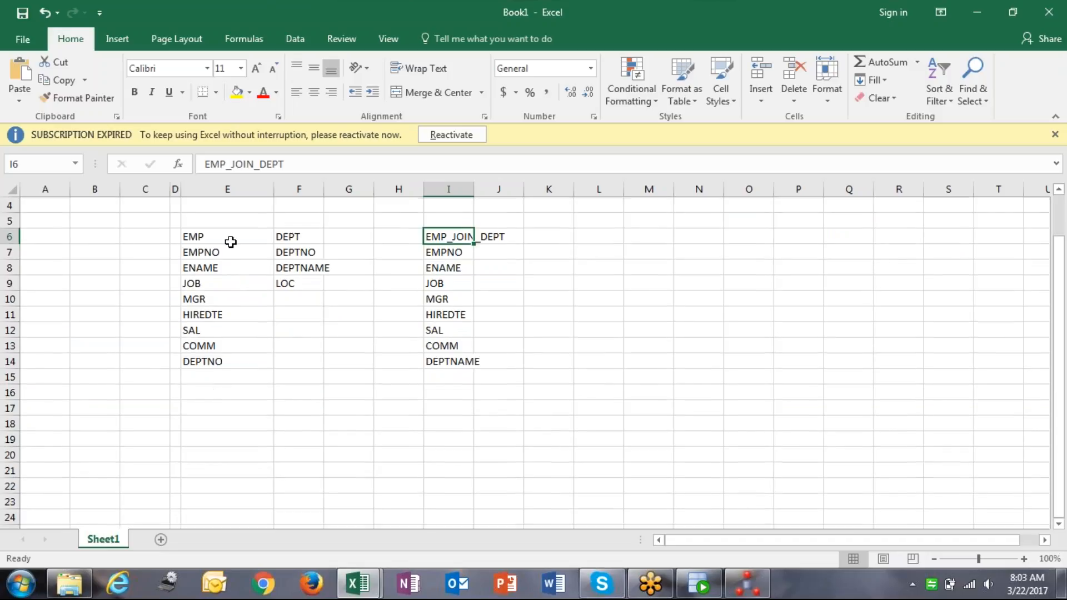
left_click(231, 241)
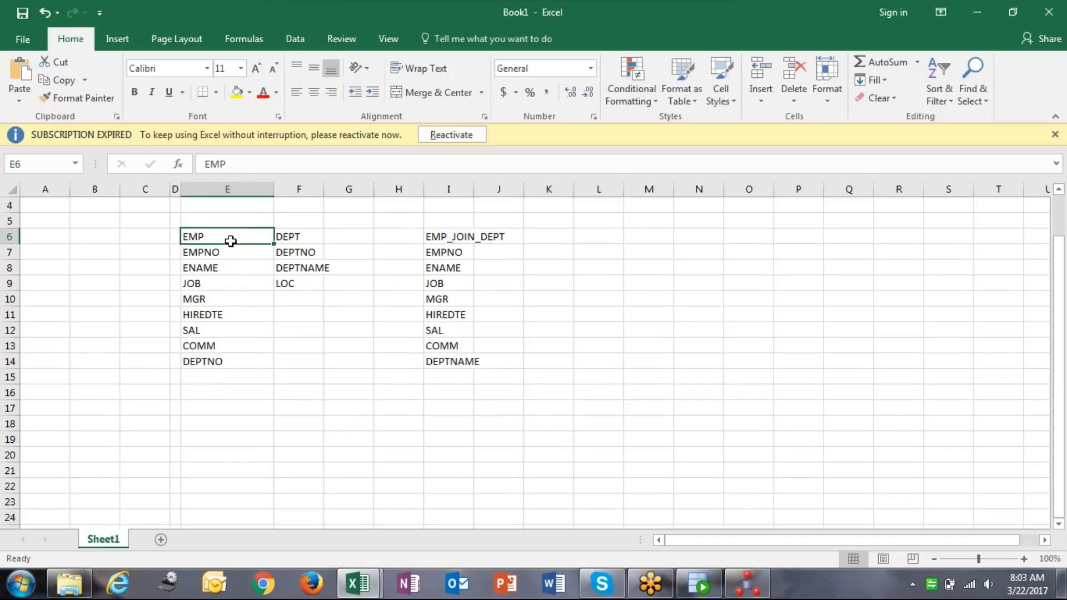
Enter the LOOK UP heading in cell E19.
left_click(234, 437)
type("LL")
key("BackSpace")
type("OOK UP")
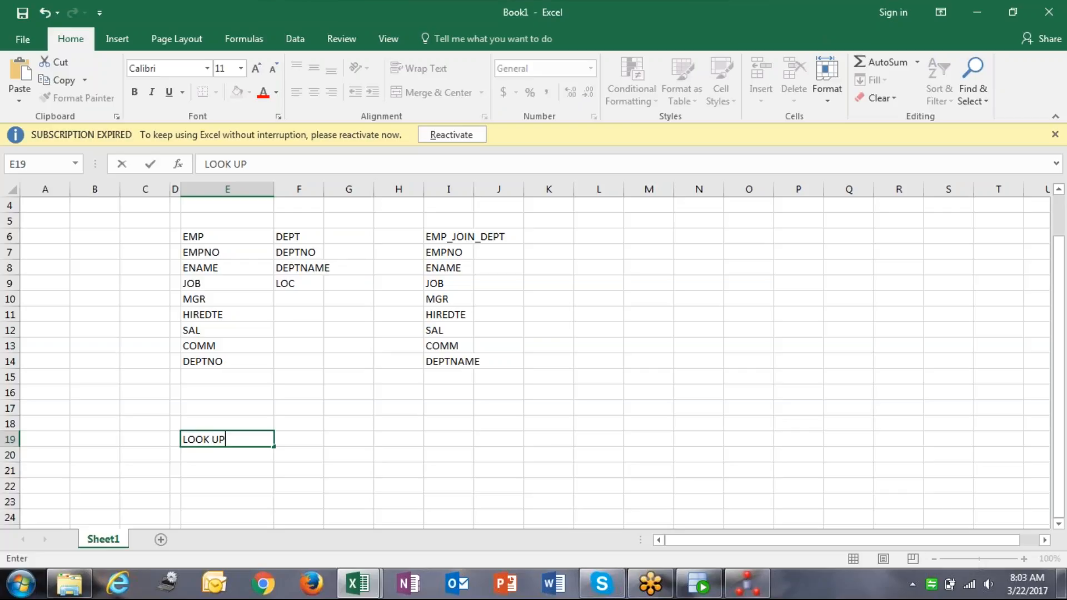
left_click(232, 410)
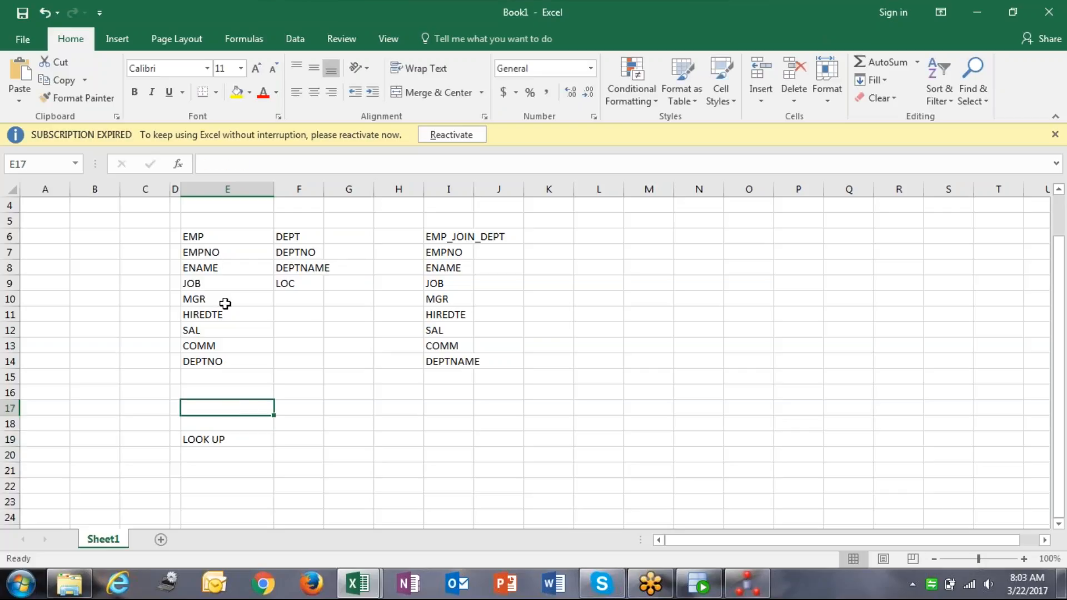
Enter SOURCE in E21 and EMP below it in E22.
left_click(205, 241)
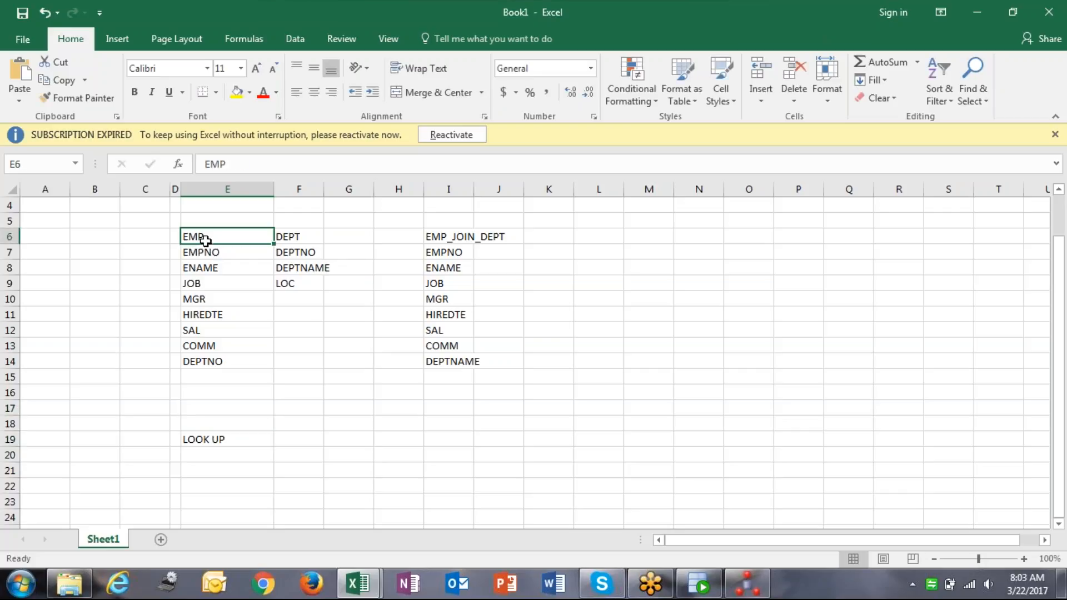
left_click(286, 236, "shift")
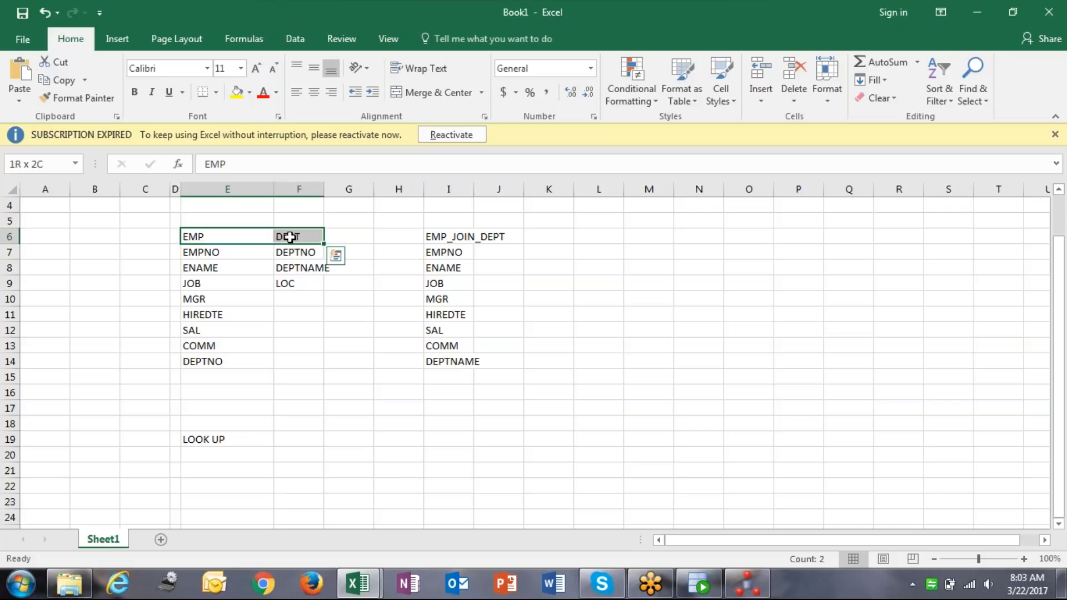
left_click(222, 238)
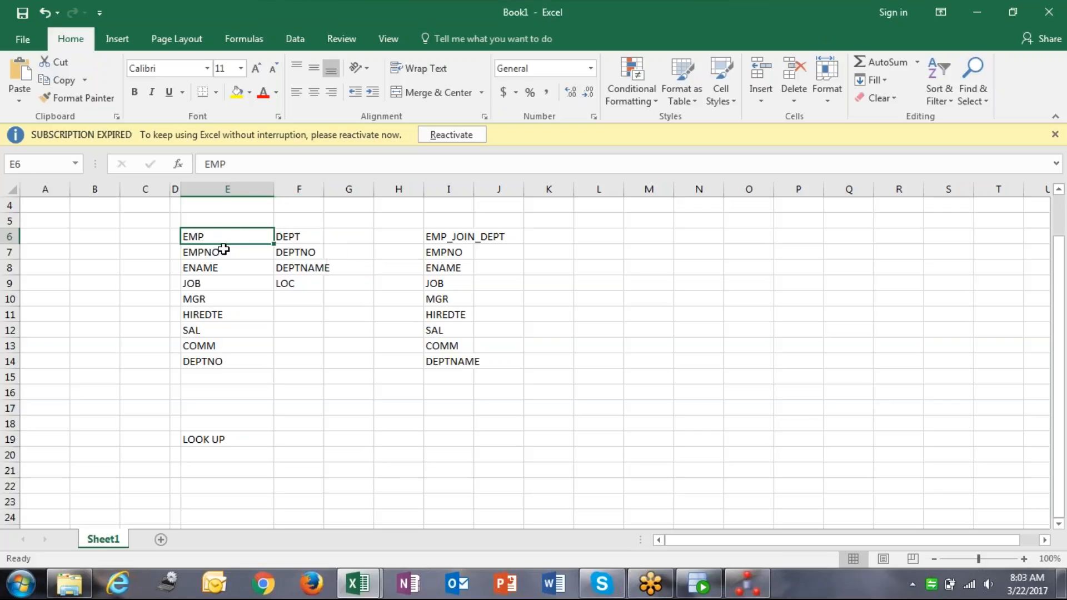
key("ctrl+c")
left_click(195, 471)
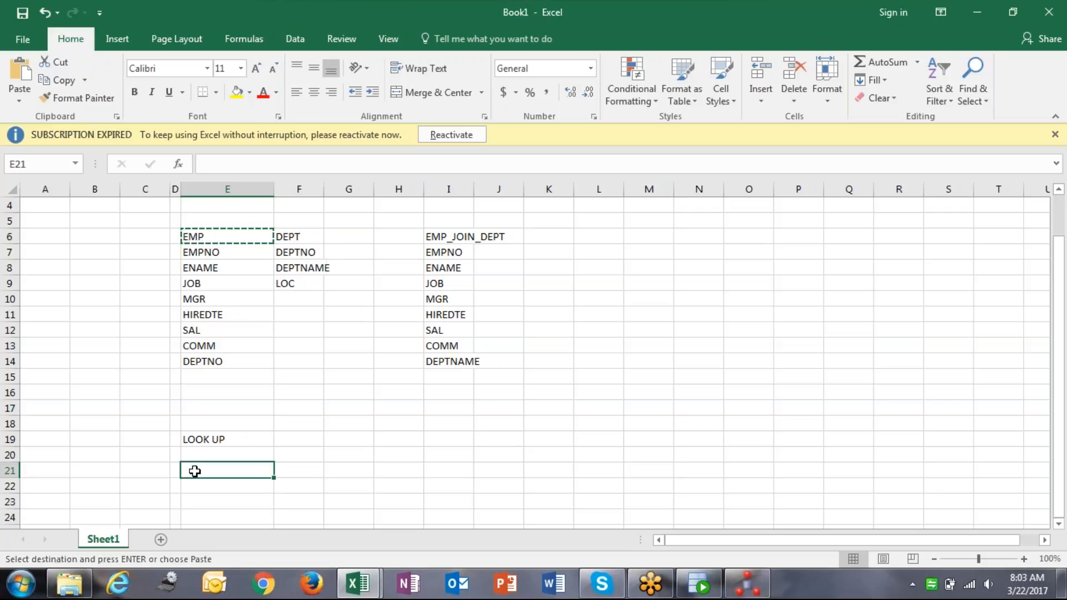
type("SOURCE")
key("Return")
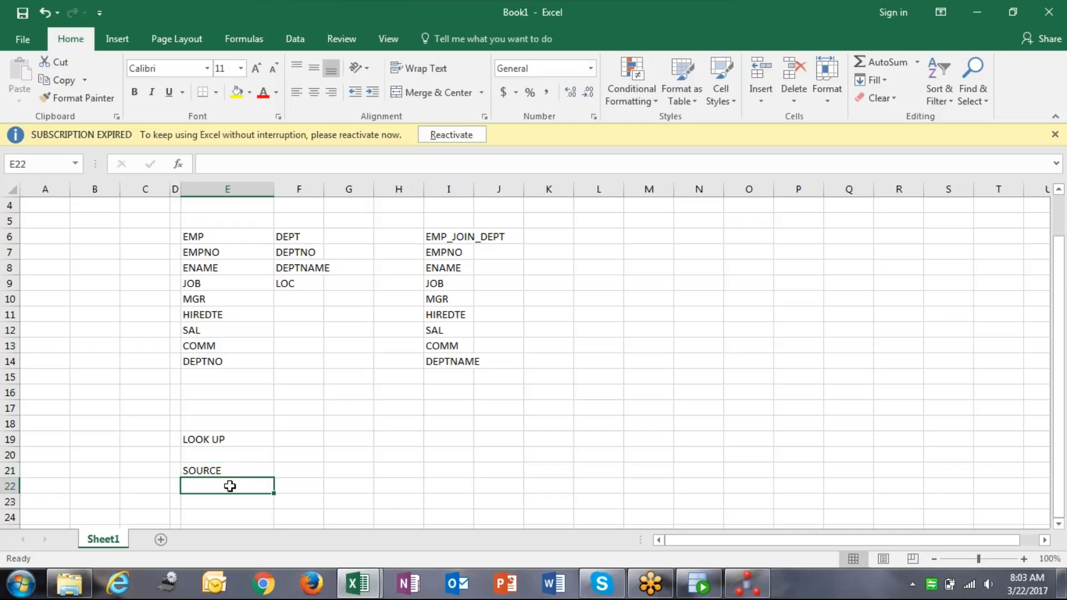
type("EMP")
key("Tab")
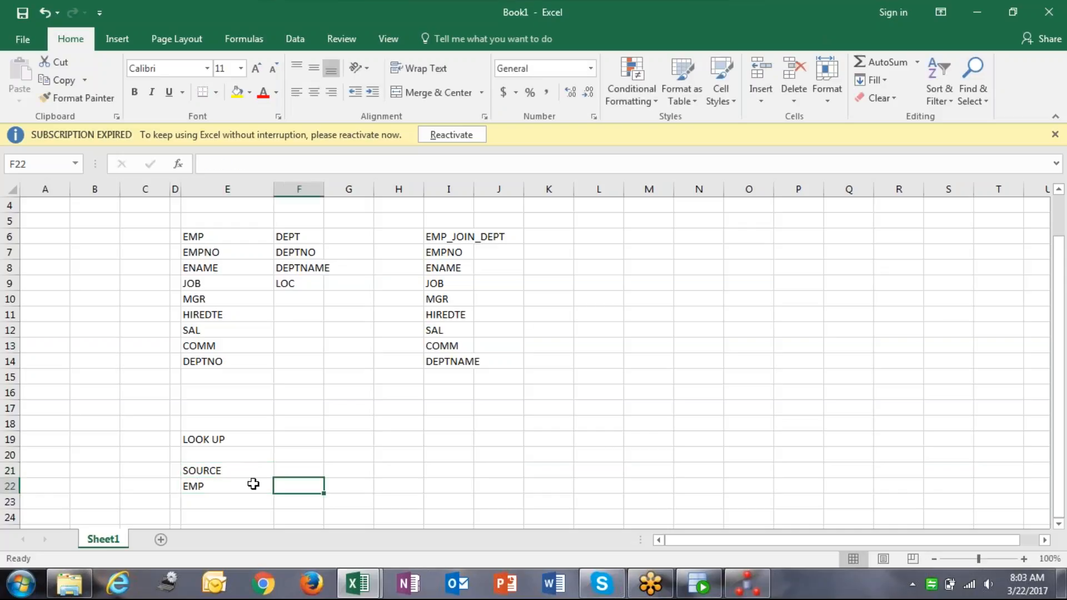
Enter LOOKUP in F21 and DEPT below it in F22.
left_click(288, 471)
type("LOOKUP")
key("Return")
type("DEPT")
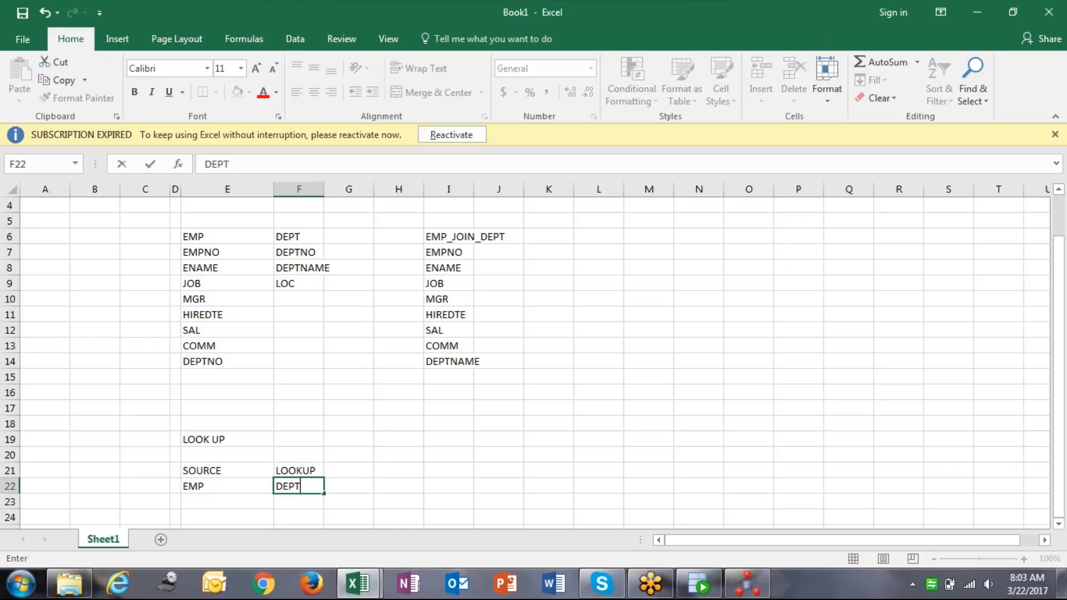
left_click(260, 468)
scroll(300, 463, "down", 2)
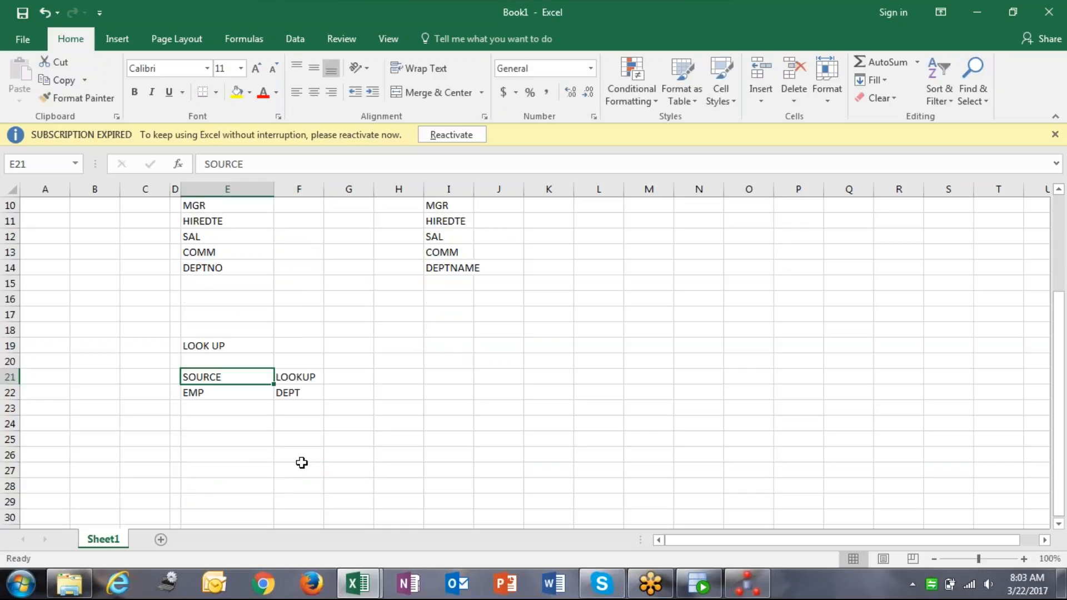
left_click(308, 374)
left_click(234, 377)
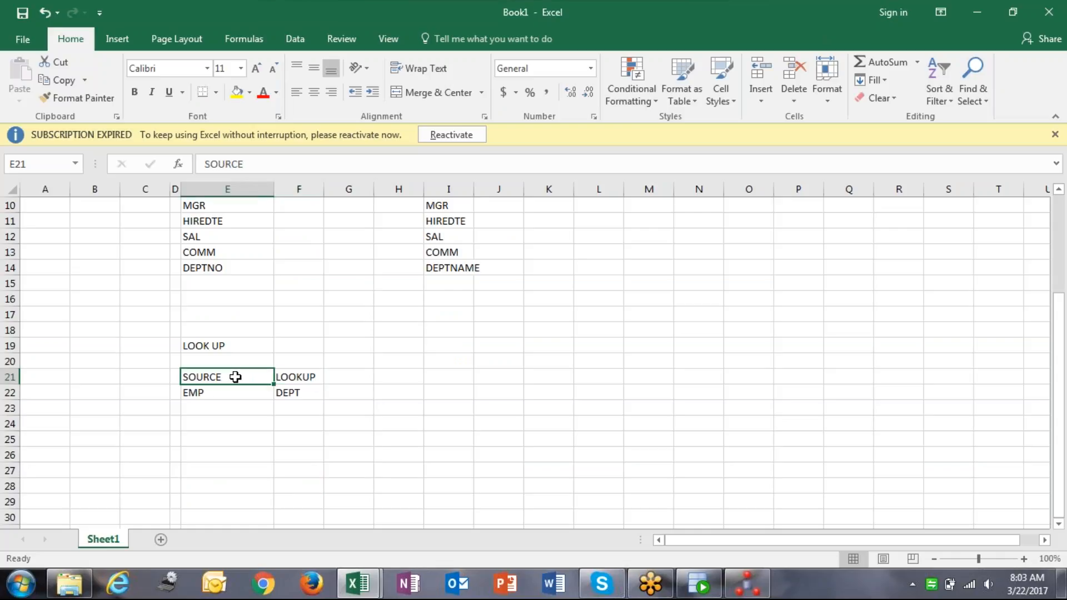
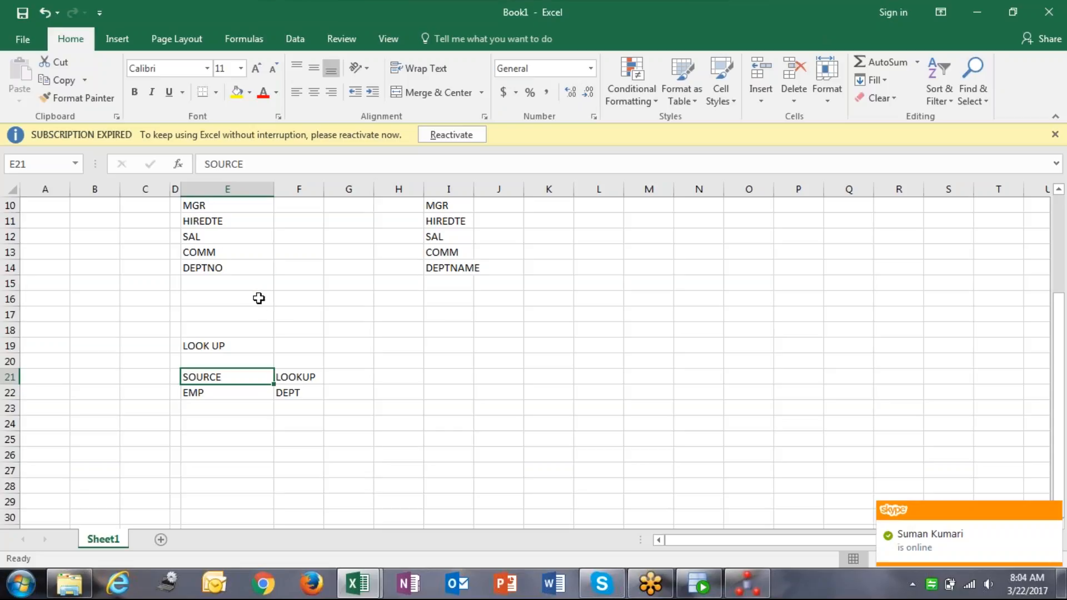
Review the lookup notes: LOOK UP heading, SOURCE/EMP and LOOKUP/DEPT cells.
scroll(257, 298, "down", 2)
left_click(229, 310)
left_click(212, 301)
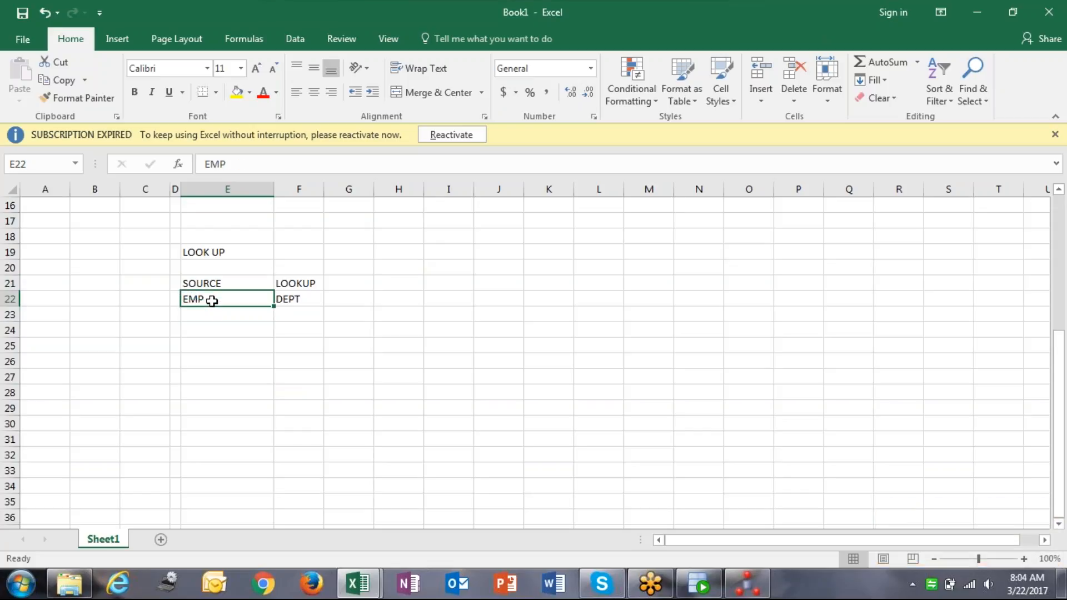
scroll(212, 301, "up", 5)
left_click(228, 268)
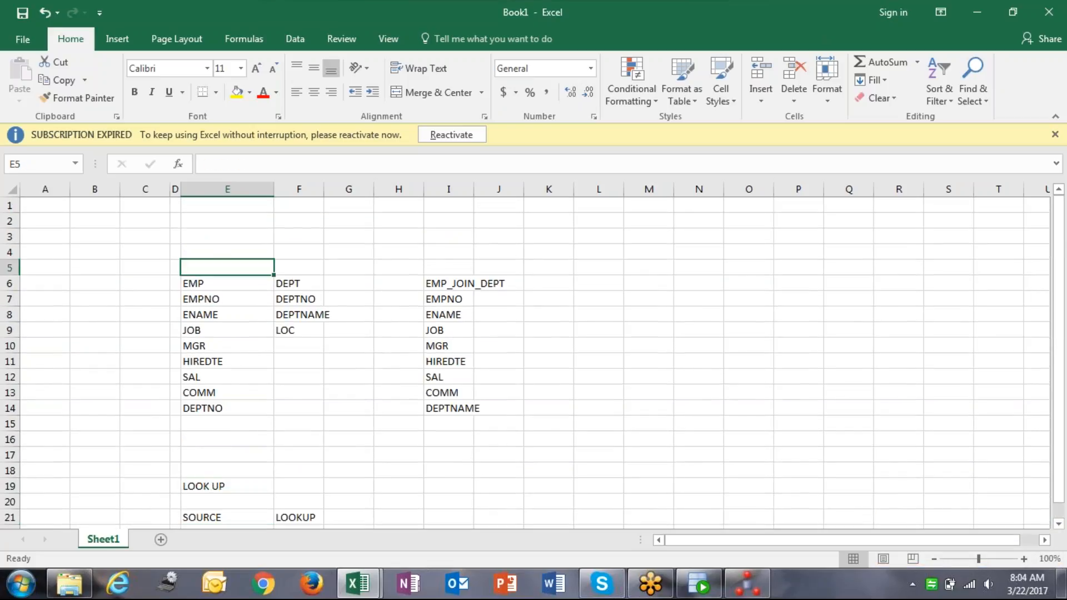
left_click_drag(223, 284, 298, 288)
scroll(297, 287, "down", 4)
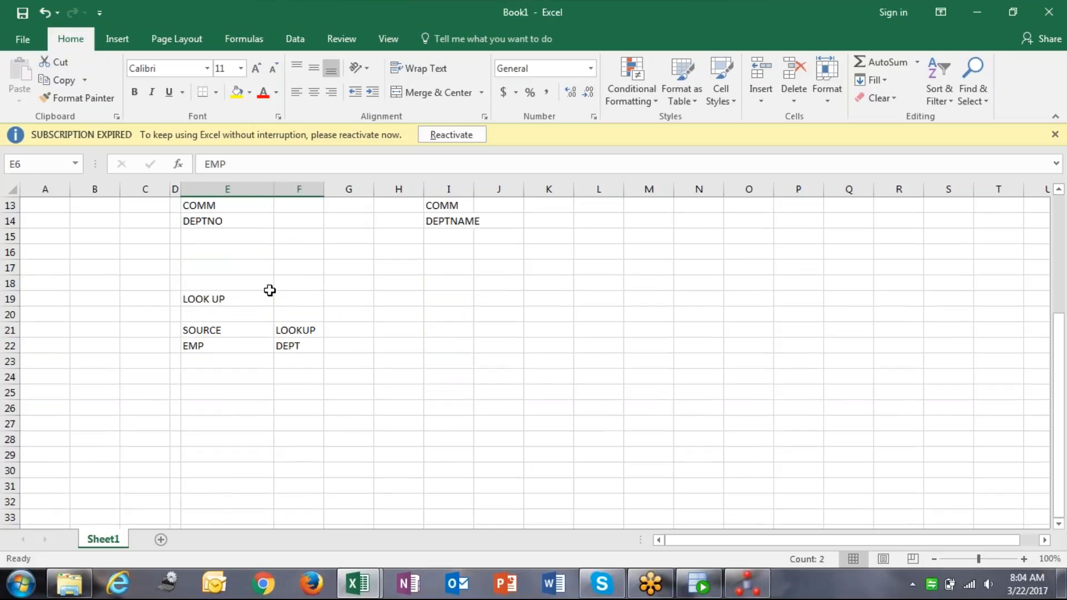
left_click(253, 298)
left_click(237, 331)
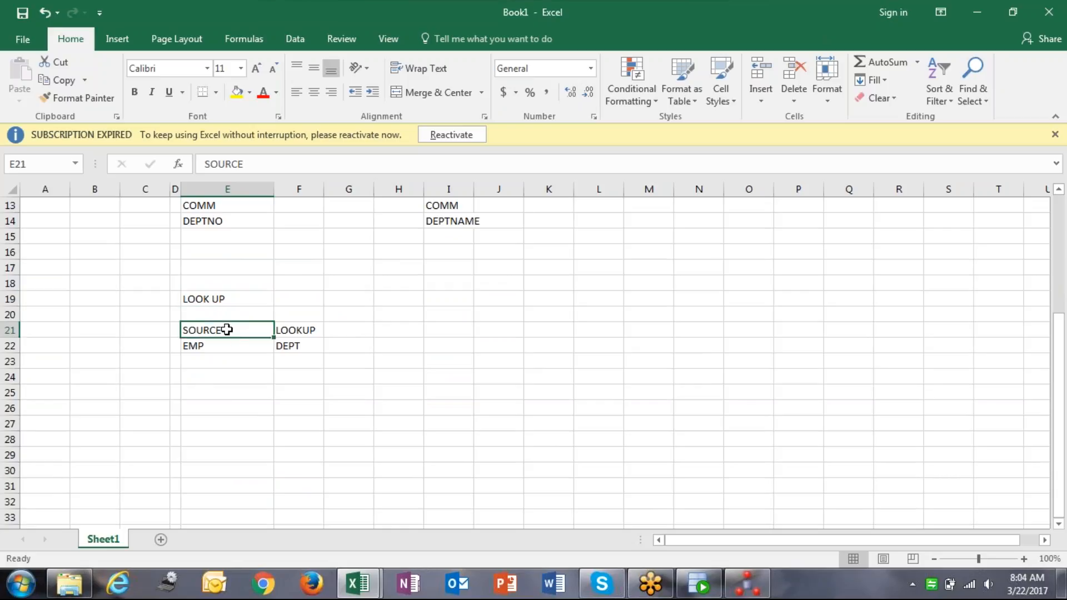
left_click(301, 334)
left_click(236, 348)
left_click(234, 332)
left_click(307, 331)
Enter DEPTNO as the matching column under EMP and under DEPT.
left_click(215, 366)
type("DEPTNO")
key("Tab")
type("DEPTNO")
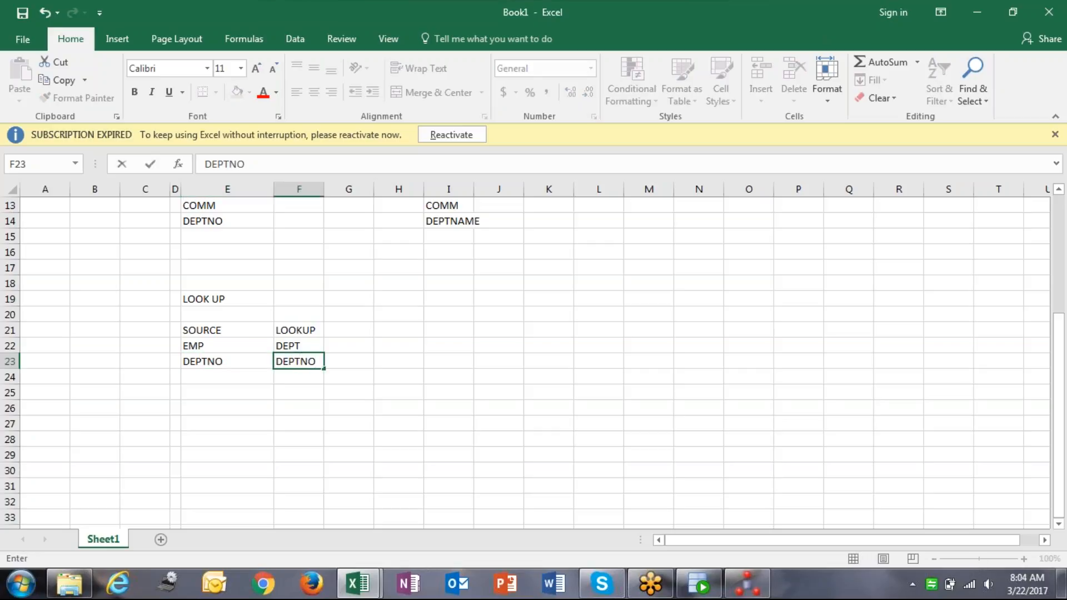
key("Right")
key("Left")
key("Left")
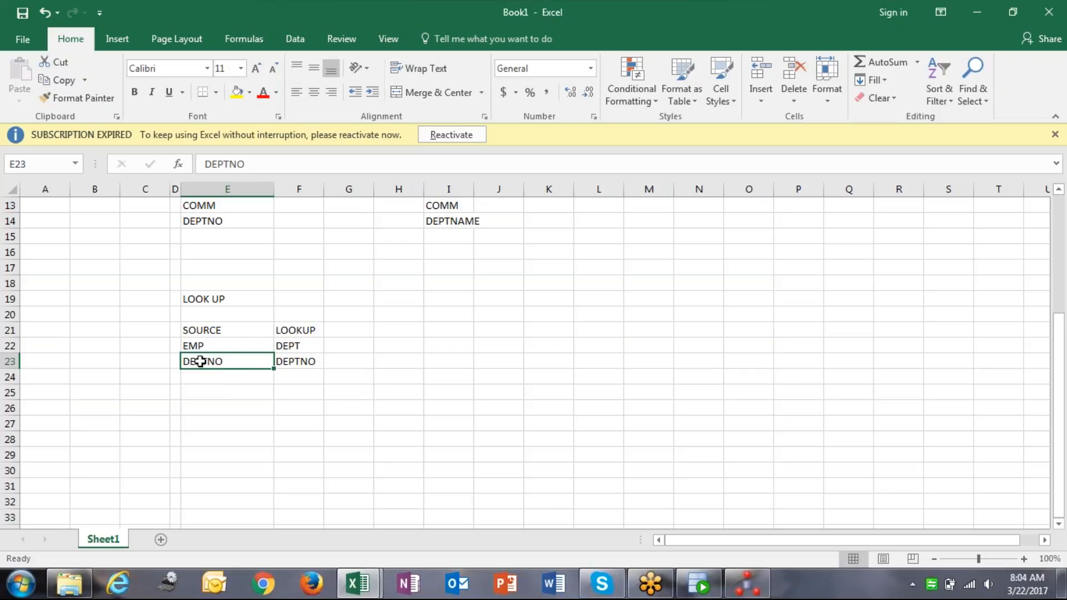
Check both DEPTNO entries, then return to Oracle Data Integrator Studio.
left_click(306, 362)
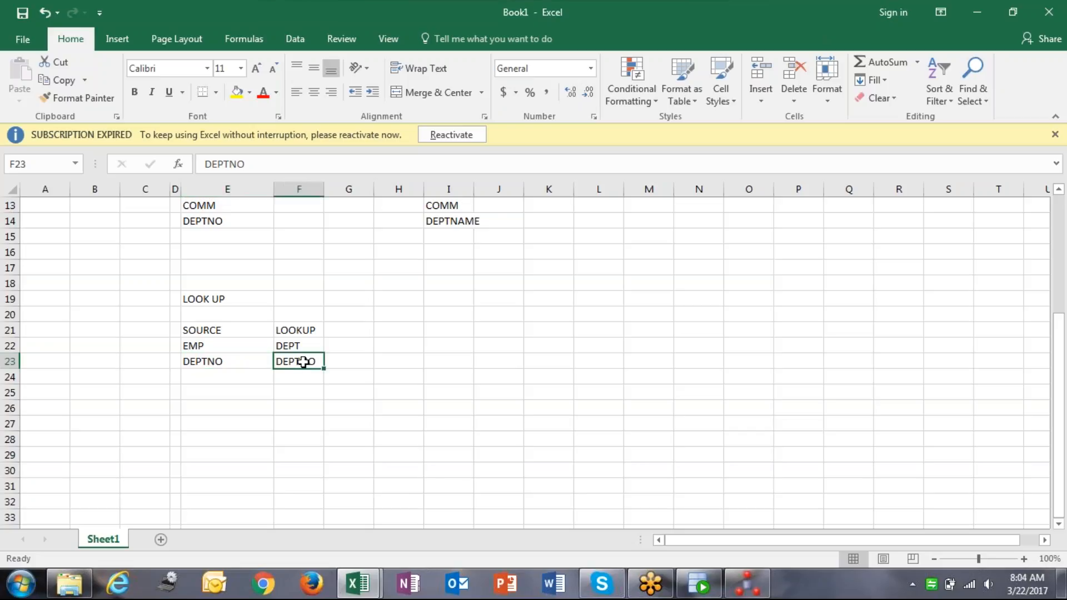
left_click(241, 362)
left_click(305, 365)
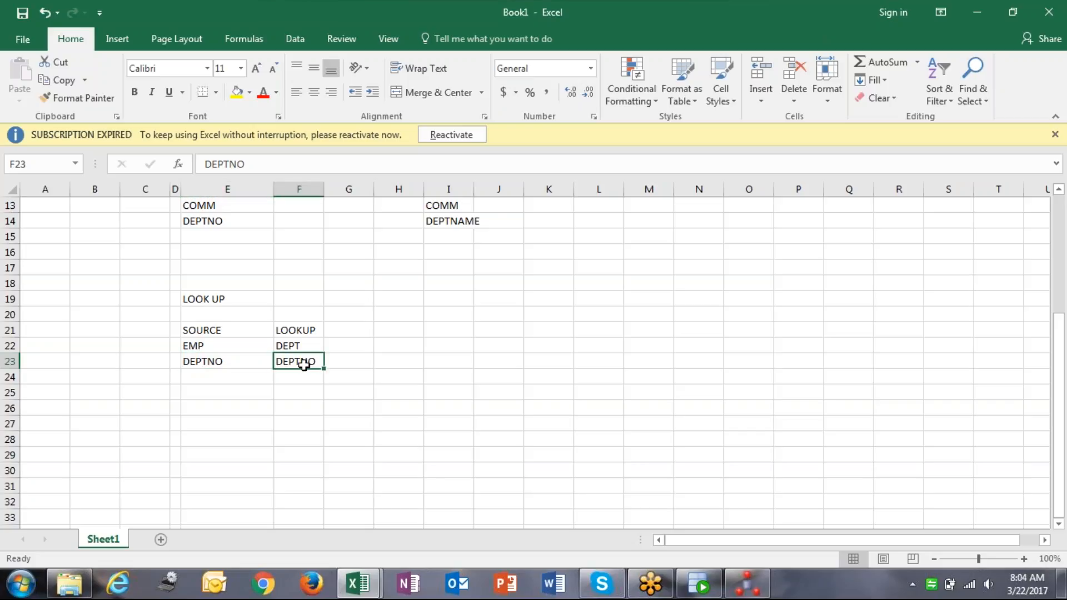
left_click(396, 393)
left_click(229, 358)
left_click(300, 363)
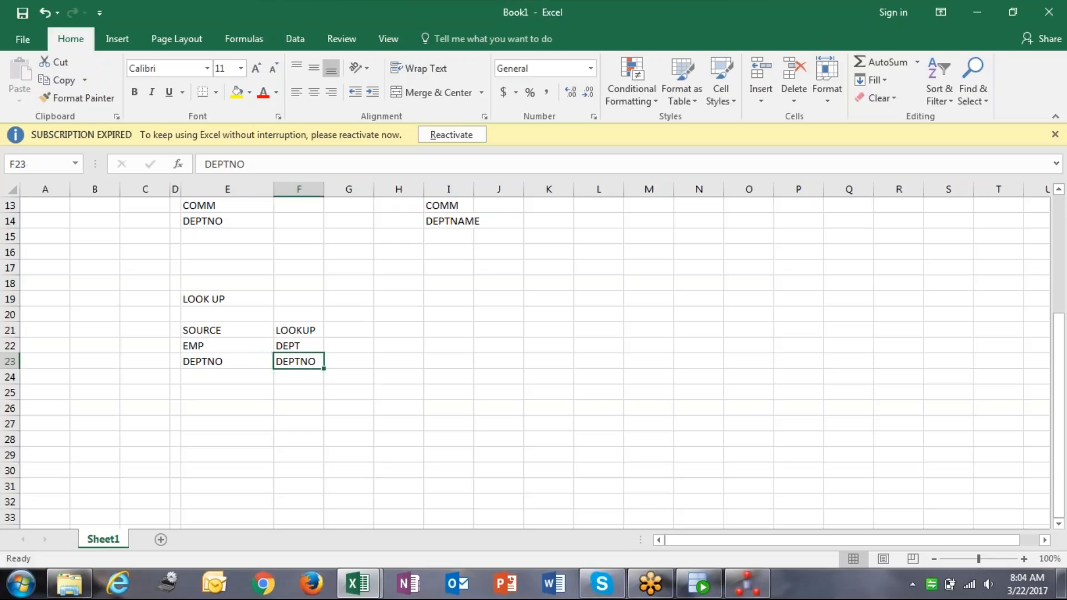
left_click(401, 378)
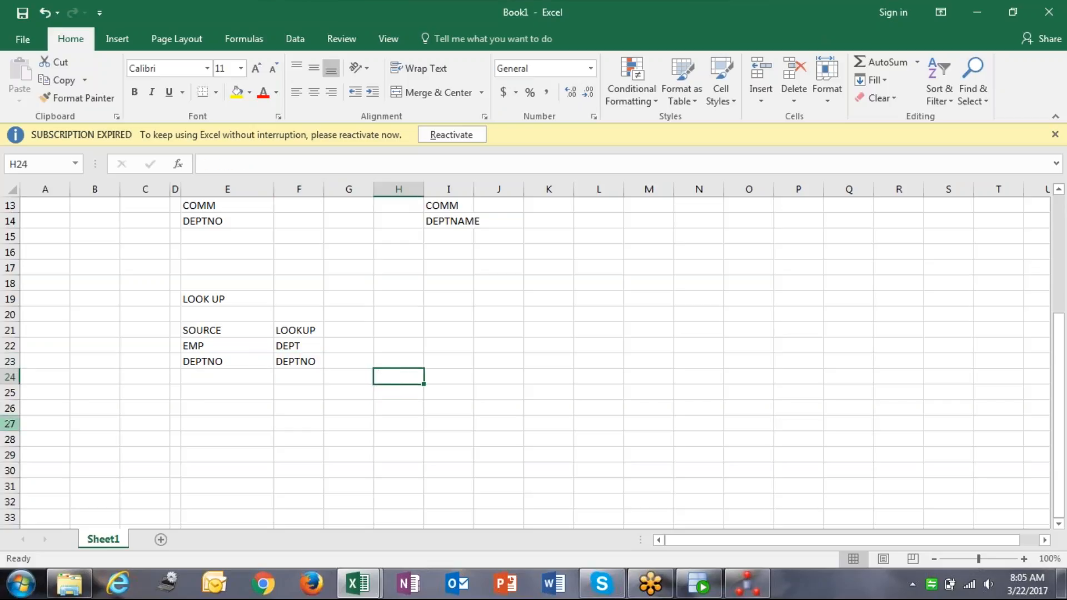
left_click(751, 587)
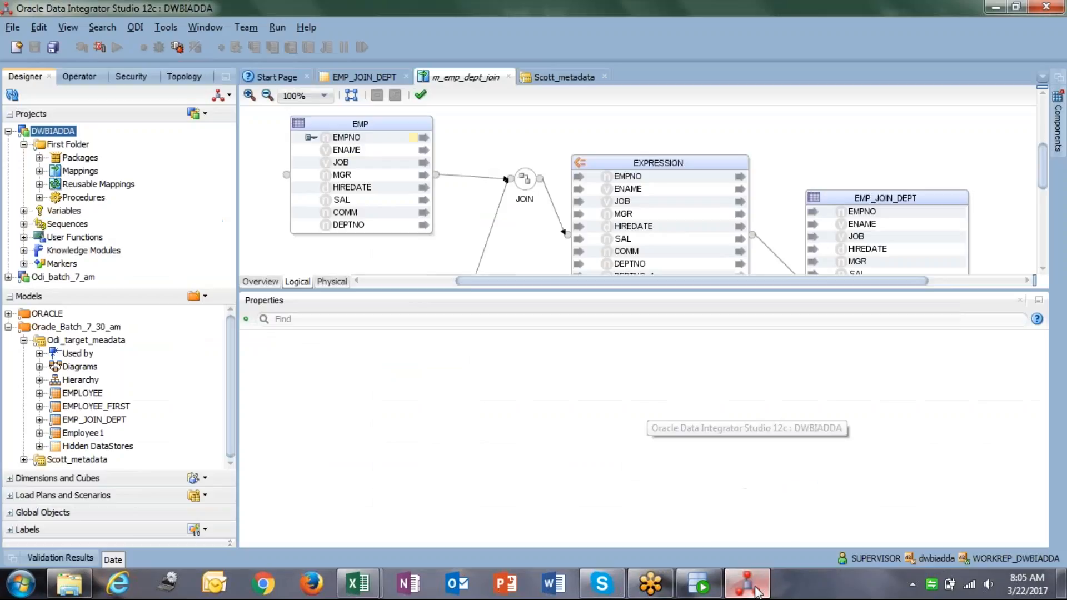
Create a new mapping named m_emp_dept_lookup, with the same name as its description.
left_click(92, 172)
right_click(91, 172)
left_click(158, 179)
type("m_emp_dept_lookup")
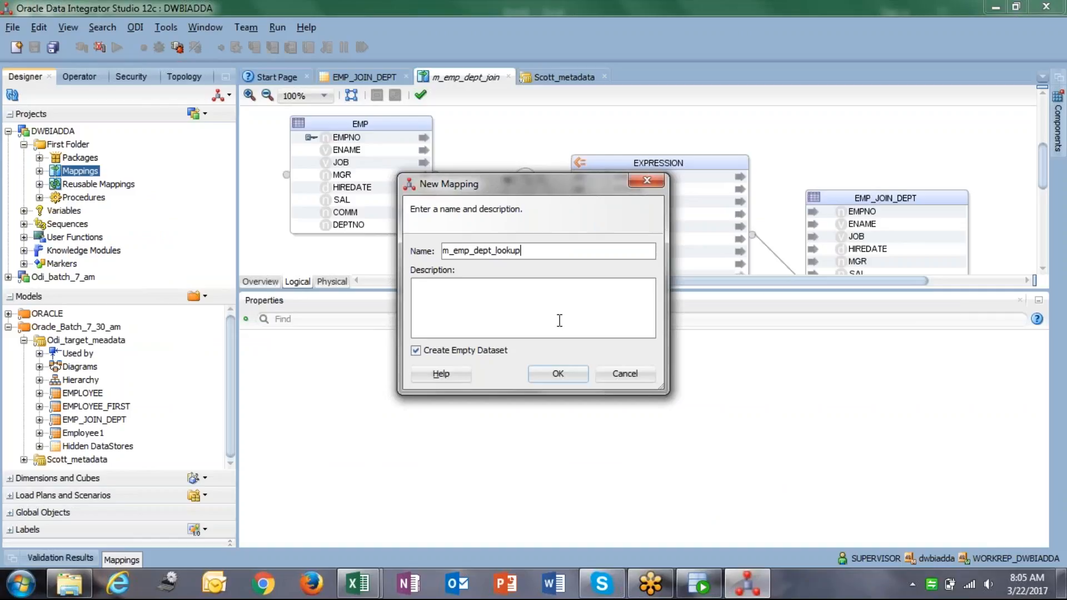
left_click_drag(554, 249, 277, 229)
key("ctrl+c")
left_click(486, 307)
key("ctrl+v")
left_click(559, 373)
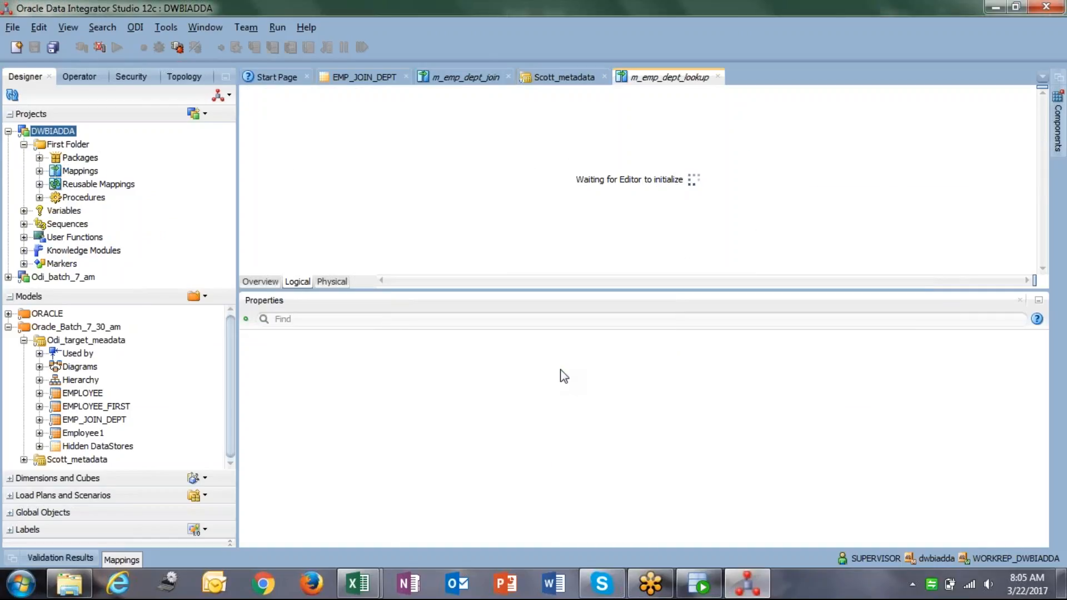
Delete the mapping's Default dataset to leave an empty canvas.
left_click(389, 114)
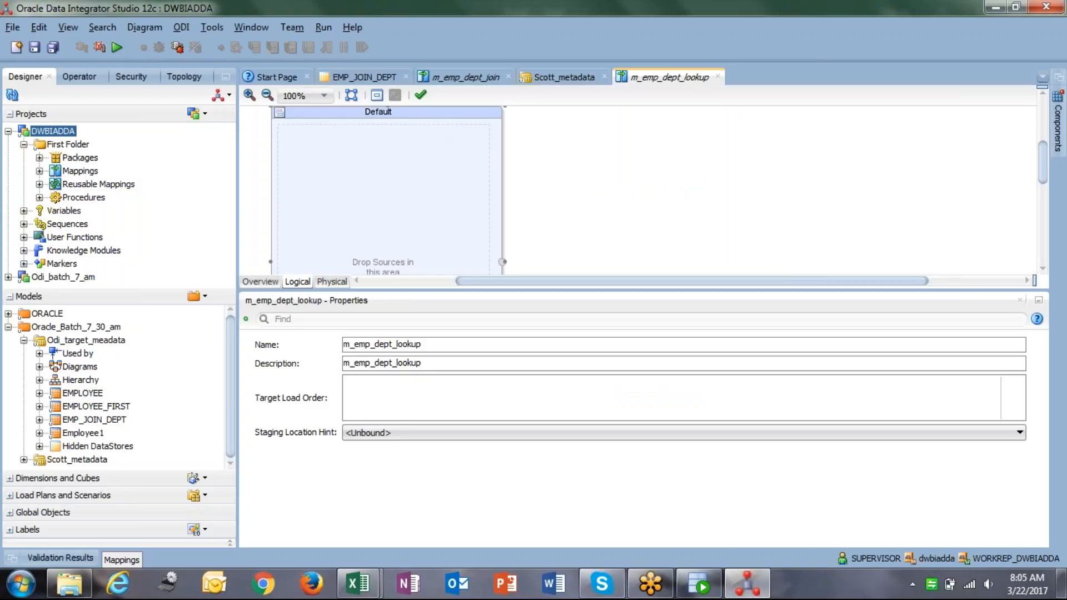
key("Delete")
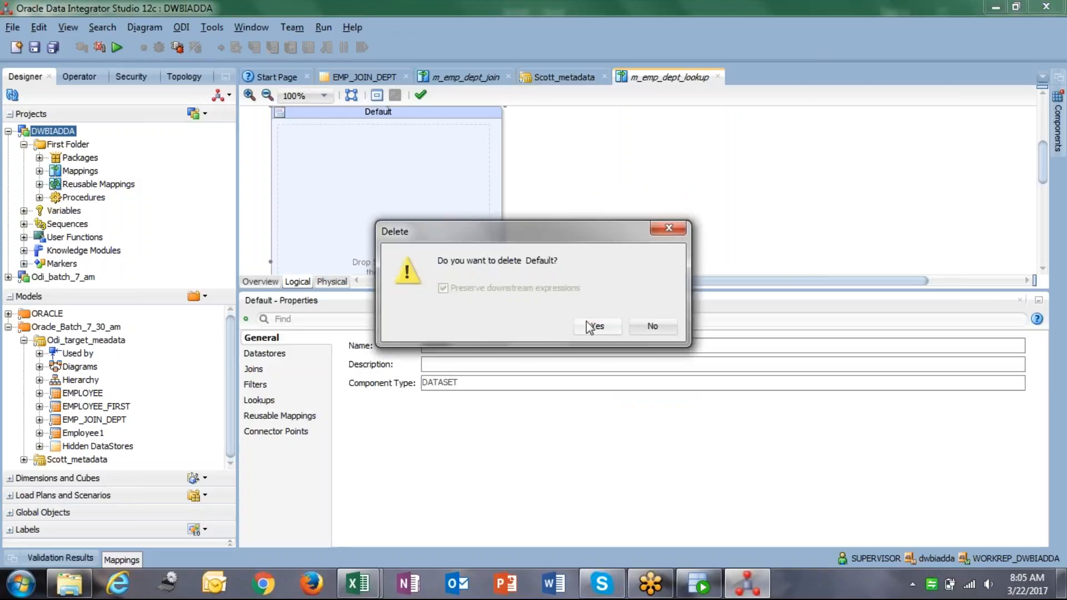
left_click(595, 328)
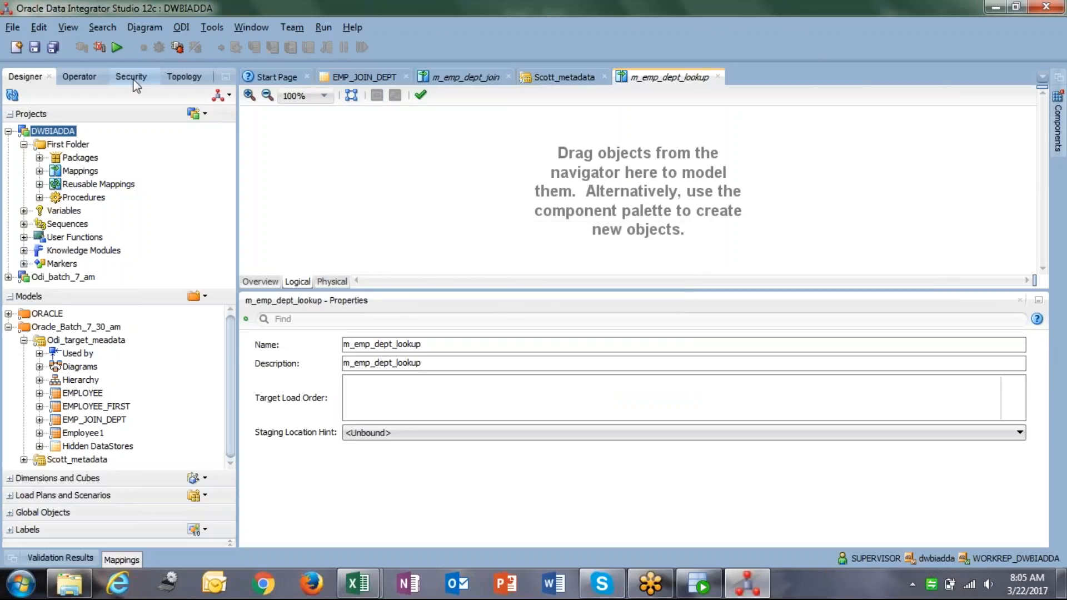
left_click(24, 340)
left_click(24, 354)
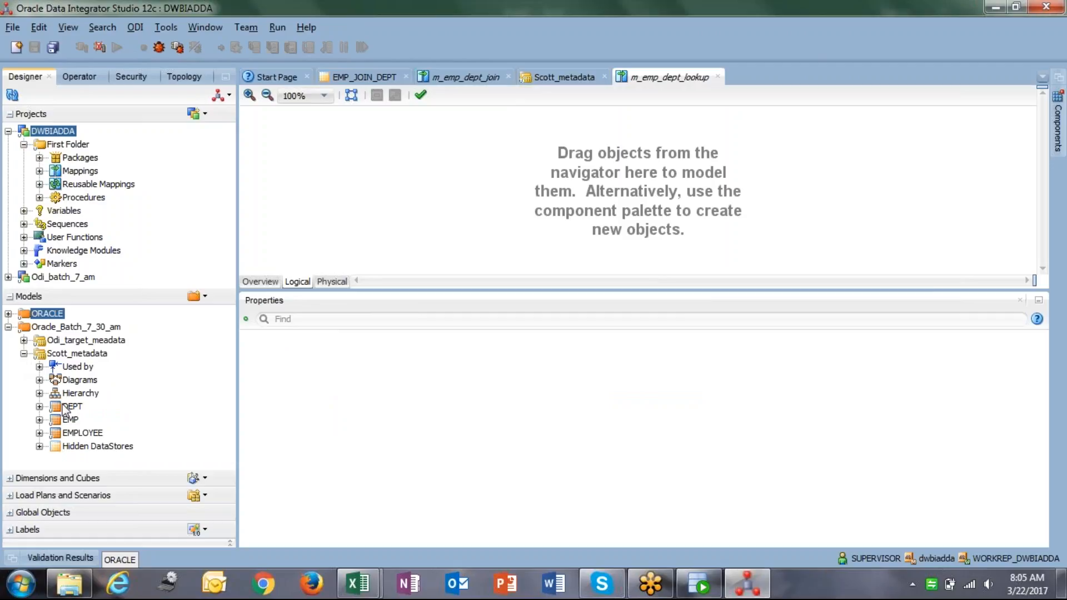
Add the EMP source and EMP_JOIN_DEPT target datastores to the mapping and arrange them.
left_click(71, 419)
left_click_drag(348, 157, 349, 157)
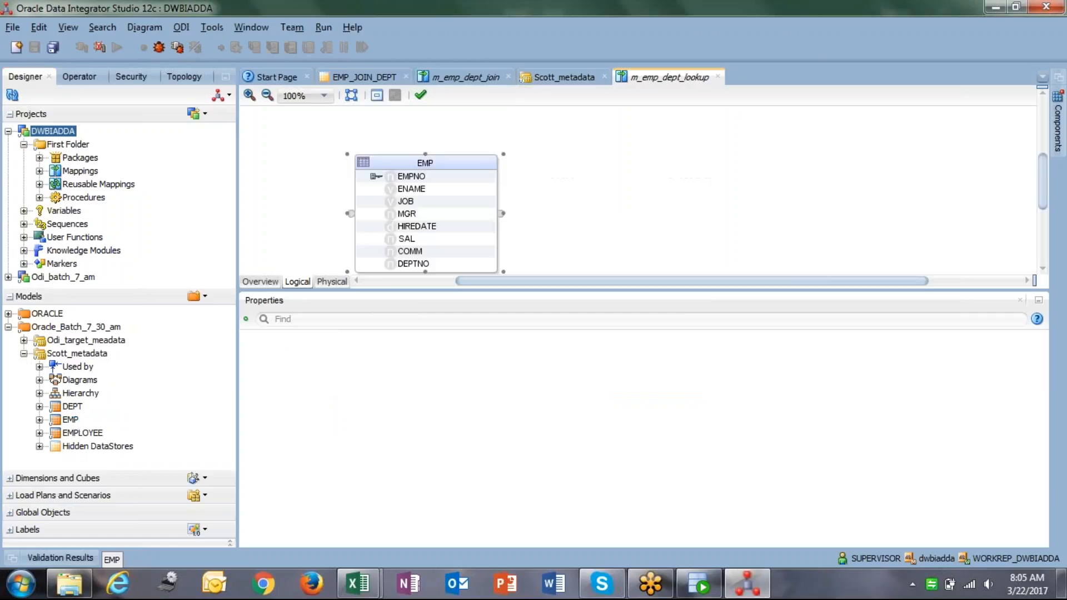
left_click(24, 354)
left_click(24, 340)
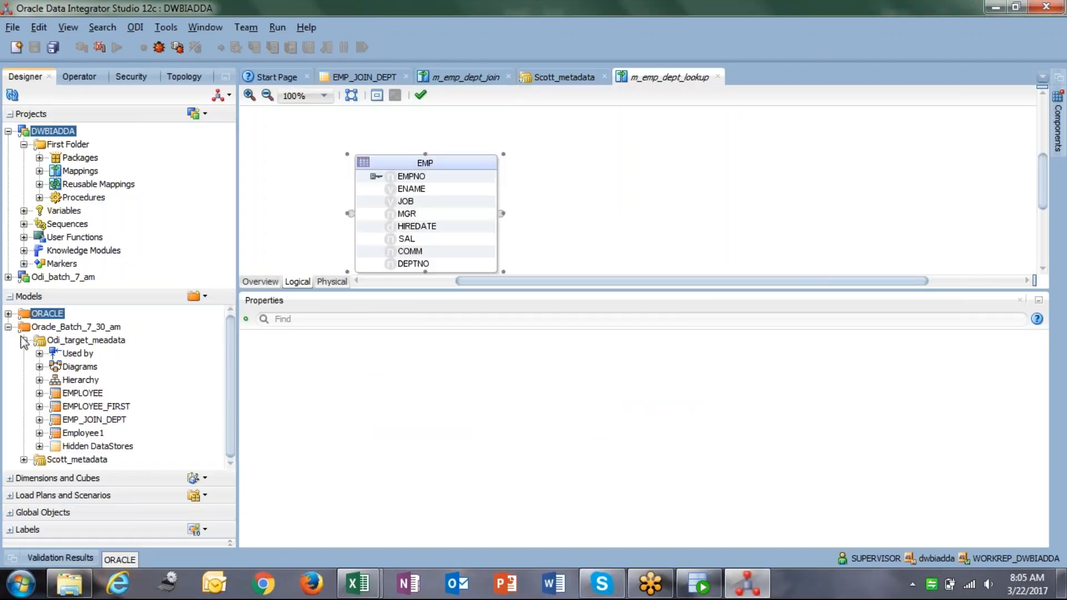
left_click(108, 423)
left_click_drag(108, 425, 873, 151)
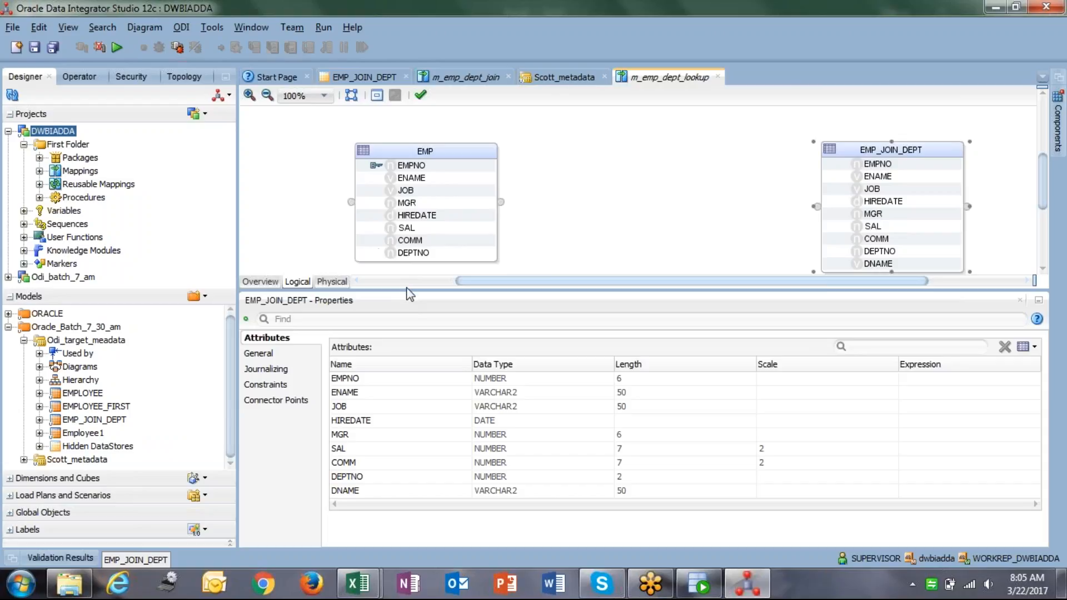
left_click_drag(409, 288, 410, 359)
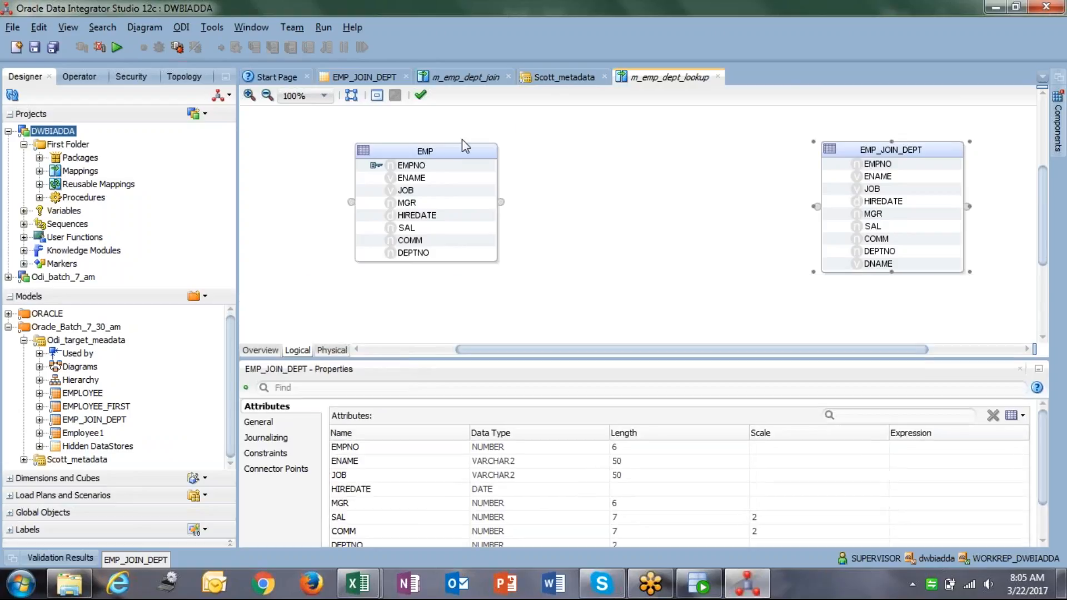
left_click_drag(422, 151, 385, 138)
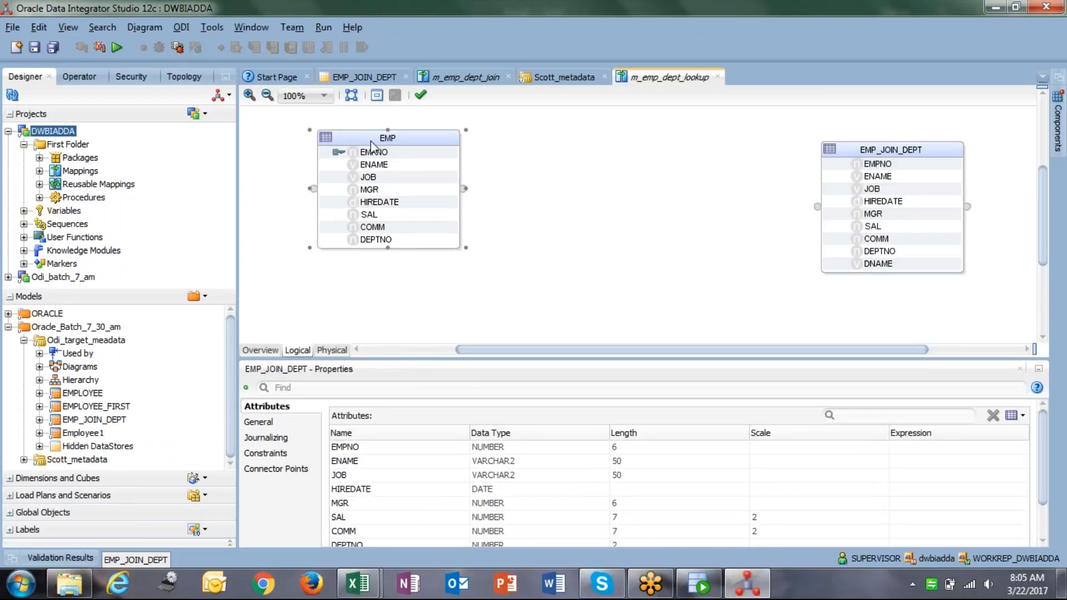
left_click_drag(858, 146, 824, 136)
left_click_drag(354, 216, 357, 181)
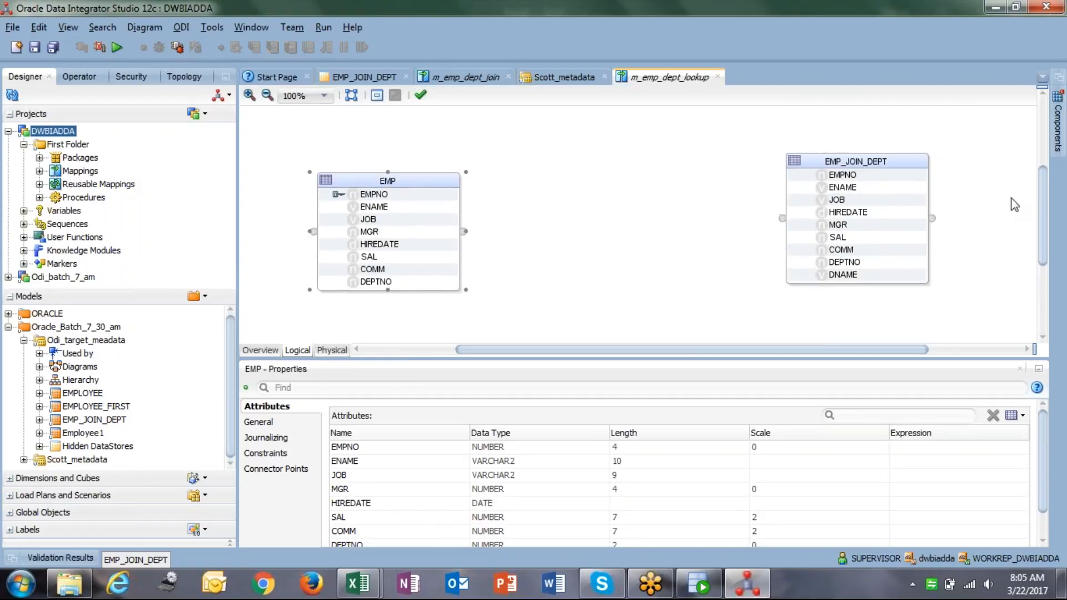
Place a Lookup component between EMP and EMP_JOIN_DEPT.
left_click(1060, 133)
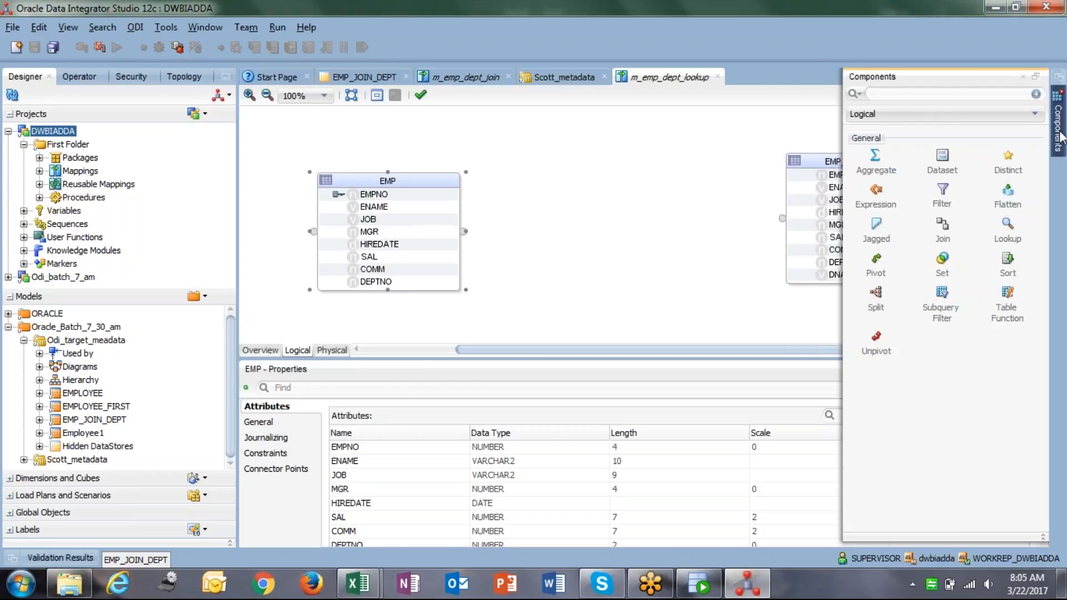
left_click(1008, 218)
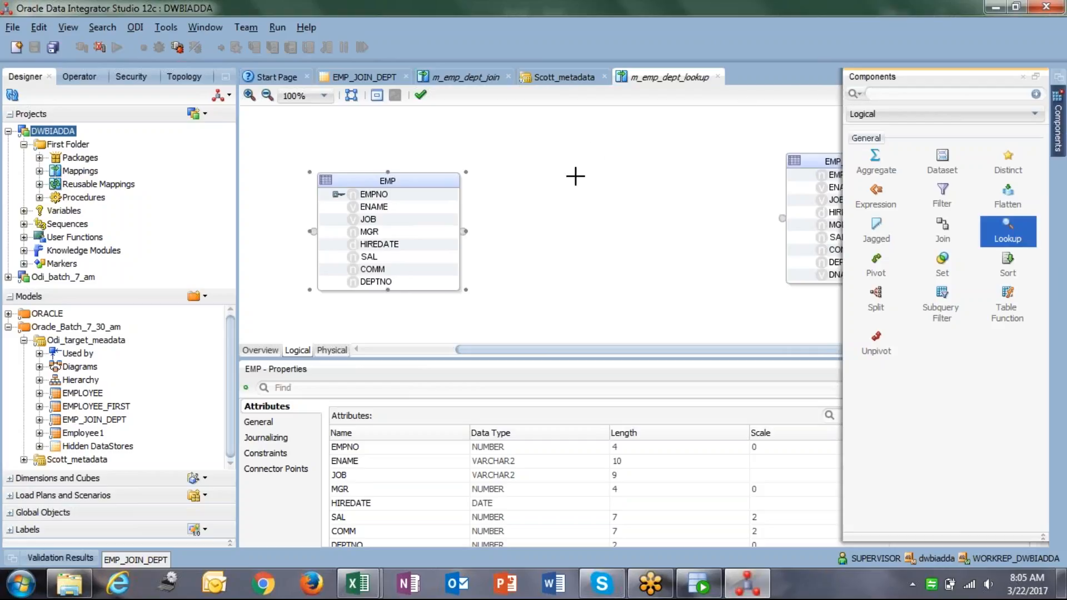
left_click(591, 150)
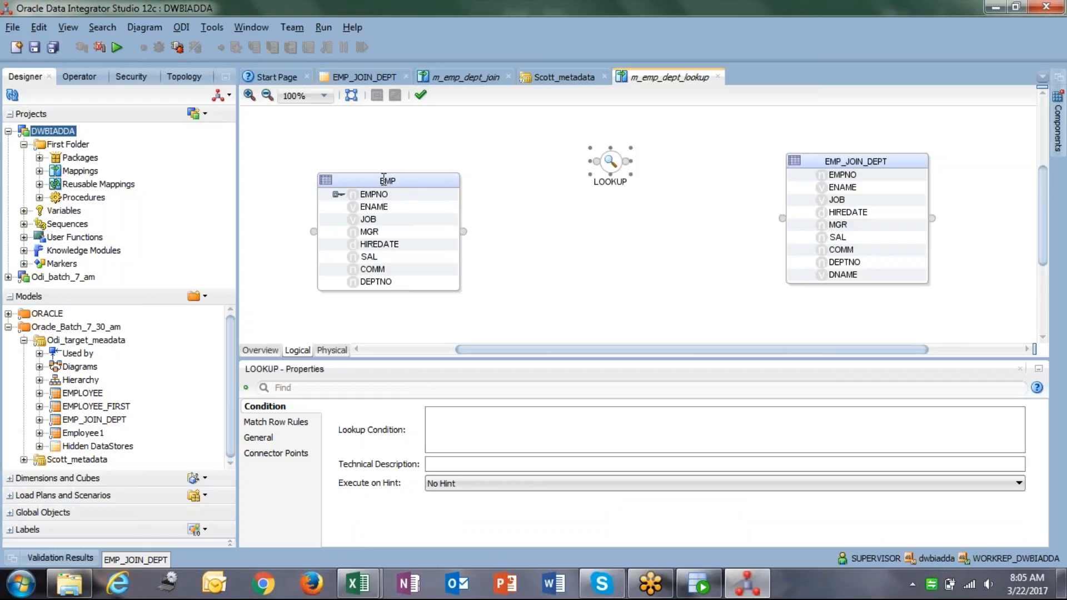
left_click_drag(363, 175, 339, 139)
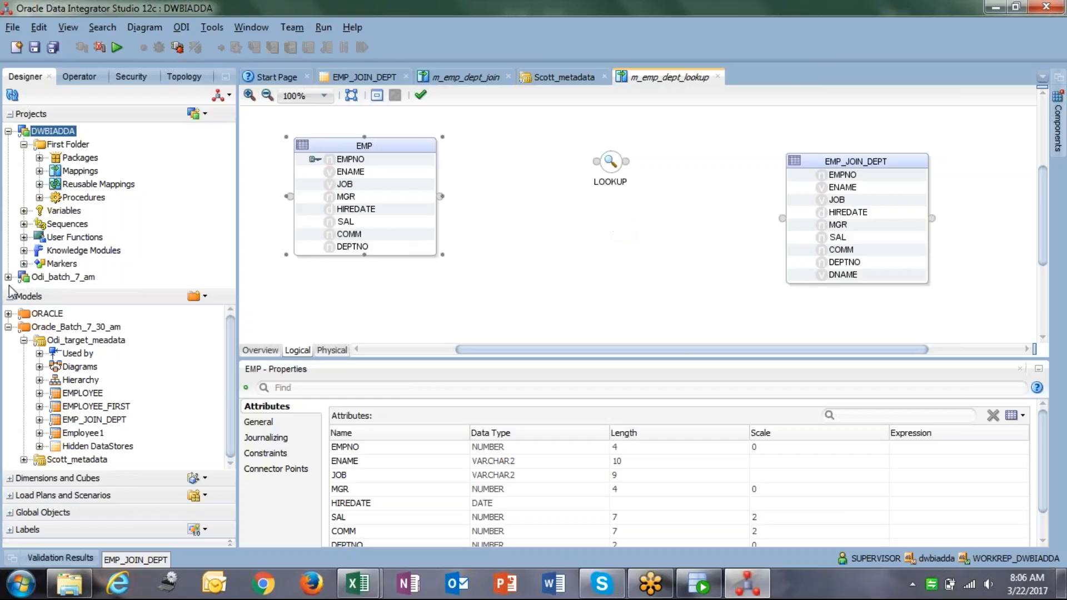
Add the DEPT datastore from Scott_metadata and position it below EMP.
left_click(24, 340)
left_click(24, 354)
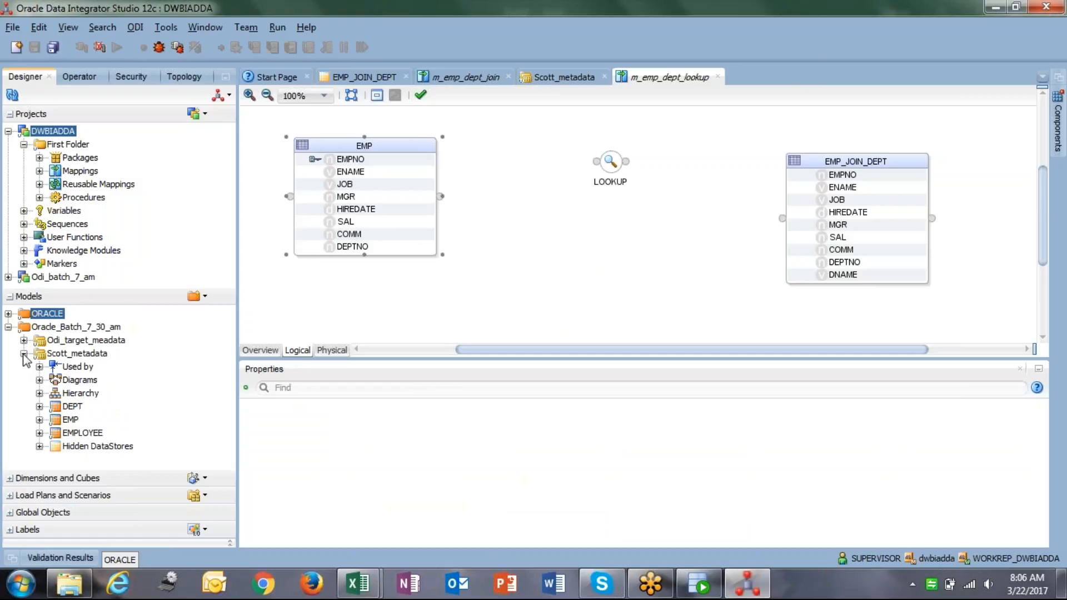
left_click_drag(71, 407, 499, 278)
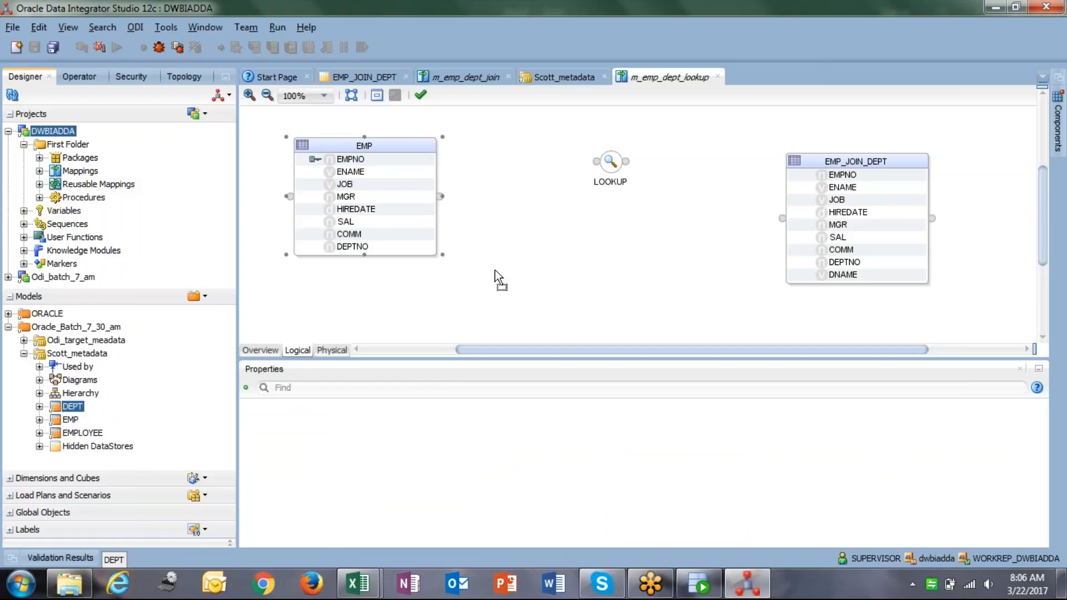
left_click_drag(532, 138, 436, 300)
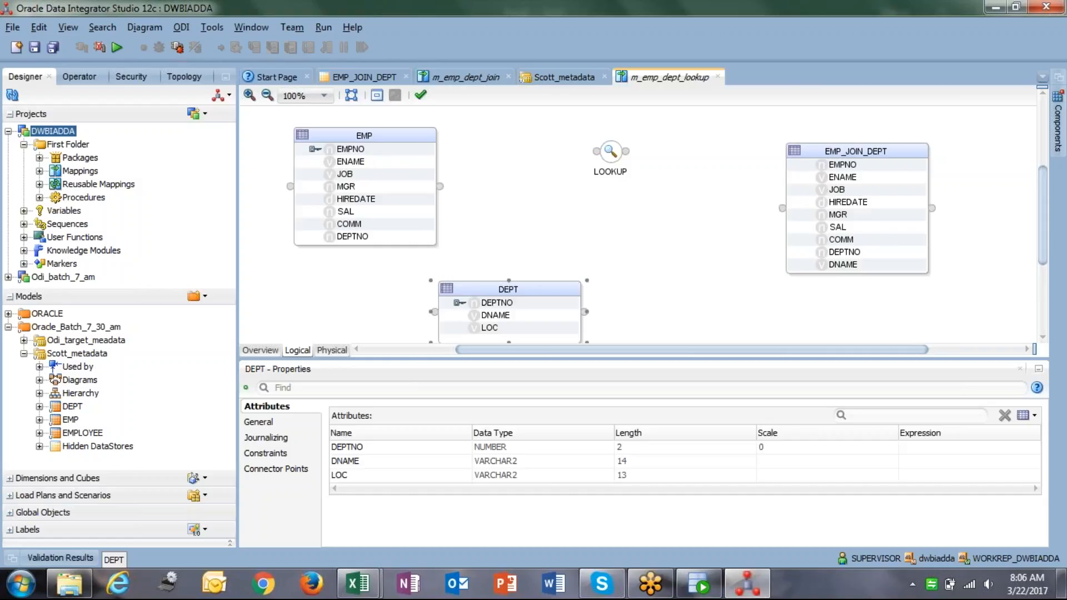
left_click_drag(411, 360, 411, 444)
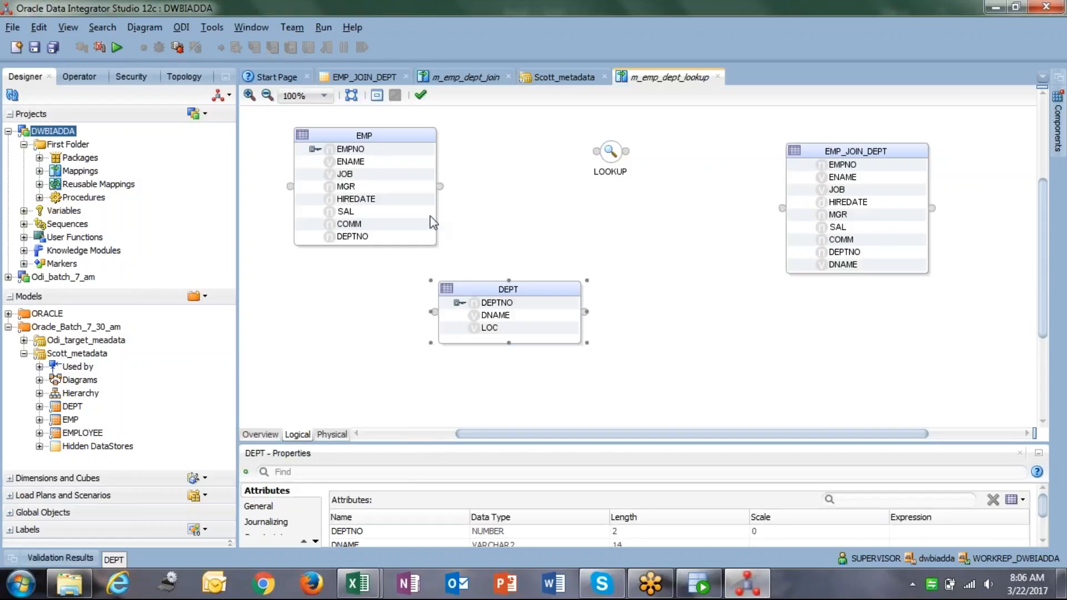
left_click_drag(463, 285, 358, 285)
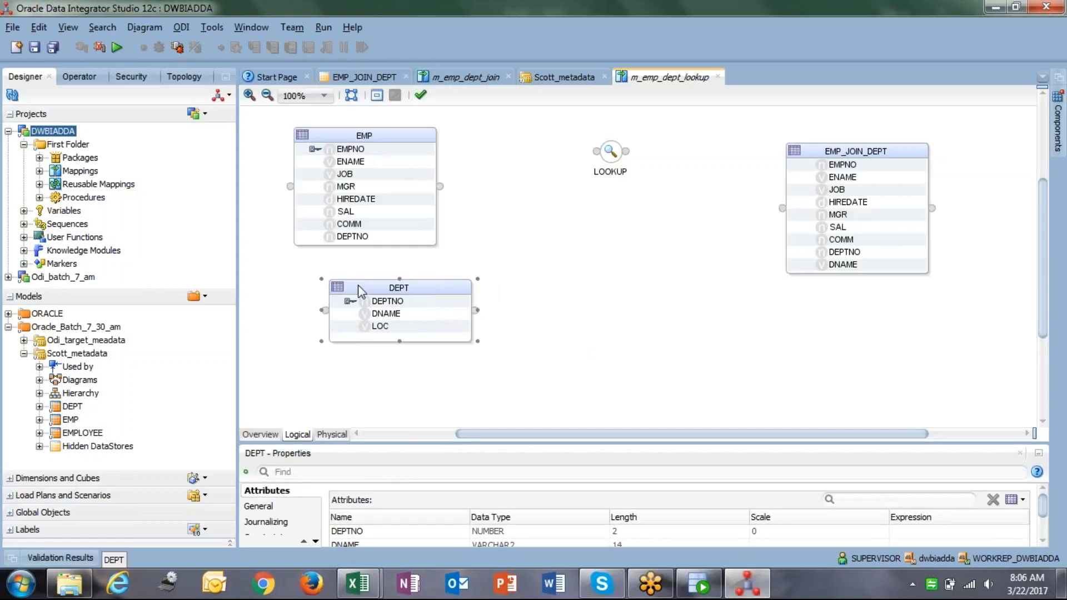
Connect EMP's DEPTNO and DEPT's DEPTNO to the LOOKUP component.
left_click(349, 241)
left_click_drag(310, 242, 595, 155)
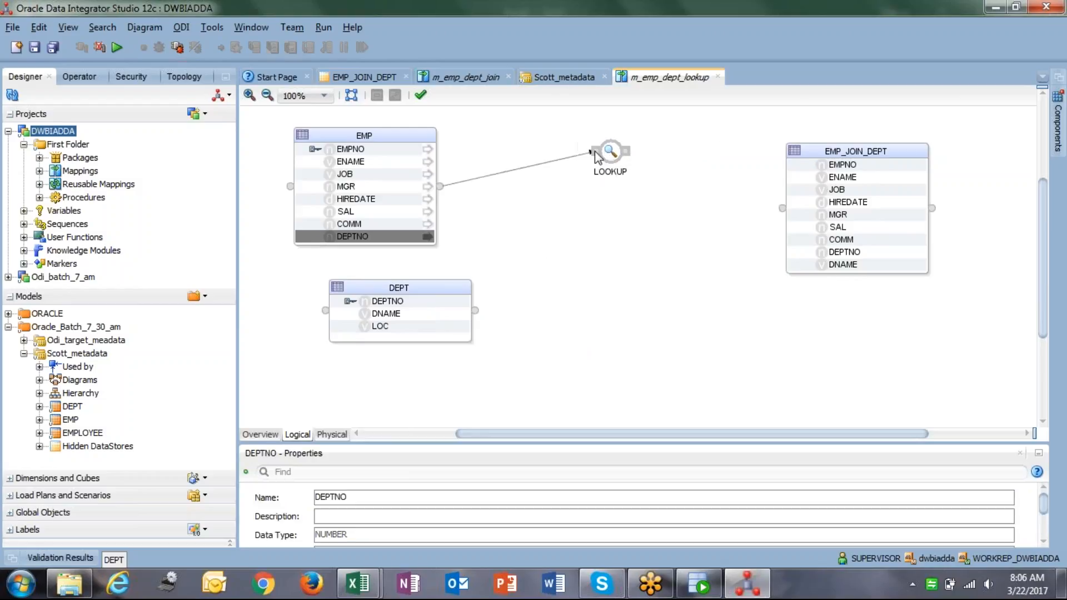
left_click(368, 303)
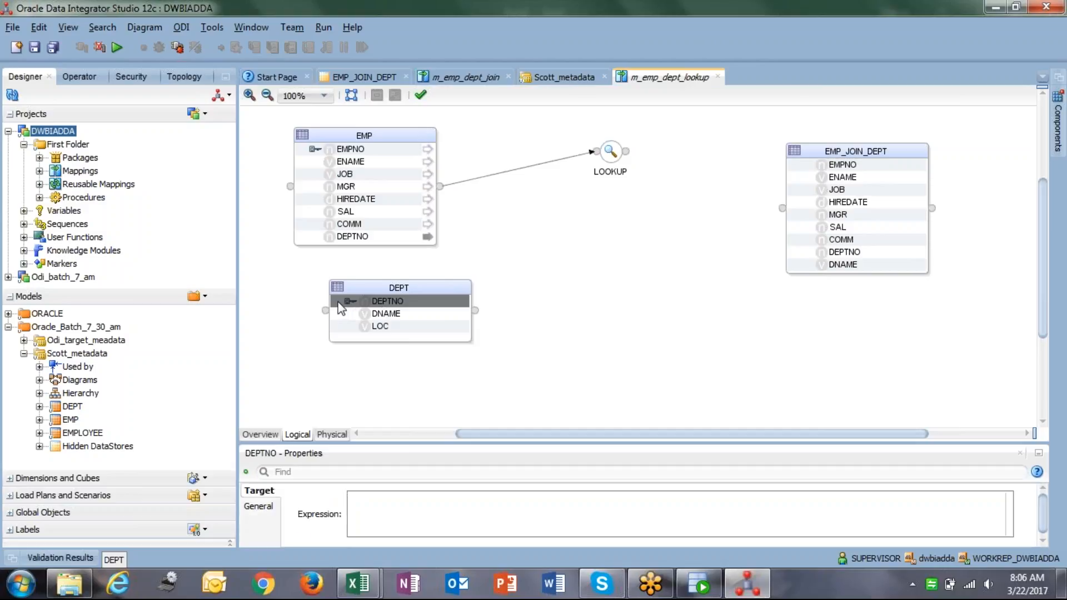
left_click_drag(340, 305, 590, 153)
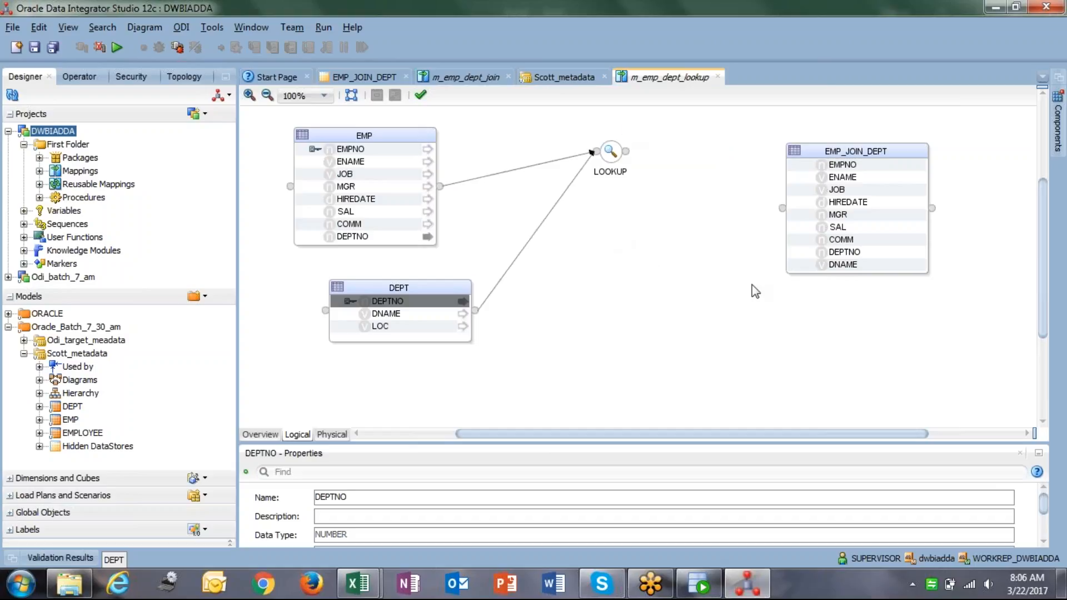
left_click(624, 157)
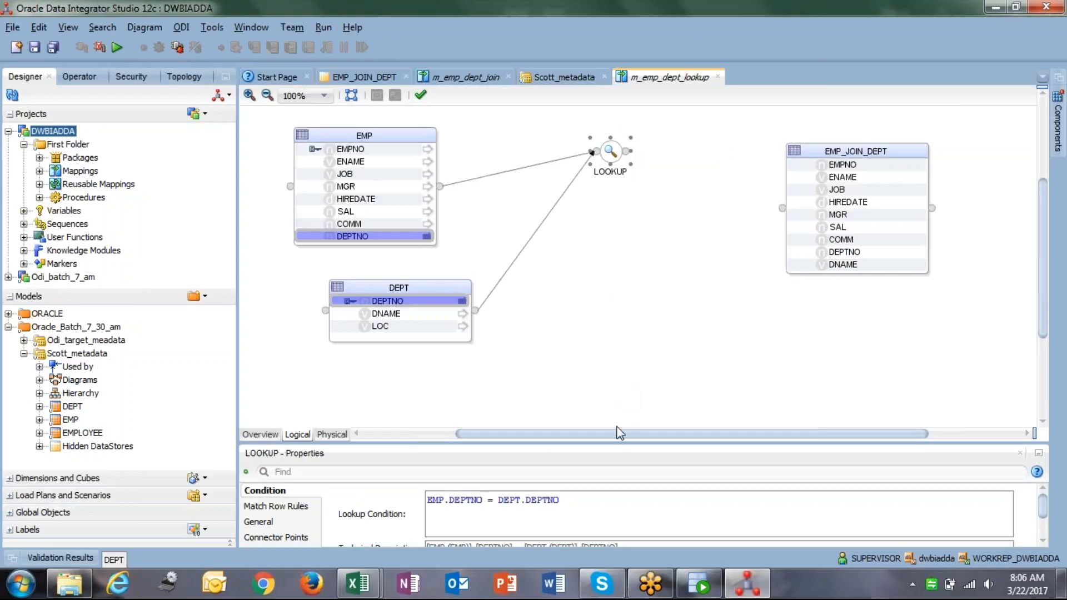
Inspect the lookup condition EMP.DEPTNO = DEPT.DEPTNO in the expression editor, then cancel without changes.
left_click_drag(615, 443, 615, 320)
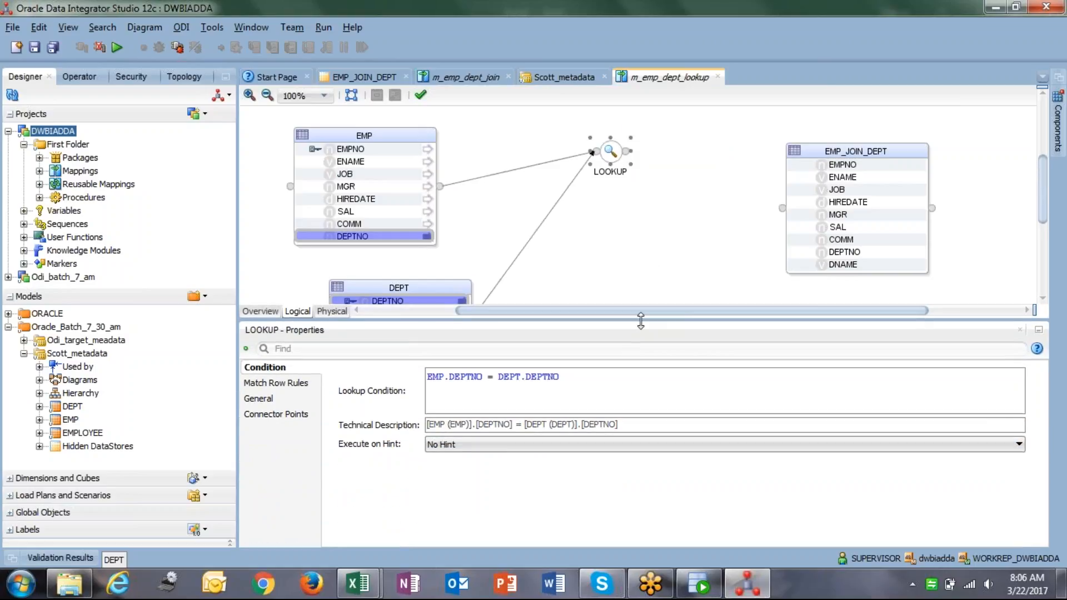
left_click_drag(604, 376, 427, 376)
left_click(449, 378)
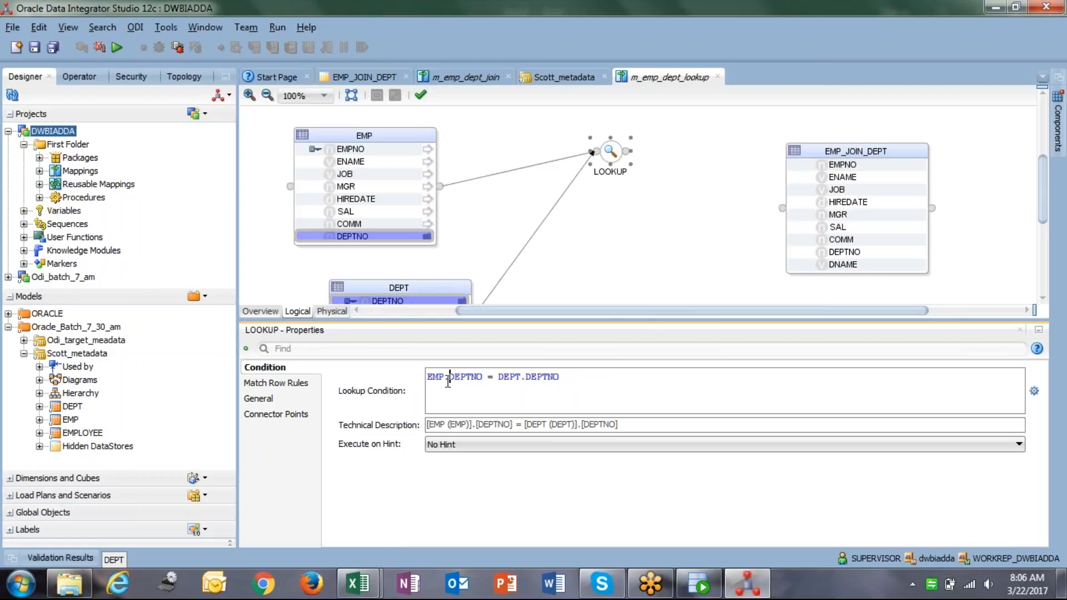
left_click_drag(449, 379, 361, 357)
left_click(556, 387)
left_click(499, 381)
left_click(1035, 391)
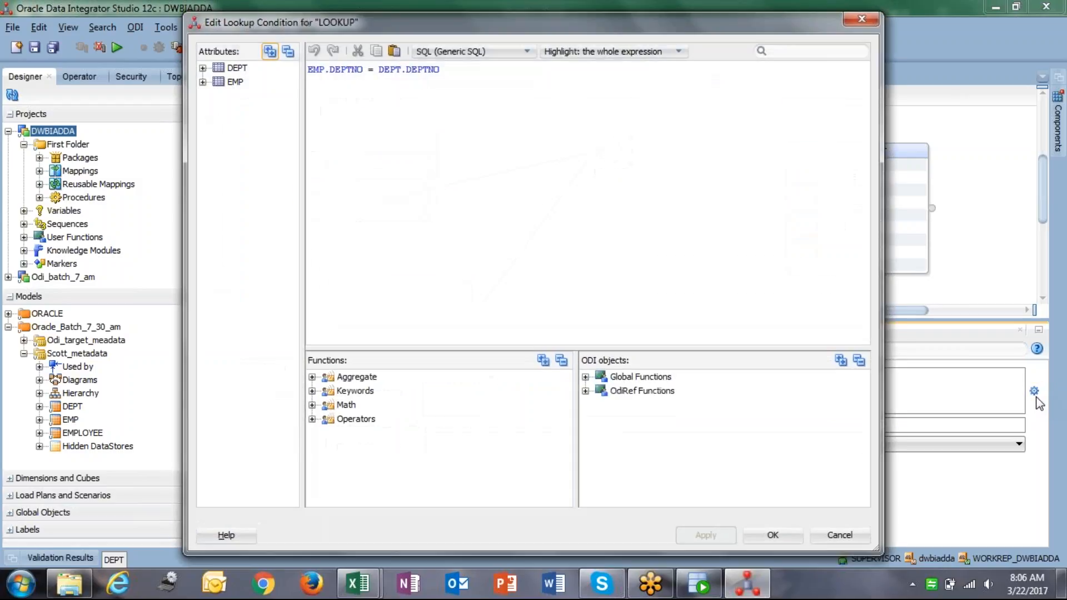
left_click(678, 115)
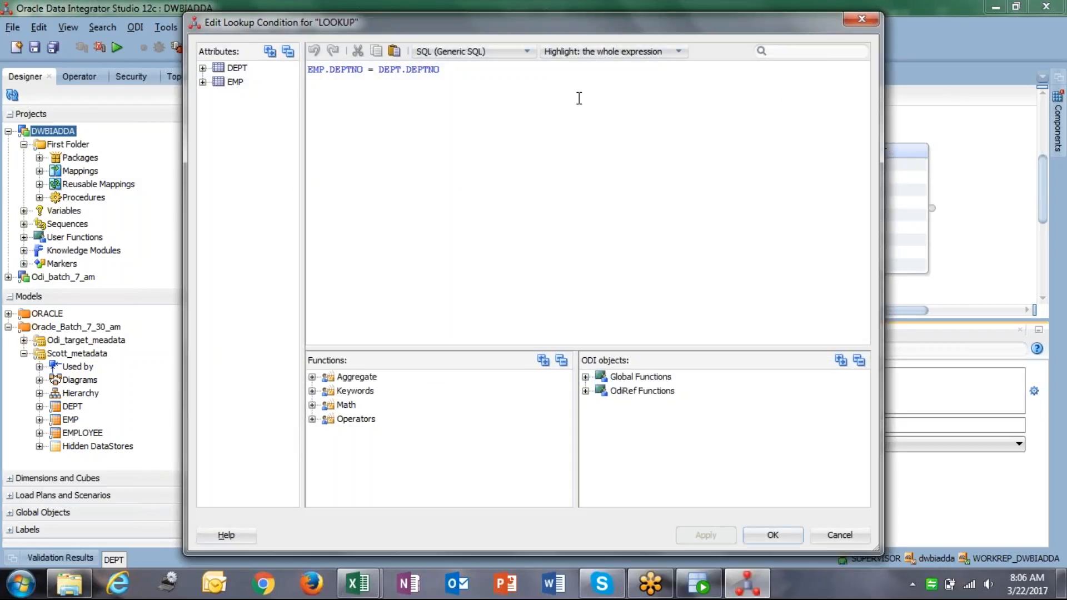
left_click(834, 531)
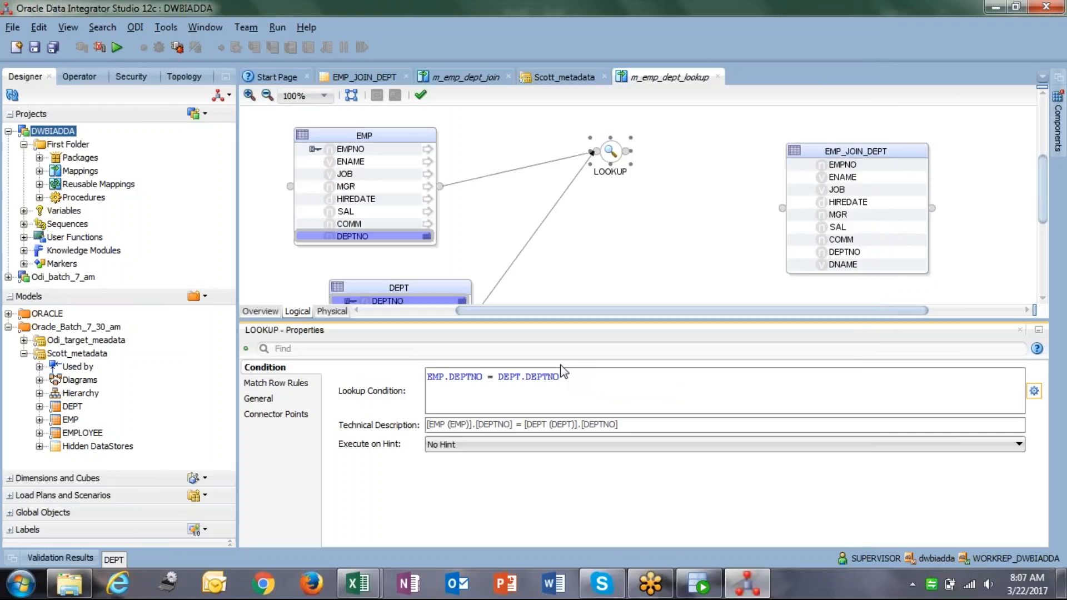
Show the LOOKUP's Match Row Rules and expand the Multiple Match Rows choices.
left_click(296, 388)
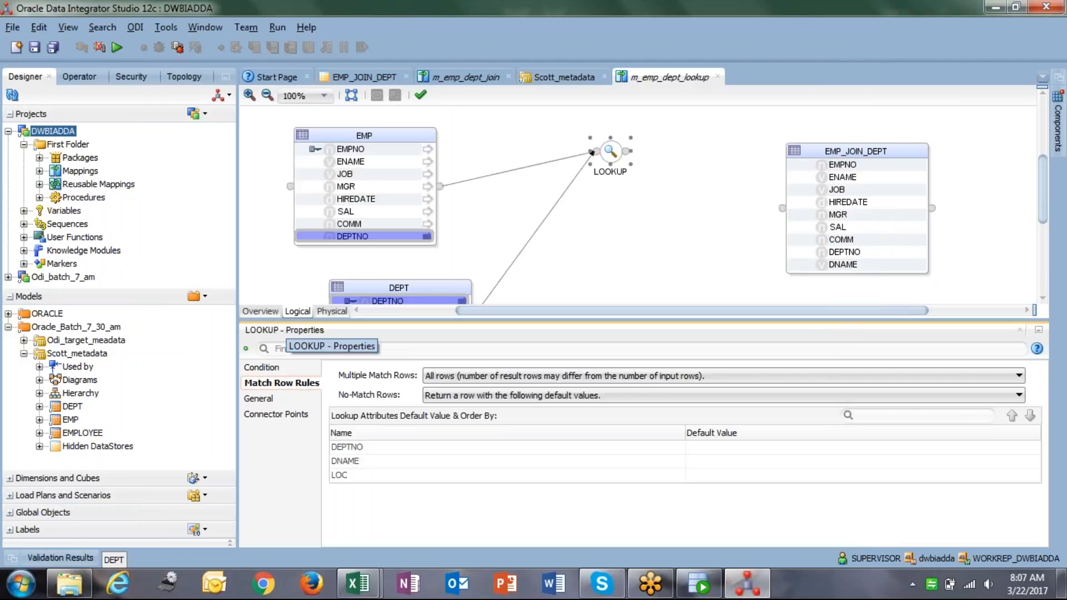
left_click(491, 378)
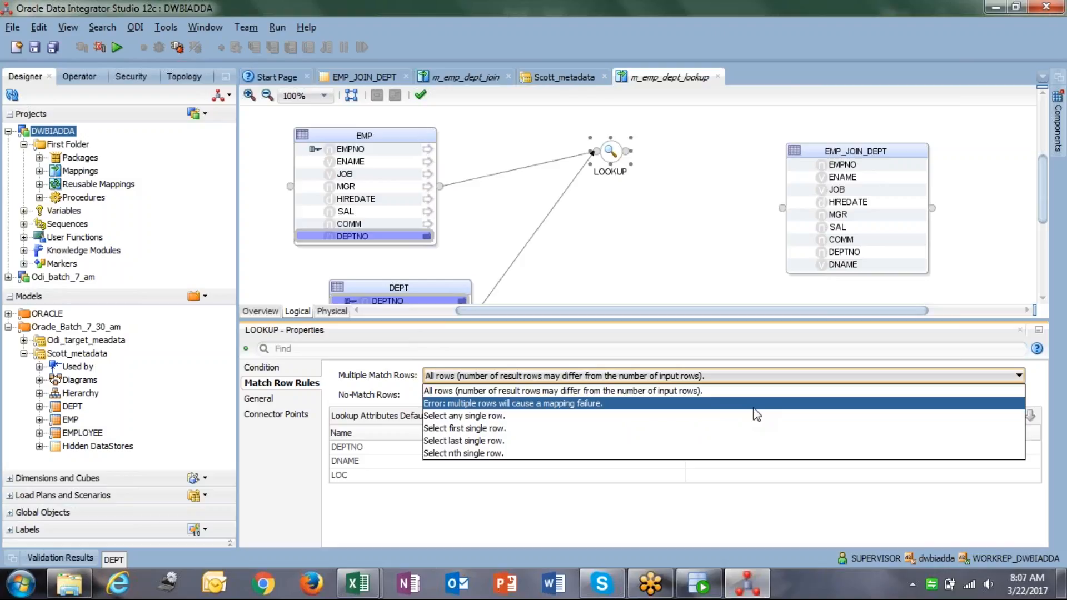
Try the nth-row option, entering row numbers 3 and 6 before clearing the number.
left_click(573, 454)
left_click_drag(474, 418, 406, 400)
left_click(453, 415)
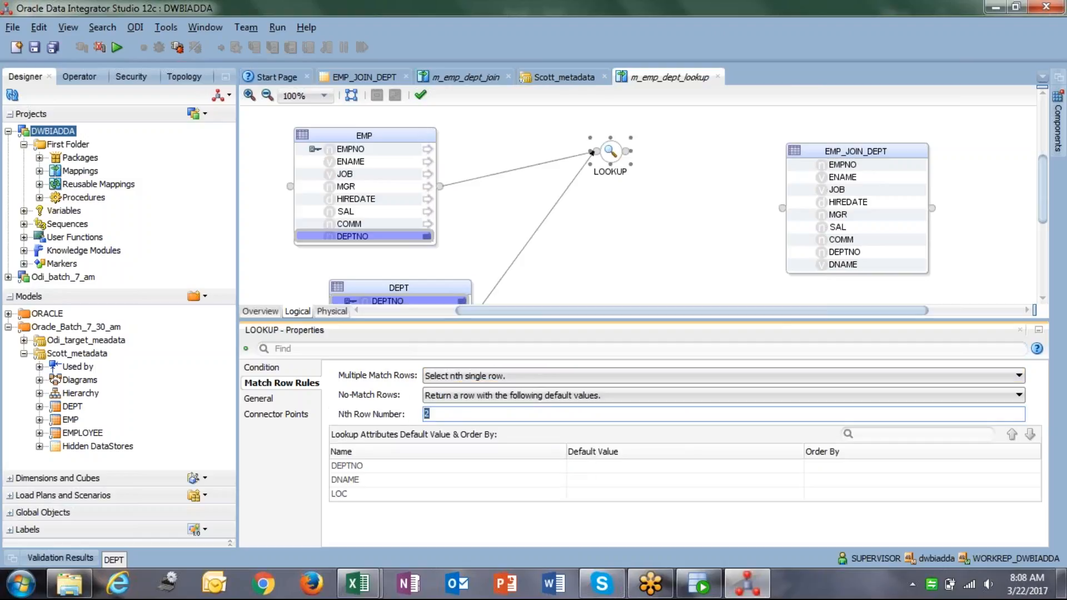
type("3")
key("BackSpace")
type("6")
key("BackSpace")
Cycle through all, any, first, last and nth row options, settling on Select first single row.
left_click(487, 377)
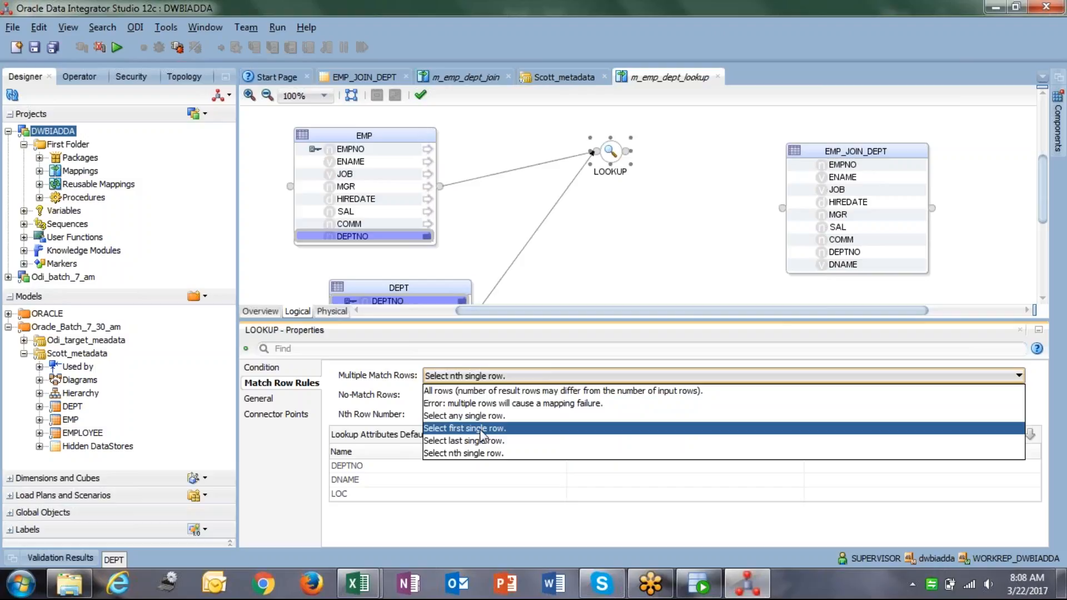
left_click(472, 392)
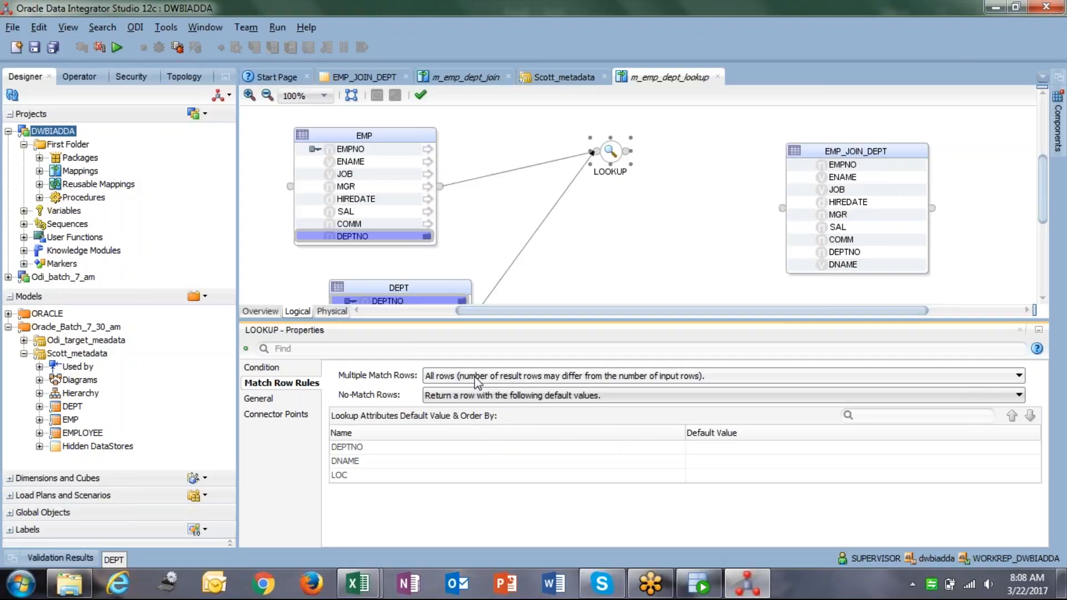
left_click(476, 378)
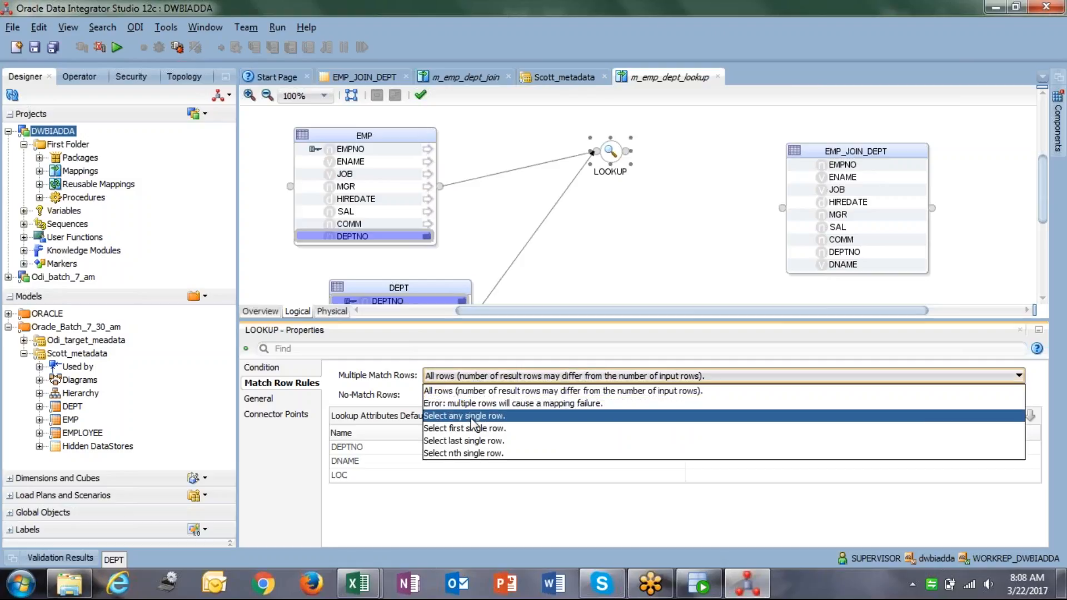
left_click(471, 418)
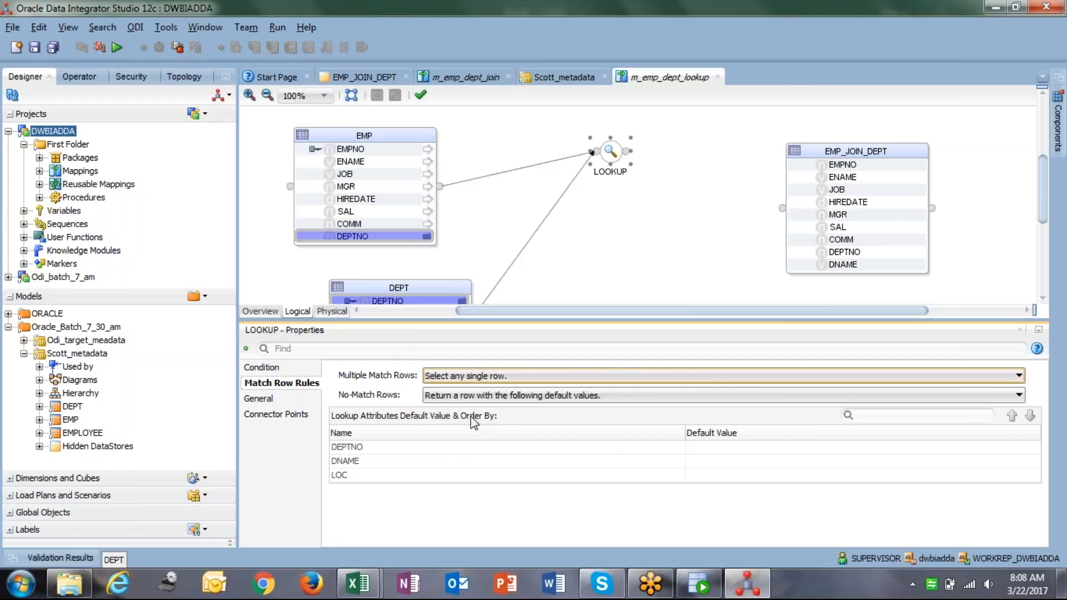
left_click(468, 376)
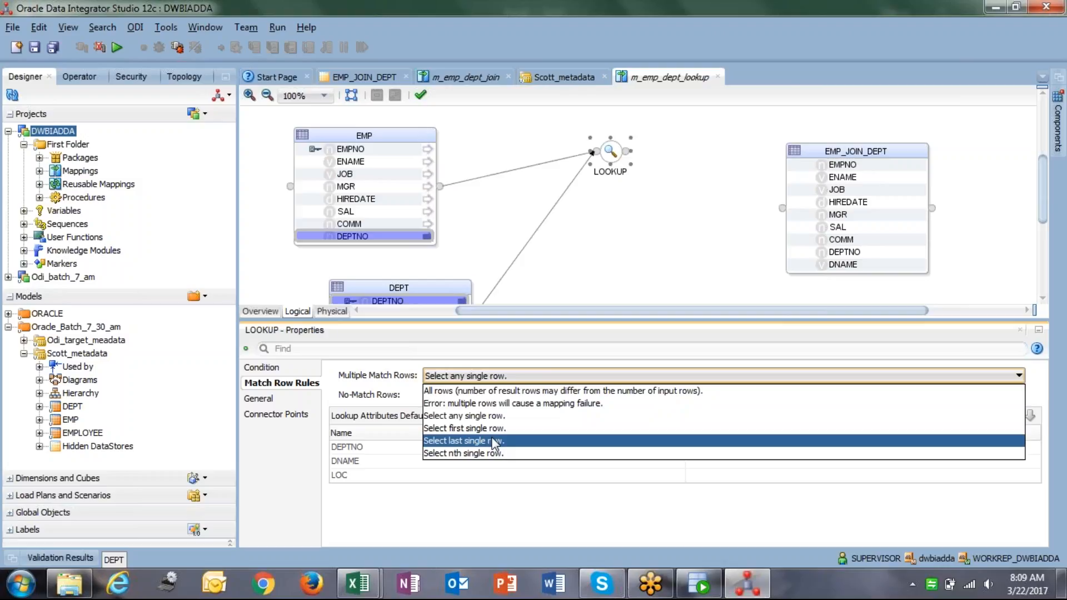
left_click(487, 429)
left_click(482, 378)
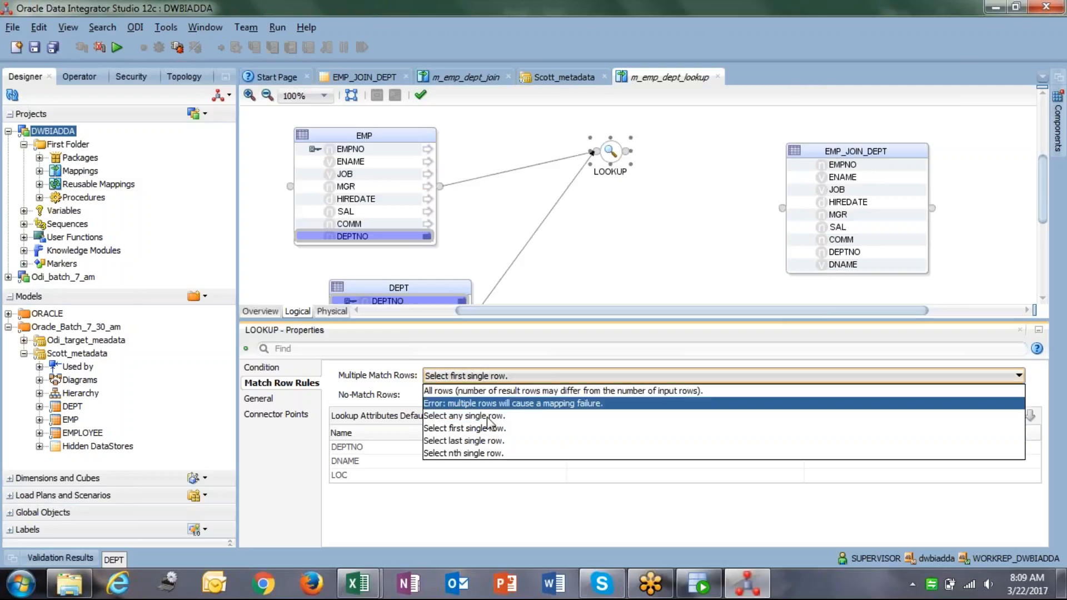
left_click(489, 441)
left_click(489, 376)
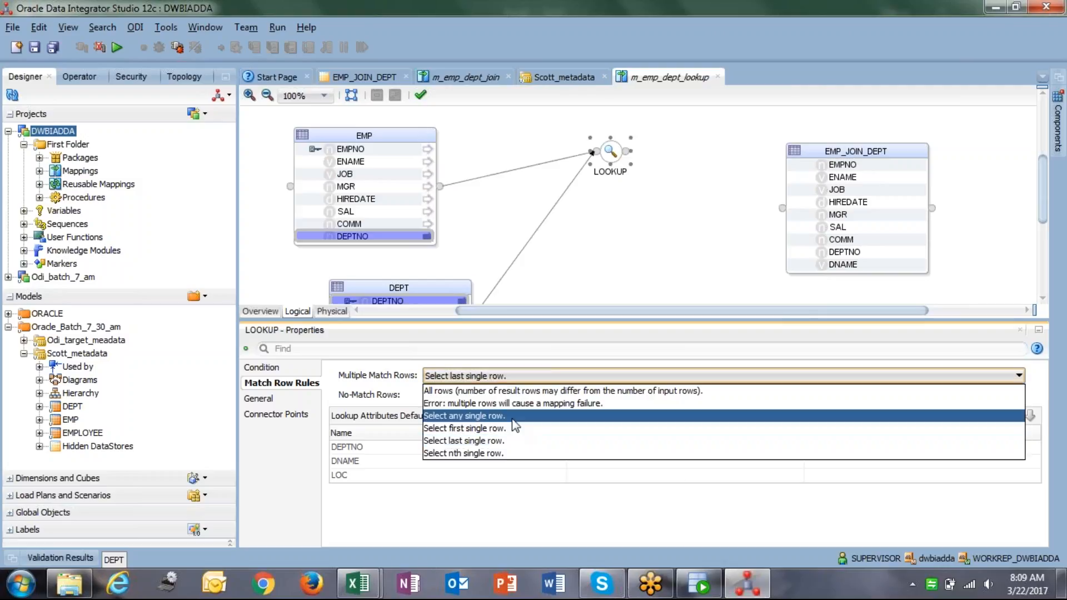
left_click(517, 453)
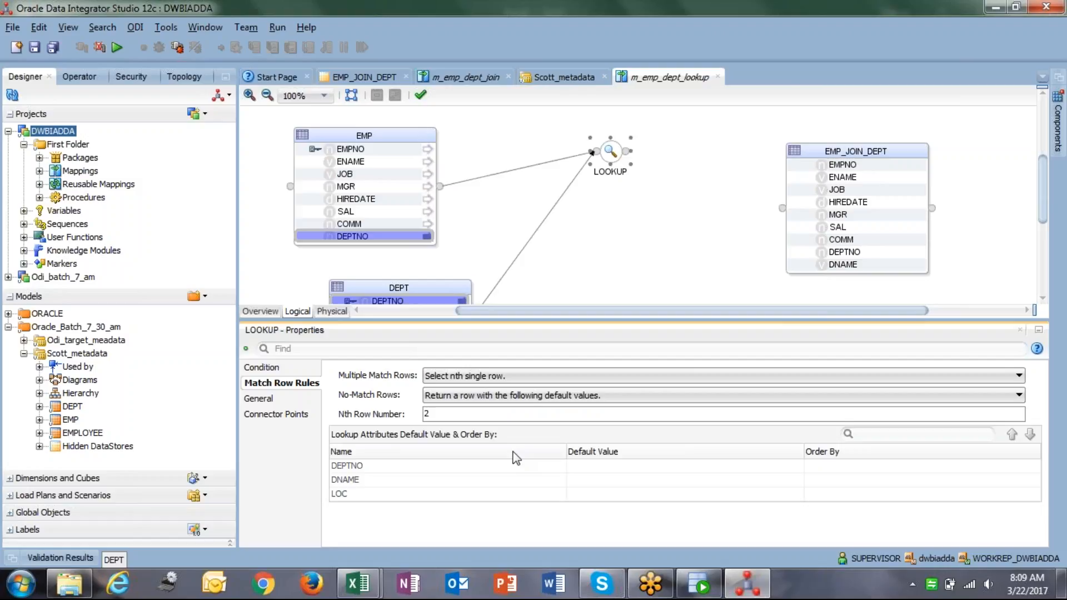
left_click(505, 378)
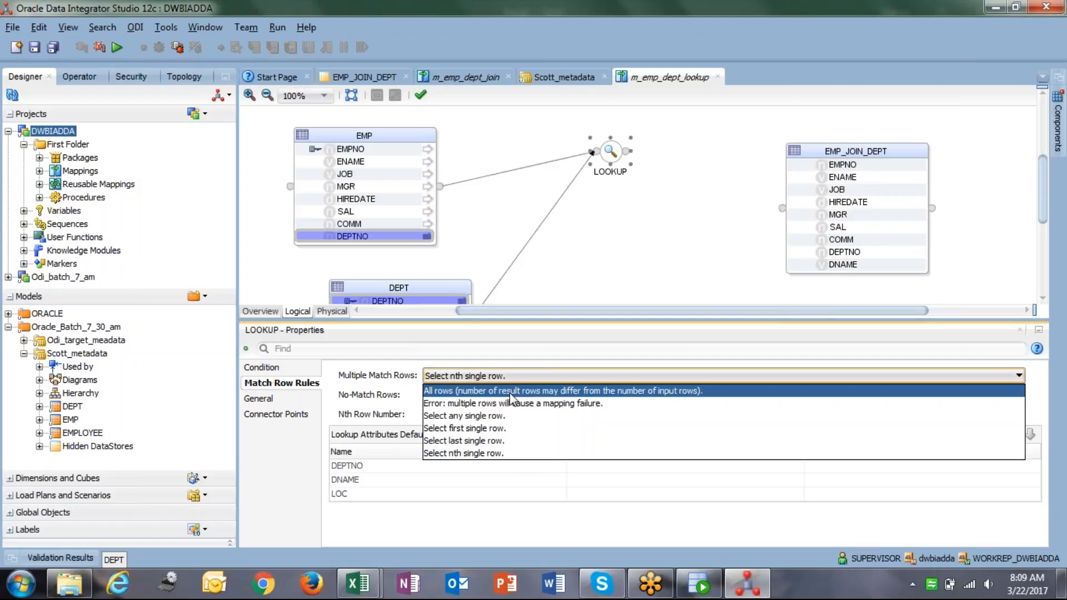
left_click(497, 429)
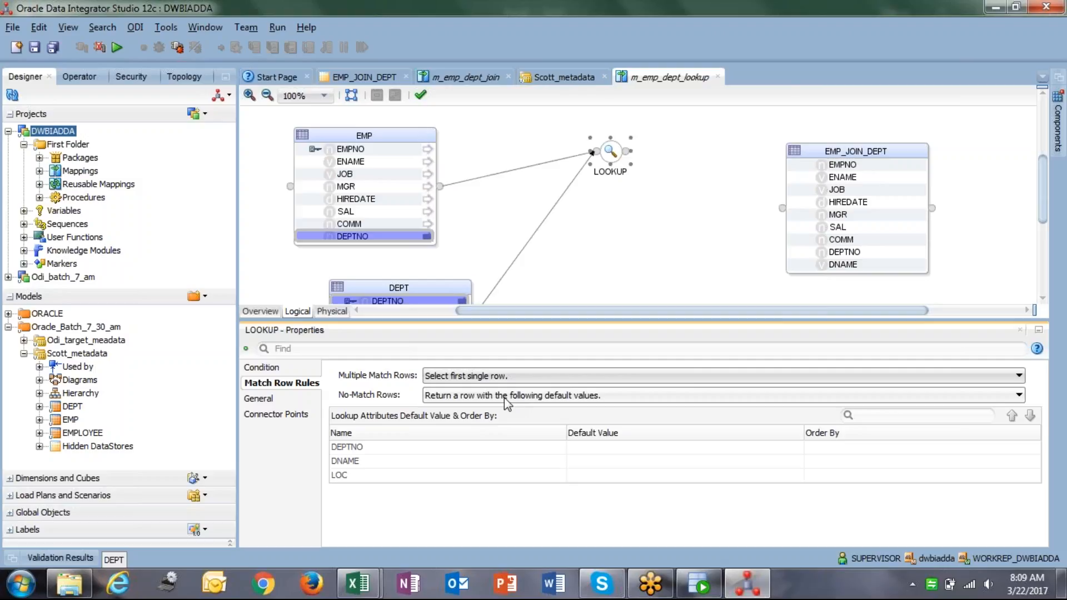
left_click(839, 448)
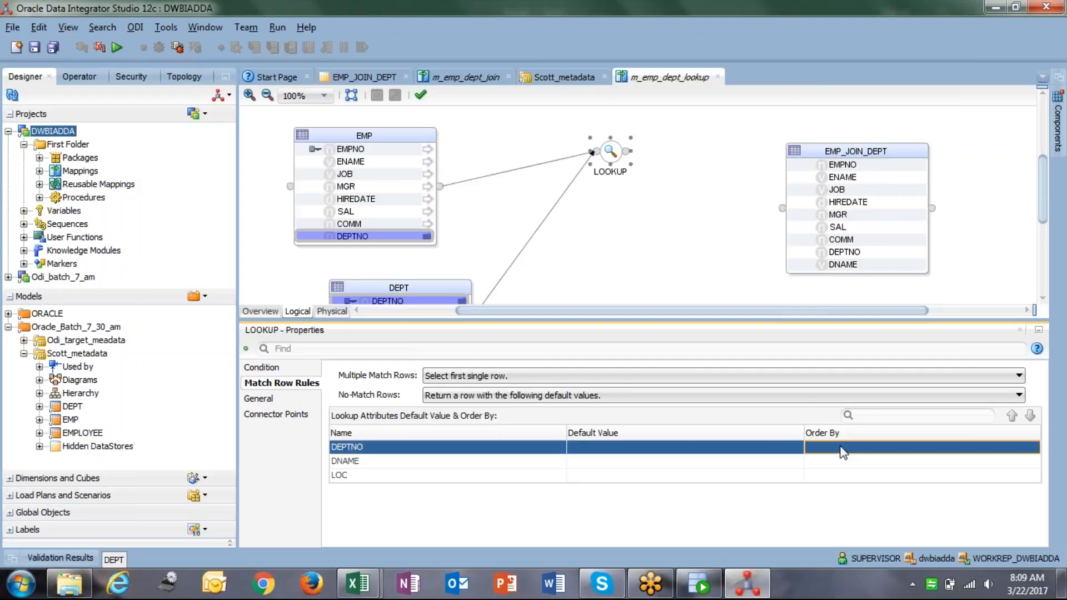
left_click(840, 448)
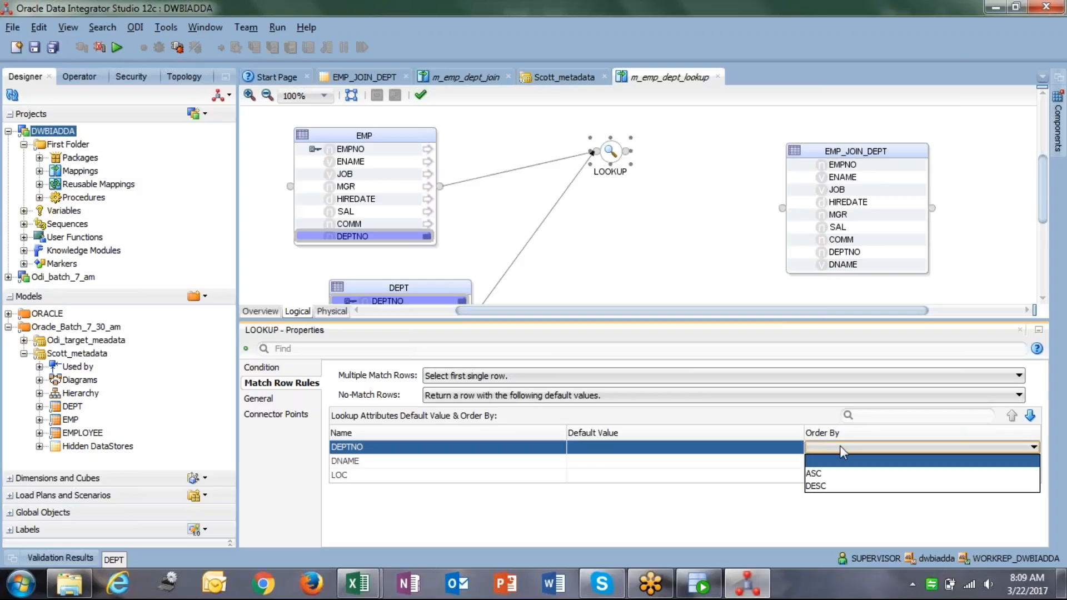
left_click(745, 479)
left_click(878, 461)
left_click(880, 467)
left_click(633, 488)
left_click(839, 481)
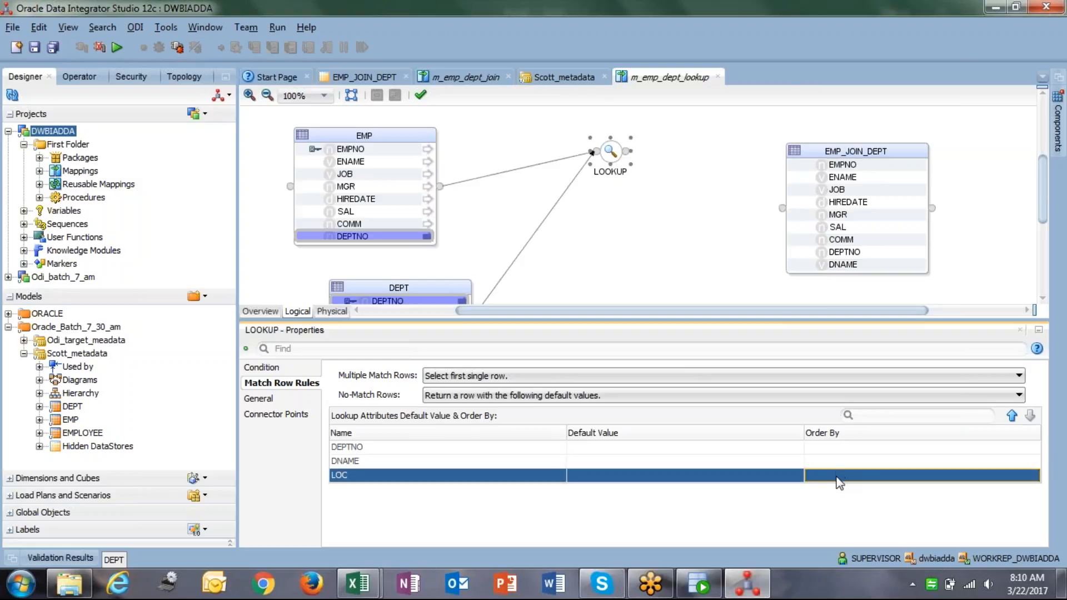
left_click(840, 482)
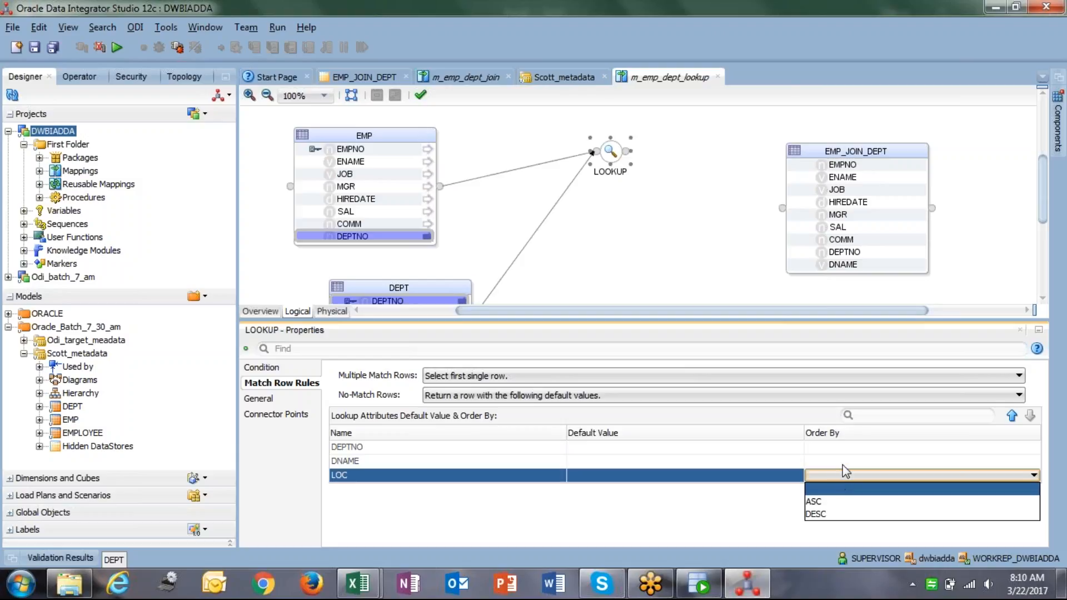
left_click(842, 465)
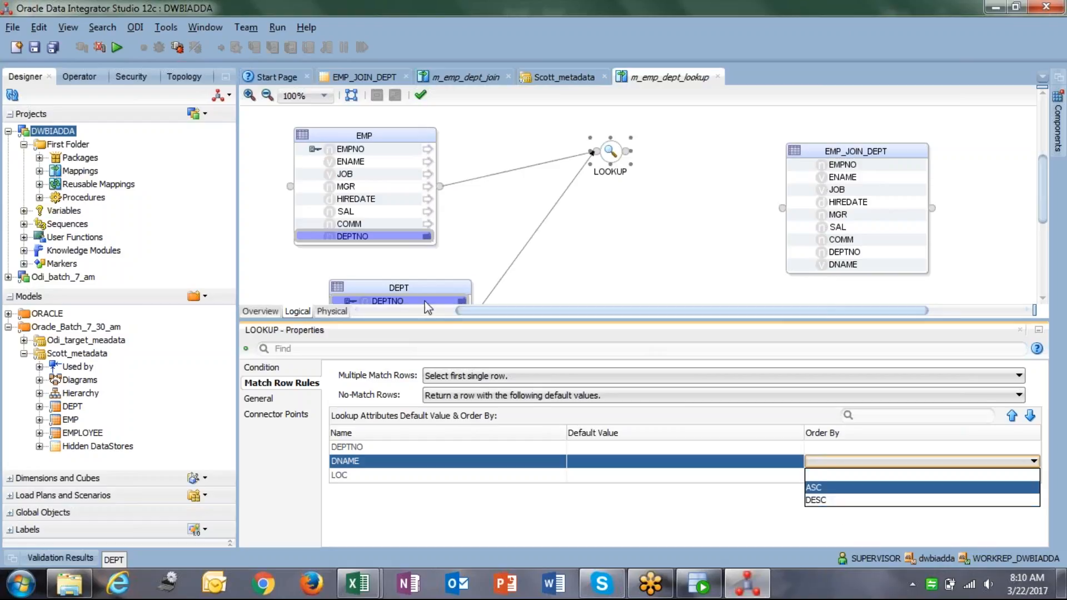
Drag the DEPT datastore up directly beneath EMP on the diagram.
left_click(397, 287)
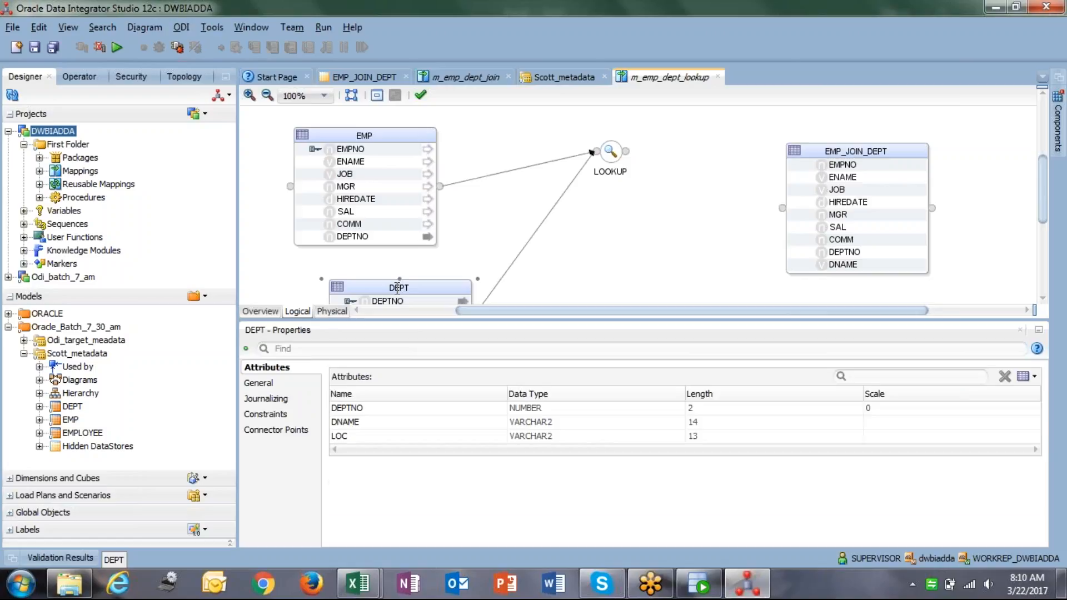
left_click_drag(398, 287, 398, 260)
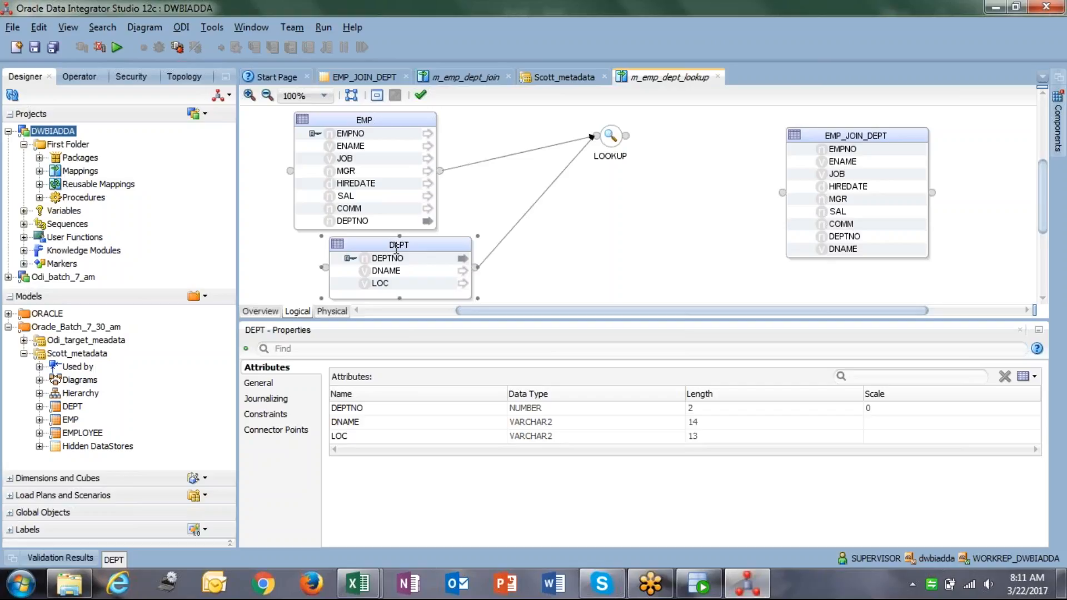
Open the LOOKUP's General properties and check driver source EMP and lookup source DEPT.
left_click(621, 137)
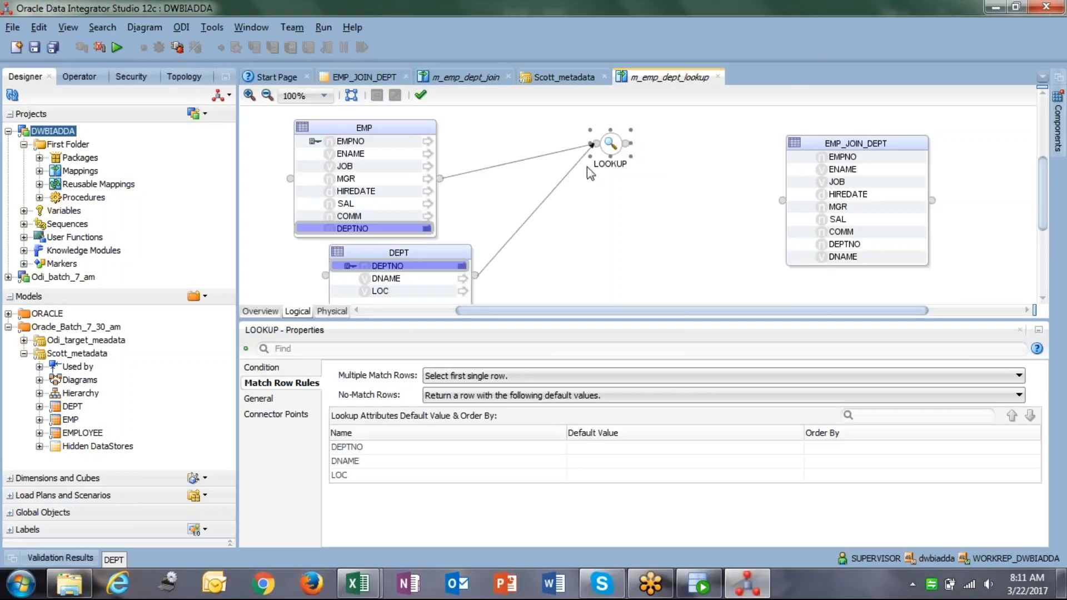
left_click(261, 399)
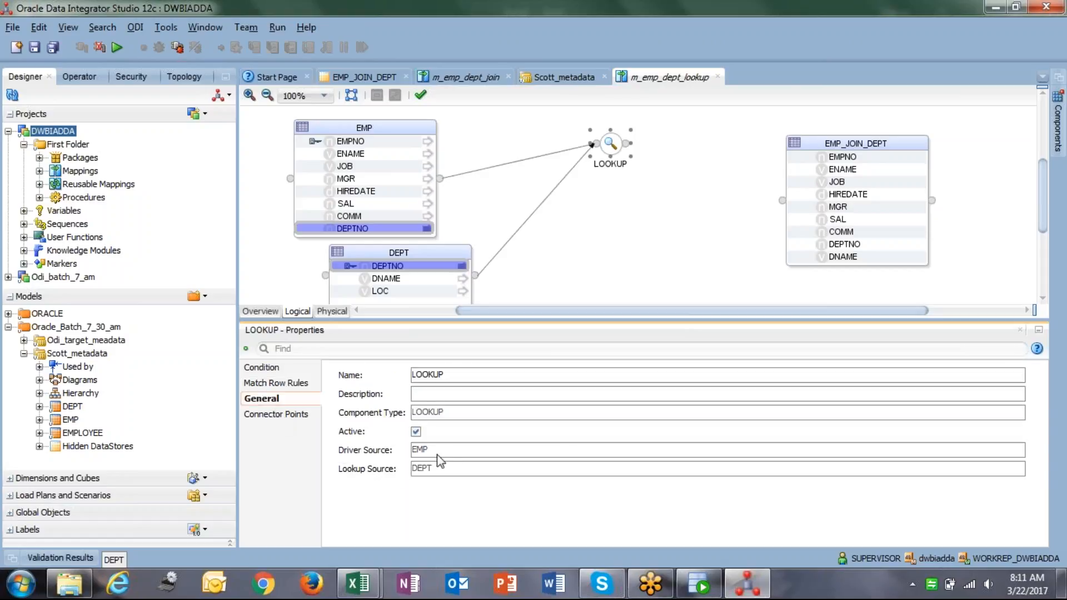
double_click(452, 468)
double_click(448, 459)
double_click(445, 470)
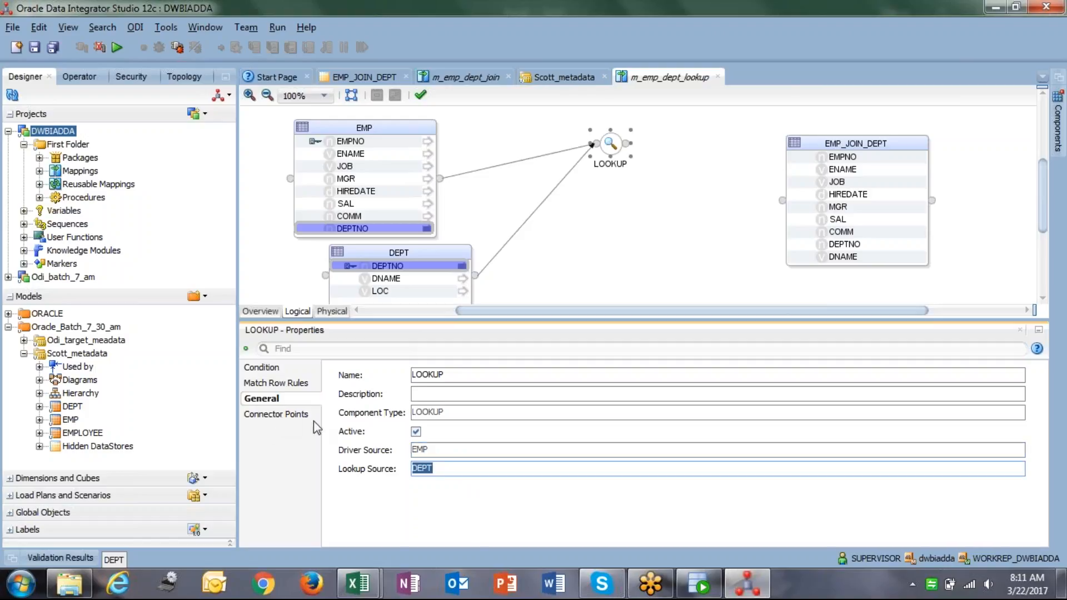
left_click(413, 450)
double_click(444, 451)
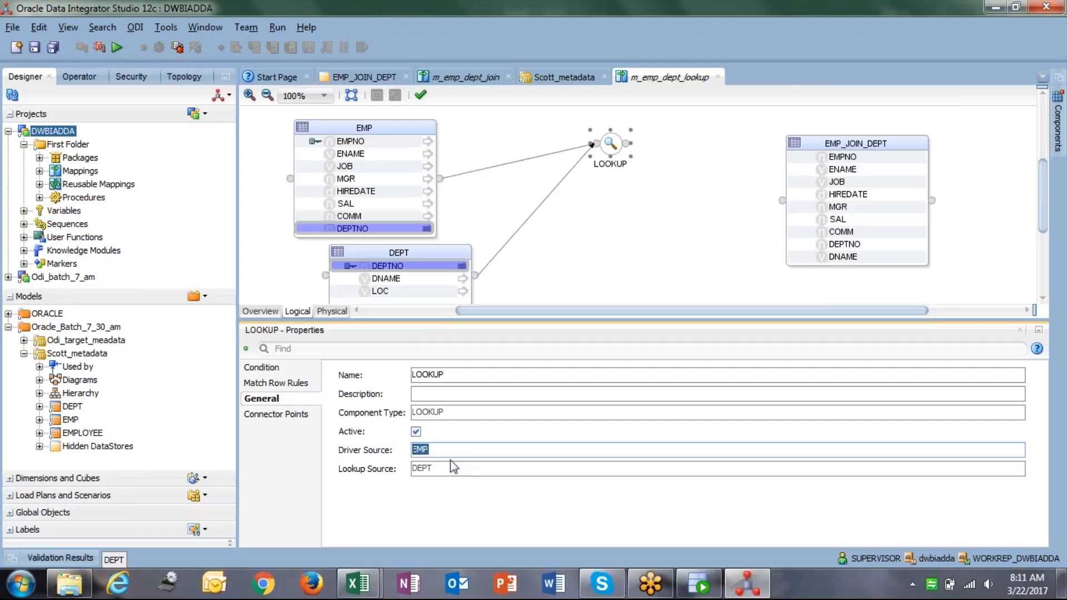
double_click(421, 470)
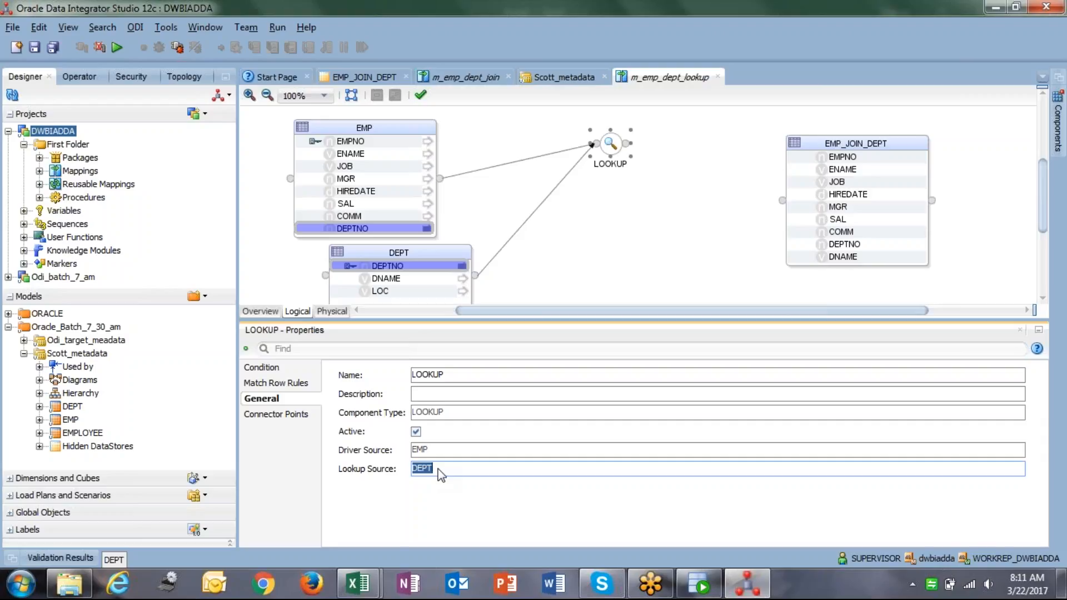
left_click(441, 474)
In Connector Points, set DRIVER_INPUT1's Lookup Input Role to Lookup table.
left_click(282, 415)
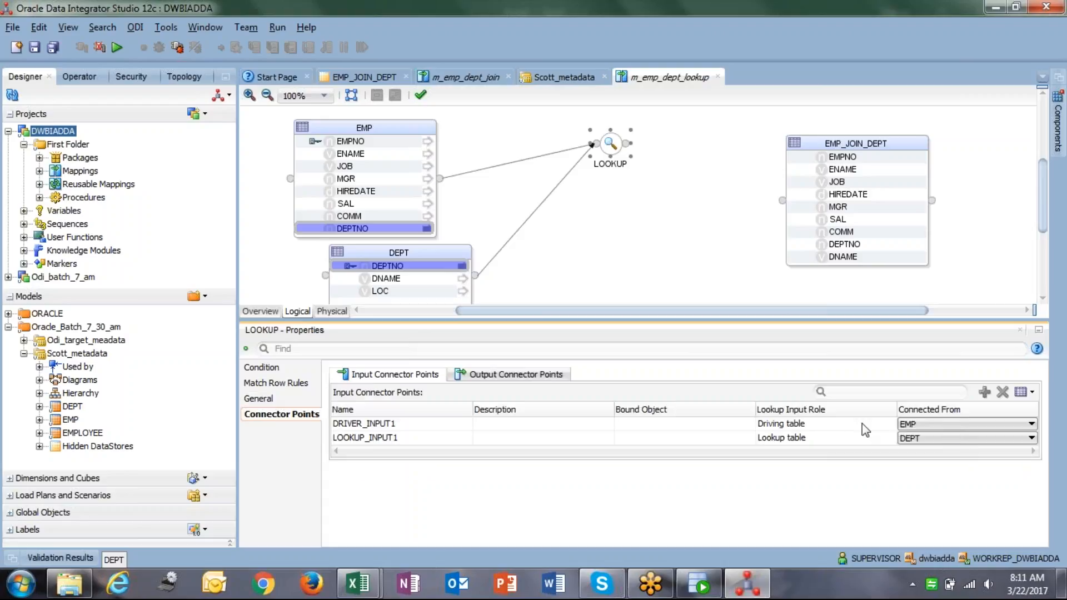
left_click(833, 425)
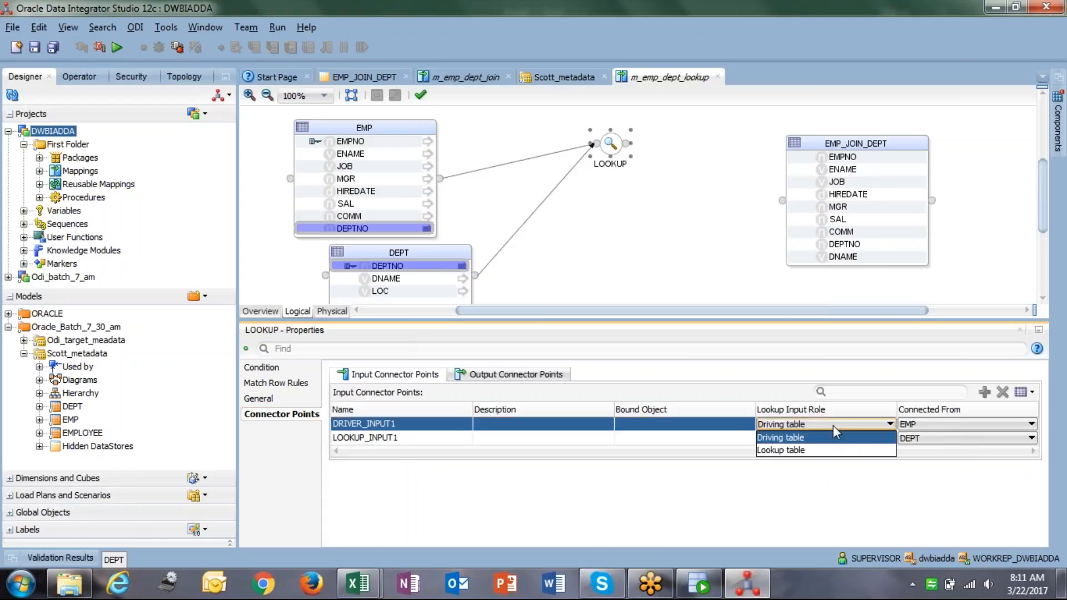
left_click(802, 451)
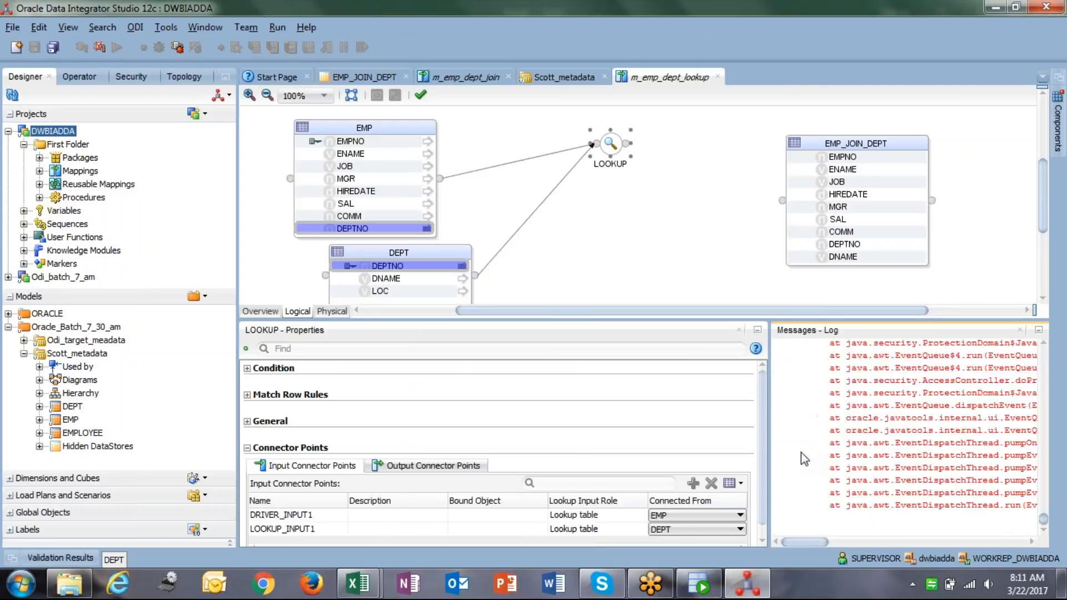
left_click(695, 529)
left_click(696, 532)
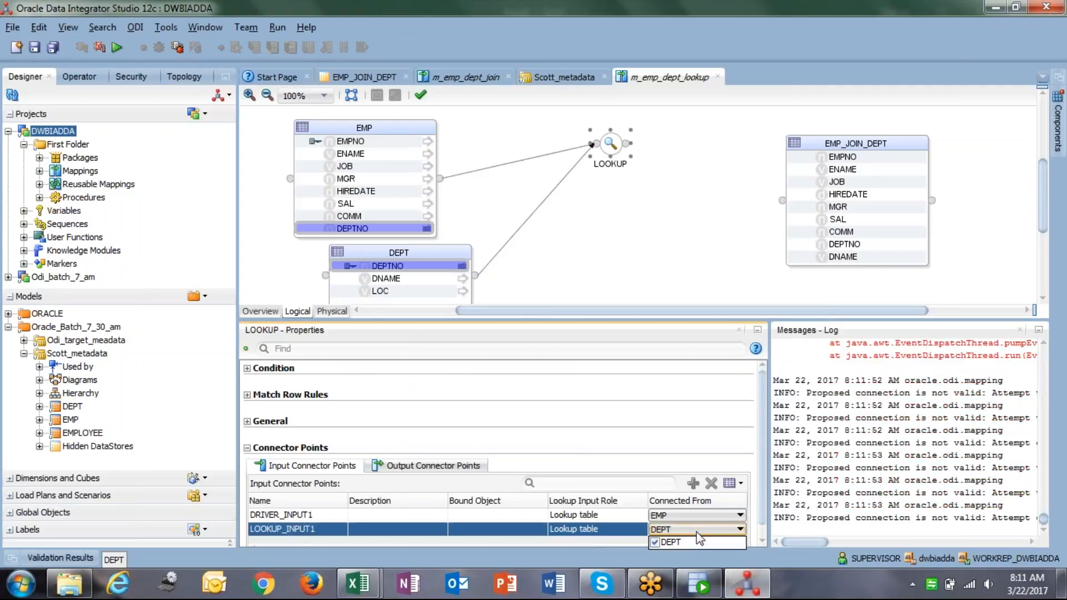
left_click(695, 532)
left_click(708, 514)
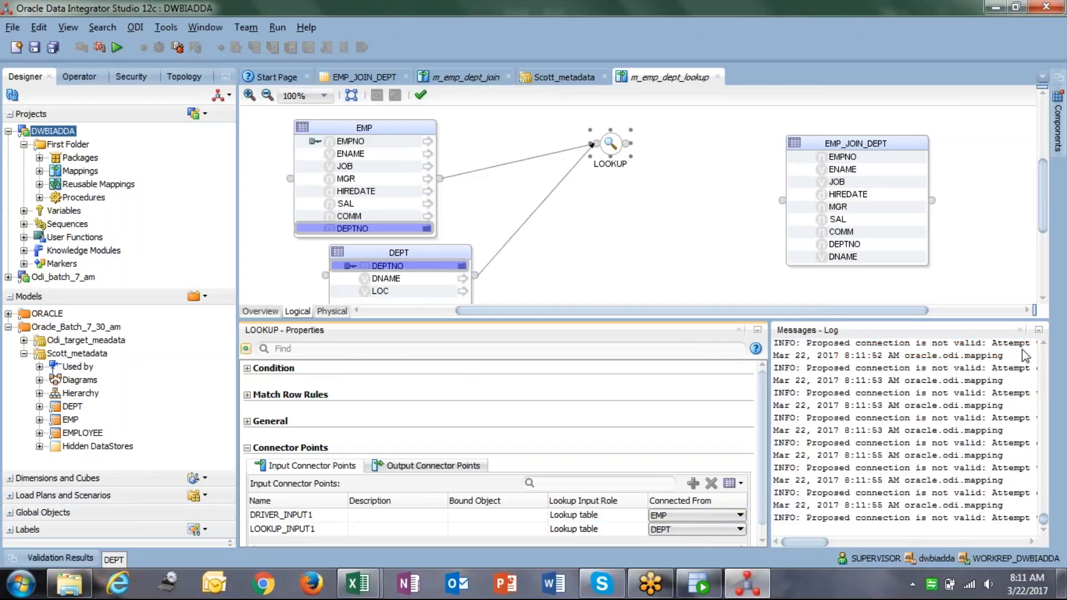
left_click_drag(803, 542, 841, 529)
Close the Messages - Log panel.
left_click(1020, 330)
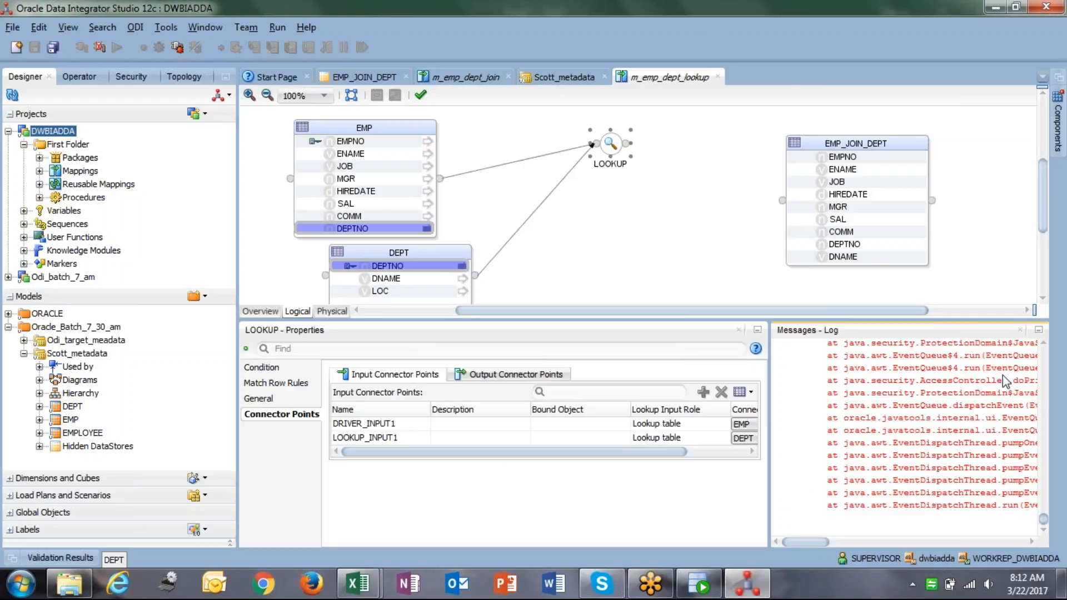
left_click(1021, 331)
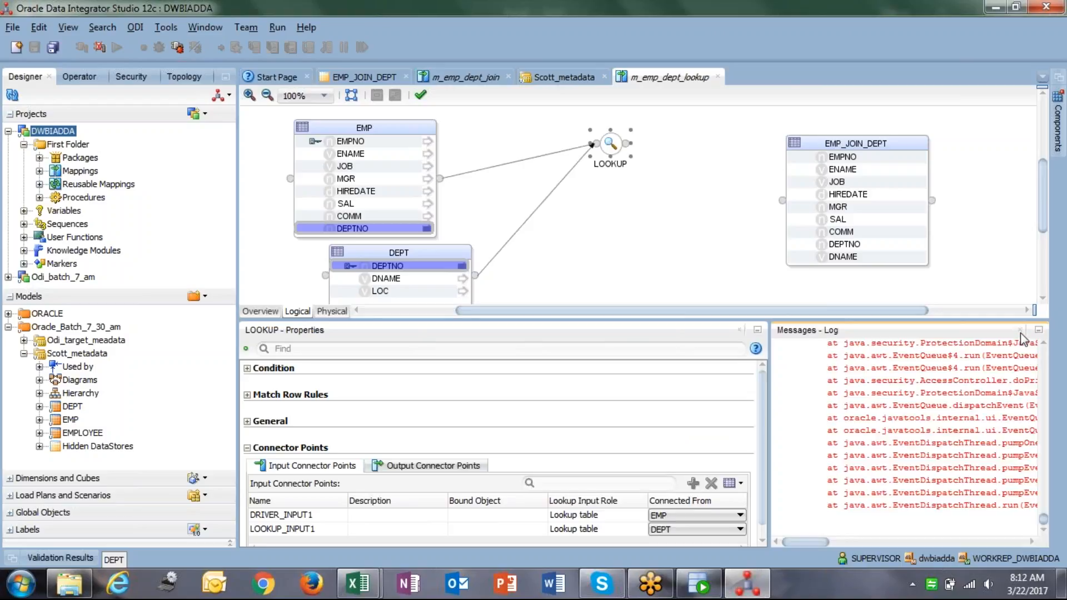
left_click(1021, 330)
left_click(1021, 330)
left_click(1039, 330)
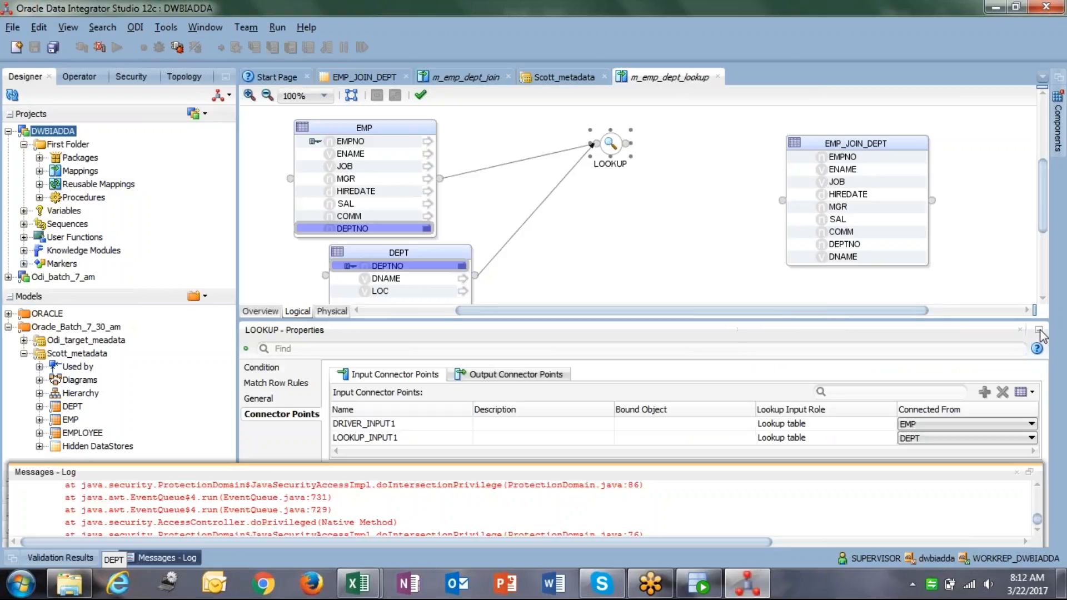
left_click(1017, 472)
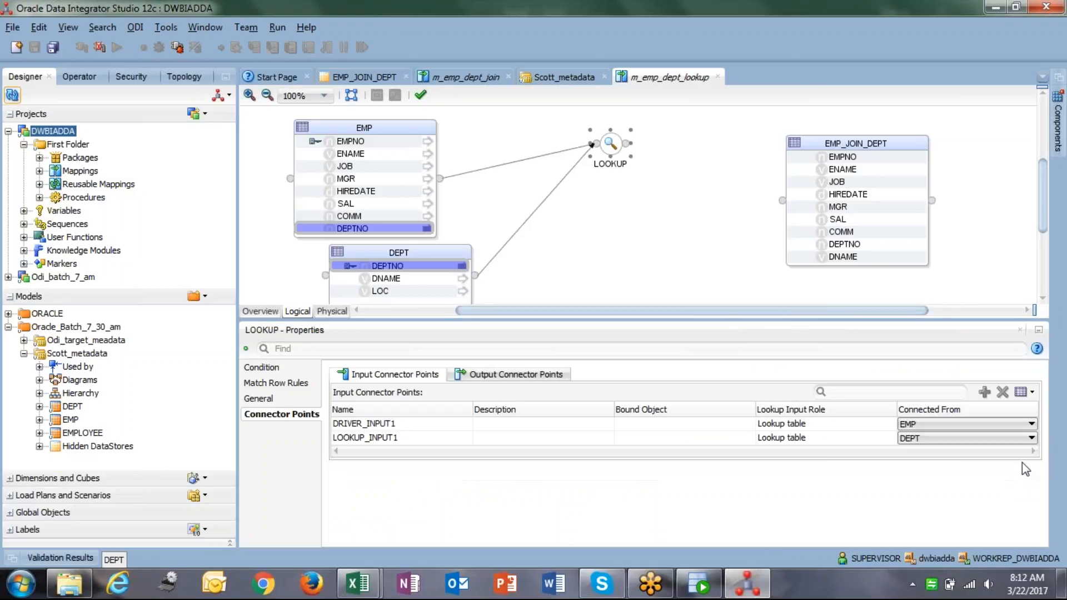
Verify DRIVER_INPUT1 is fed from EMP and LOOKUP_INPUT1 from DEPT.
left_click(926, 423)
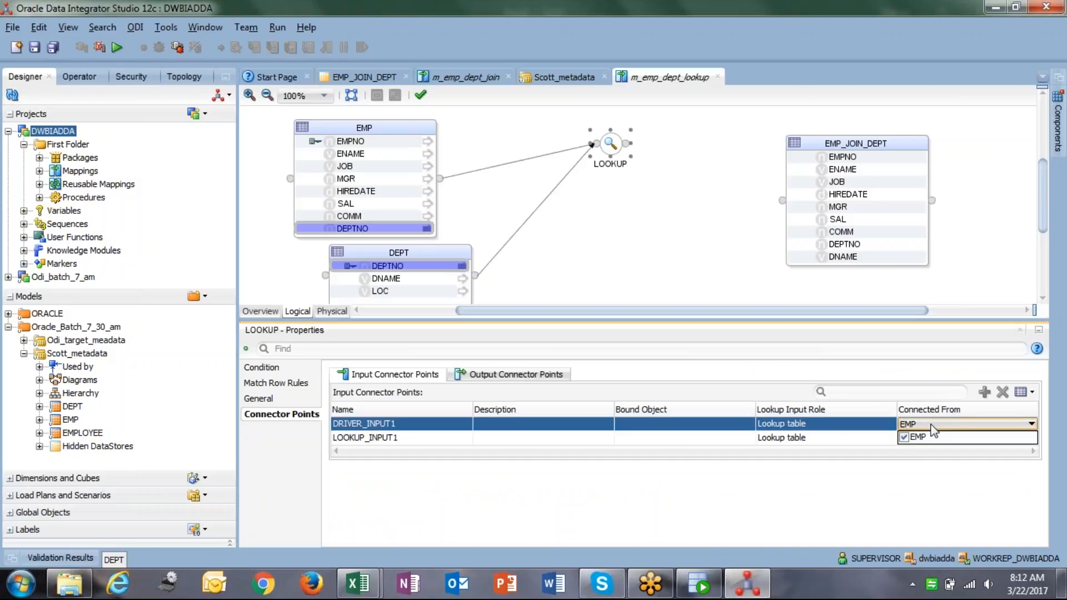
left_click(818, 442)
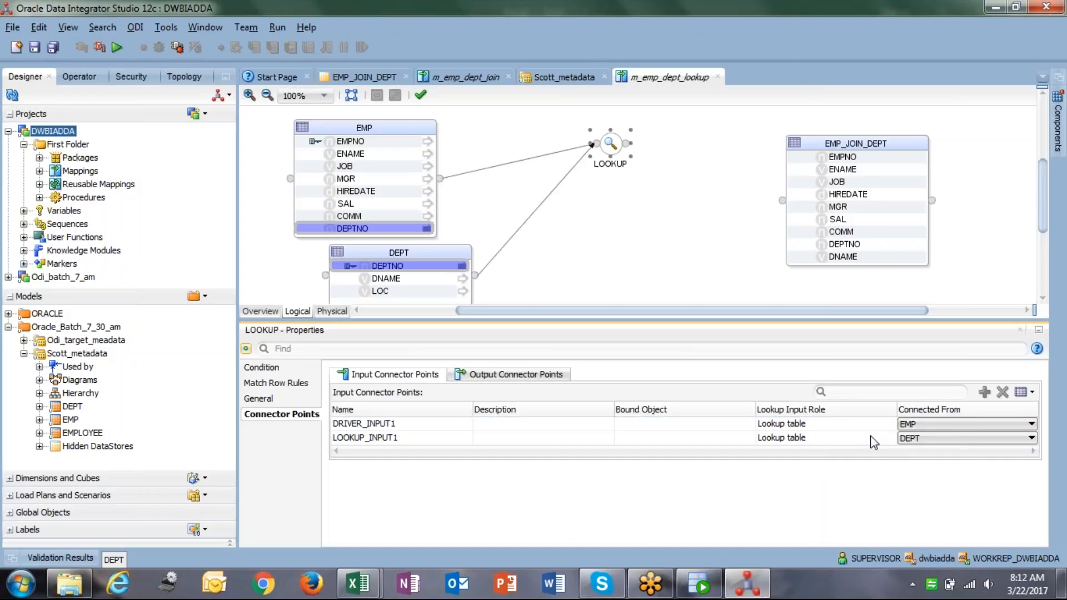
left_click(1031, 425)
left_click(1031, 425)
left_click(1029, 439)
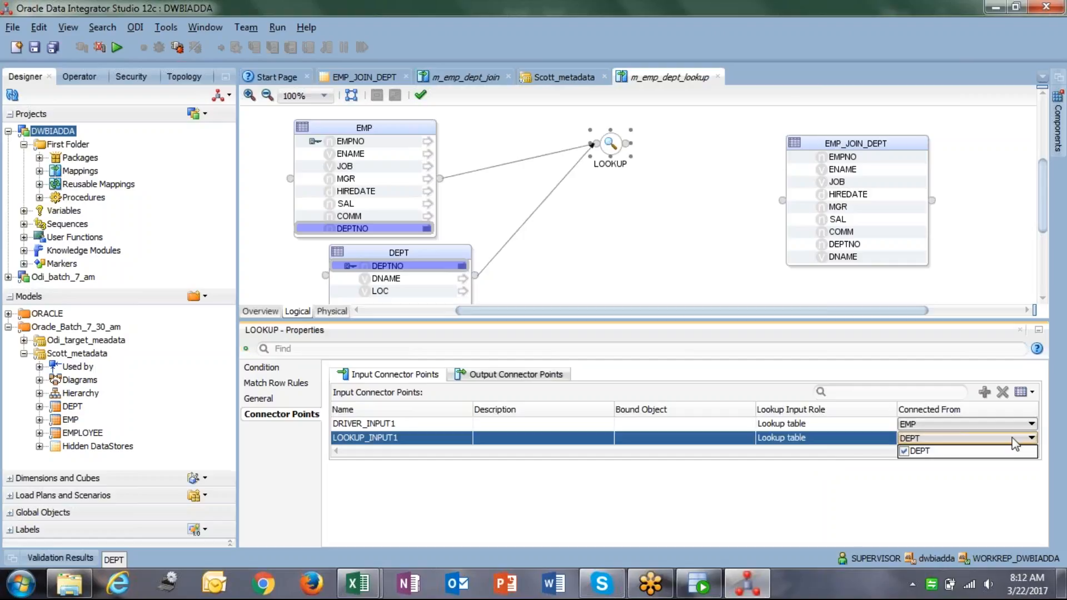
Inspect the EMP datastore's connector points, output connection and constraints.
left_click(388, 131)
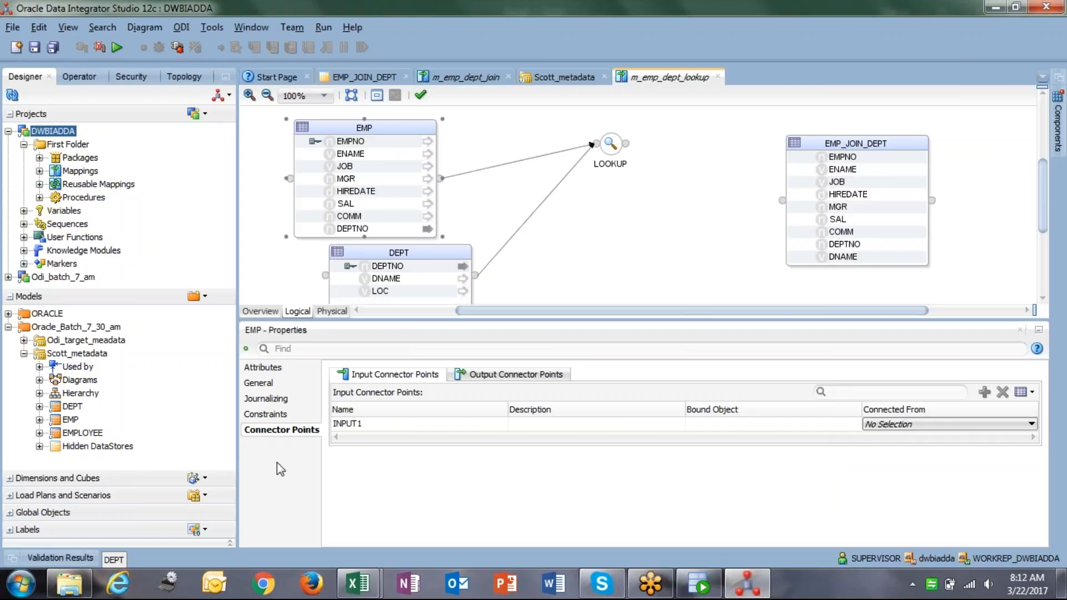
left_click(291, 433)
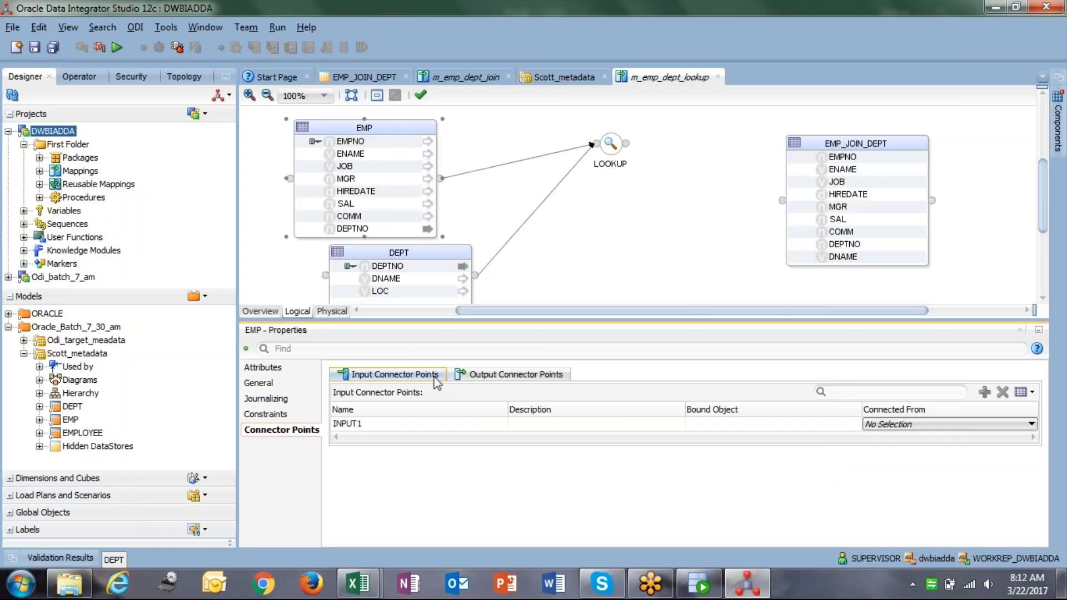
left_click(499, 377)
left_click(399, 378)
left_click(287, 417)
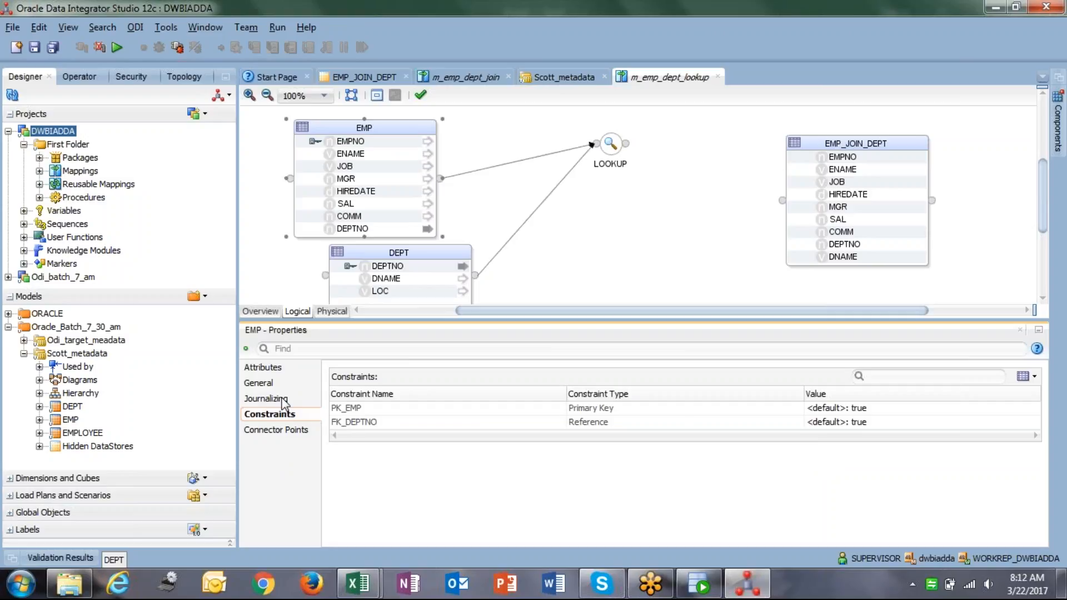
Select the LOOKUP component and view its General page with EMP as lookup source.
left_click(597, 151)
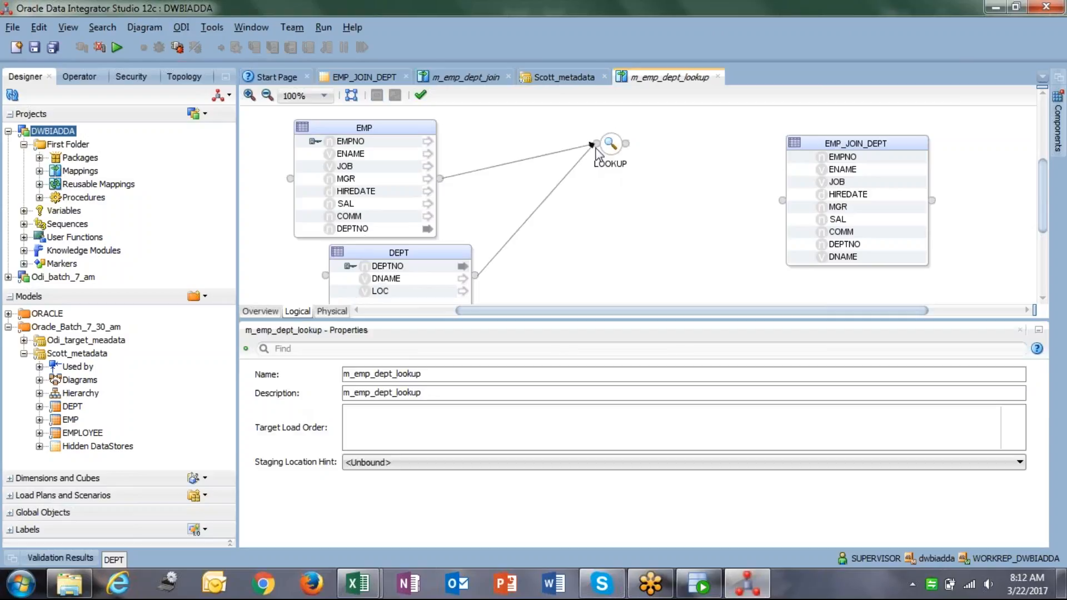
left_click(609, 149)
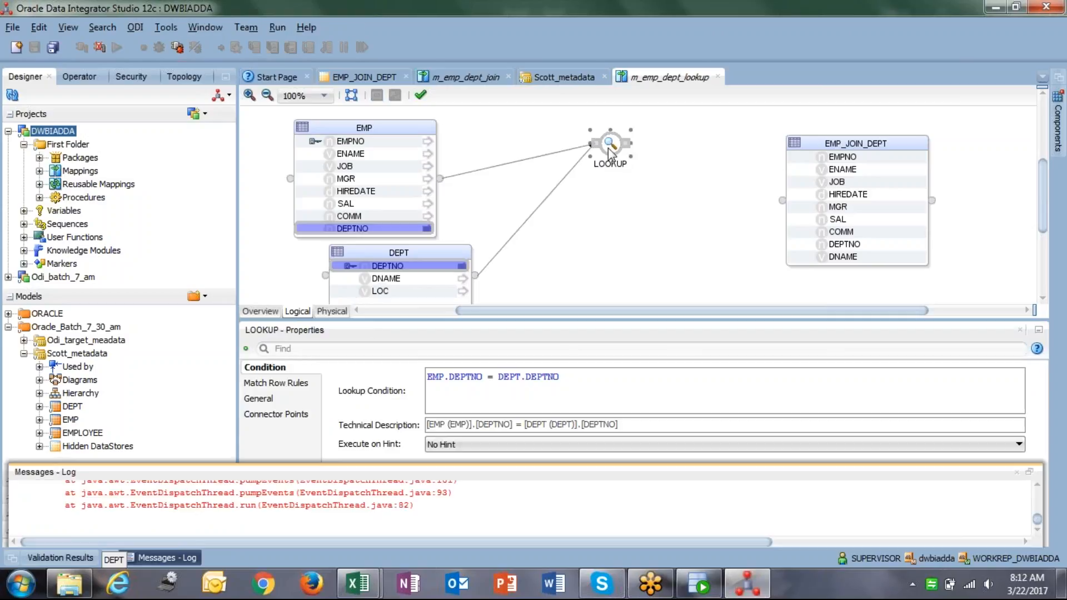
left_click(1017, 473)
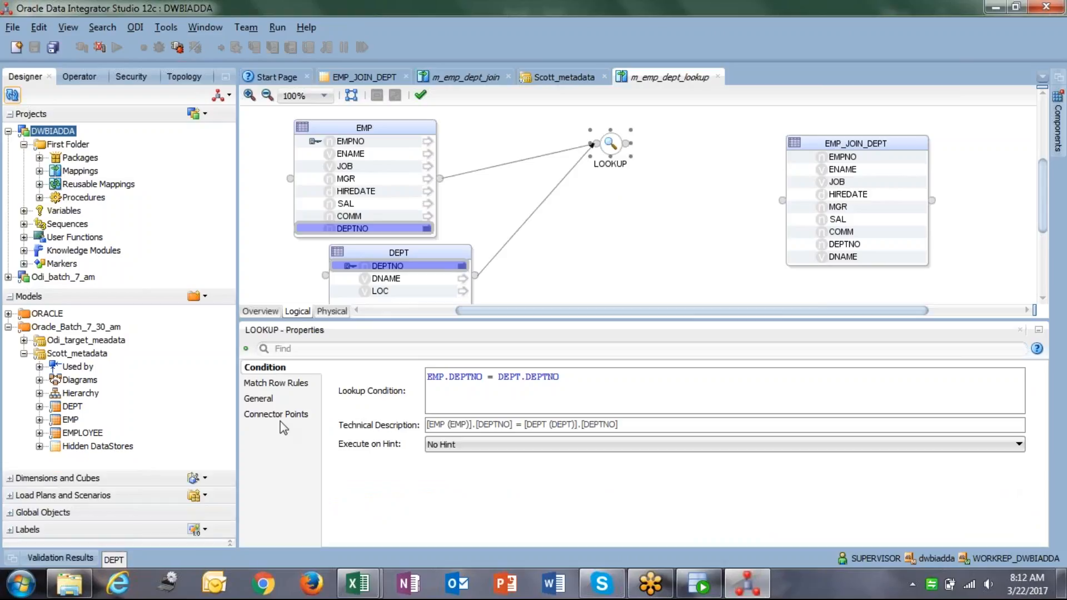
left_click(260, 400)
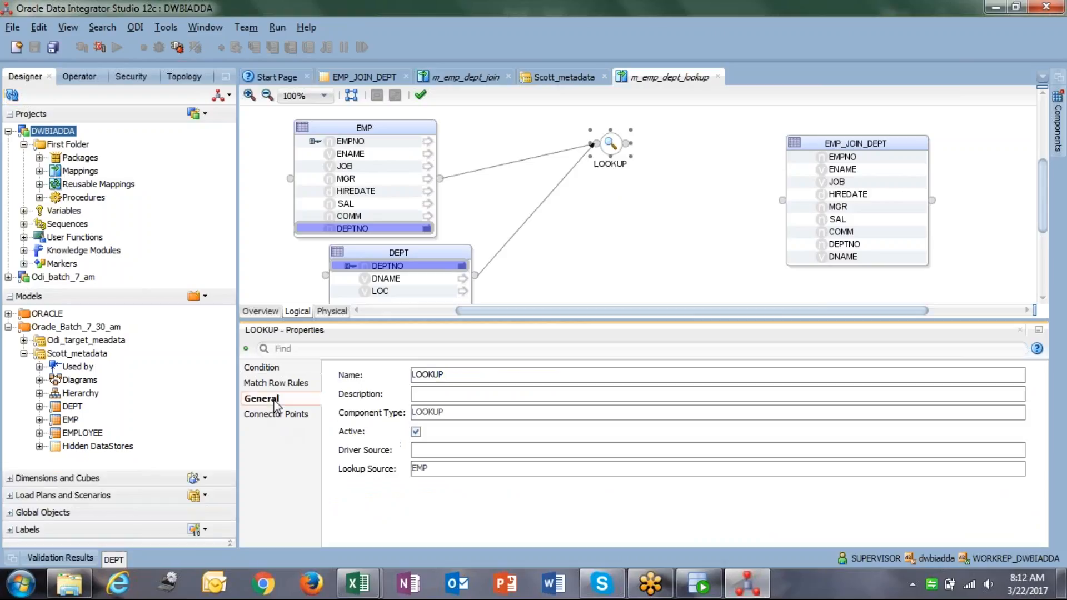
left_click(471, 468)
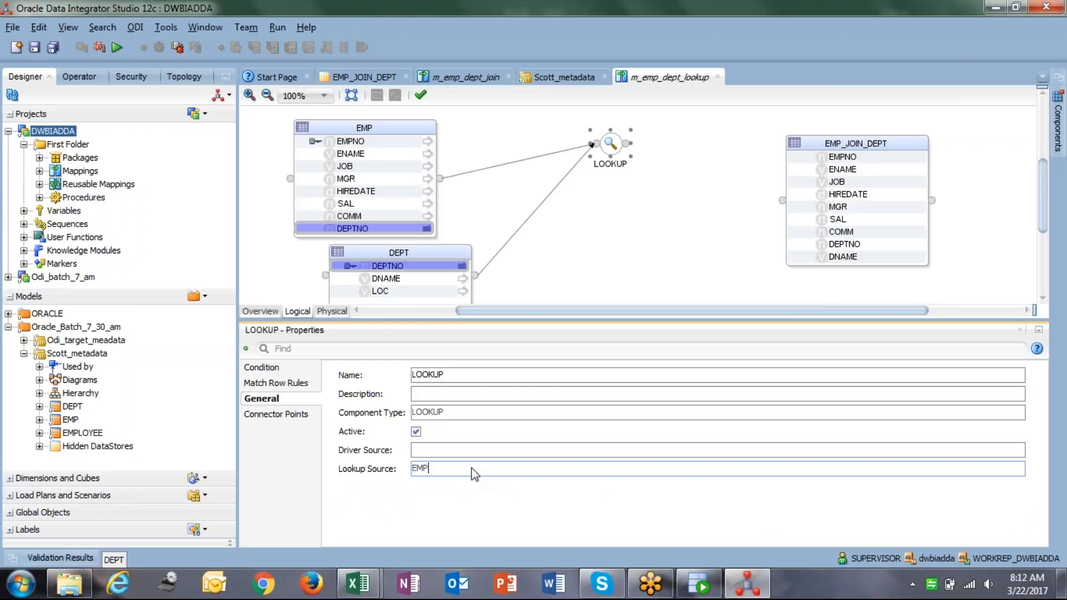
double_click(469, 467)
left_click(469, 467)
Try making EMP's input the driving table and DEPT the lookup table, then check General.
left_click(295, 414)
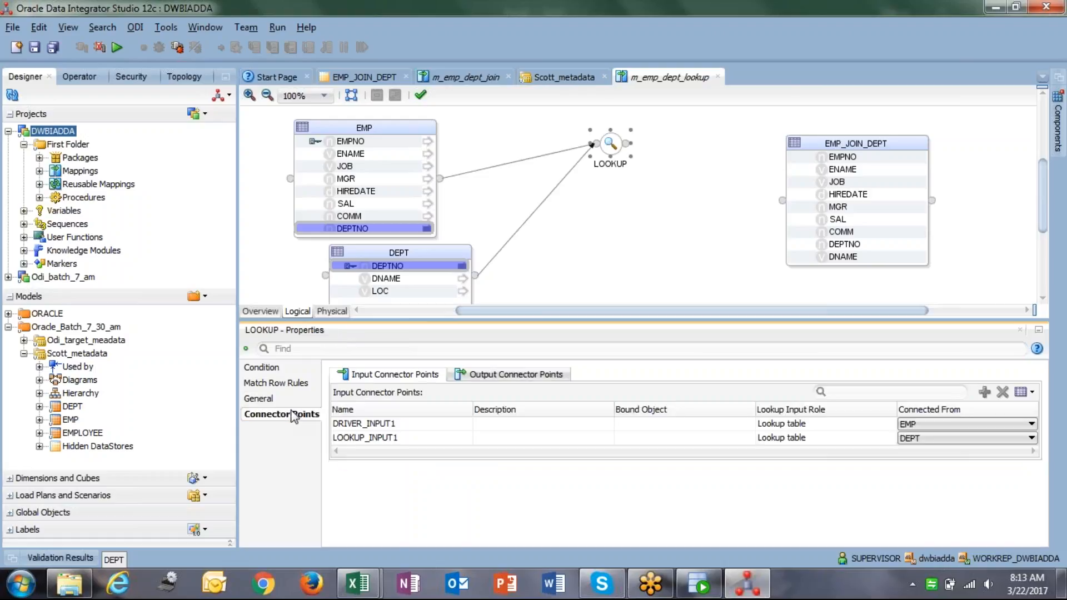
left_click(845, 426)
left_click(845, 426)
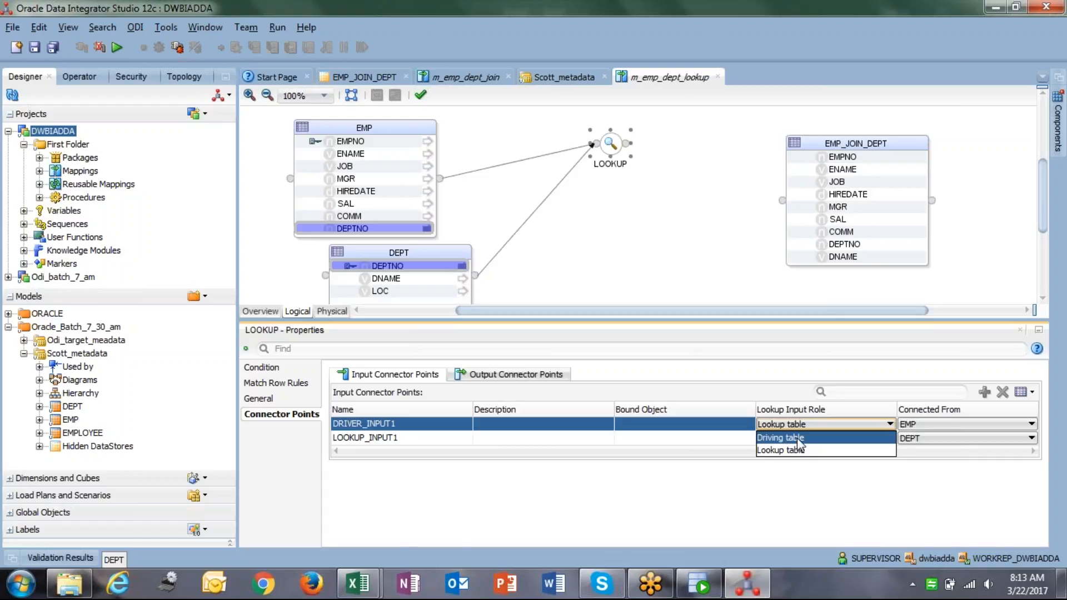
left_click(799, 439)
left_click(826, 440)
left_click(825, 441)
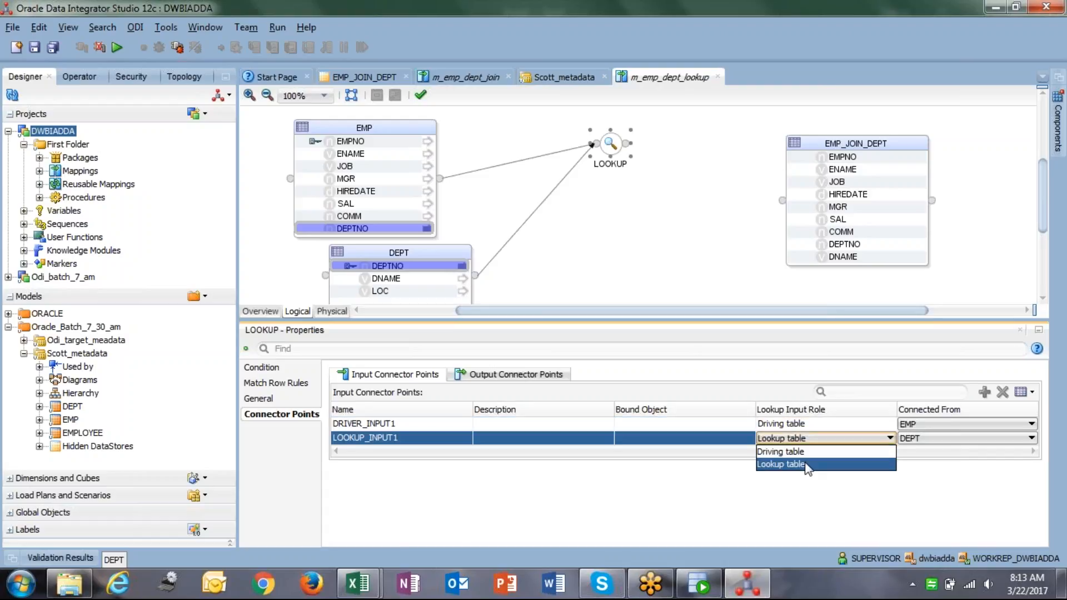
left_click(809, 464)
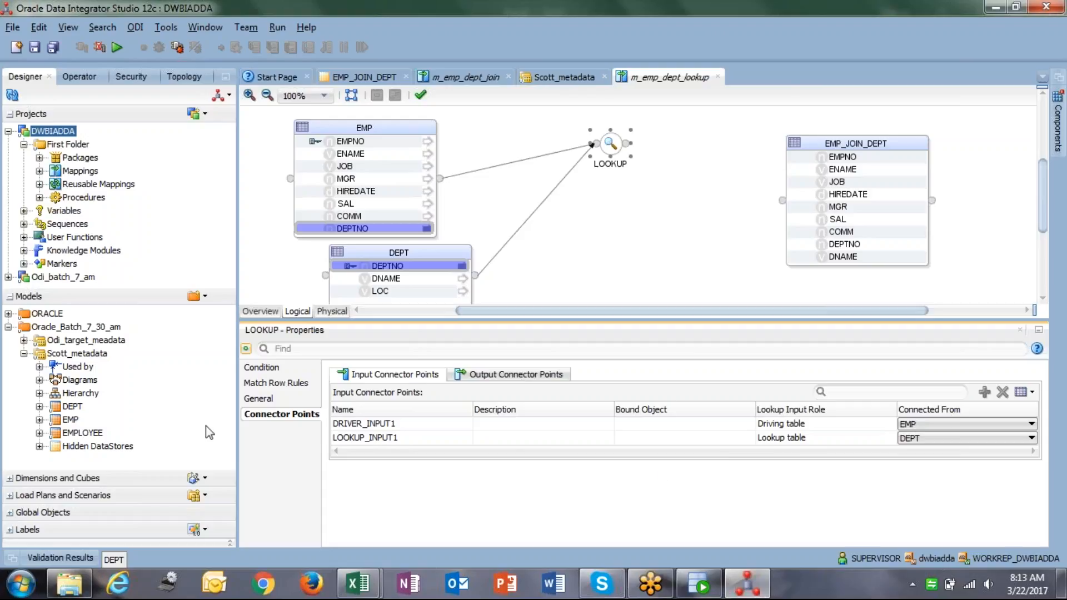
left_click(262, 399)
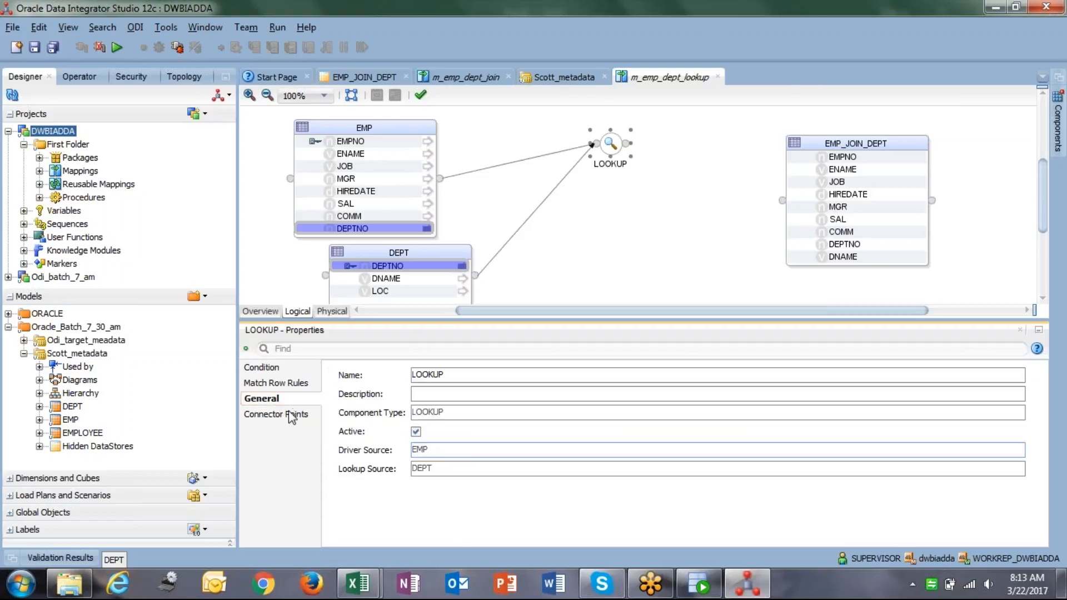
Set EMP's input to Lookup table and DEPT's to Driving table, confirming DEPT as driver source.
left_click(280, 417)
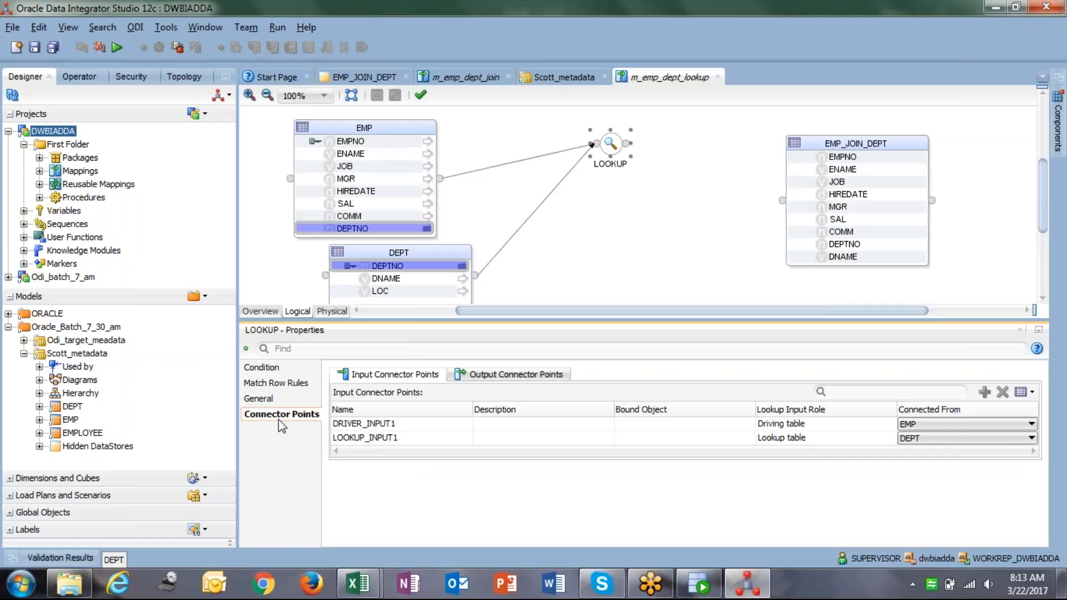
left_click(812, 425)
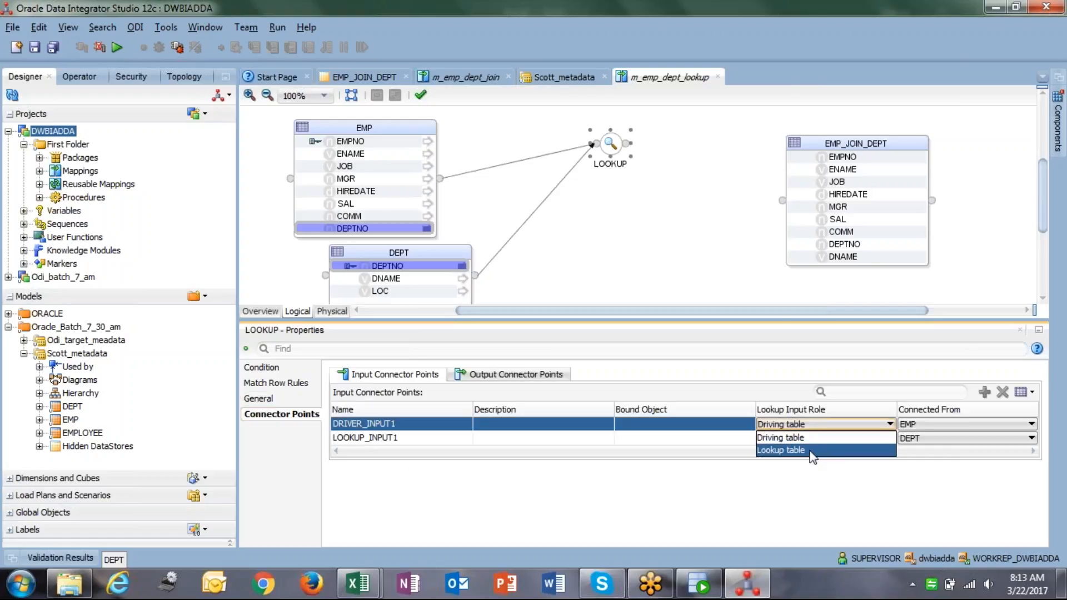
left_click(812, 451)
left_click(809, 439)
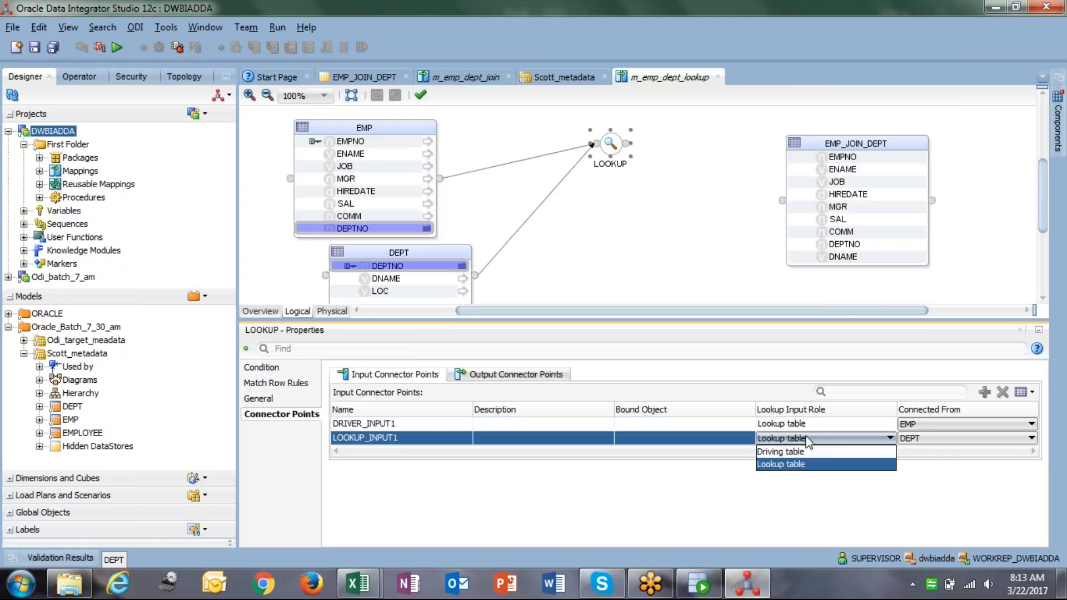
left_click(804, 451)
left_click(282, 398)
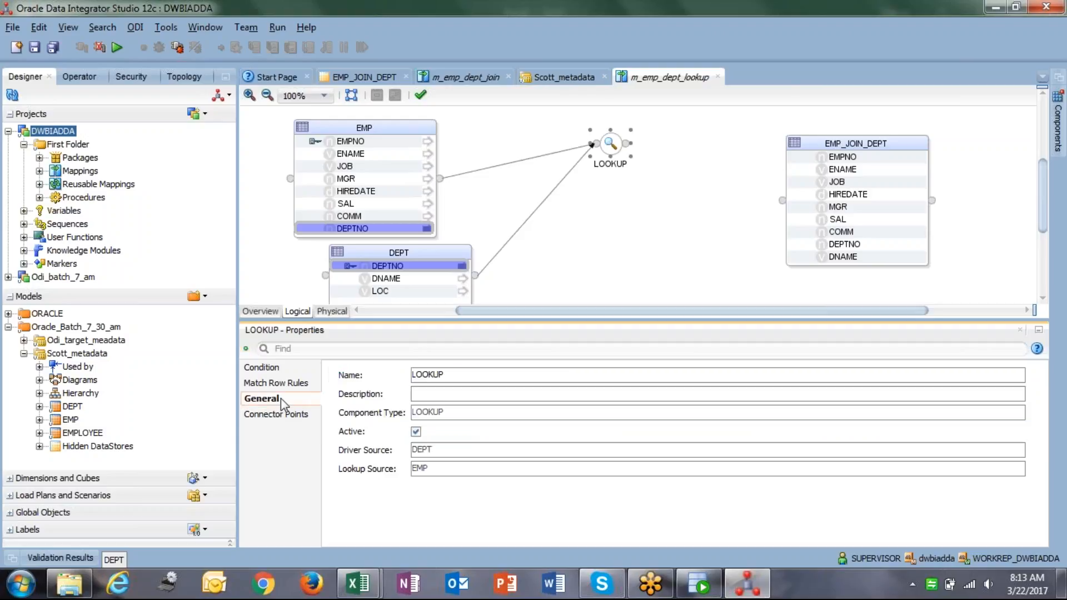
left_click(434, 455)
Review the lookup condition EMP.DEPTNO = DEPT.DEPTNO and keep first single row for multiple matches.
left_click(295, 383)
left_click(285, 372)
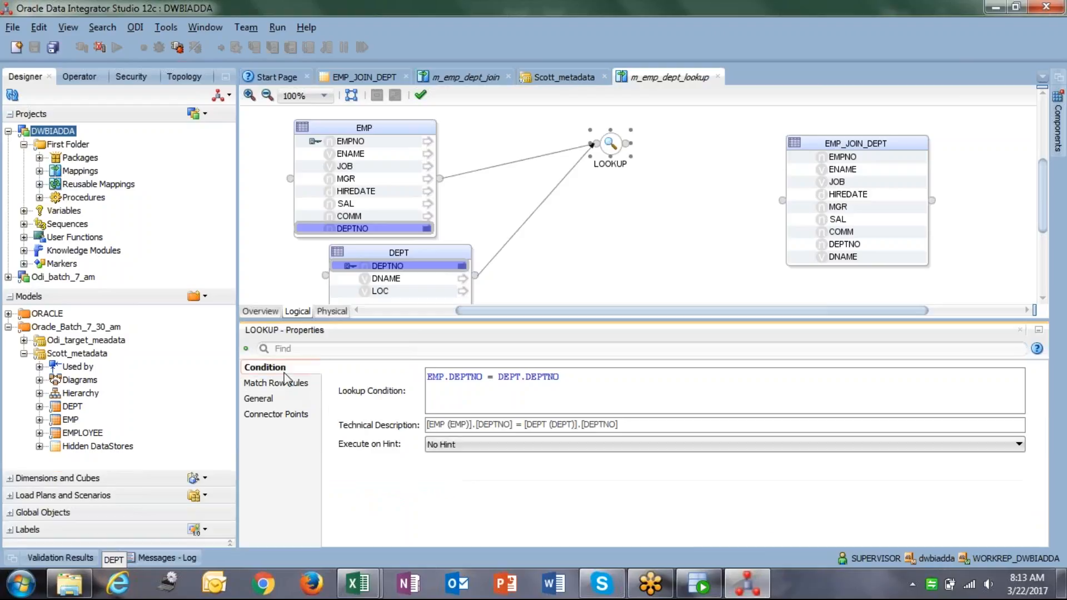
left_click(308, 387)
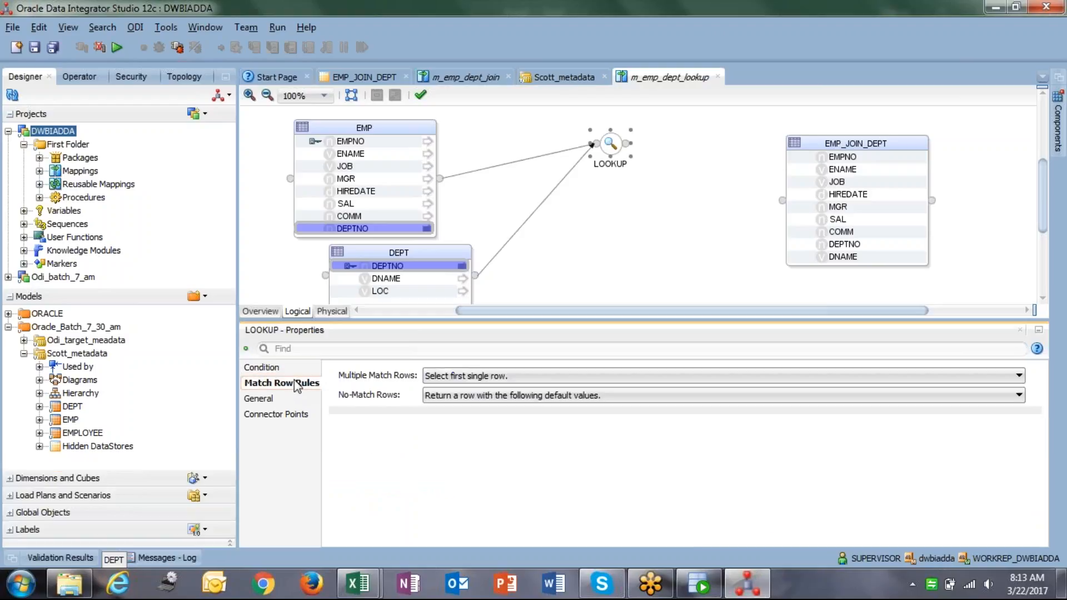
left_click(289, 371)
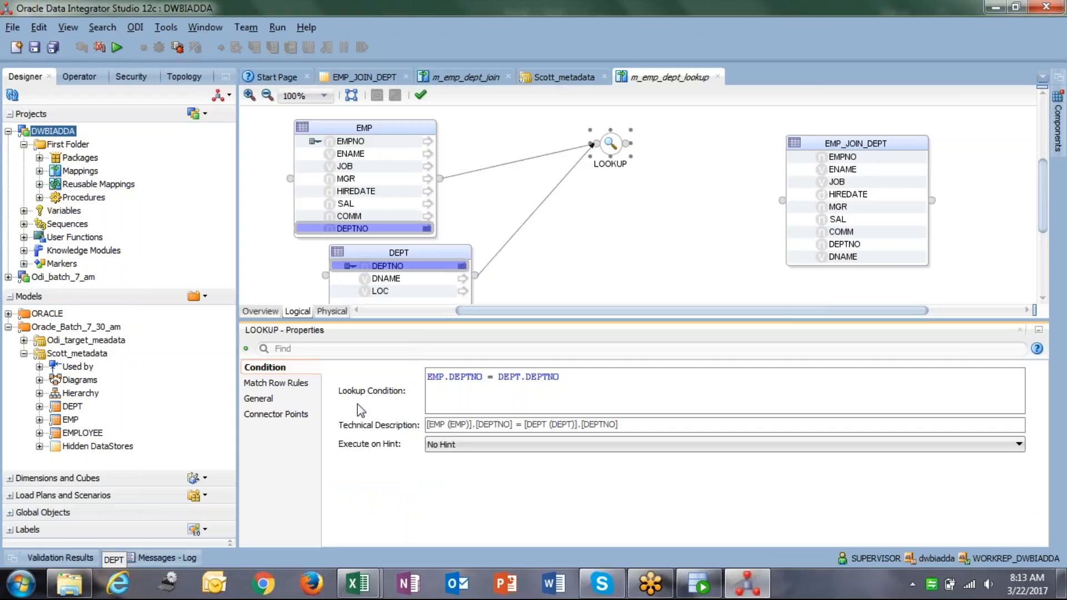
left_click(296, 384)
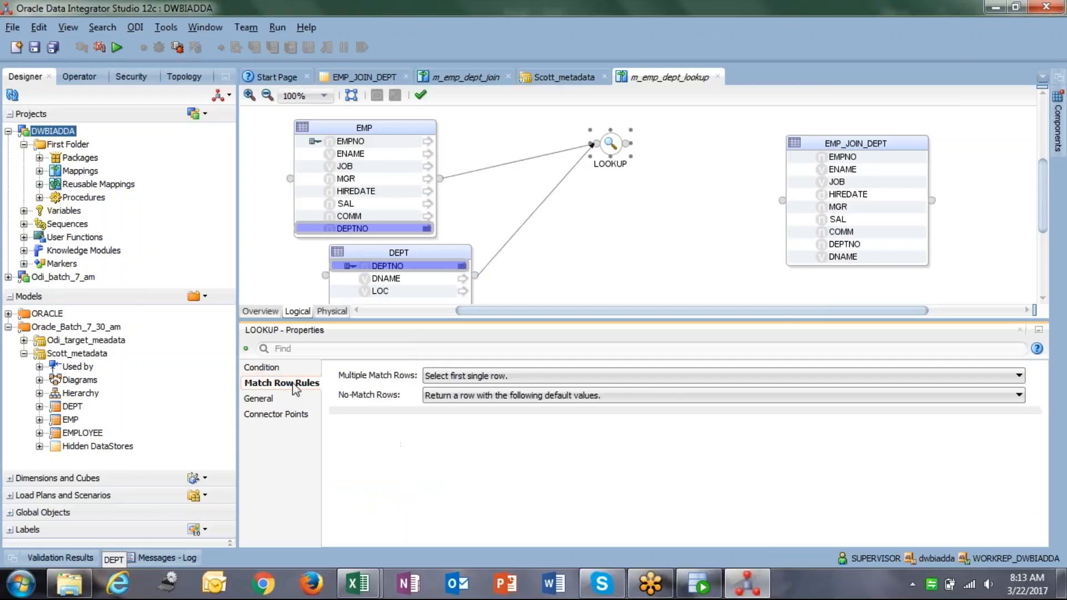
left_click(479, 381)
Save the mapping and set Multiple Match Rows to 'All rows', keeping default values when unmatched.
left_click(471, 428)
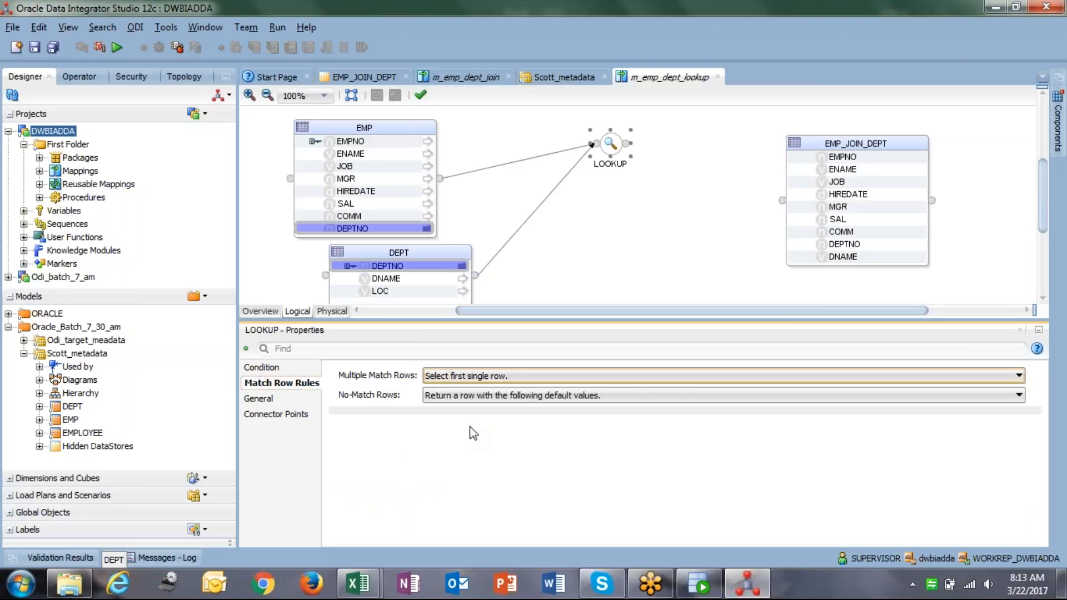
left_click(35, 49)
left_click(261, 399)
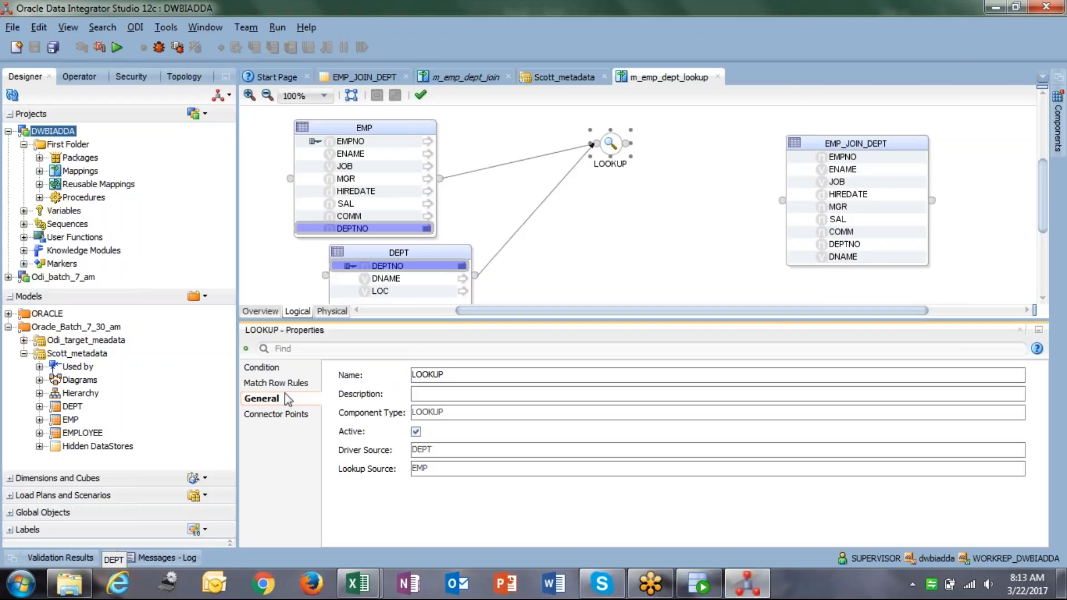
left_click(281, 383)
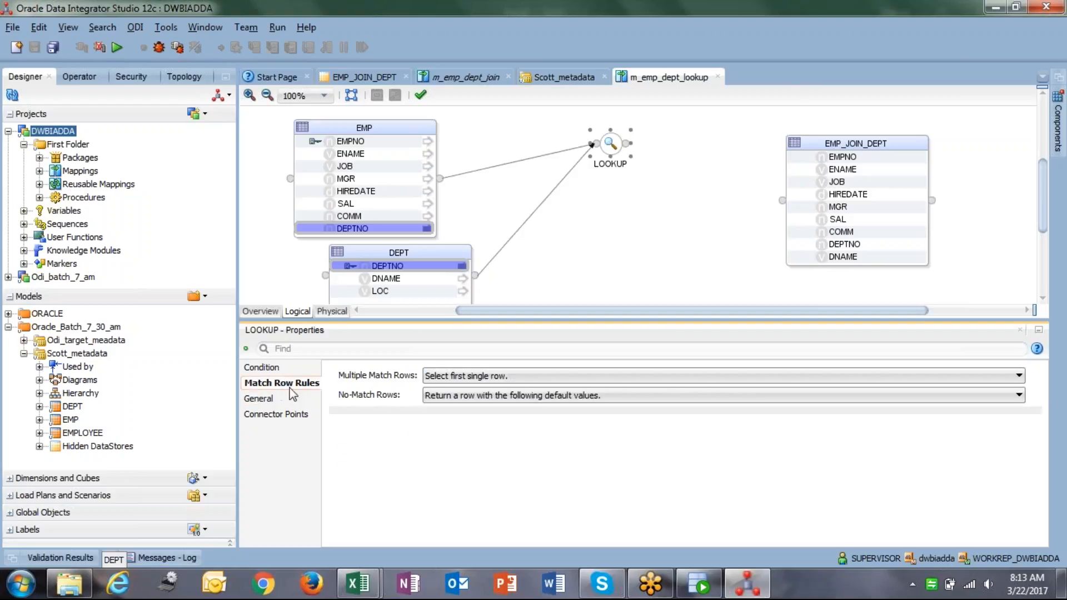
left_click(482, 378)
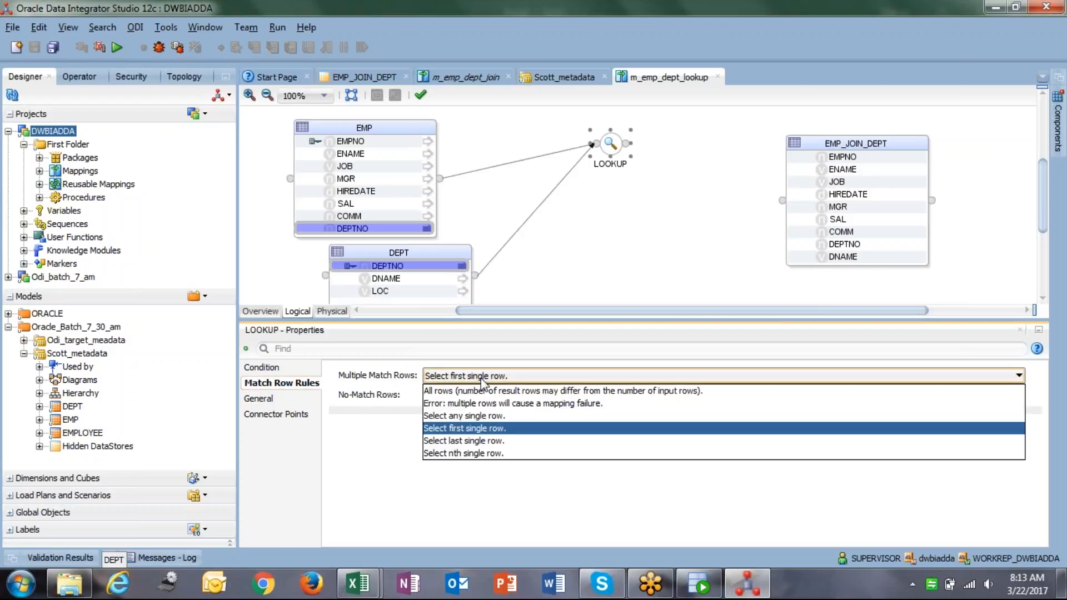
left_click(492, 396)
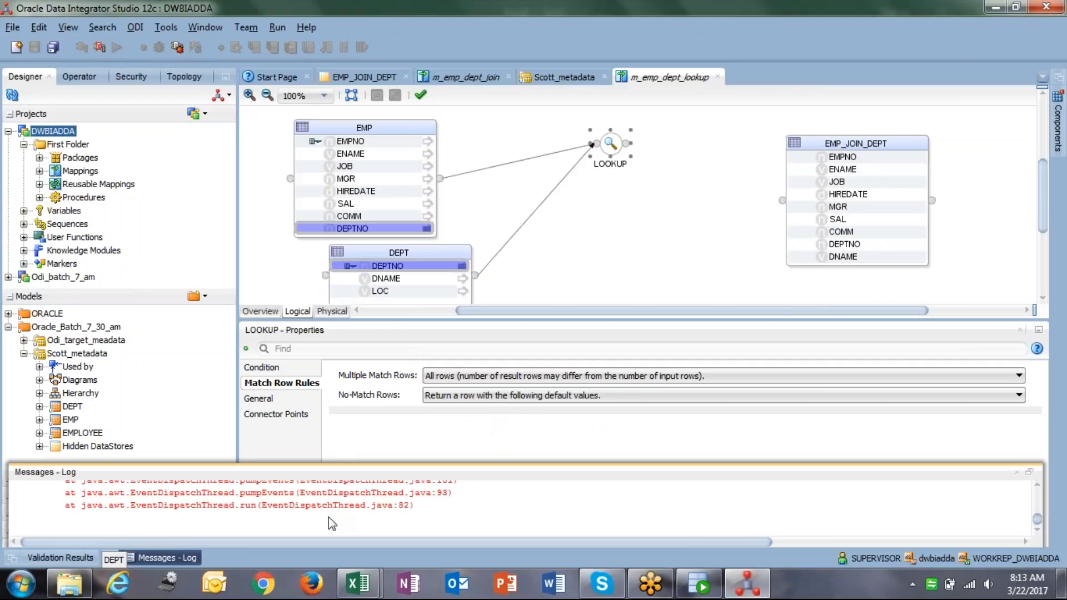
scroll(329, 517, "up", 8)
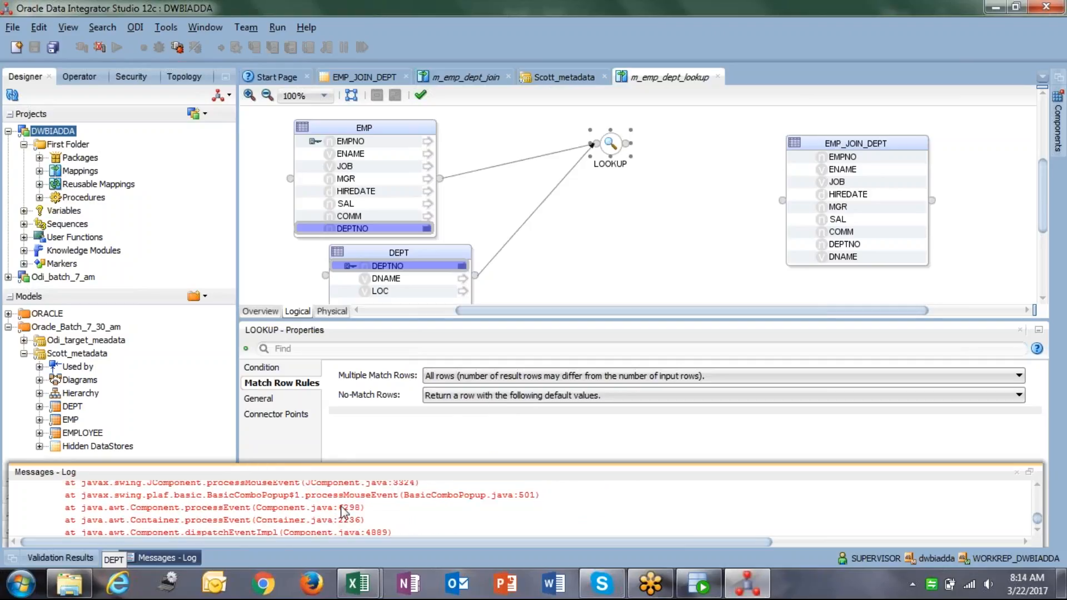
left_click(545, 399)
left_click(545, 399)
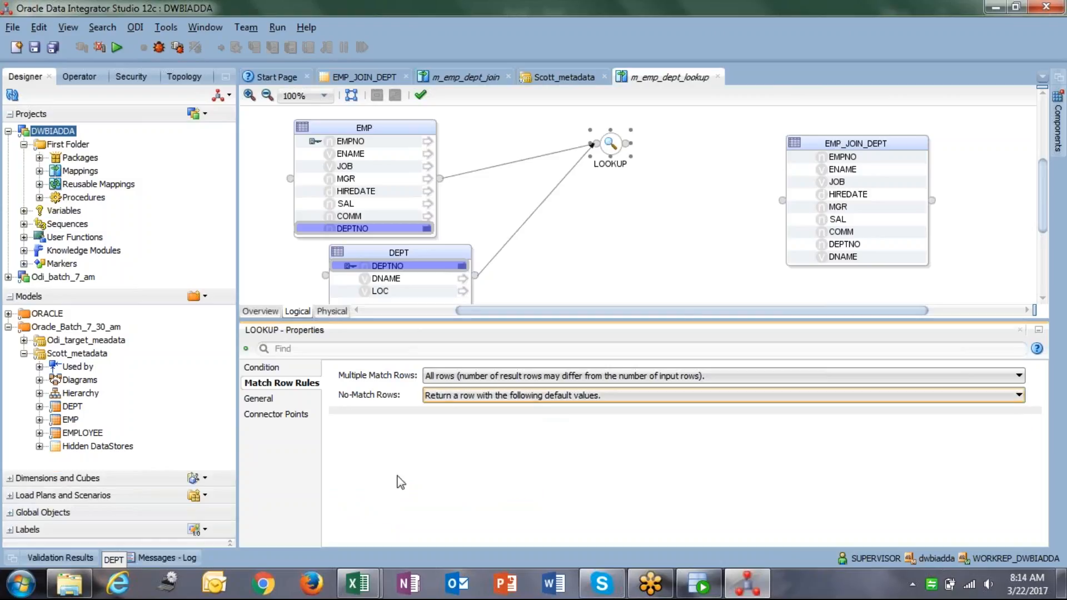
Validate the mapping and review the NullPointerException stack trace in the log.
left_click(420, 95)
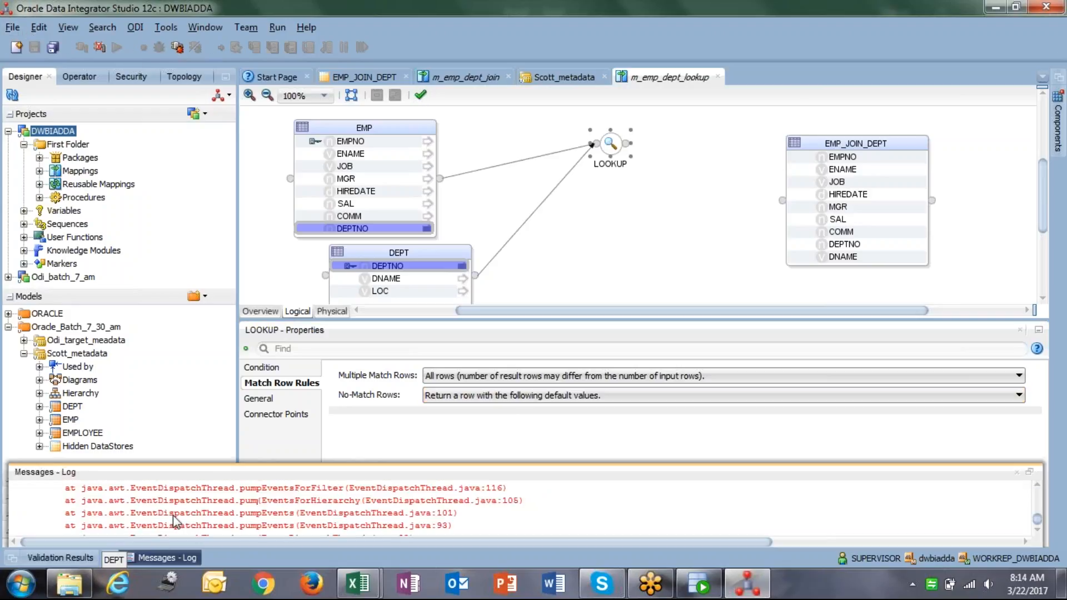
scroll(177, 522, "up", 5)
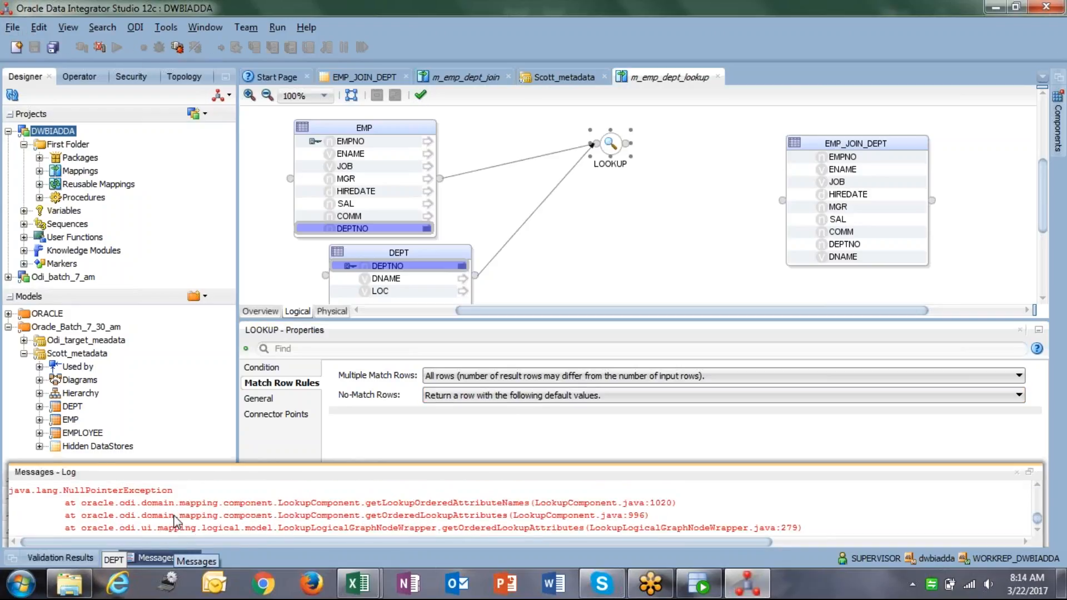
scroll(177, 523, "up", 10)
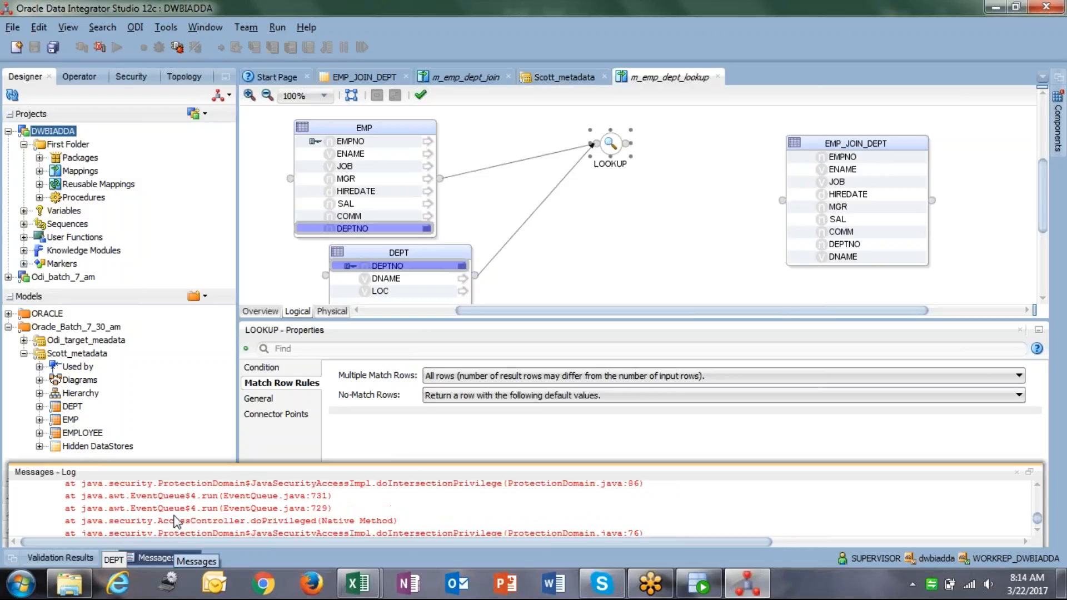
scroll(177, 522, "up", 10)
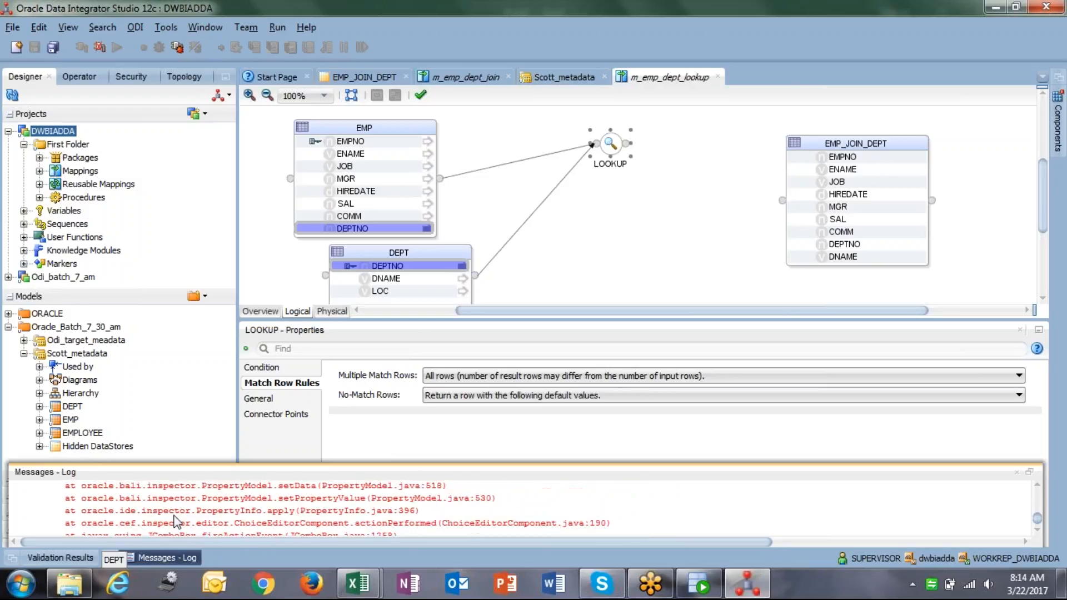
scroll(176, 523, "up", 10)
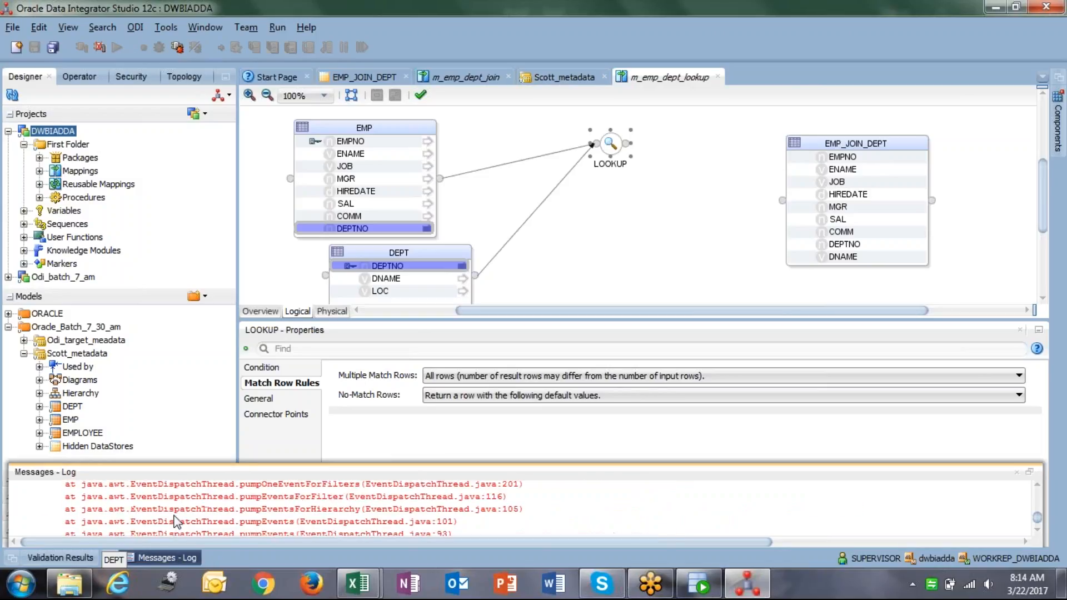
scroll(176, 522, "down", 1)
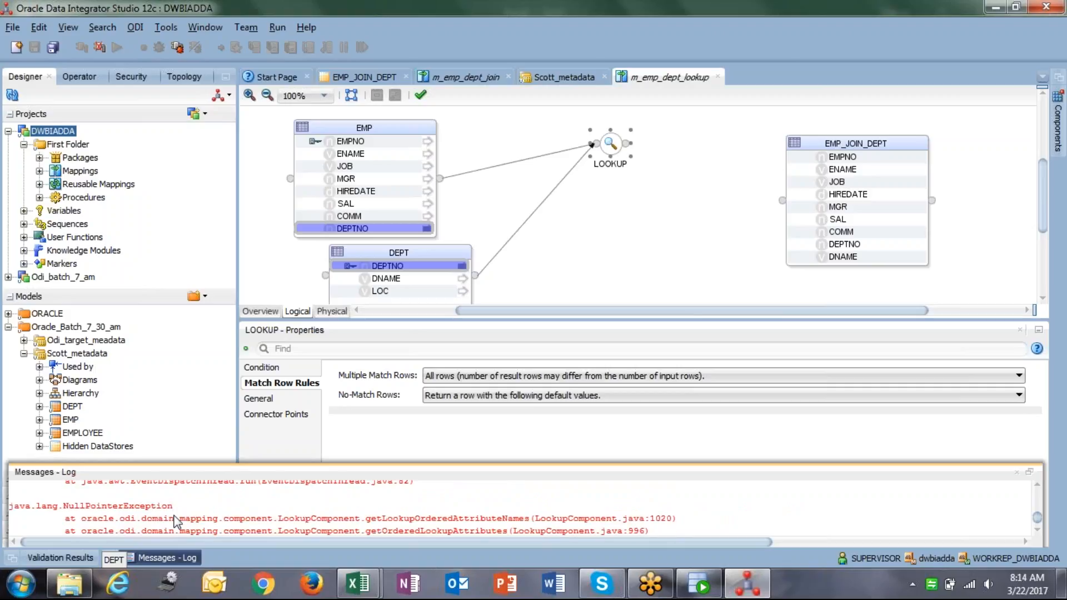
left_click_drag(174, 507, 63, 505)
Close the error log and review the LOOKUP's connector points, general page and match row rules.
left_click(45, 505)
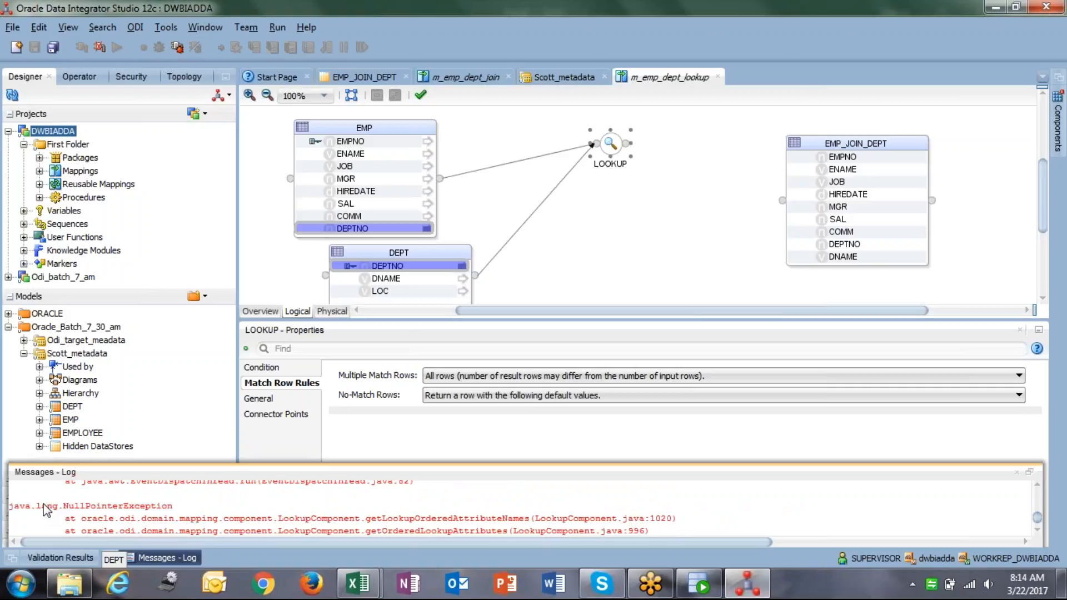
left_click(1016, 472)
left_click(282, 415)
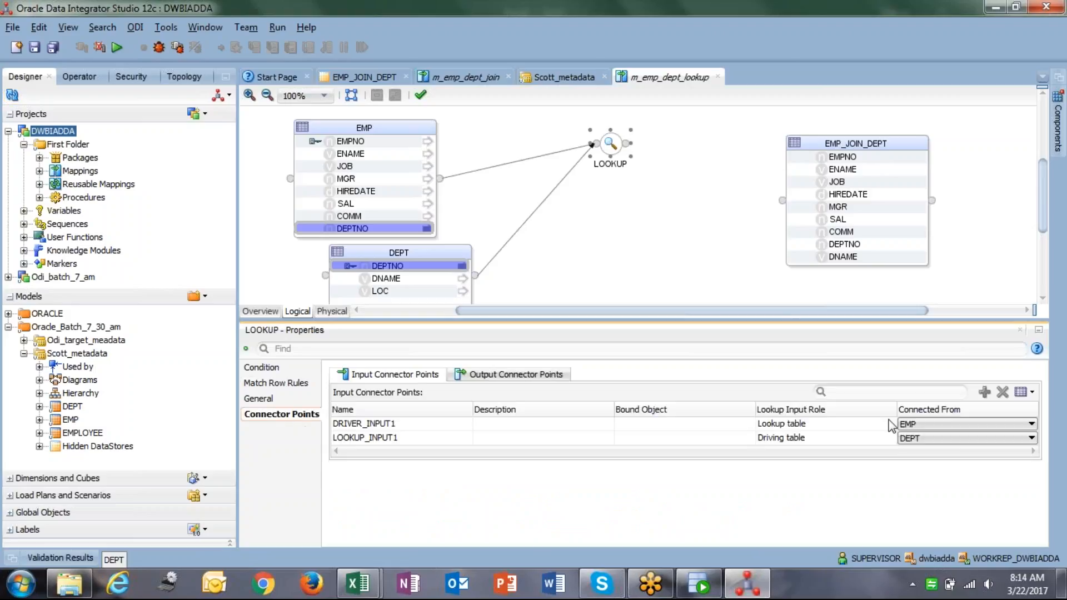
left_click(927, 430)
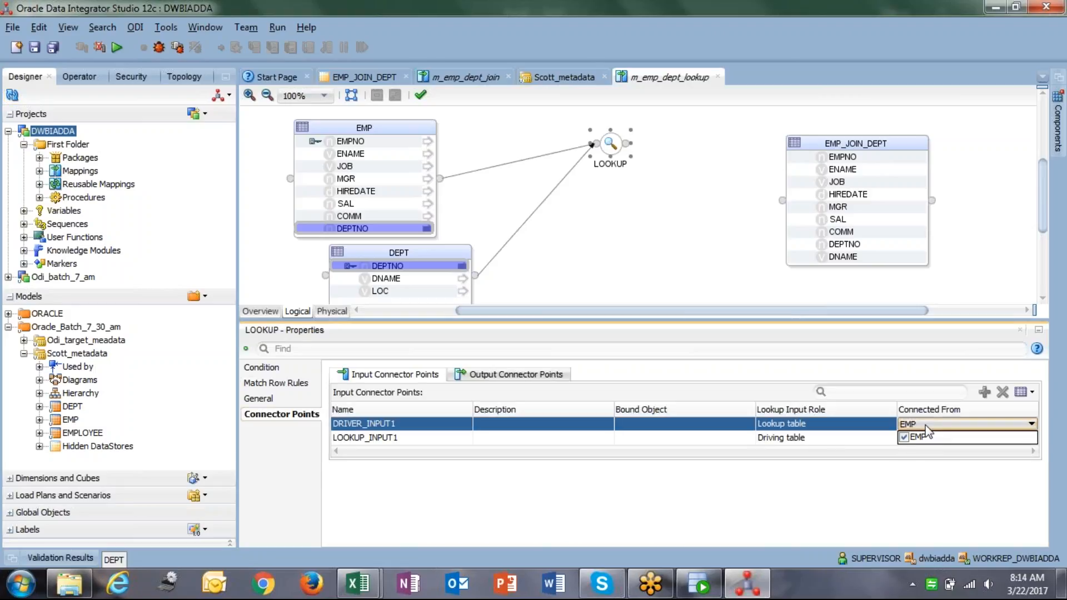
left_click(271, 400)
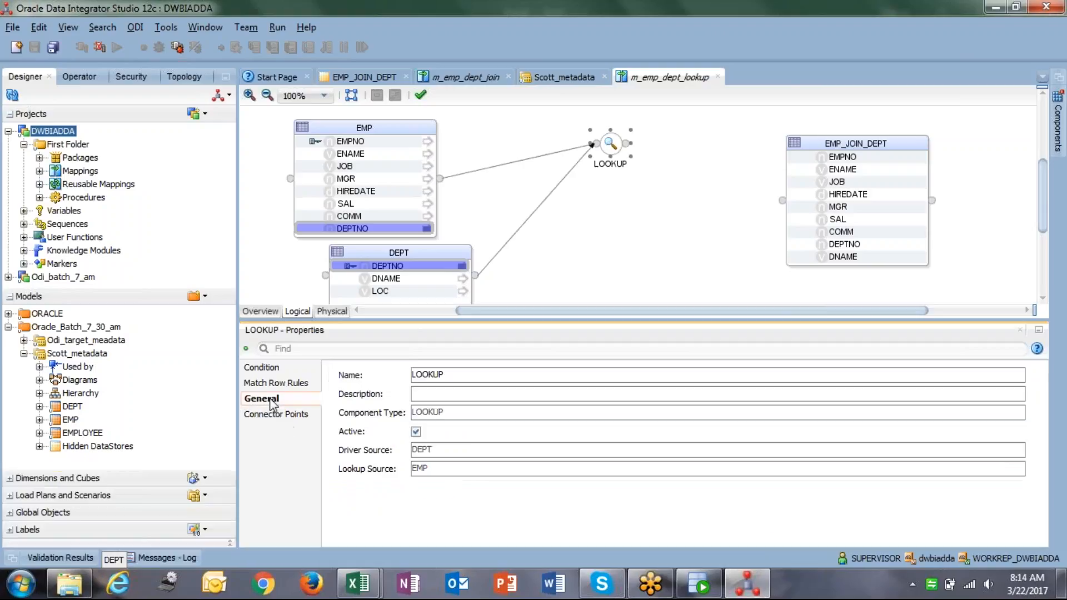
left_click(276, 415)
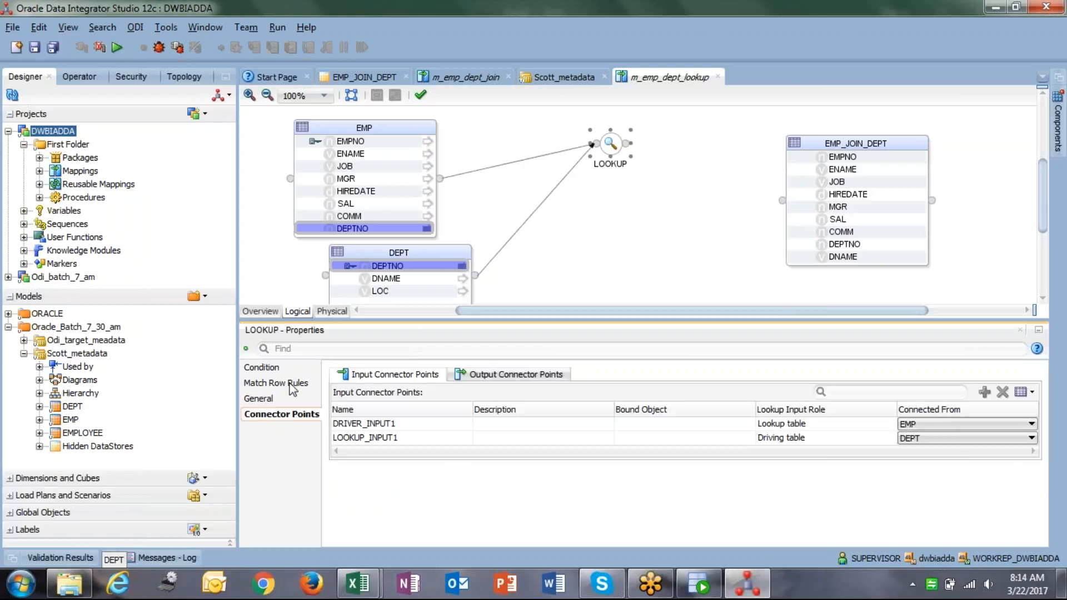
left_click(293, 384)
left_click(281, 414)
Set DRIVER_INPUT1 (EMP) to Driving table and LOOKUP_INPUT1 (DEPT) to Lookup table.
left_click(794, 424)
left_click(790, 437)
left_click(798, 440)
left_click(797, 442)
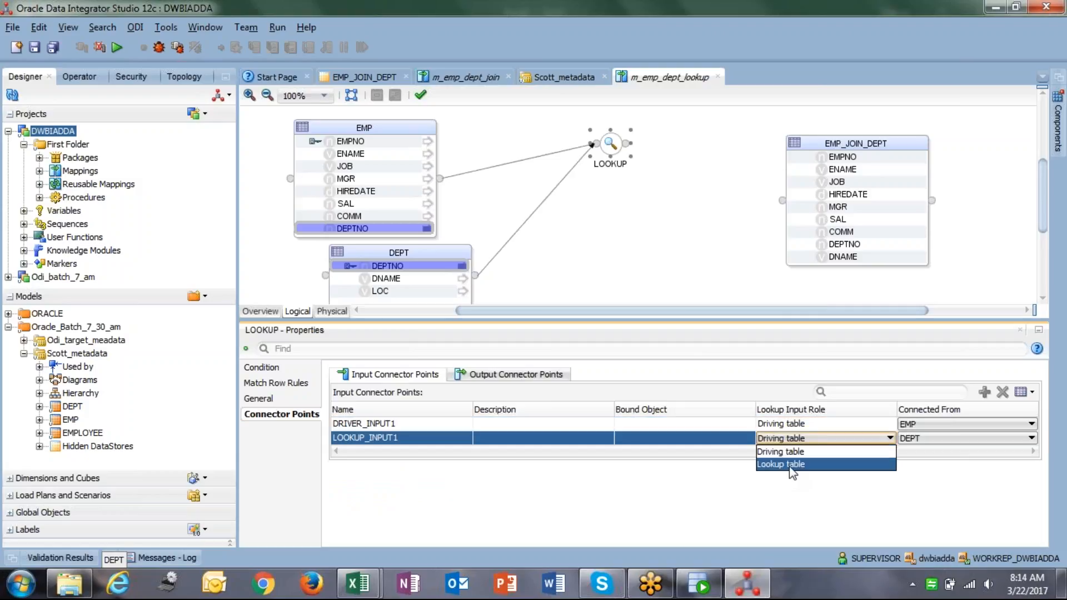
left_click(794, 464)
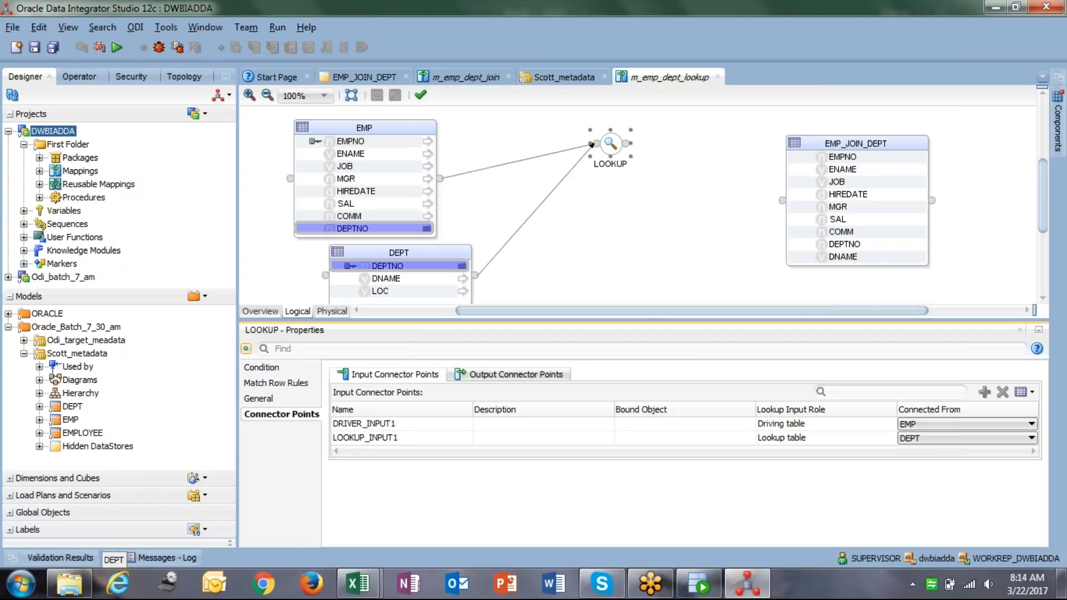
left_click(295, 383)
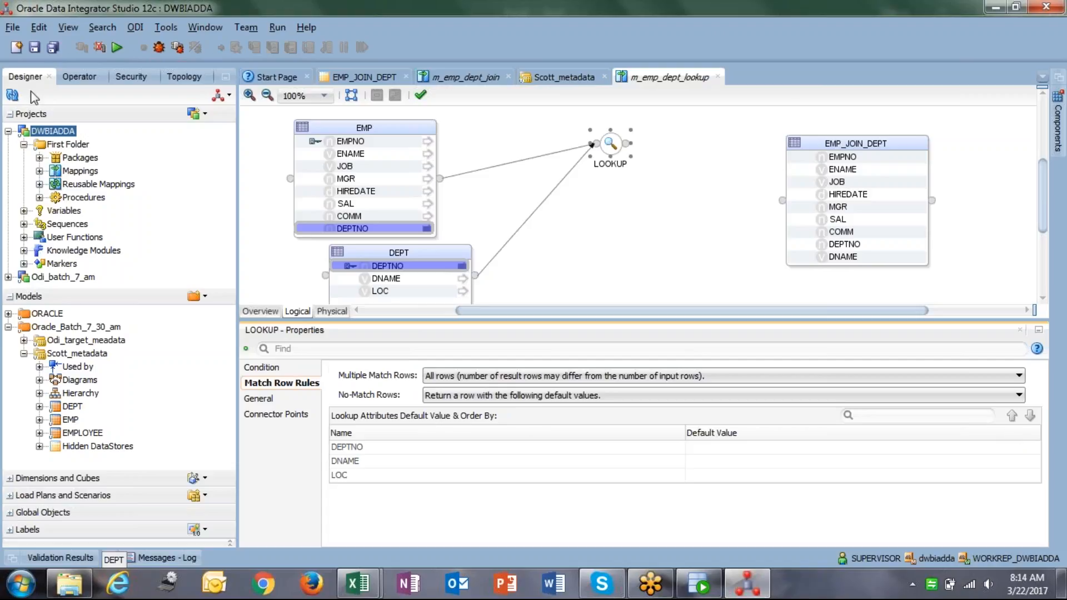
Save the mapping, keeping All rows for multiple matches.
left_click(34, 48)
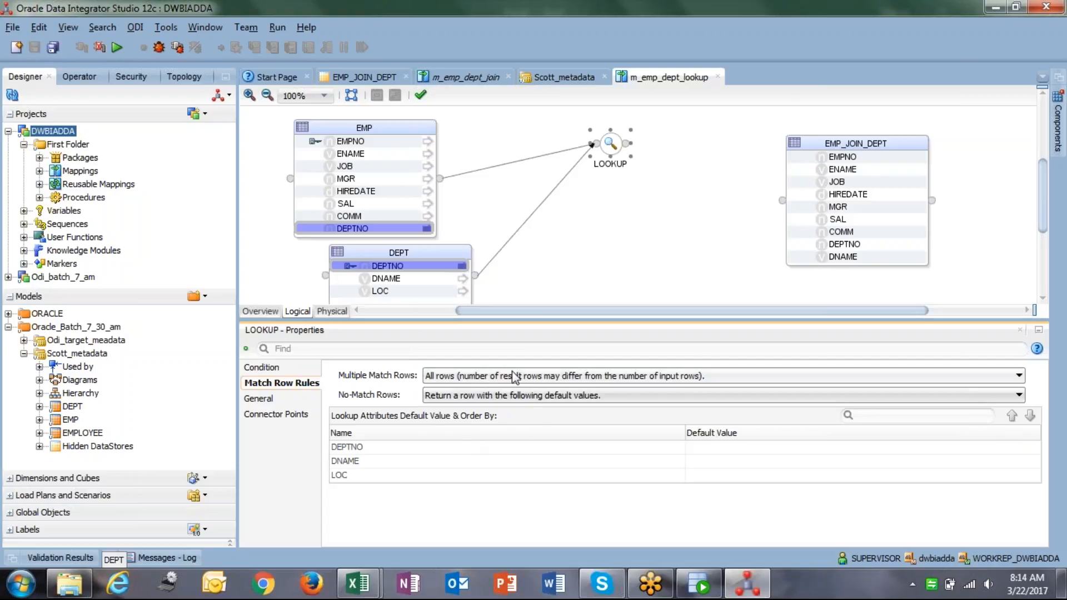
left_click(495, 378)
left_click(493, 377)
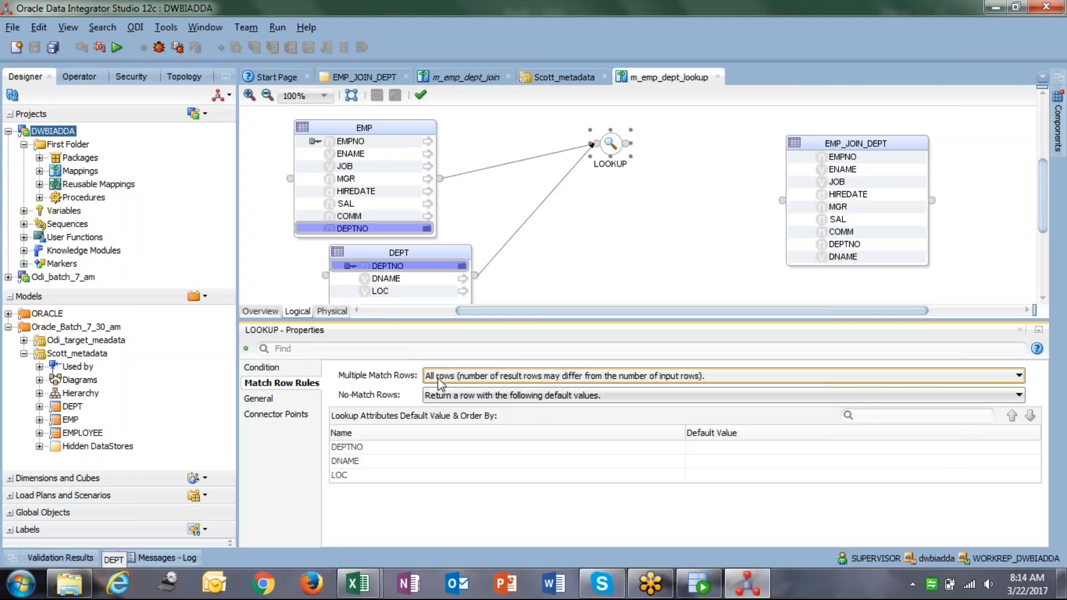
Open the expression editor for DEPTNO's default value and cancel it, leaving it empty.
left_click(880, 450)
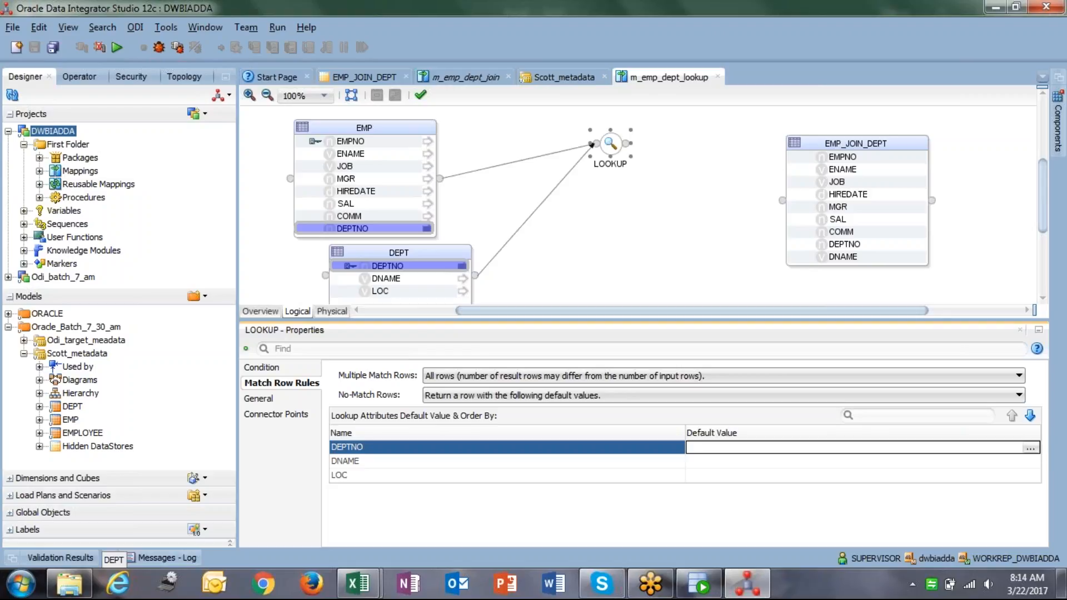
left_click(514, 461)
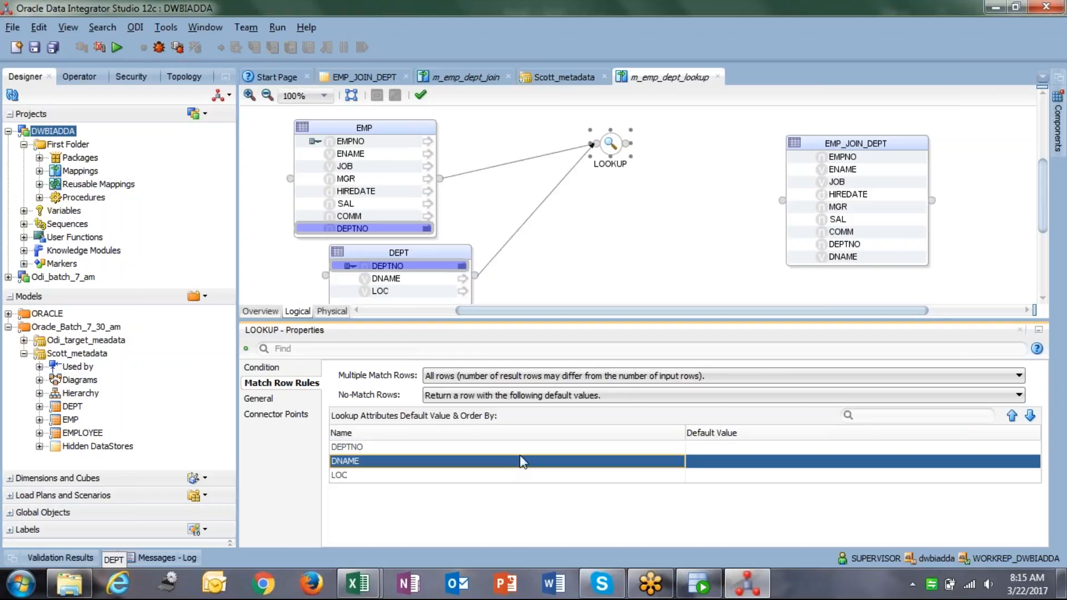
left_click(522, 451)
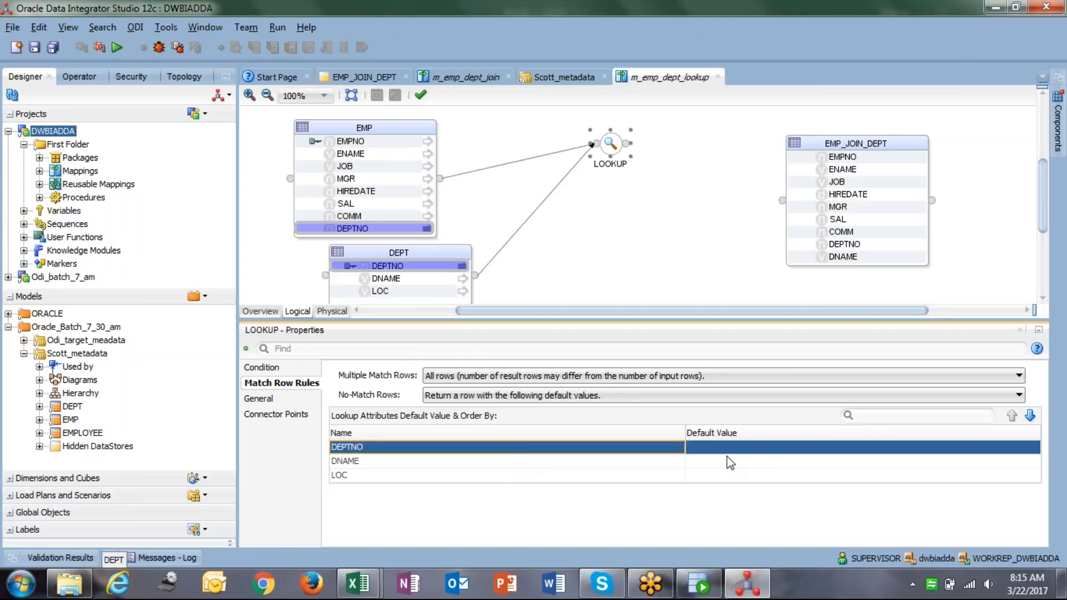
left_click(763, 448)
left_click(1031, 448)
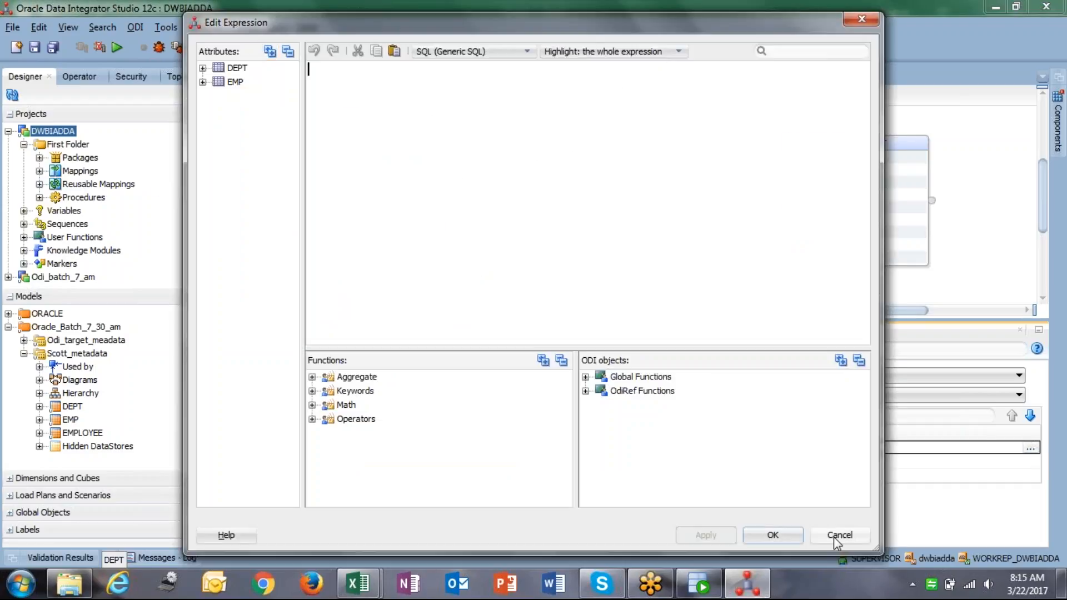
left_click(838, 535)
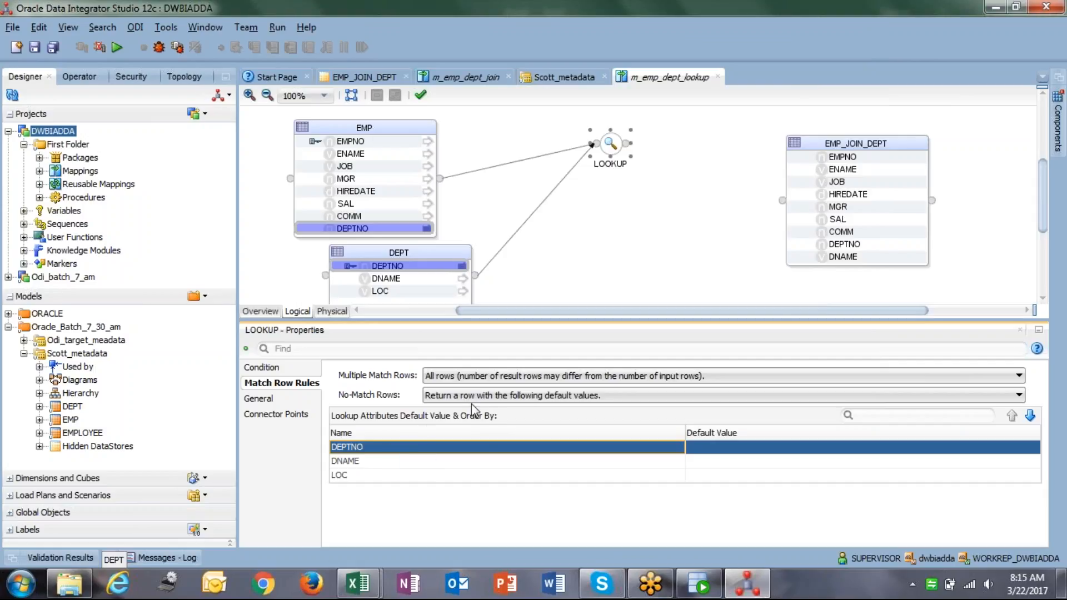
left_click(1032, 449)
left_click(1032, 448)
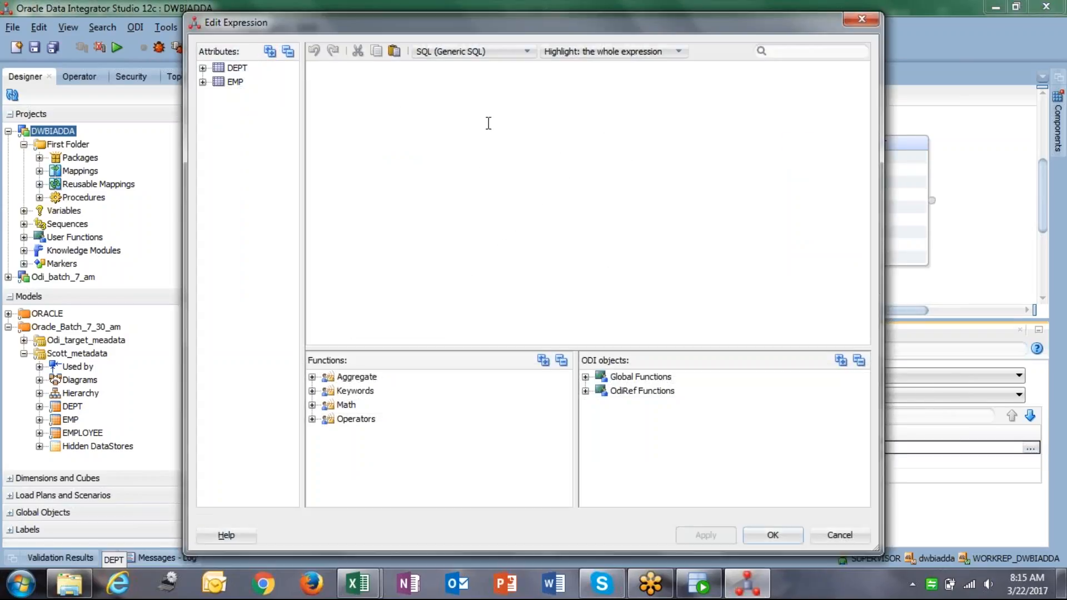
left_click(839, 535)
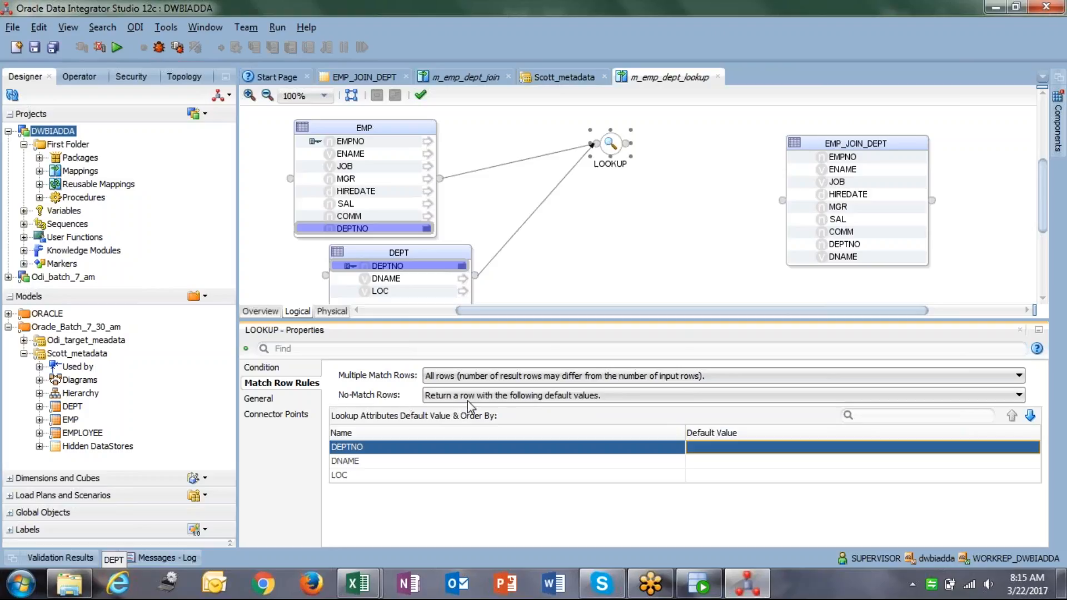
Set No-Match Rows to return a default-values row, save, and show the Physical design.
left_click(600, 396)
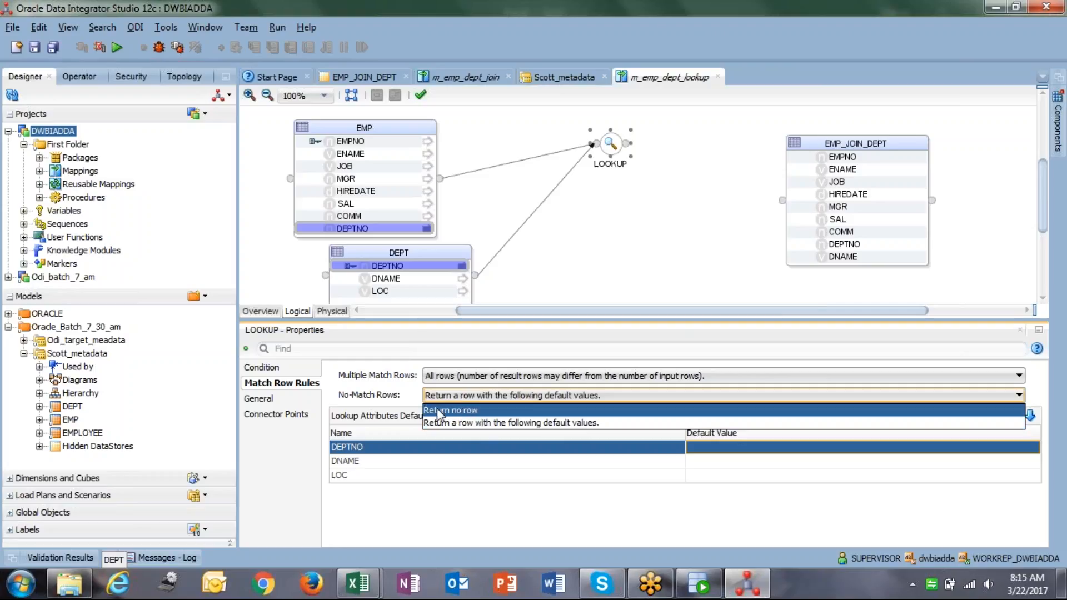
left_click(339, 395)
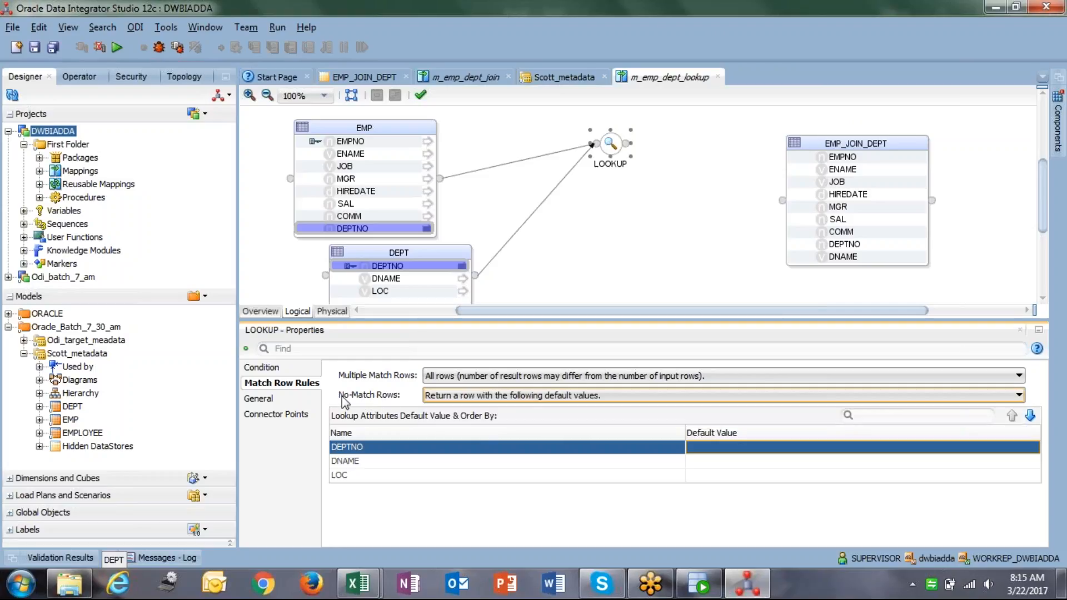
left_click(582, 397)
left_click(500, 411)
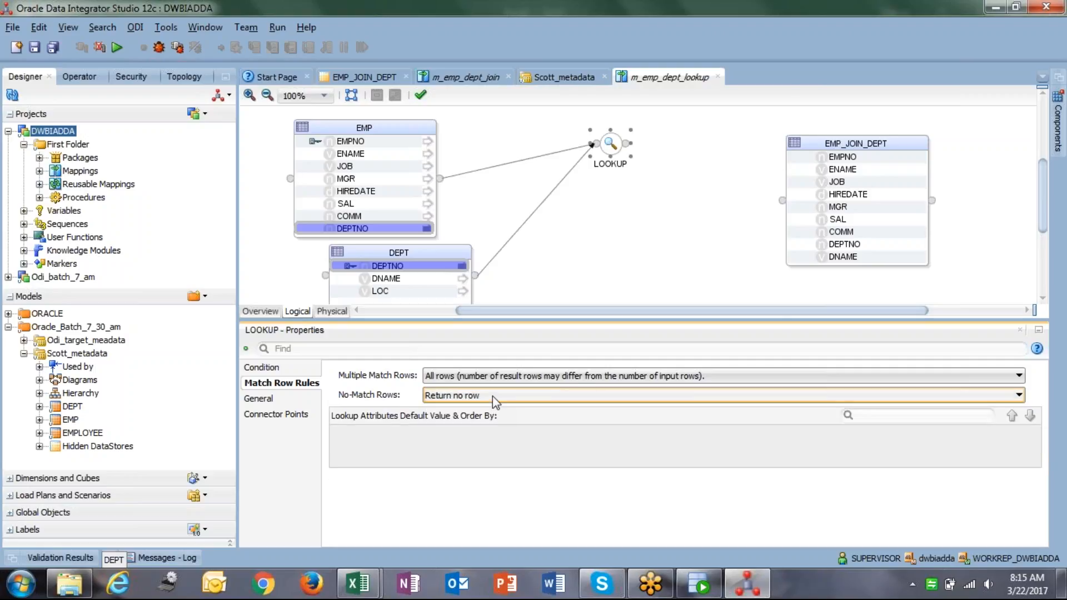
left_click(493, 395)
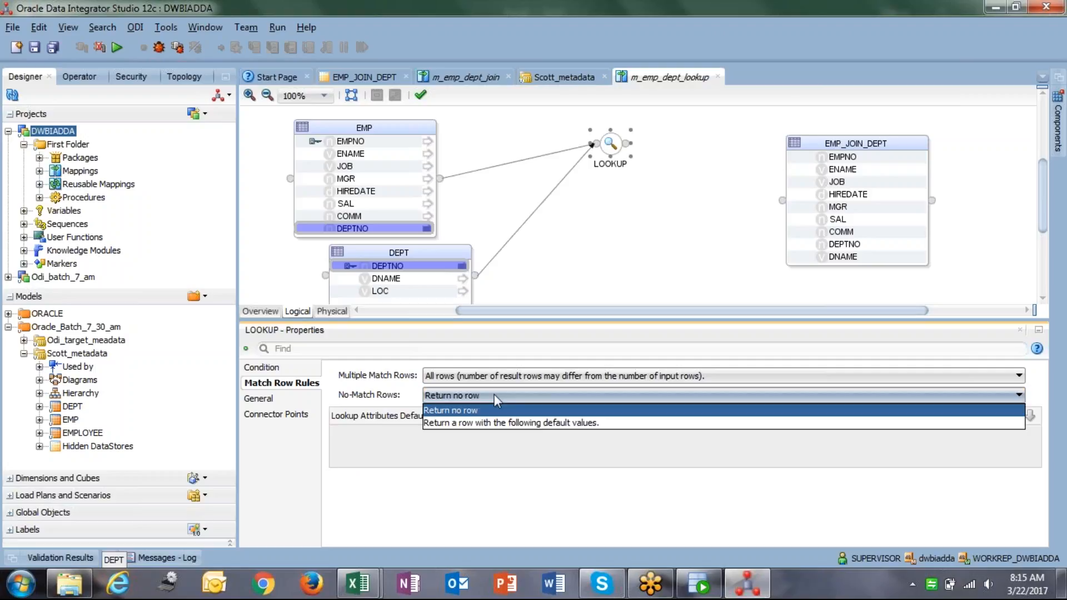
left_click(488, 424)
left_click(33, 49)
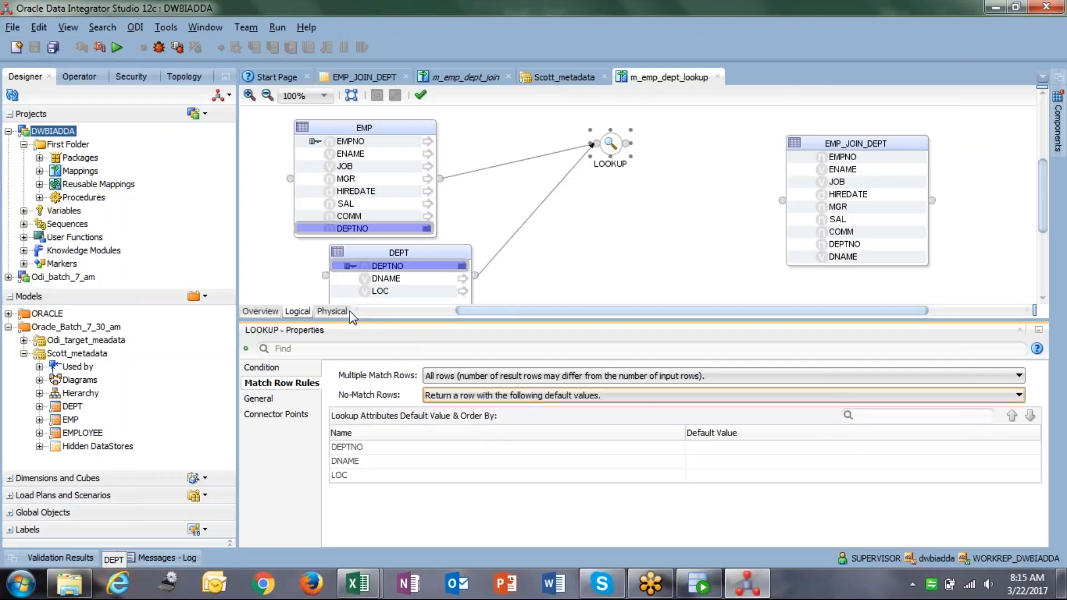
left_click(332, 311)
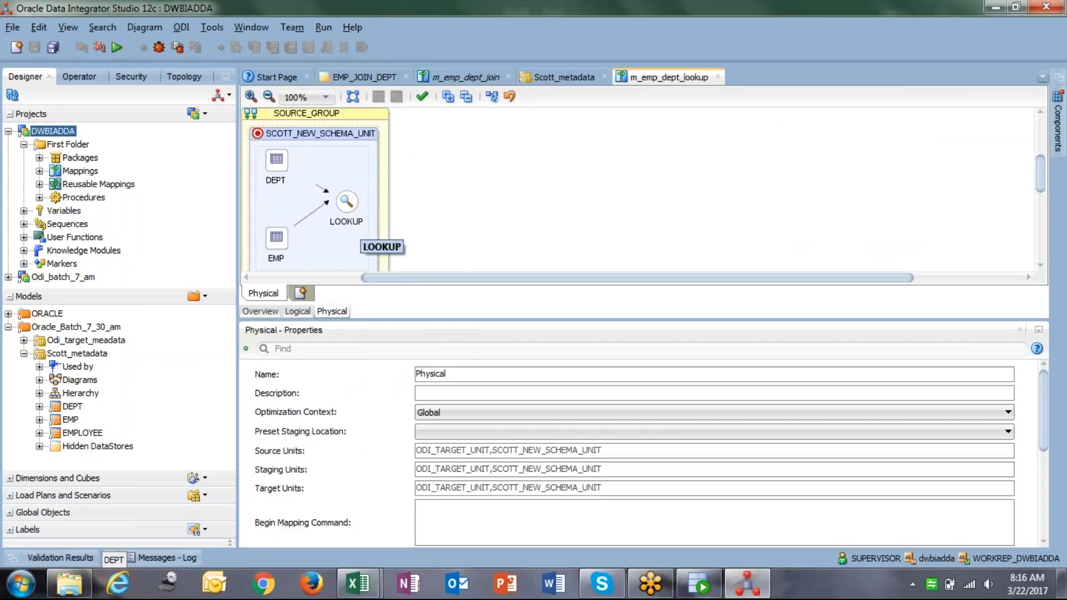
Add an Expression component and connect LOOKUP to it, auto-matching attributes by name.
left_click(346, 212)
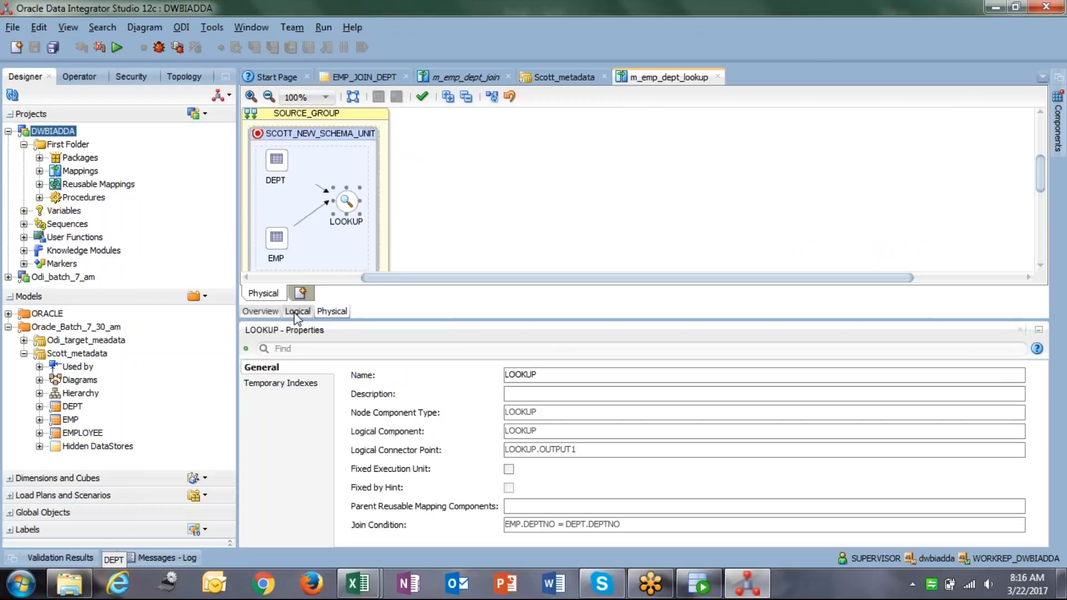
left_click(300, 311)
left_click(689, 172)
left_click(1058, 136)
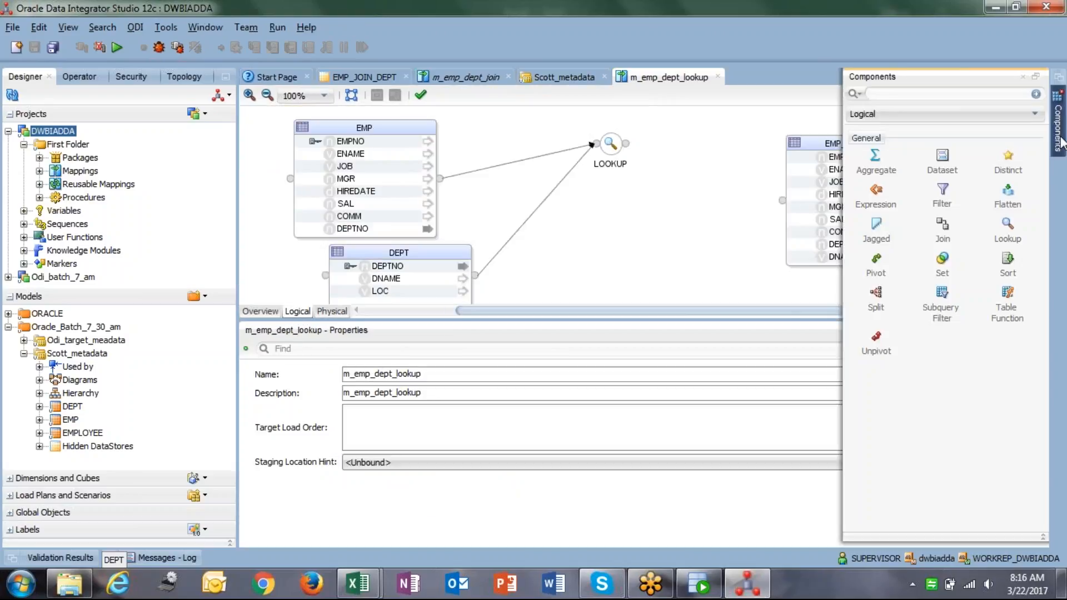
left_click_drag(866, 201, 702, 159)
left_click_drag(626, 144, 700, 184)
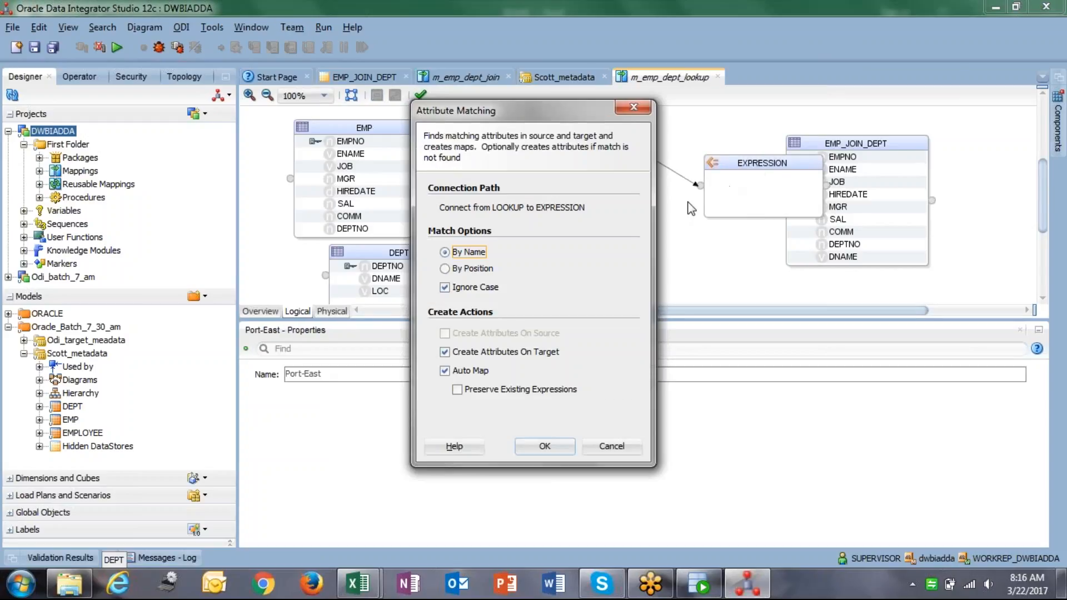
left_click(543, 443)
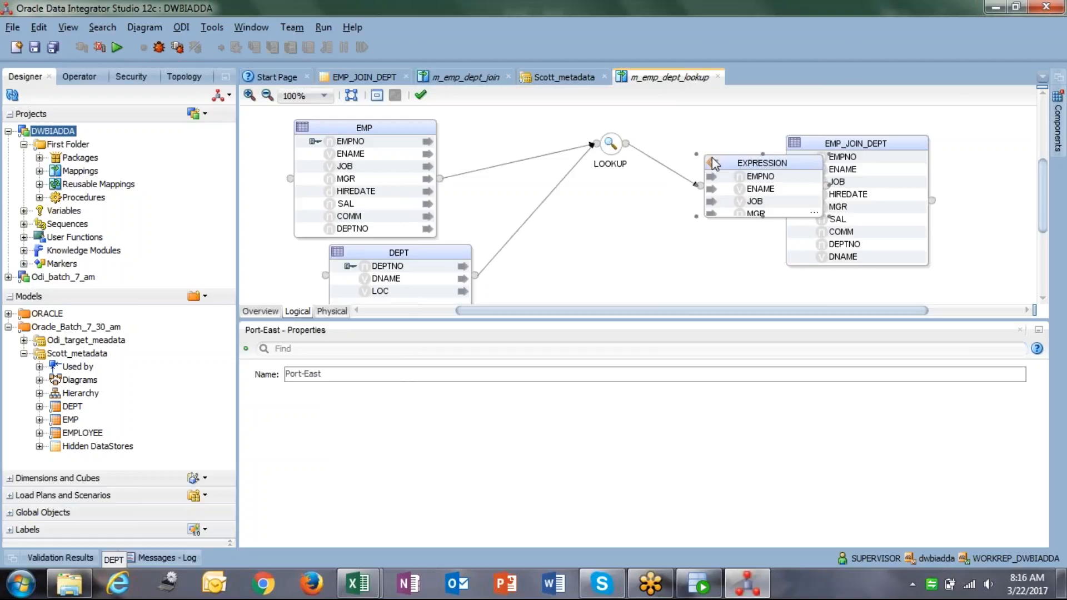
Map EXPRESSION's EMPNO, ENAME, JOB, MGR, HIREDATE and SAL onto EMP_JOIN_DEPT's columns.
left_click(694, 152)
left_click(725, 167)
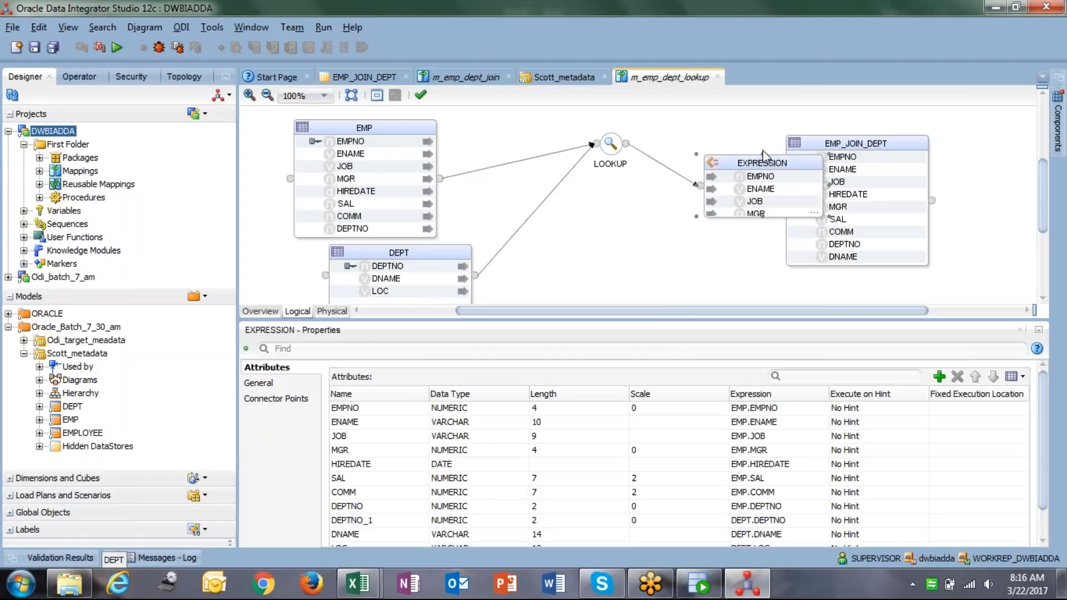
left_click_drag(763, 155, 665, 157)
left_click_drag(811, 157, 870, 141)
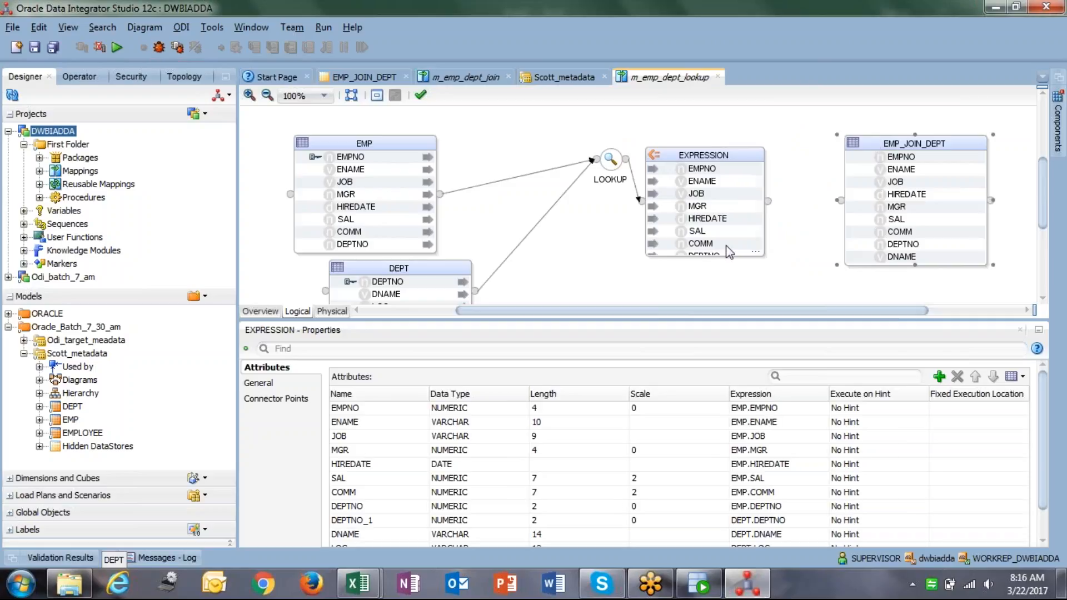
left_click(705, 251)
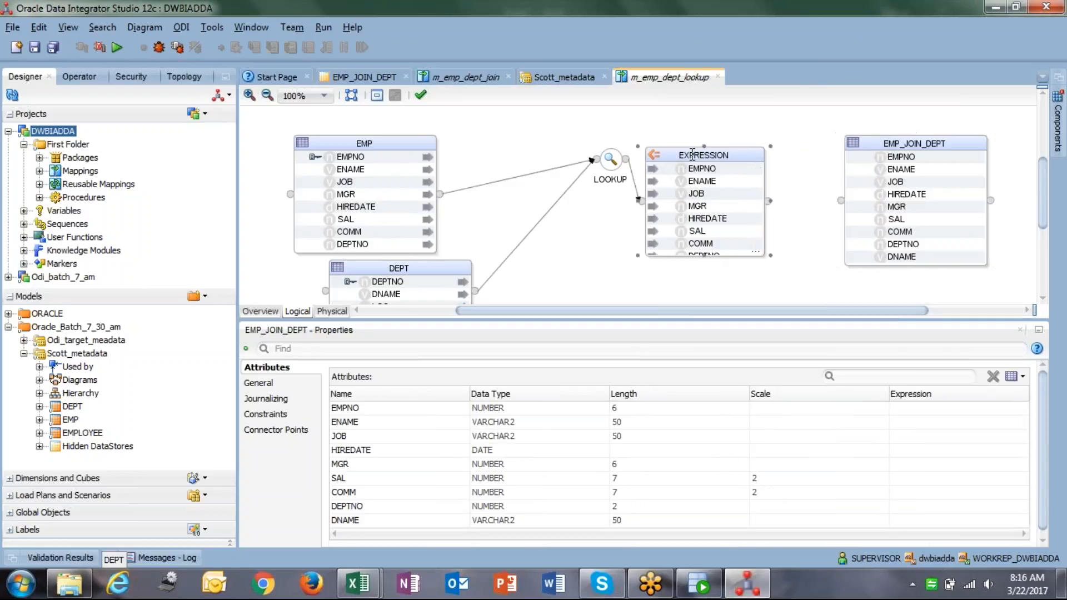
left_click_drag(705, 256, 706, 308)
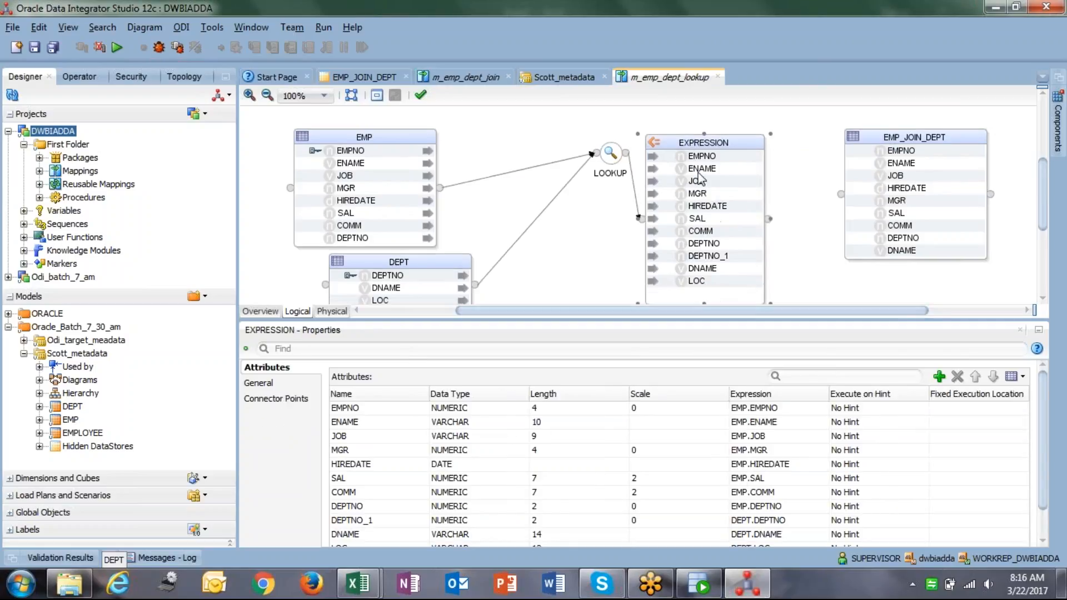
left_click_drag(687, 158, 881, 166)
mouse_move(696, 181)
left_mouse_down()
mouse_move(742, 191)
mouse_move(884, 177)
mouse_move(699, 195)
mouse_move(869, 201)
left_mouse_up()
left_click_drag(673, 207, 880, 213)
left_click_drag(698, 231, 876, 227)
Map COMM onto the target and drag both DEPTNO attributes toward EMP_JOIN_DEPT.
left_click(895, 213)
left_click(706, 245)
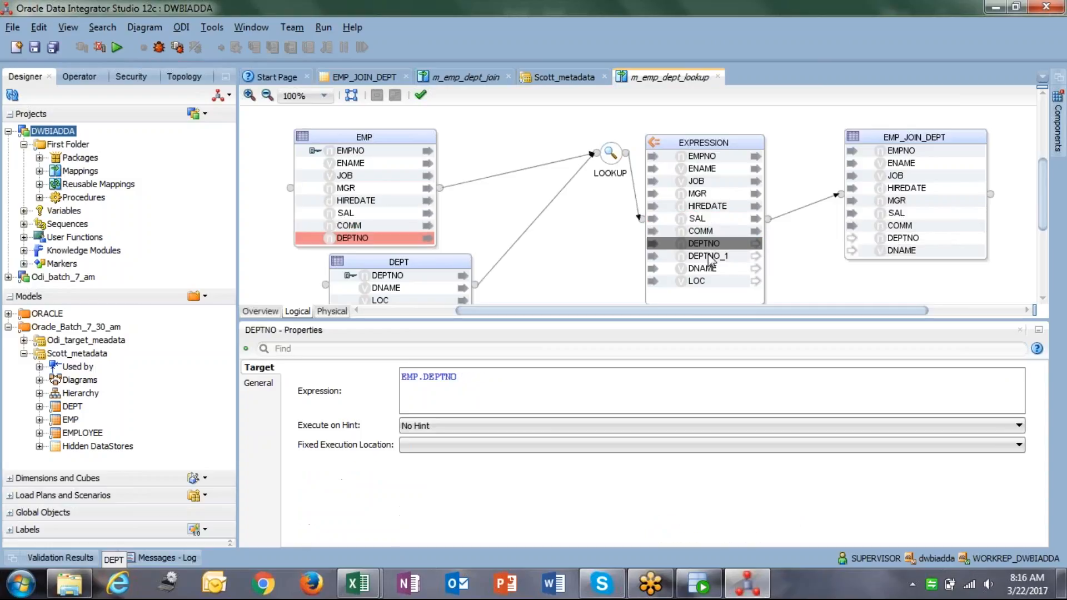
left_click(705, 256, "ctrl")
left_click_drag(687, 255, 849, 269)
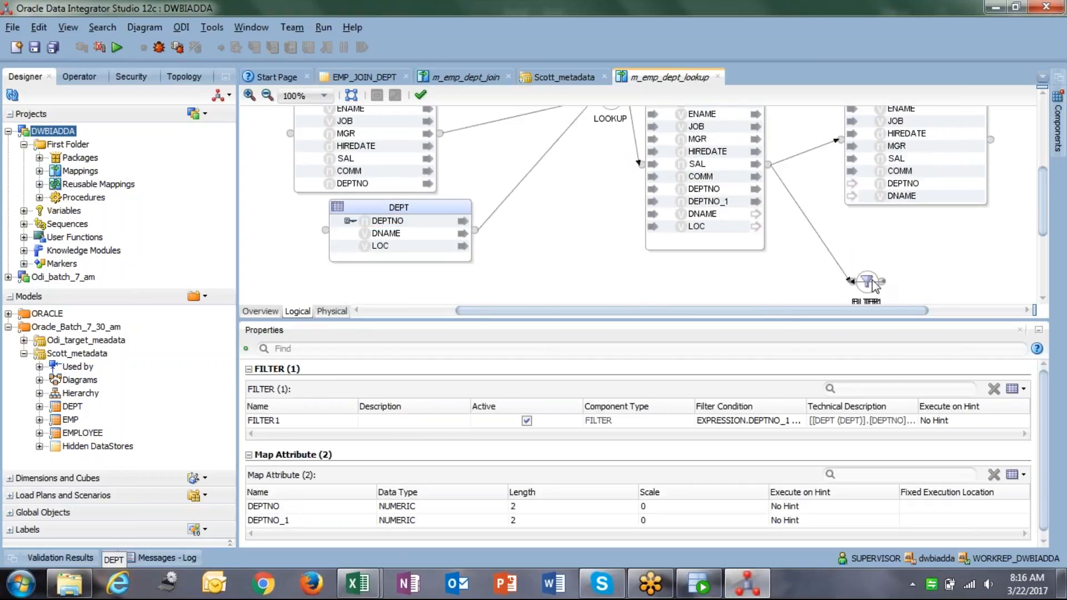
Delete the accidentally created FILTER components, confirming each deletion.
key("Delete")
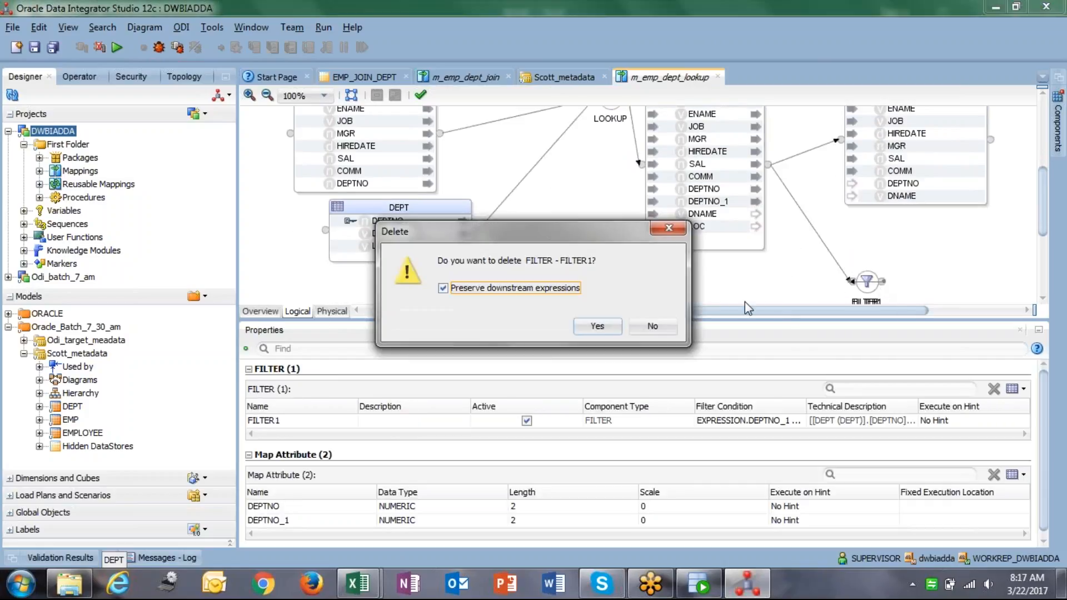
left_click(595, 326)
left_click(867, 282)
key("Delete")
left_click(596, 327)
left_click(867, 281)
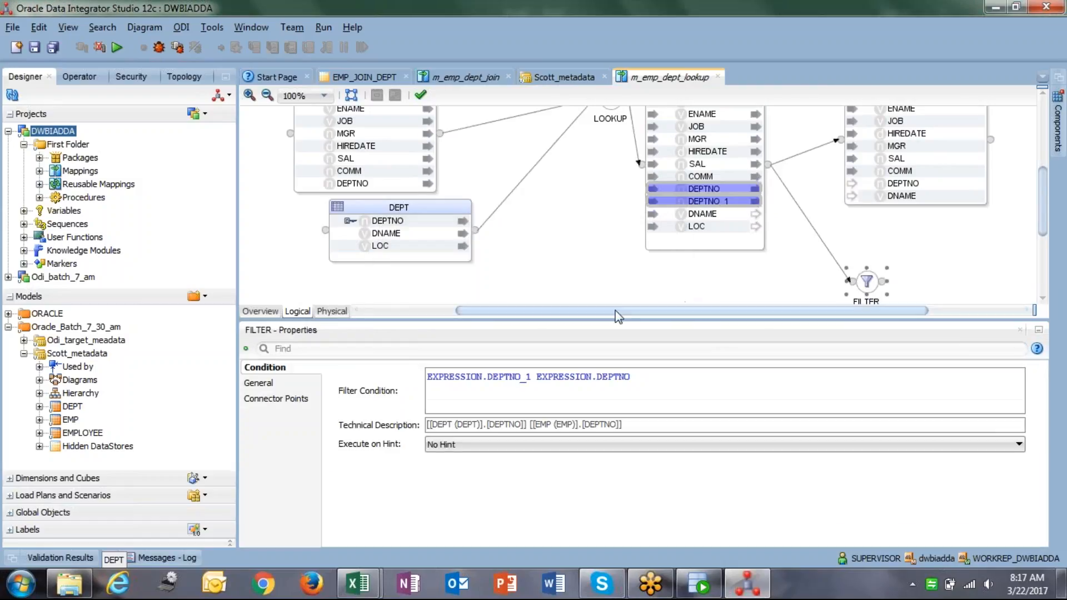
key("Delete")
left_click(597, 326)
scroll(721, 247, "up", 2)
left_click(705, 236)
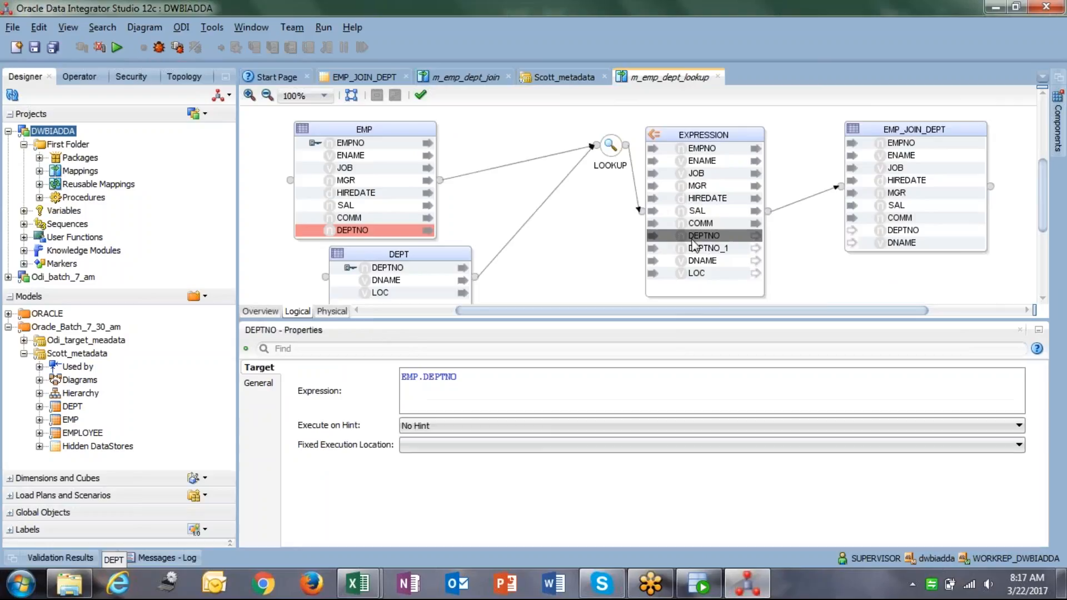
Map EXPRESSION's DEPTNO_1 to the target DEPTNO and DNAME to DNAME.
left_click(705, 224)
left_click(689, 237)
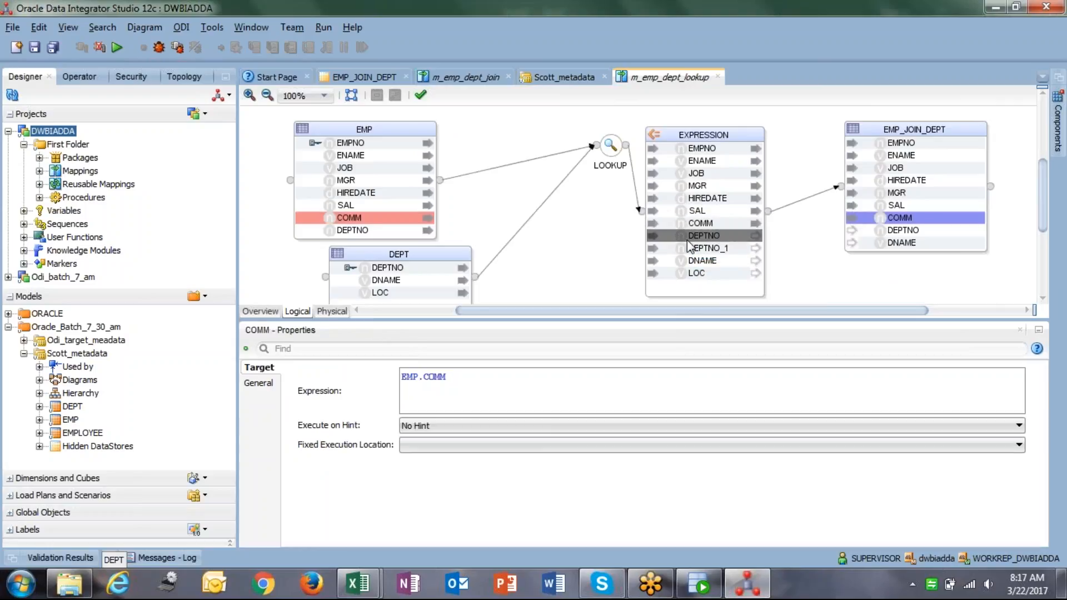
left_click_drag(681, 235, 866, 232)
left_click_drag(669, 260, 889, 243)
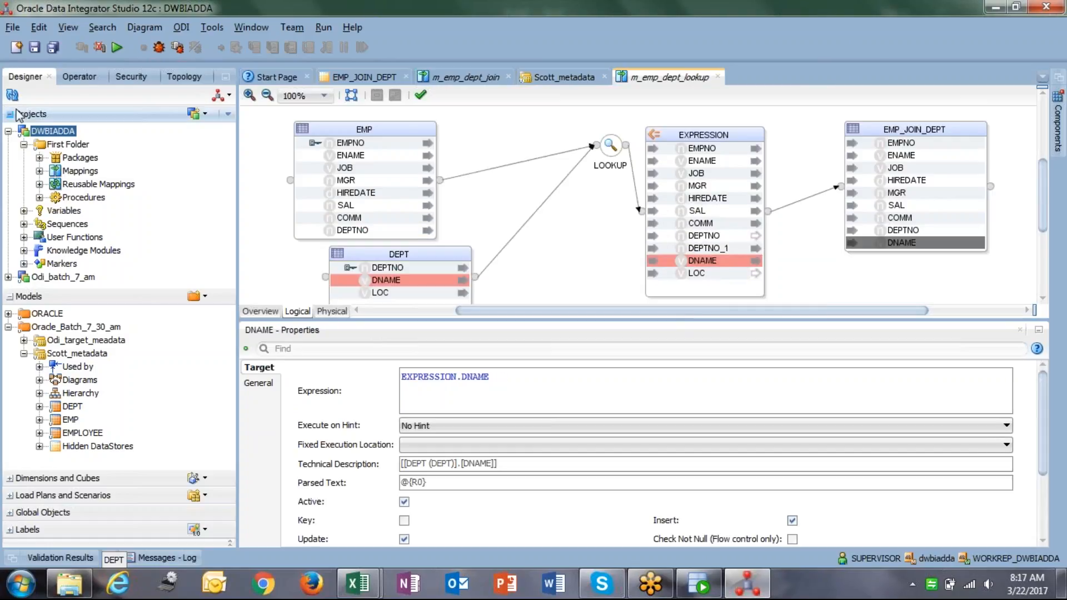
Save the mapping and run it in the Global context.
left_click(34, 48)
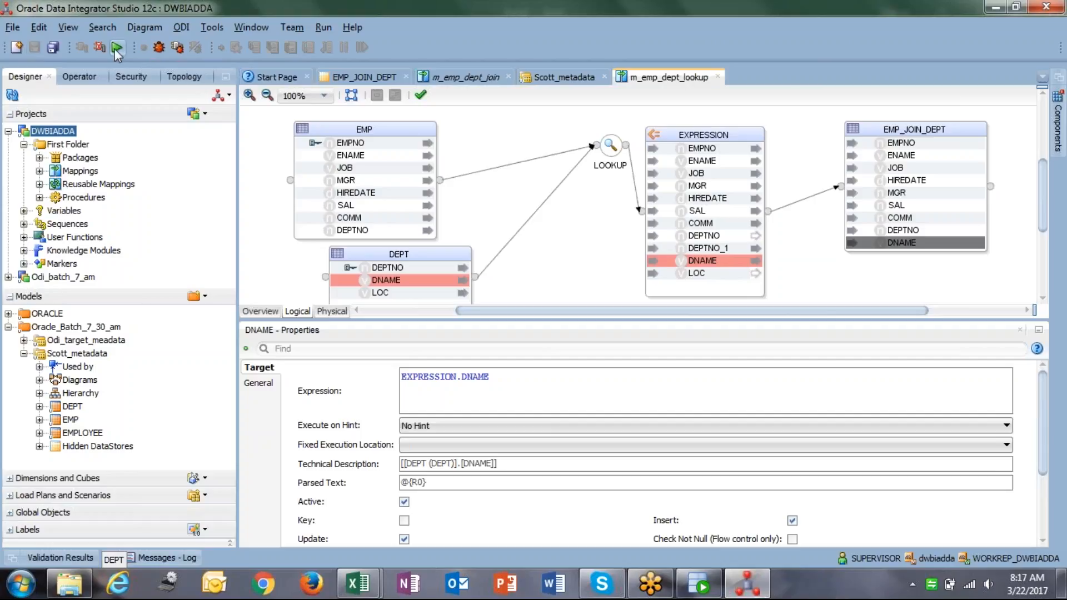
left_click(117, 47)
left_click(555, 355)
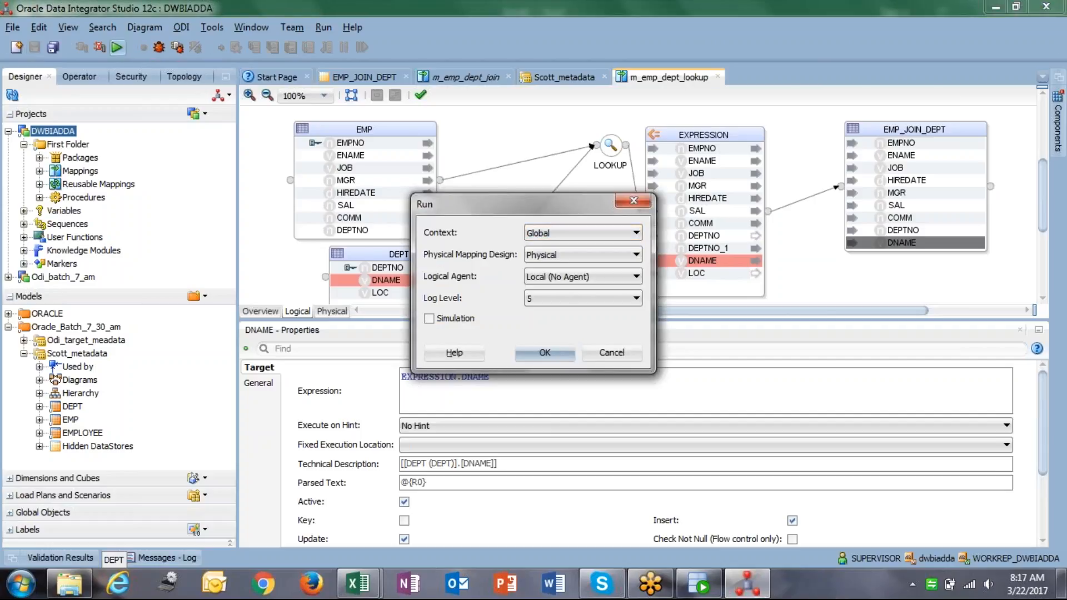
left_click(639, 313)
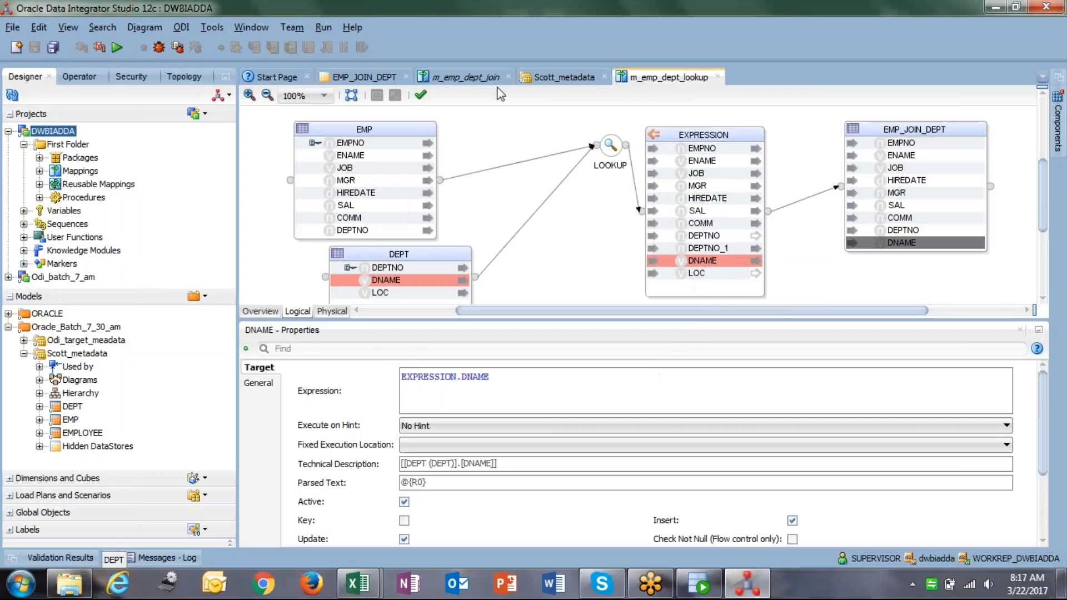
Refresh the session list and open session 140's failed Create synonym on target task.
left_click(78, 76)
left_click(8, 217)
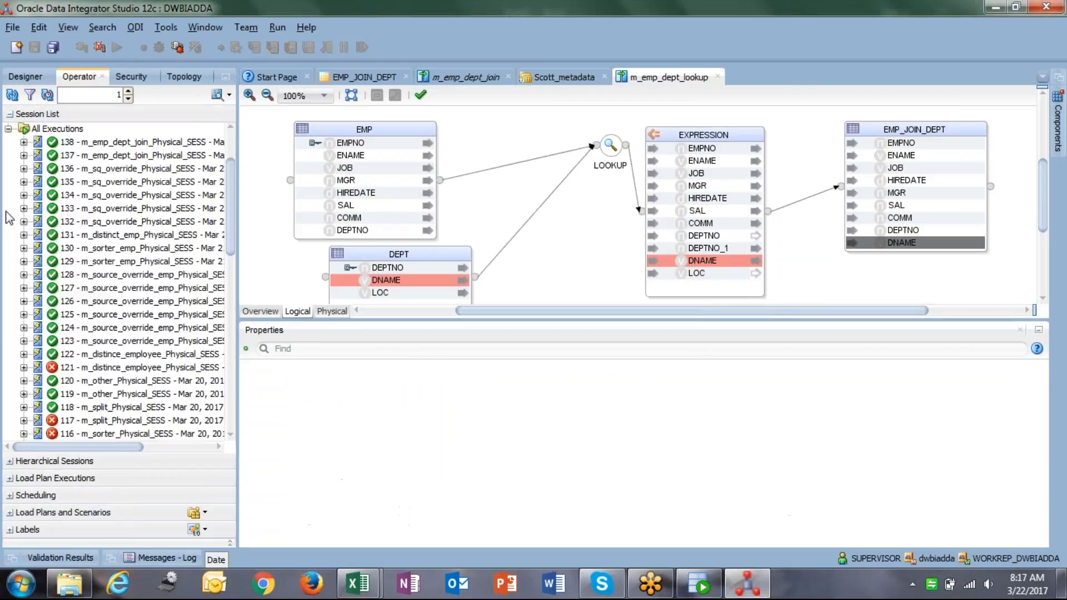
left_click(13, 95)
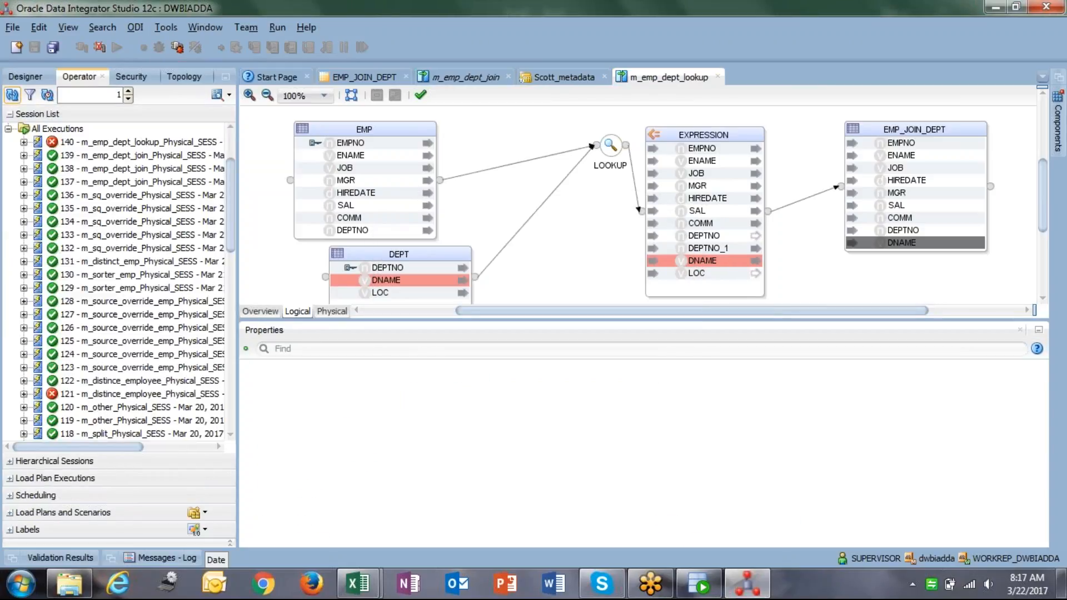
left_click(97, 143)
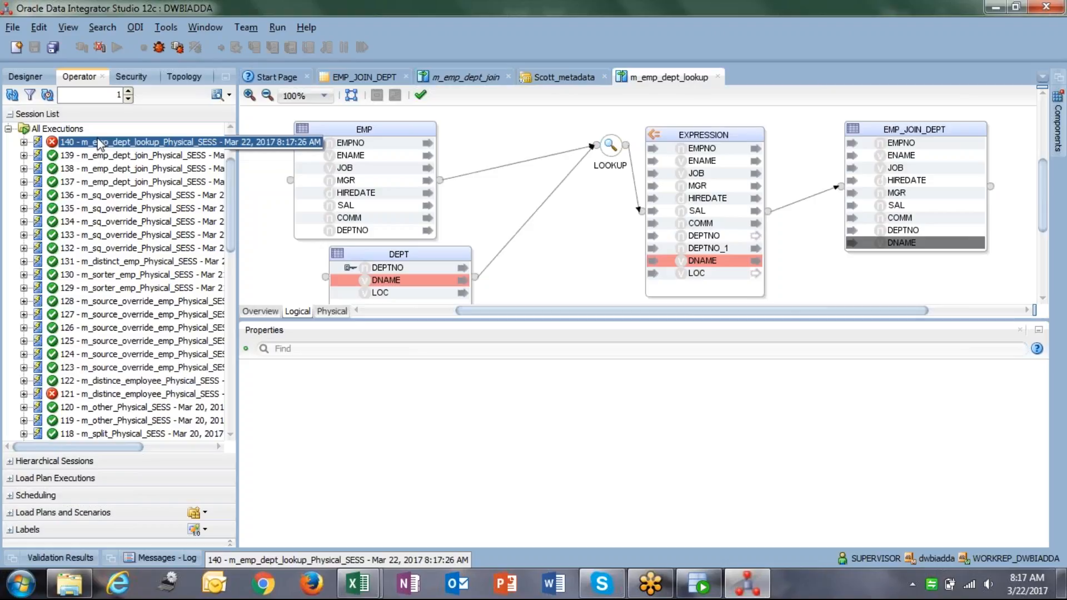
left_click(23, 143)
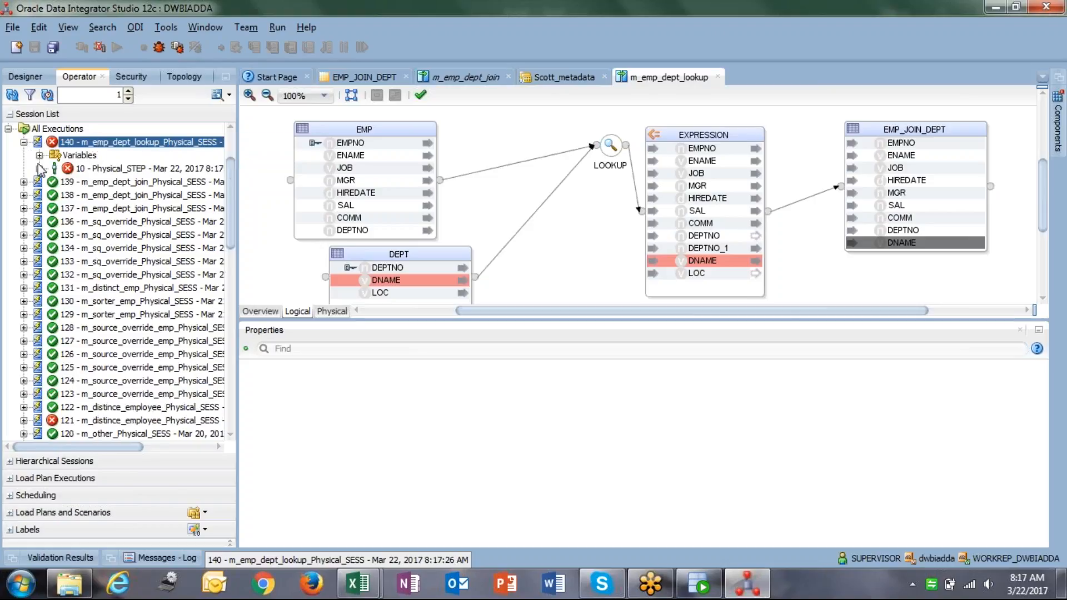
left_click(39, 169)
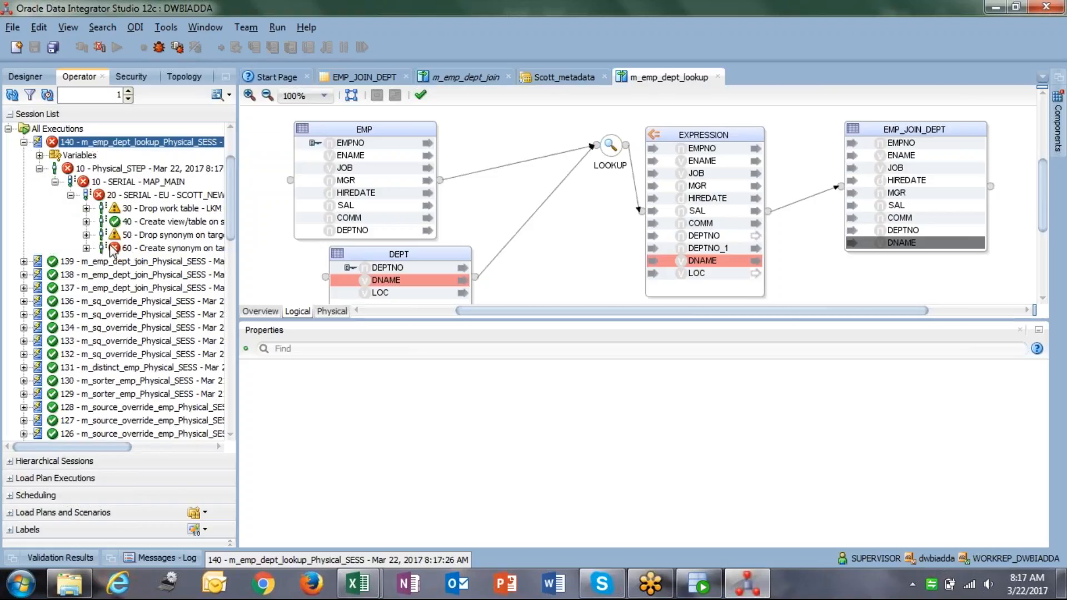
left_click(145, 250)
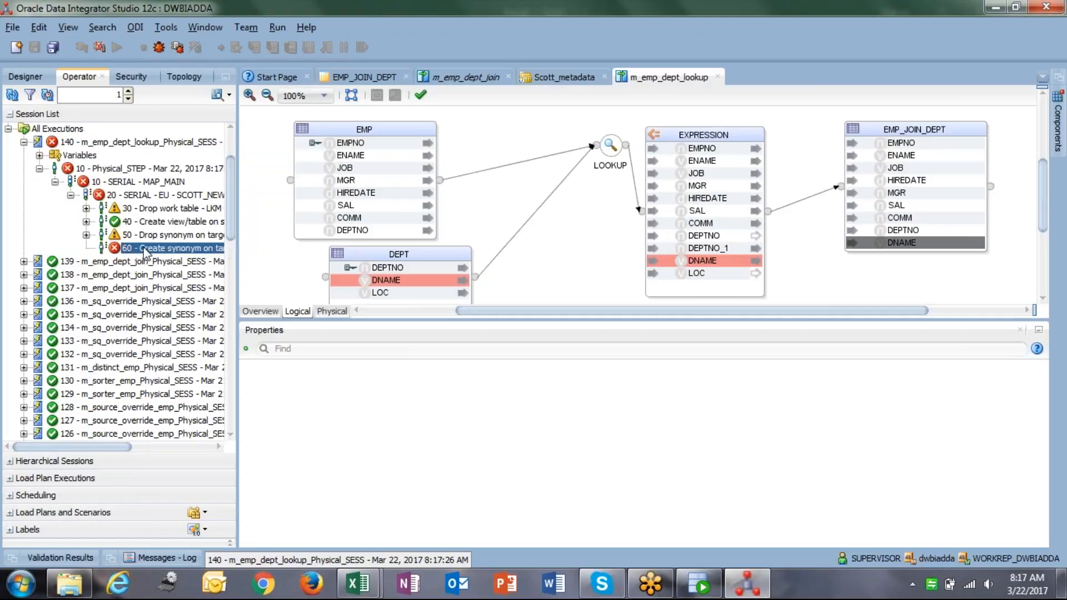
double_click(147, 250)
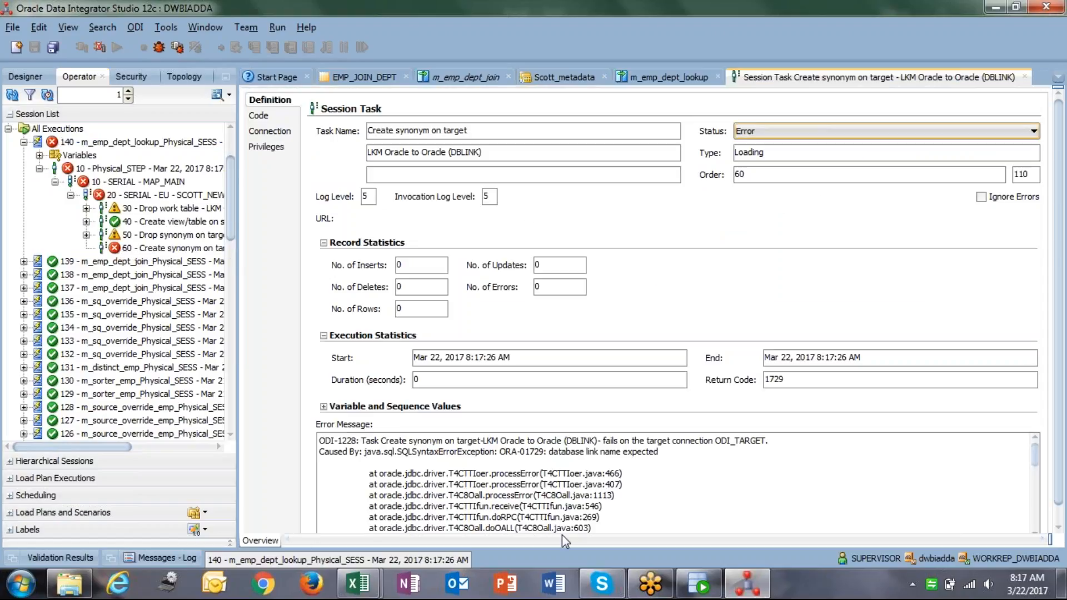
Show the m_emp_dept_join mapping's Physical design and select its EXPRESSION node.
left_click(470, 77)
left_click(333, 311)
left_click(538, 186)
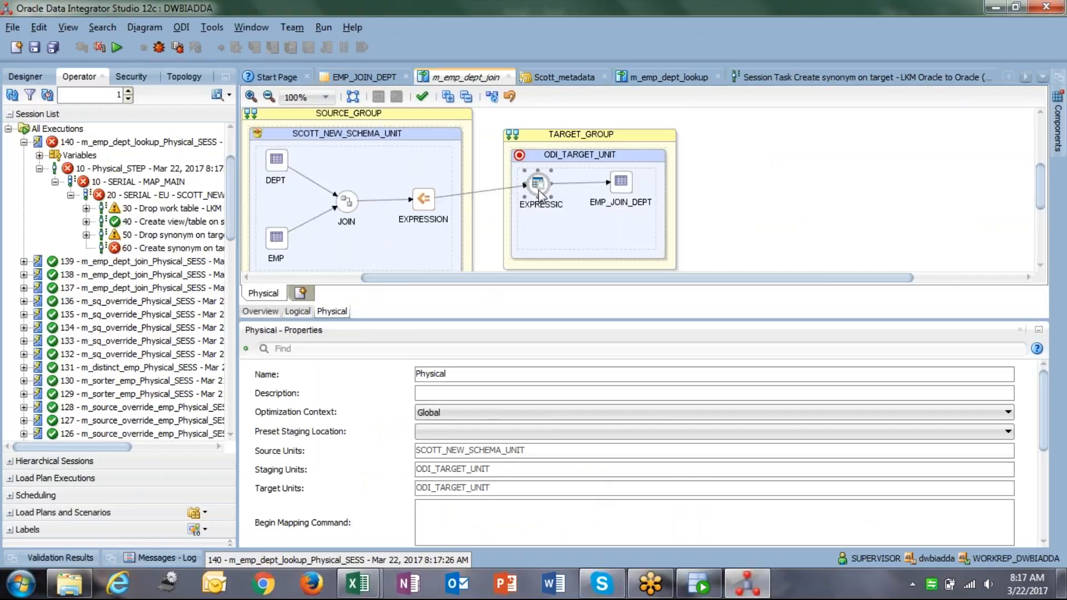
Keep LKM SQL to Oracle on m_emp_dept_join, then close that mapping and answer the save prompt.
left_click(303, 398)
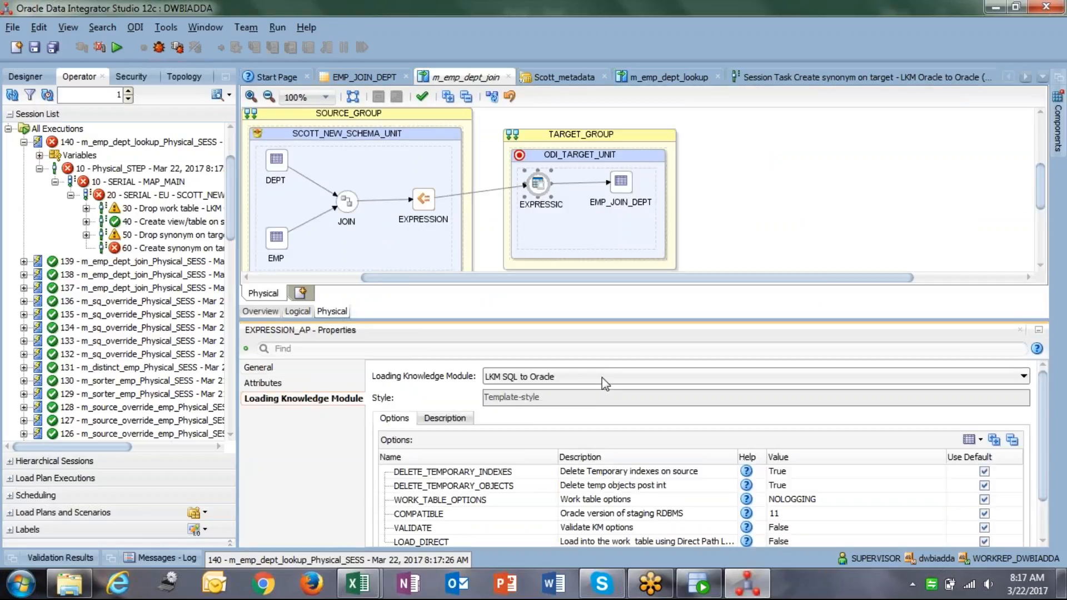
left_click(597, 377)
left_click(596, 378)
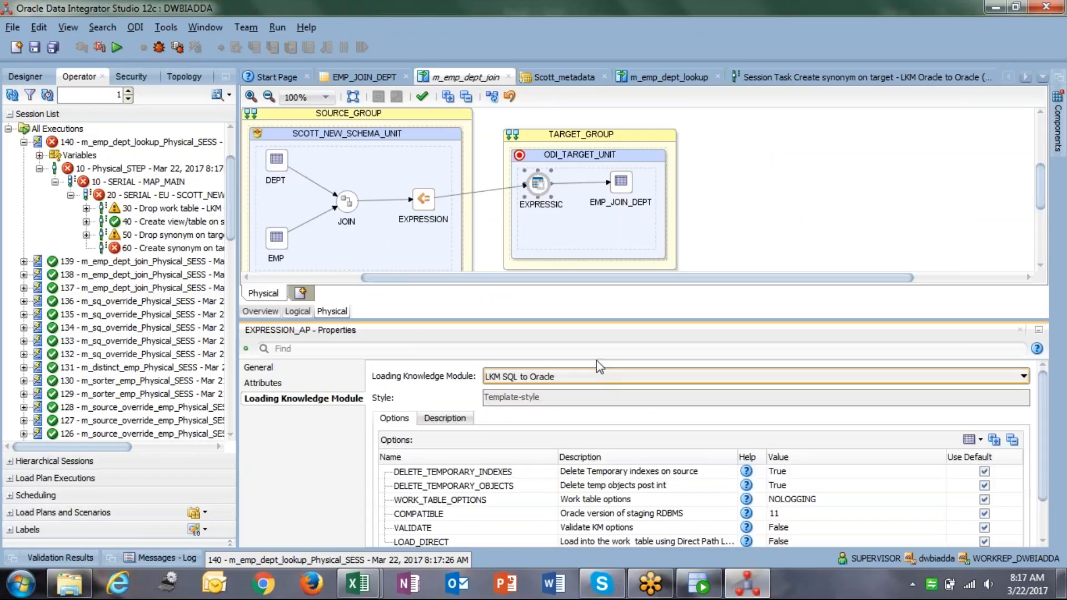
left_click(508, 78)
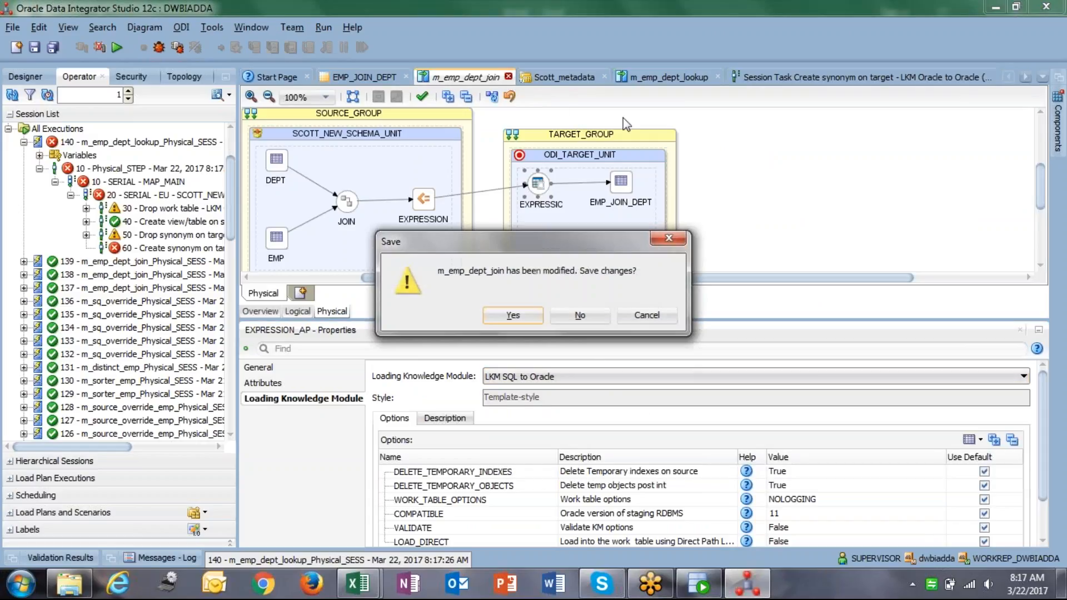
left_click(580, 318)
Return to m_emp_dept_lookup and display its Physical design with its properties.
left_click(564, 77)
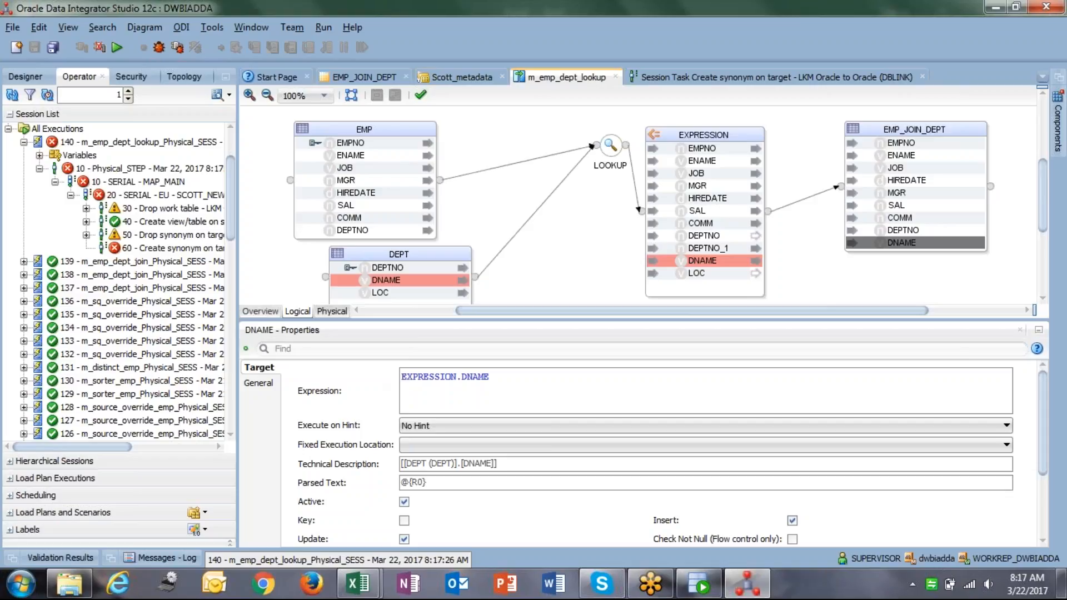
left_click(332, 311)
left_click(345, 212)
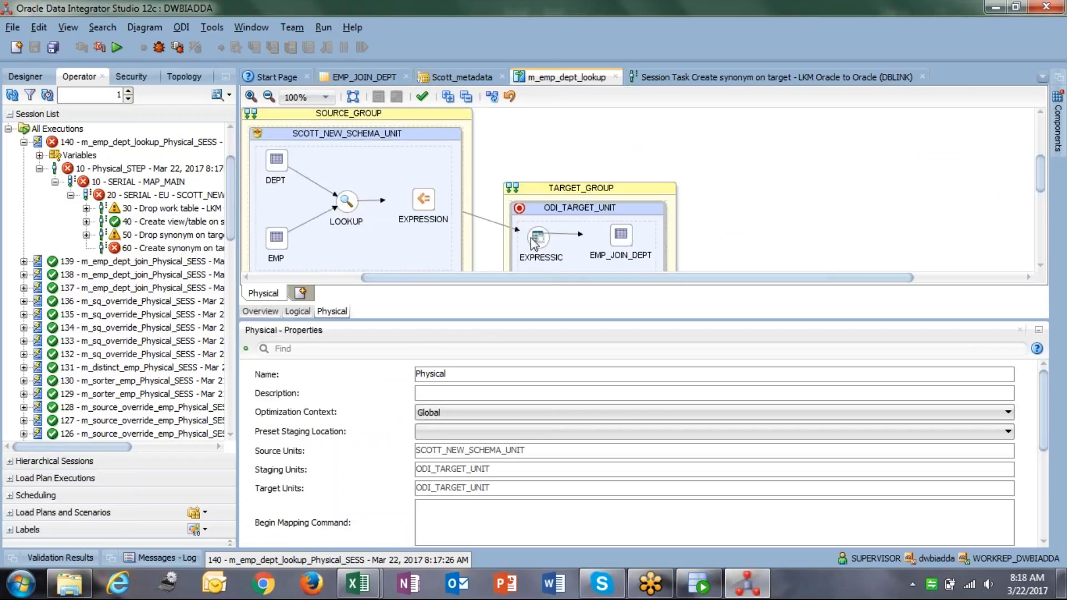
Set the EXPRESSION node's loading knowledge module to LKM SQL to Oracle.
left_click(543, 251)
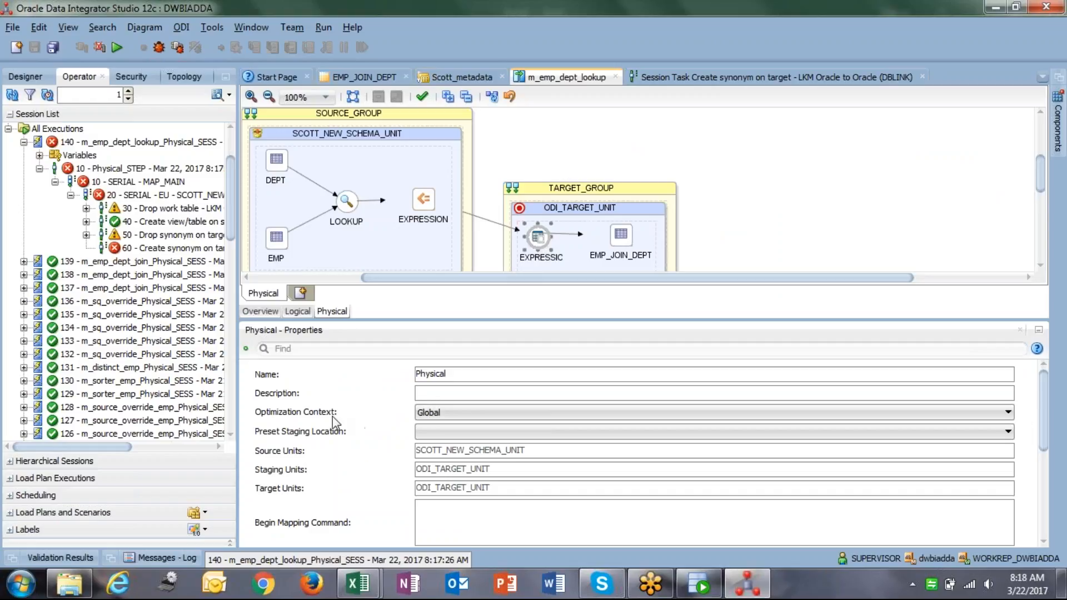
left_click(534, 379)
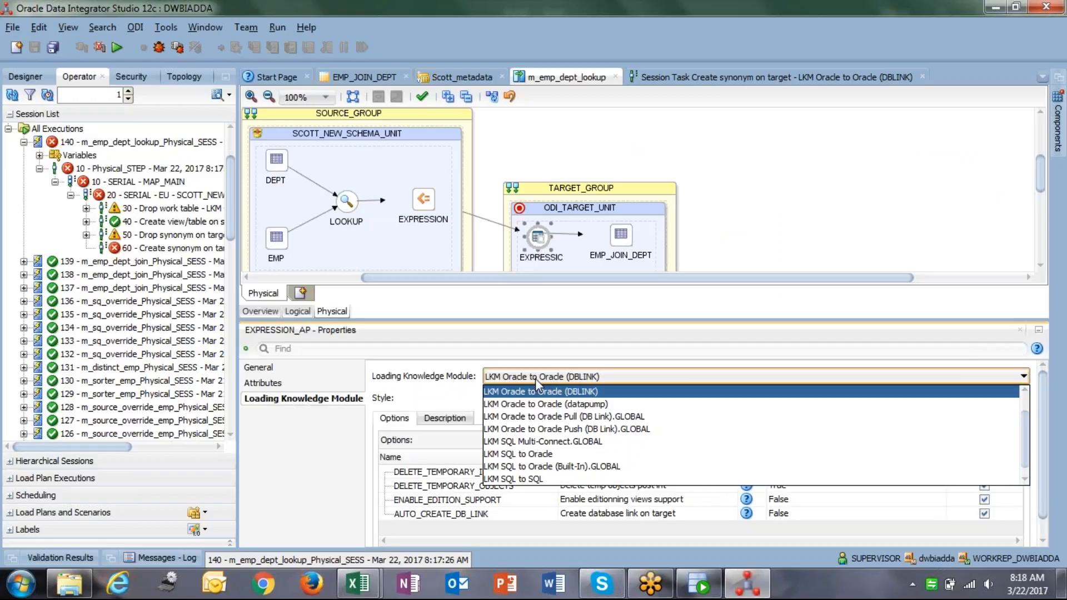
left_click(552, 456)
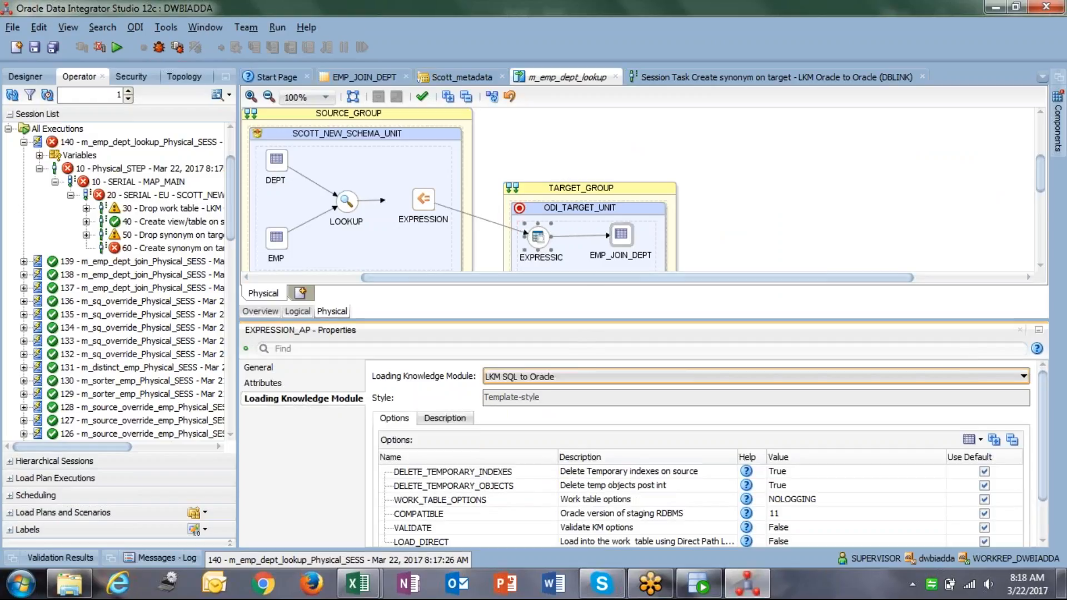
Set the EMP_JOIN_DEPT IKM option TRUNCATE_TARGET_TABLE to True.
left_click(292, 396)
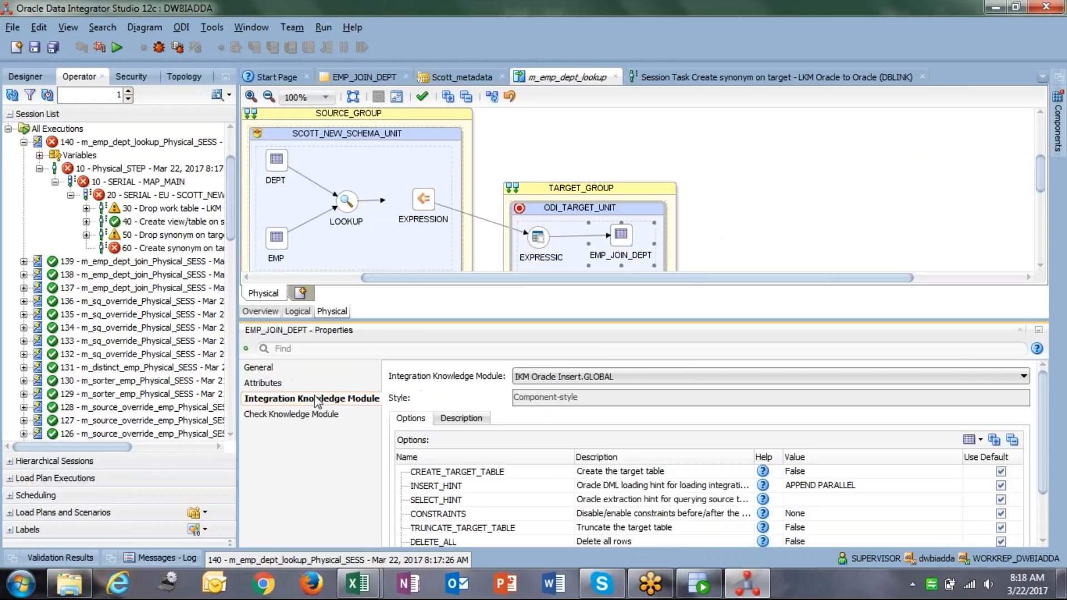
left_click_drag(1044, 448, 1043, 493)
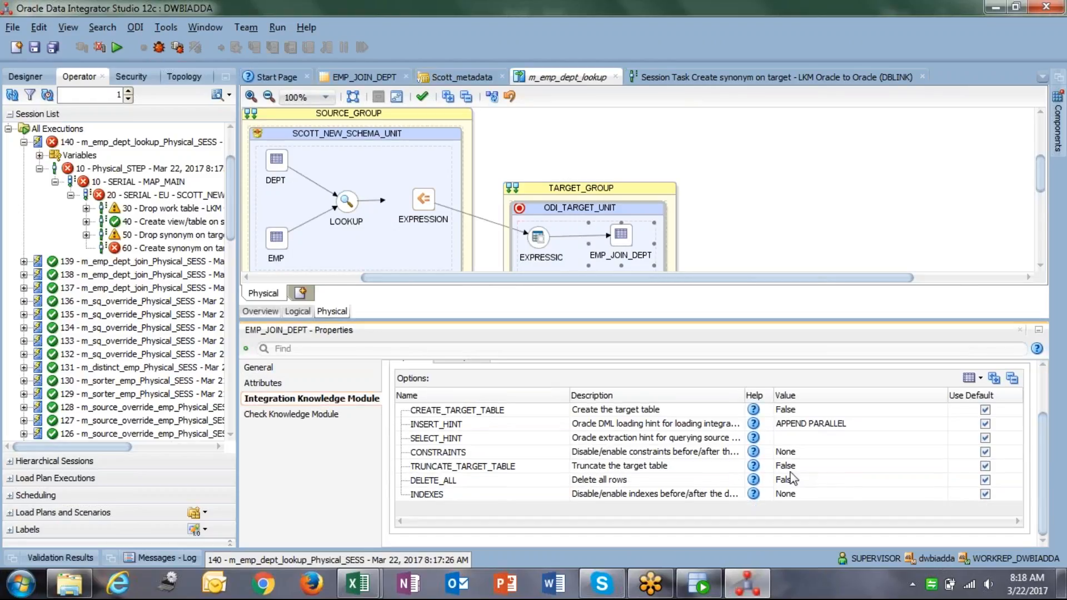
left_click(806, 470)
left_click(807, 474)
left_click(795, 480)
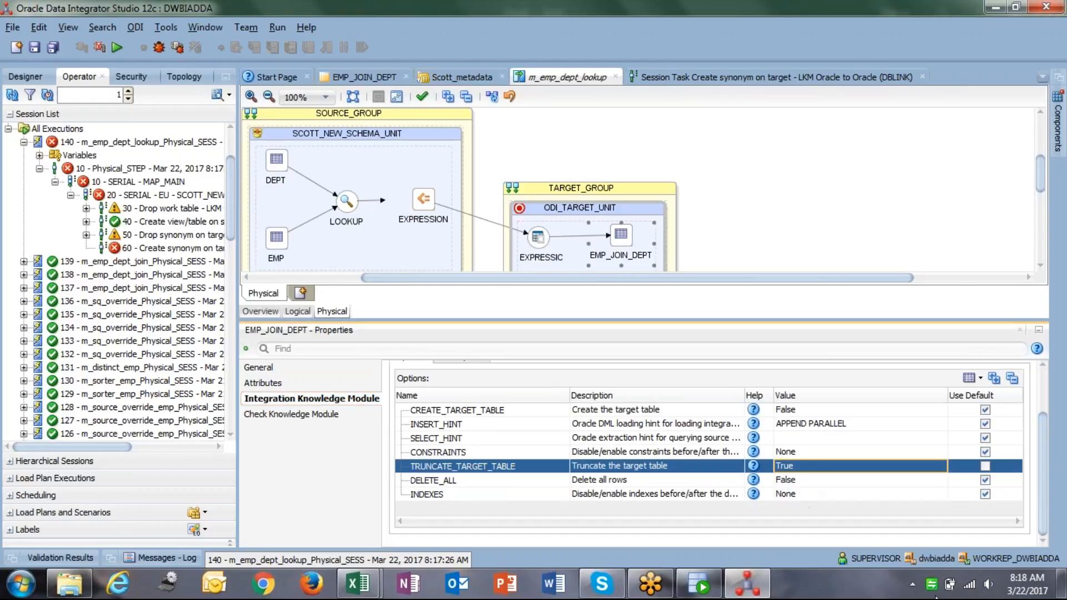
Save and run the mapping, then refresh the session list to show session 141.
left_click(38, 48)
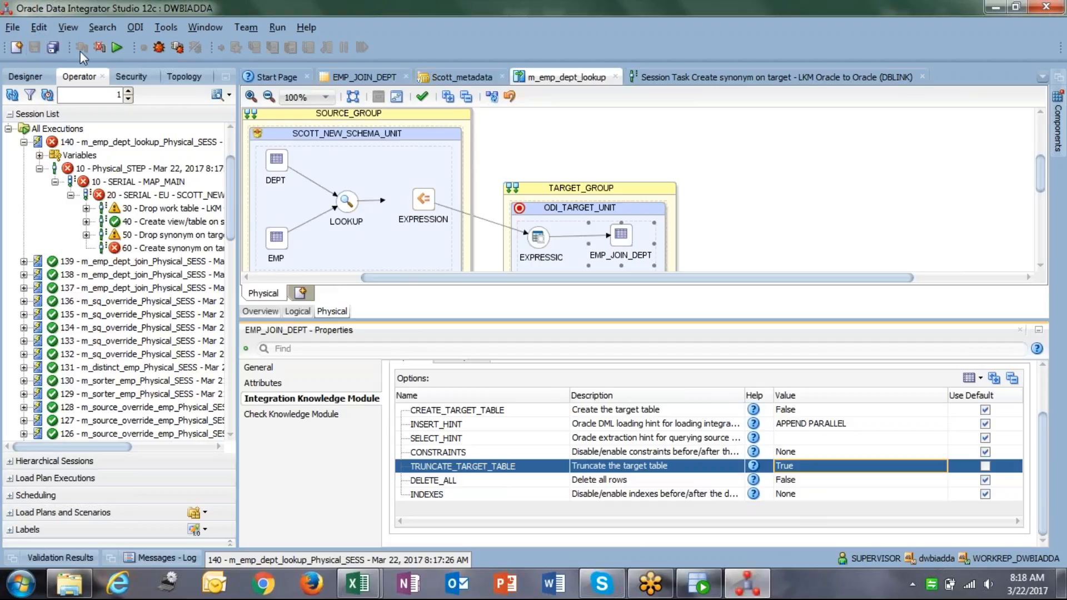
left_click(114, 50)
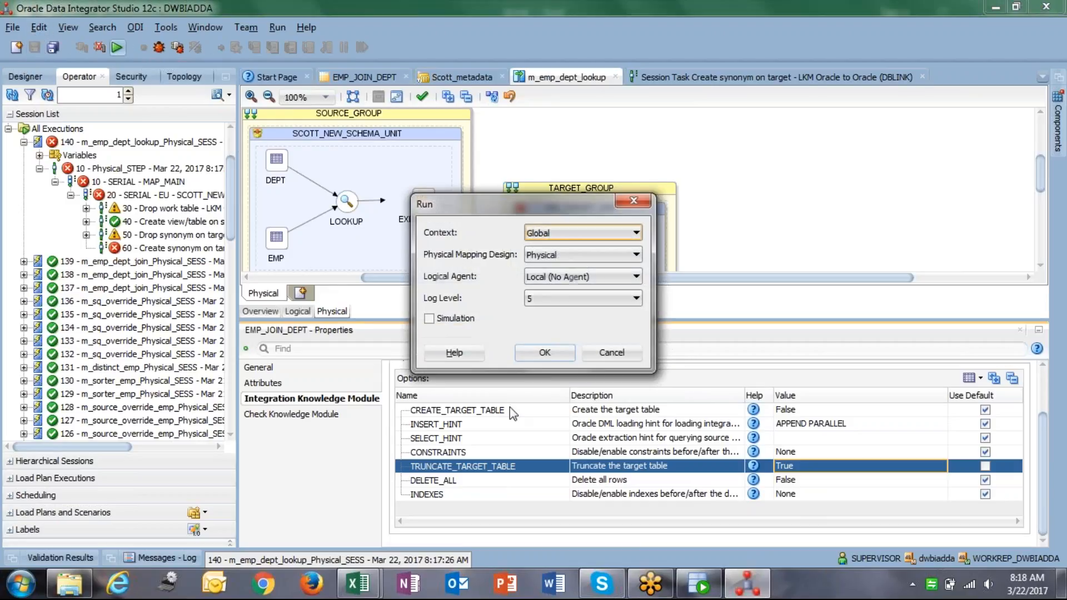
left_click(542, 356)
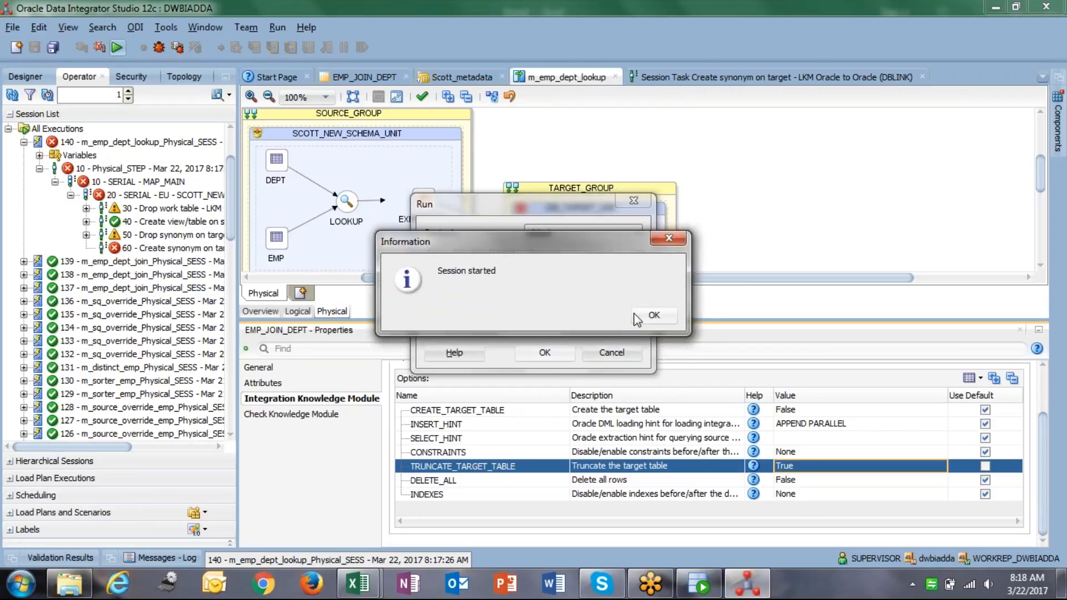
left_click(644, 313)
left_click(12, 95)
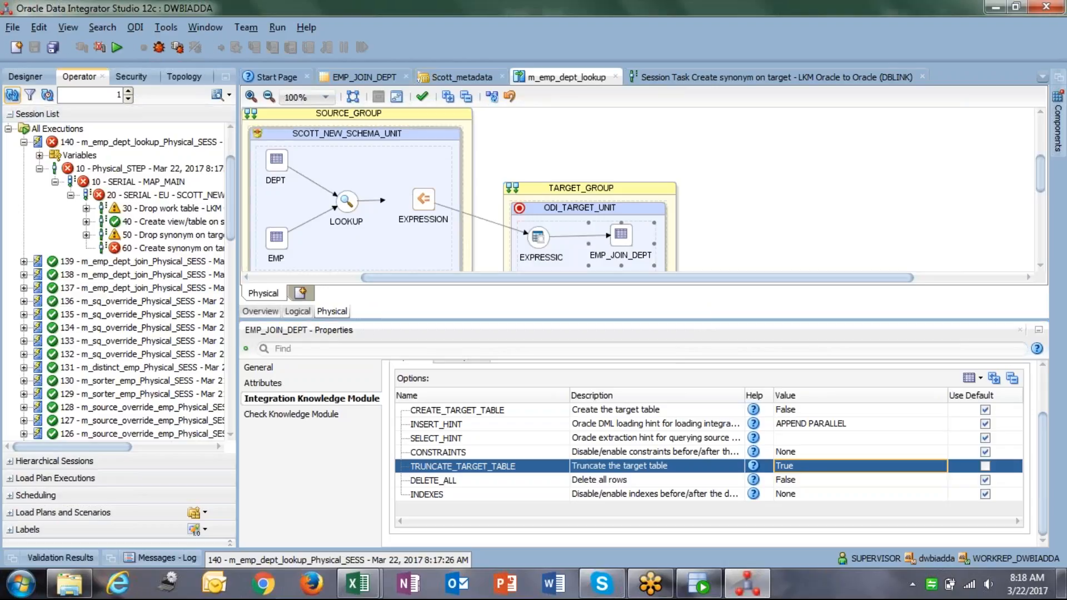
In SQL Developer, re-run the select * from emp_join_dept query with Ctrl+Enter.
mouse_move(699, 583)
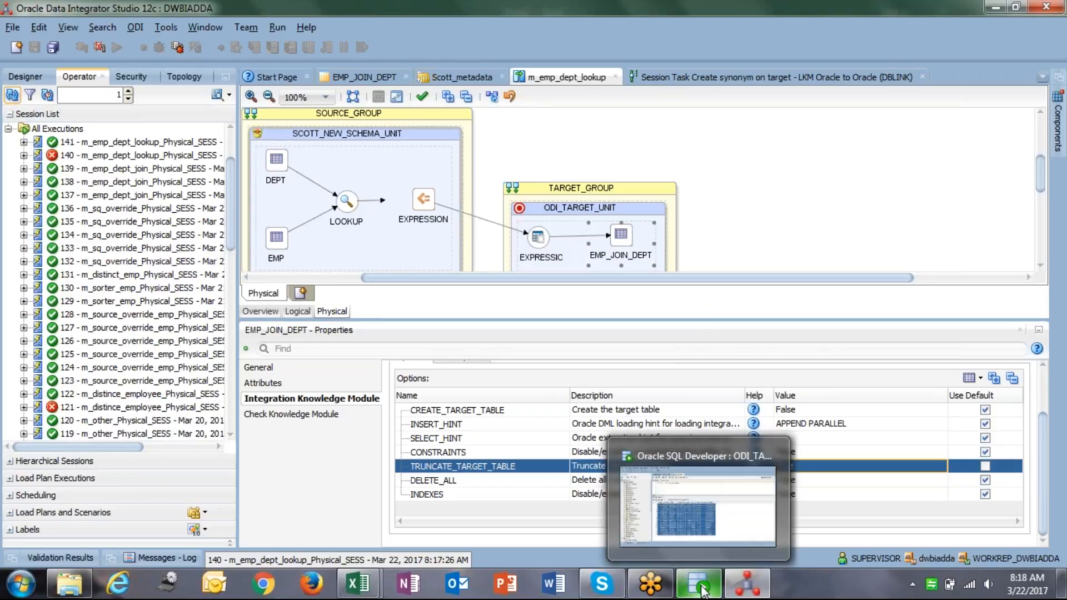
left_click(699, 536)
left_click(368, 146)
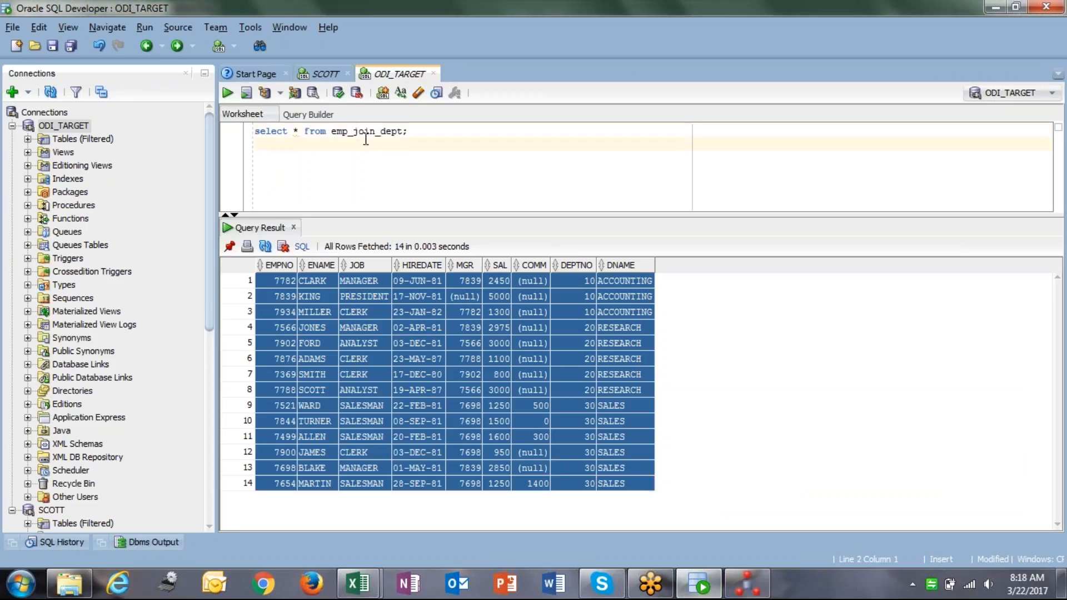
left_click(358, 136)
key("ctrl+Return")
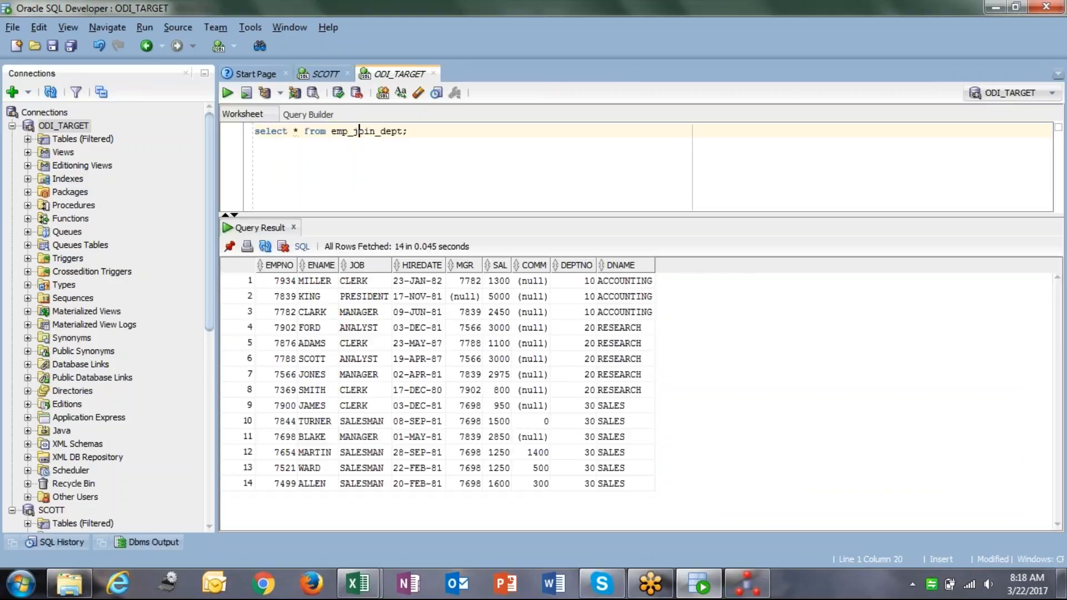
Inspect the 14 result rows and their DNAME values, then return to ODI Studio.
left_click(281, 281)
left_click(632, 488, "shift")
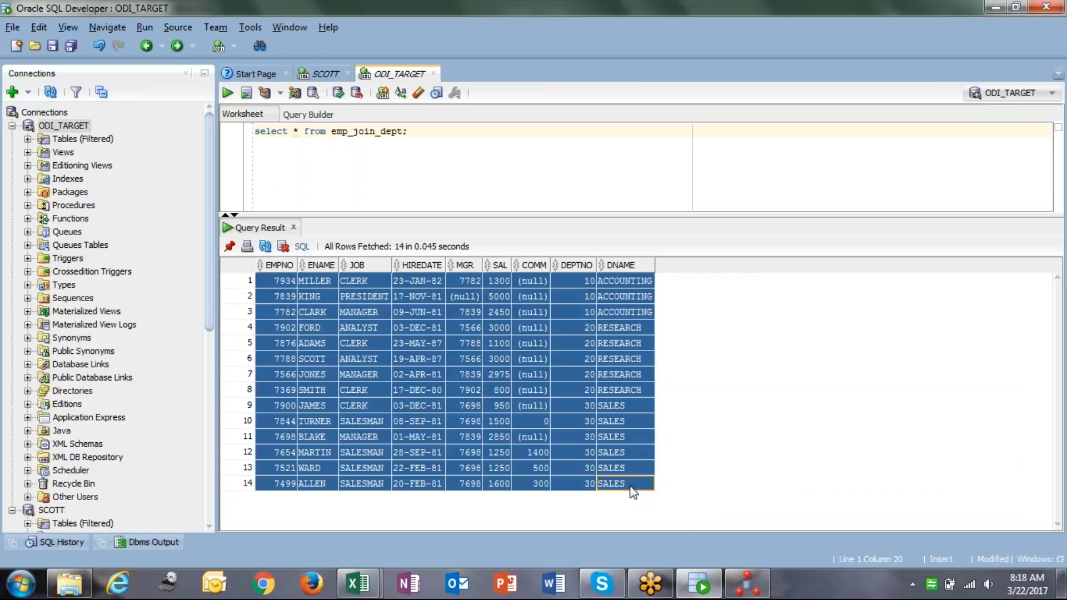
left_click(632, 488)
key("ctrl+Home")
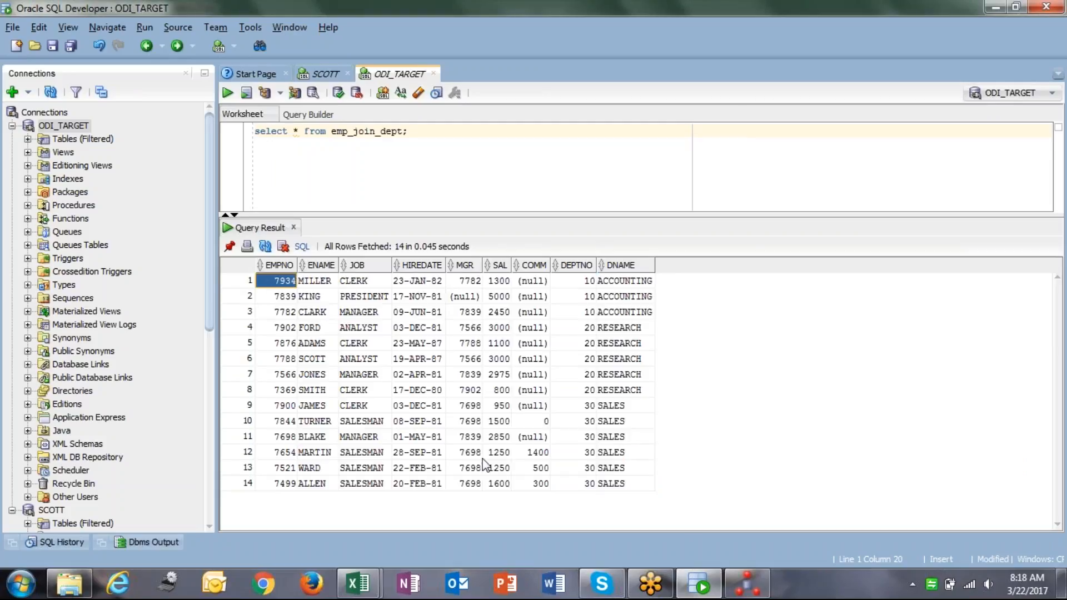
left_click(607, 488)
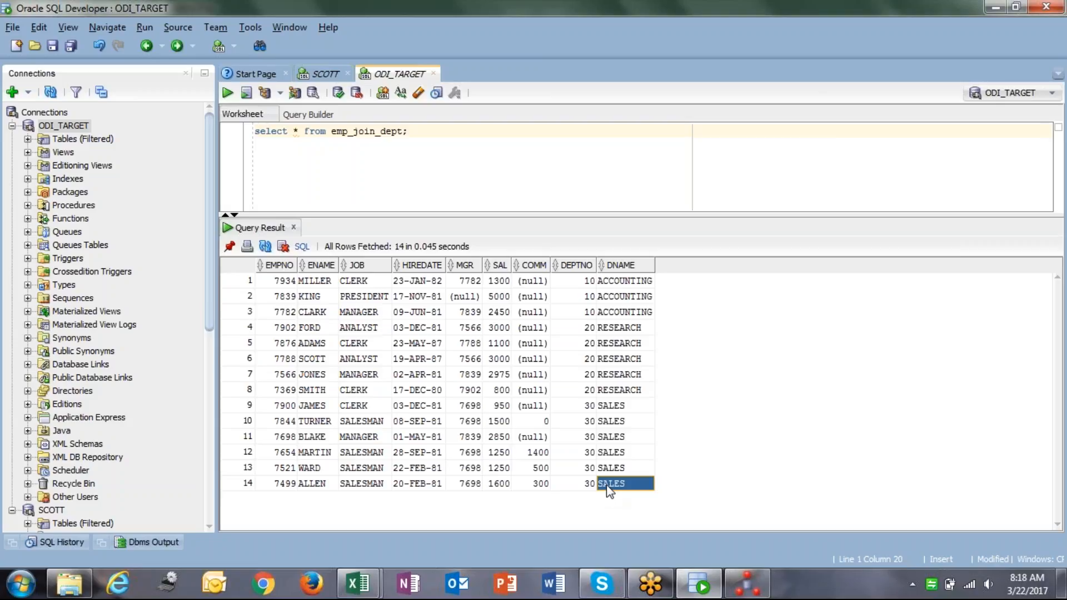
key("alt+Tab")
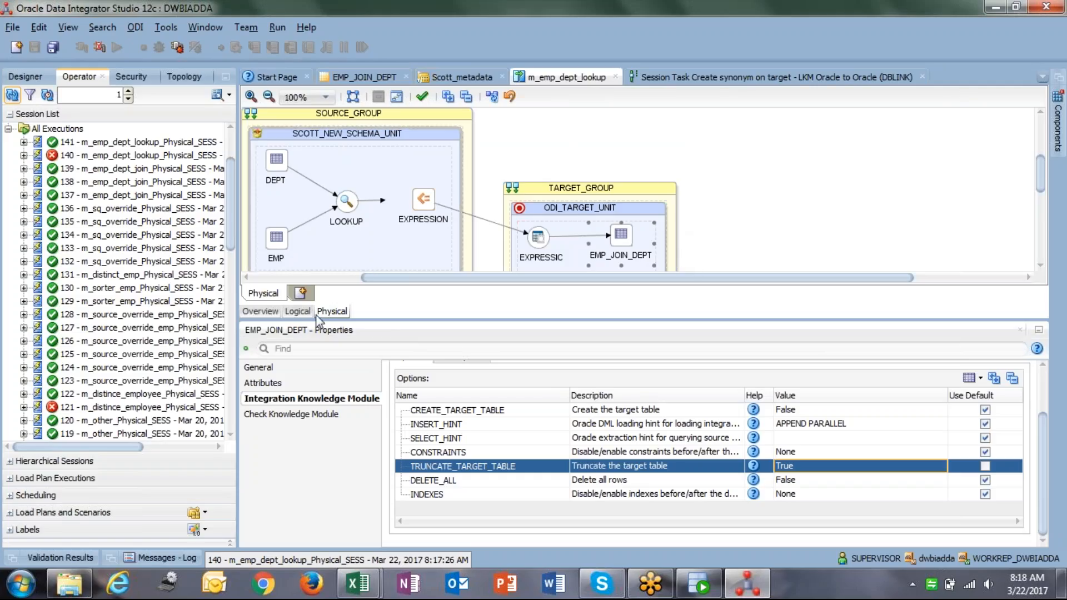
On the Logical diagram, move the EMP, DEPT and LOOKUP blocks higher and leftward.
left_click(306, 313)
left_click_drag(379, 132, 403, 144)
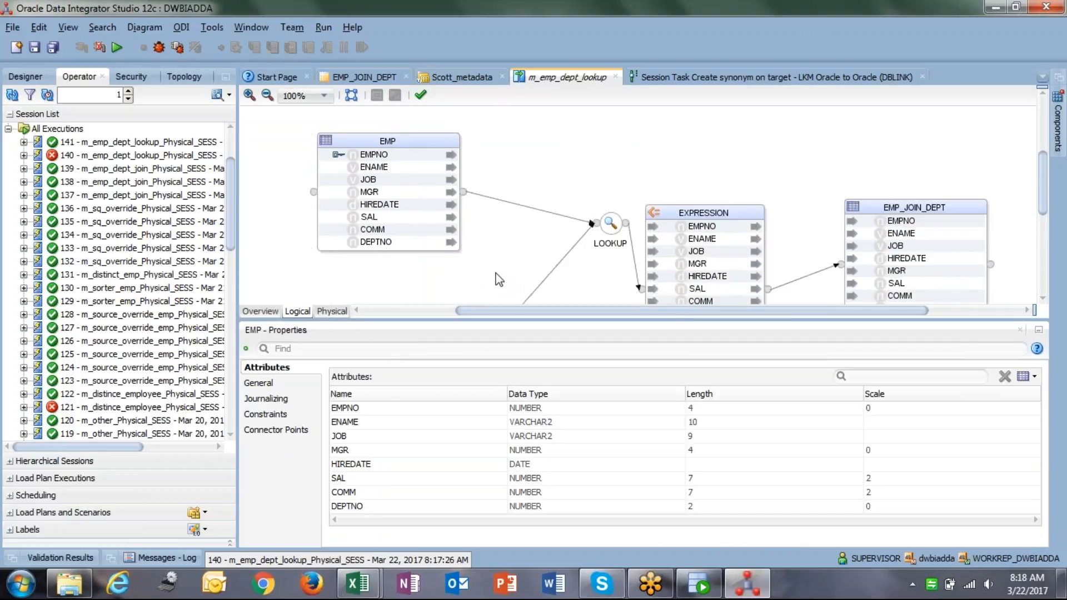
left_click(499, 280)
scroll(444, 267, "down", 3)
left_click_drag(379, 262, 385, 238)
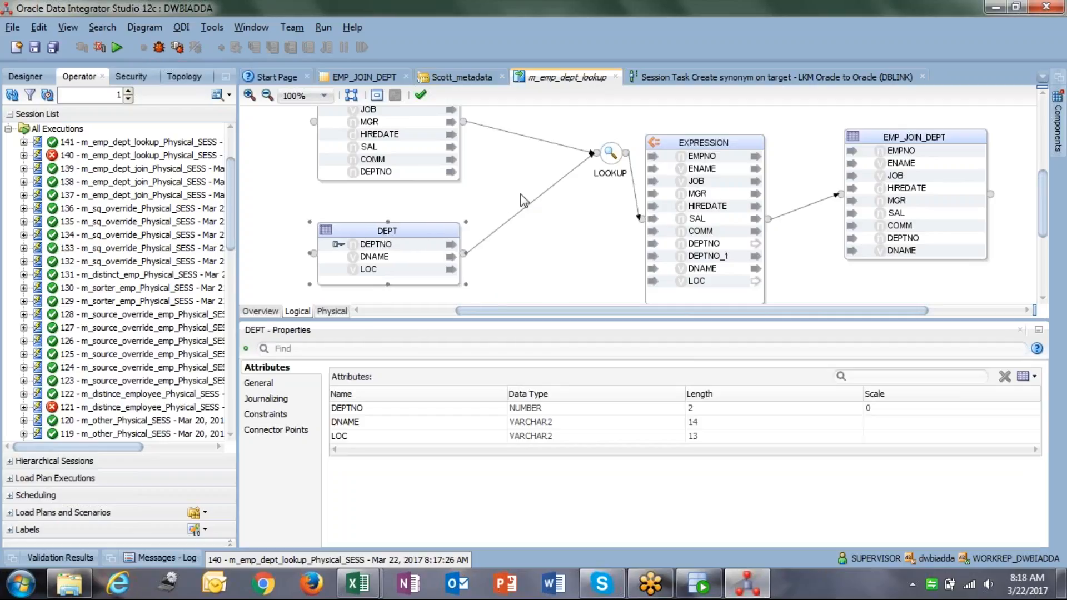
left_click(539, 135)
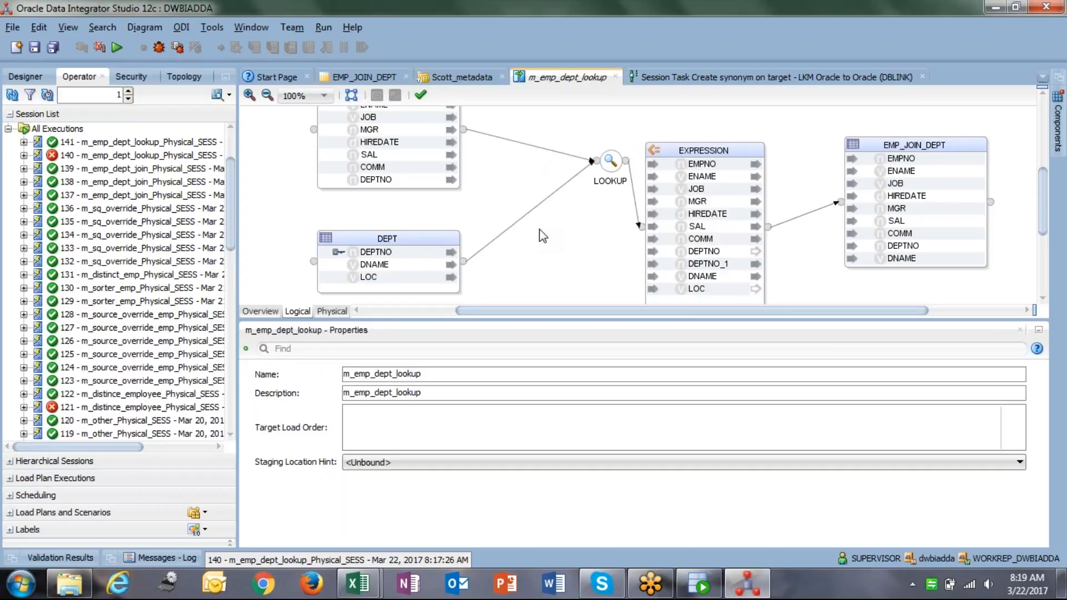
left_click_drag(610, 164, 526, 141)
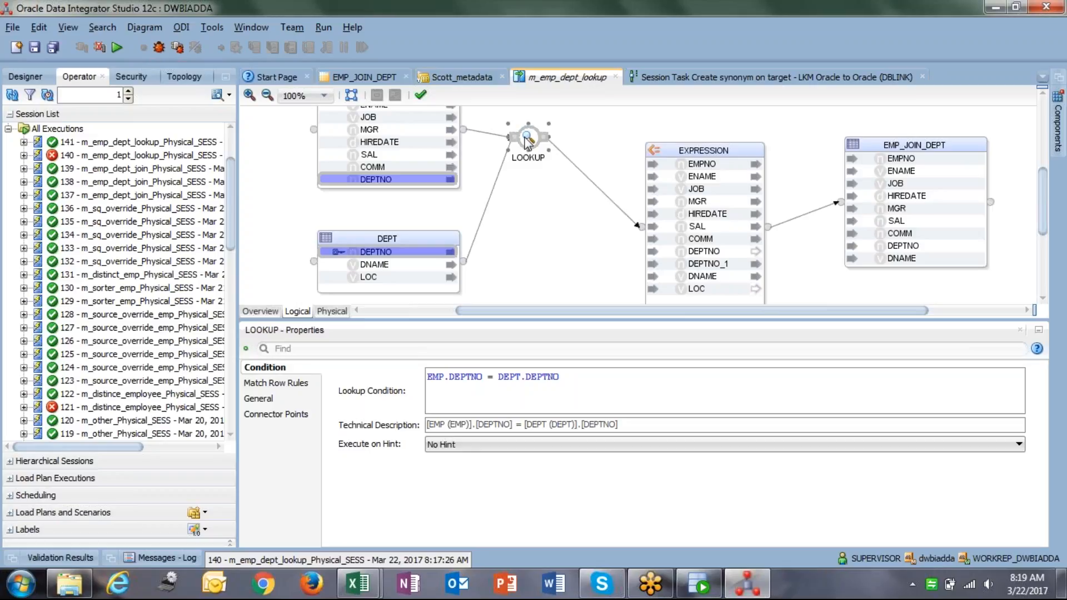
left_click(281, 384)
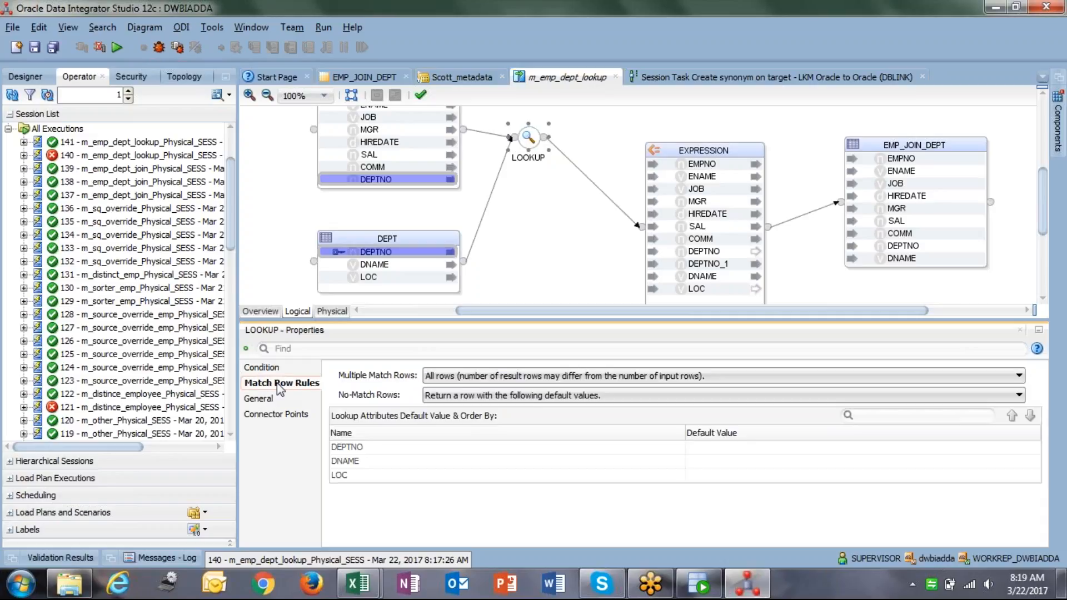
left_click(475, 382)
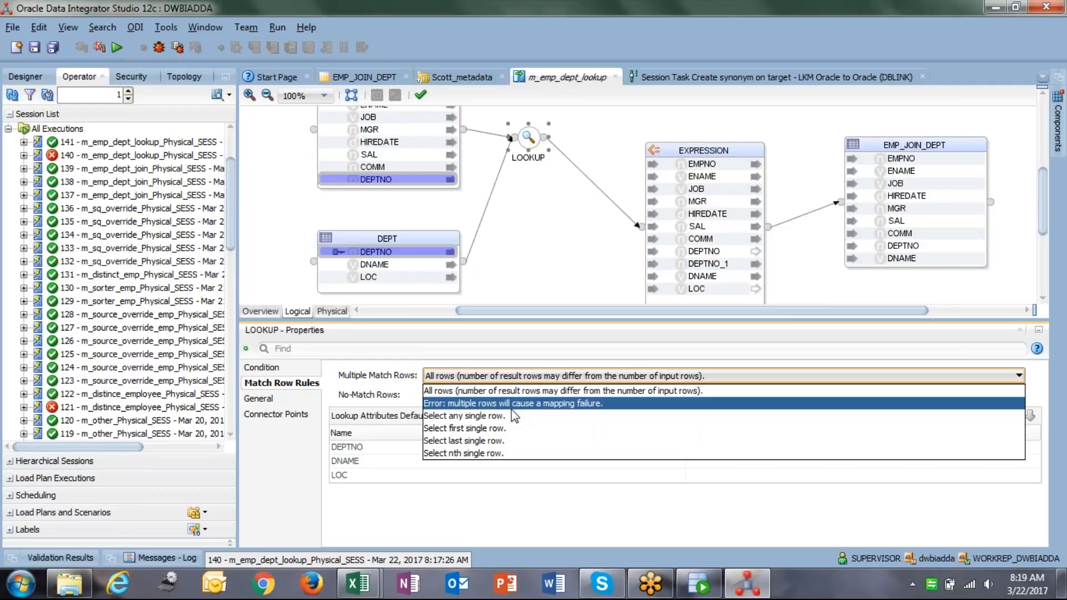
left_click(525, 266)
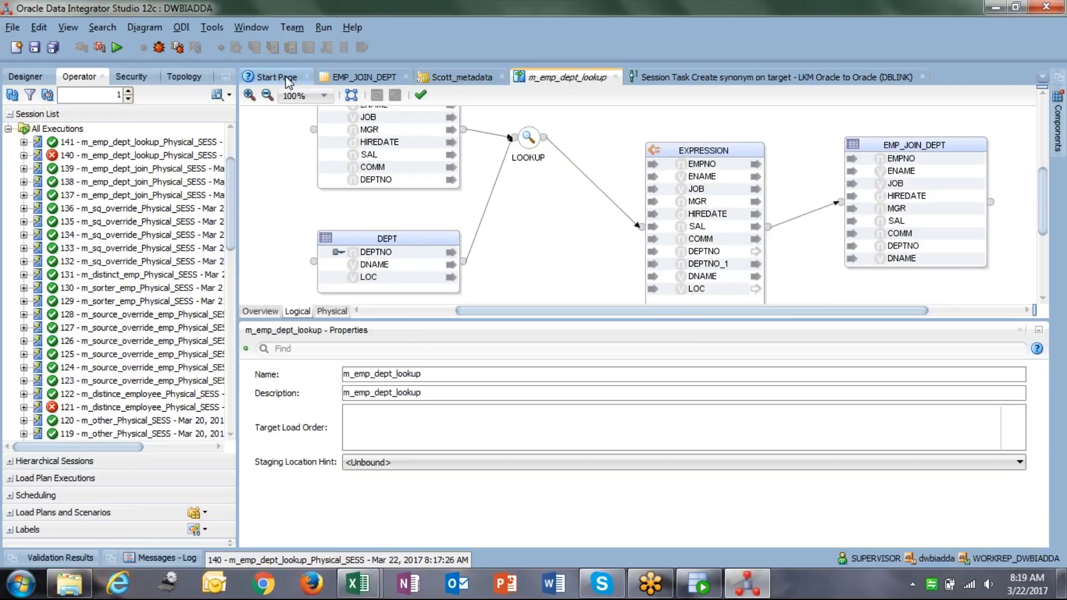
Close the EMP_JOIN_DEPT and Scott_metadata editor tabs.
left_click(367, 78)
left_click(401, 80)
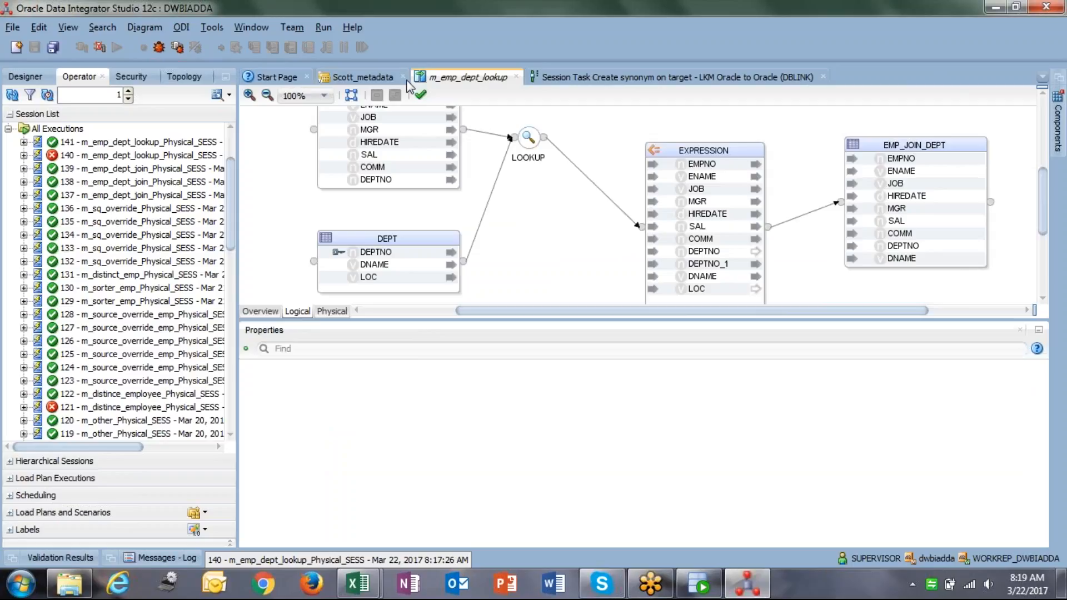
left_click(402, 78)
left_click(403, 78)
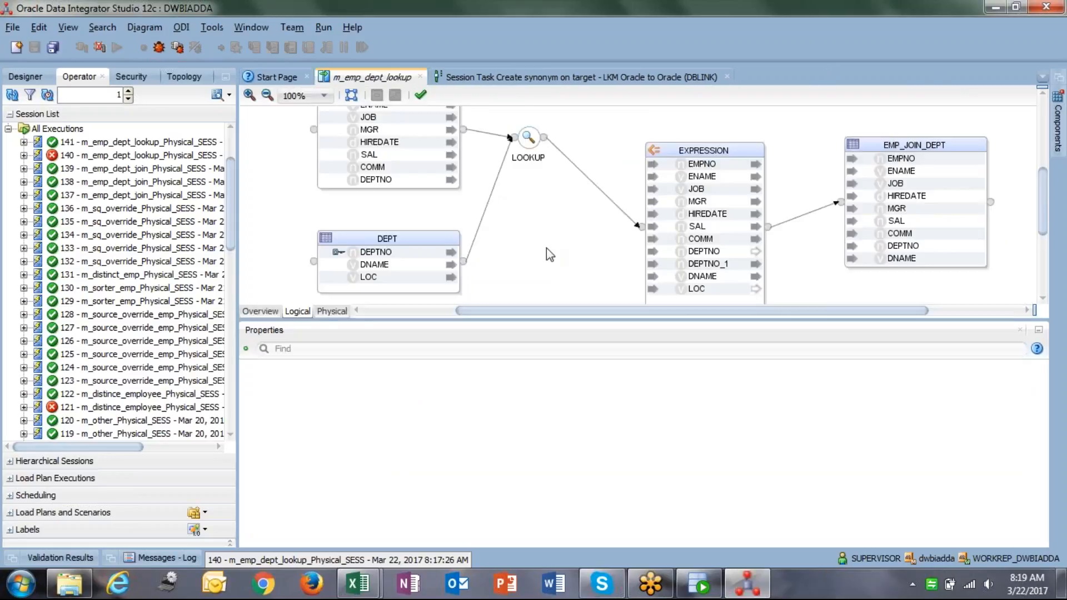
Nudge the EXPRESSION component up and right, and open the mapping Components palette.
left_click(1057, 124)
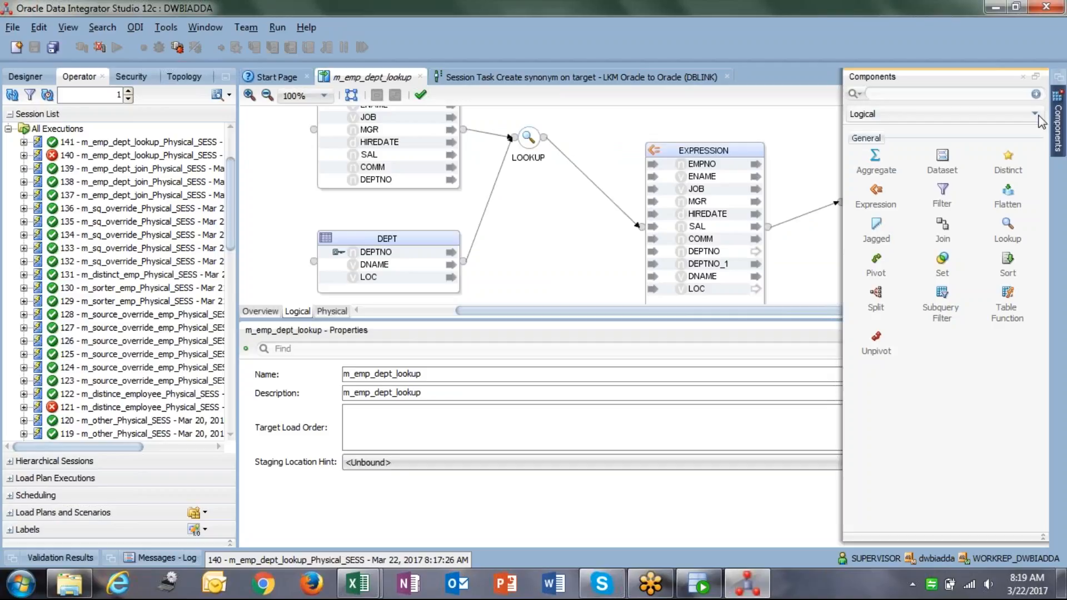
left_click_drag(709, 151, 722, 103)
left_click(869, 152)
scroll(870, 153, "down", 1)
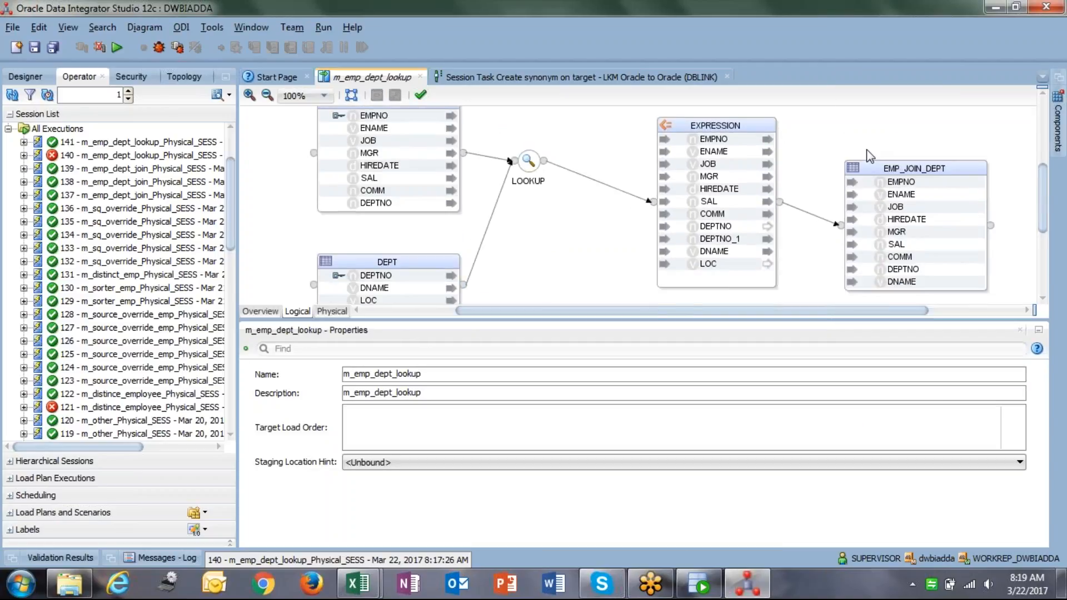
scroll(869, 152, "up", 1)
left_click(1058, 133)
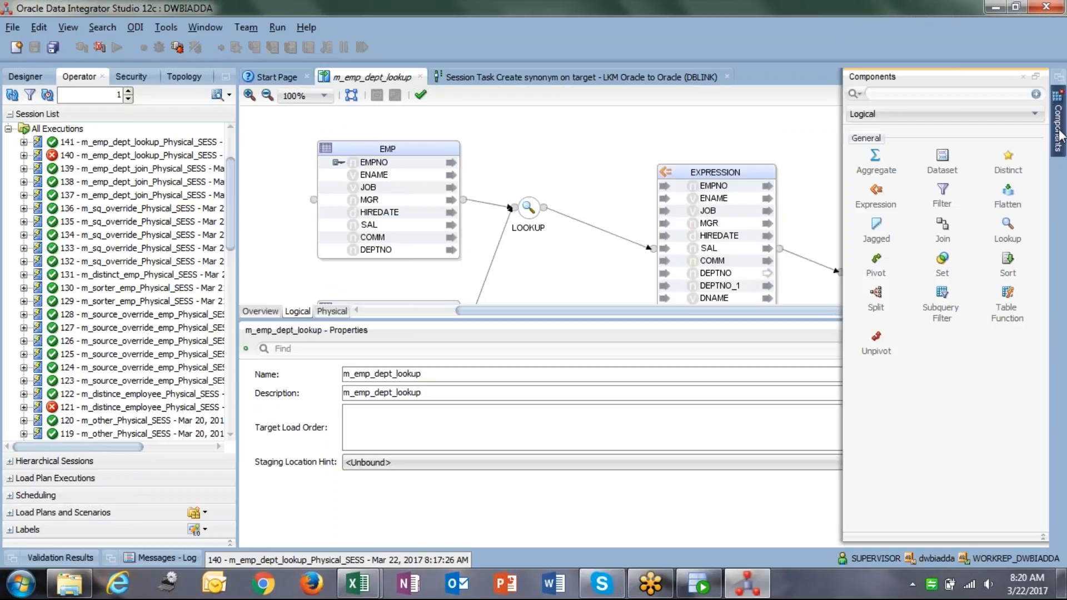